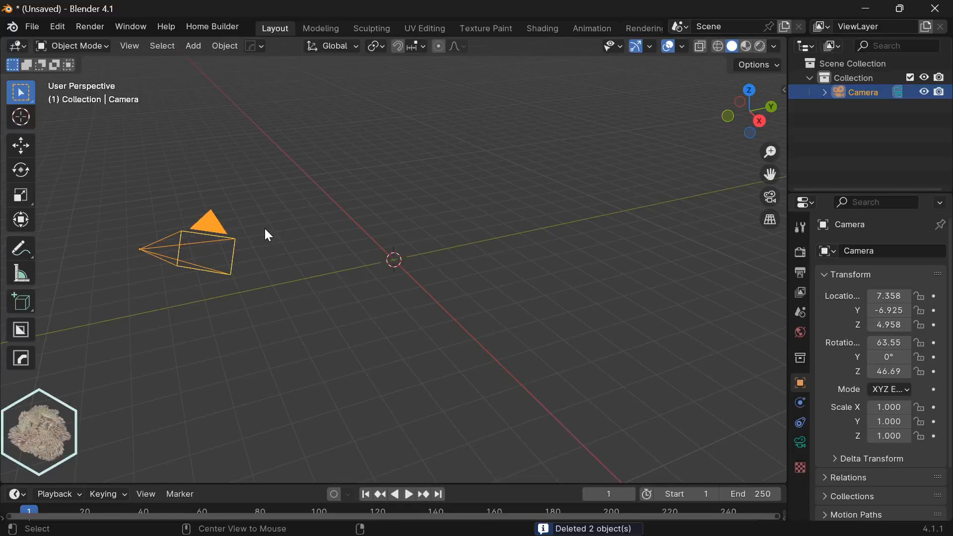
Step: Reset the camera's location and rotation, and raise it along Z to about 10.29 m above the origin
{"action": "key", "text": "alt+g"}
{"action": "key", "text": "alt+r"}
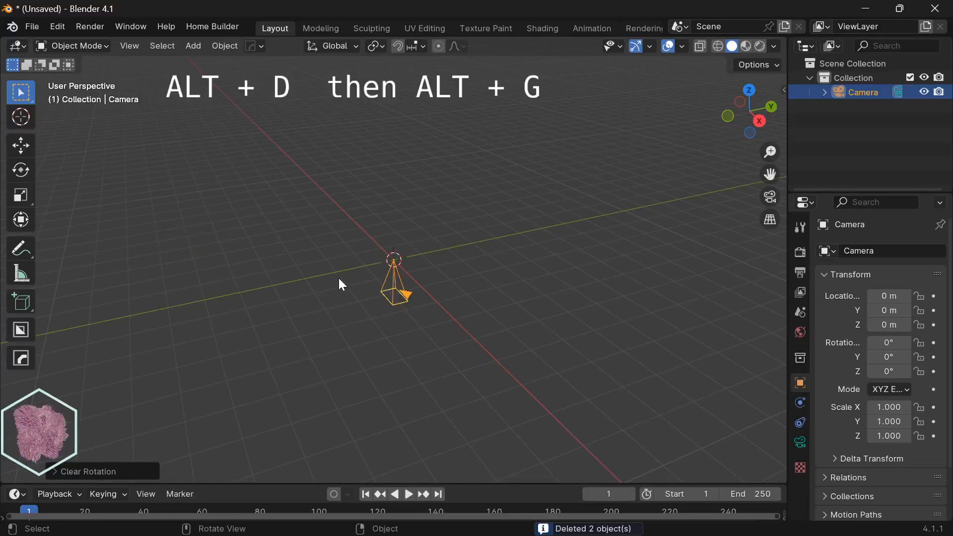
{"action": "key", "text": "g"}
{"action": "key", "text": "z"}
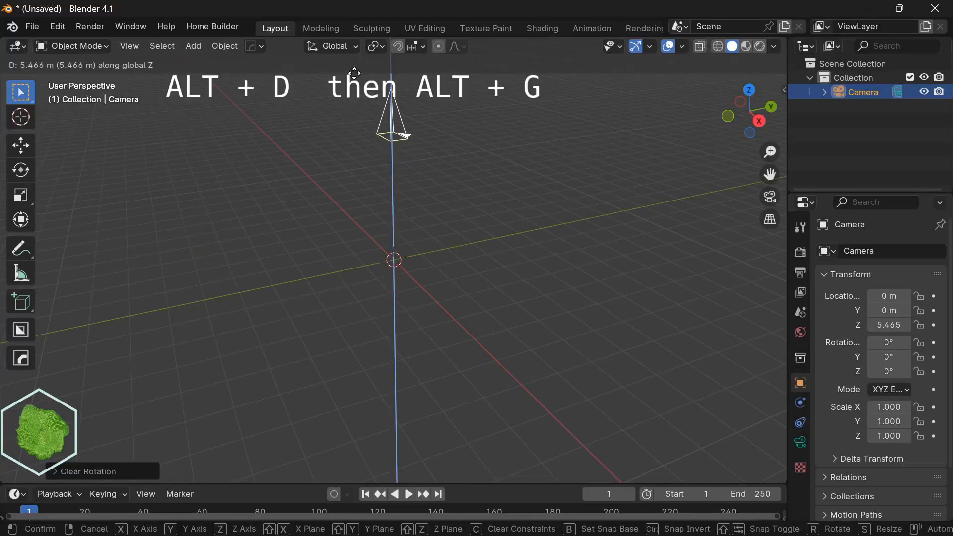
{"action": "left_click", "coordinate": [359, 348]}
{"action": "left_click", "coordinate": [355, 326]}
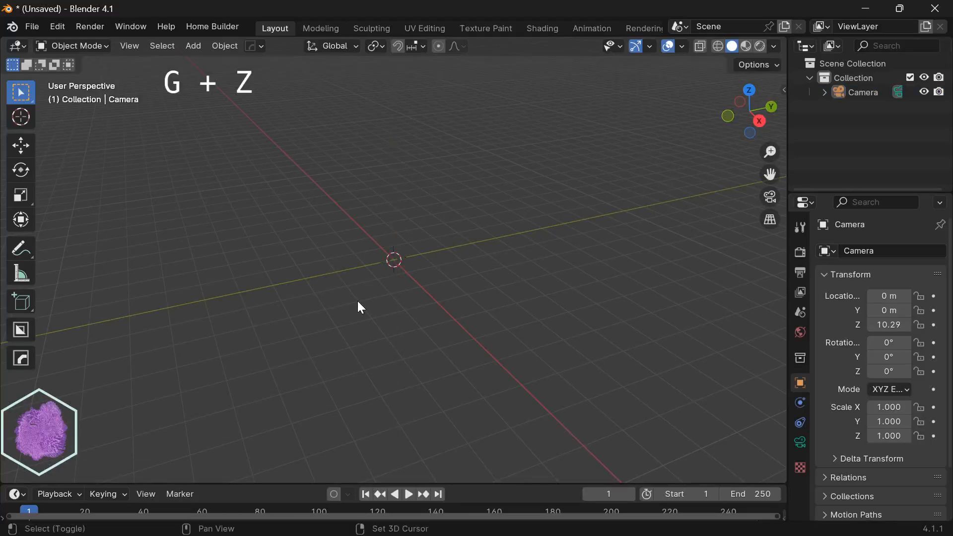
Step: Add a mesh circle at the origin and fill it with a face in Edit Mode
{"action": "key", "text": "shift+a"}
{"action": "mouse_move", "coordinate": [378, 244]}
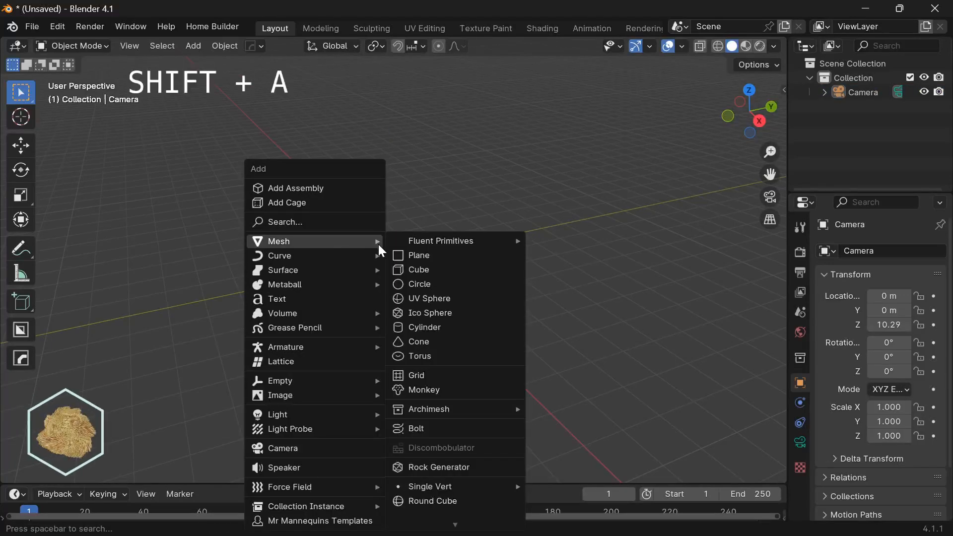
{"action": "left_click", "coordinate": [435, 285]}
{"action": "key", "text": "Tab"}
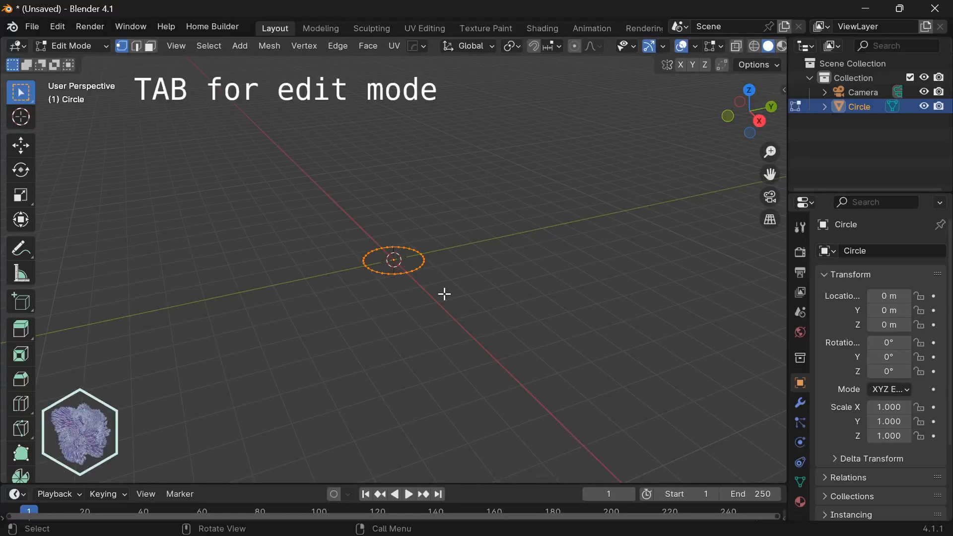
{"action": "key", "text": "f"}
{"action": "left_click", "coordinate": [444, 293]}
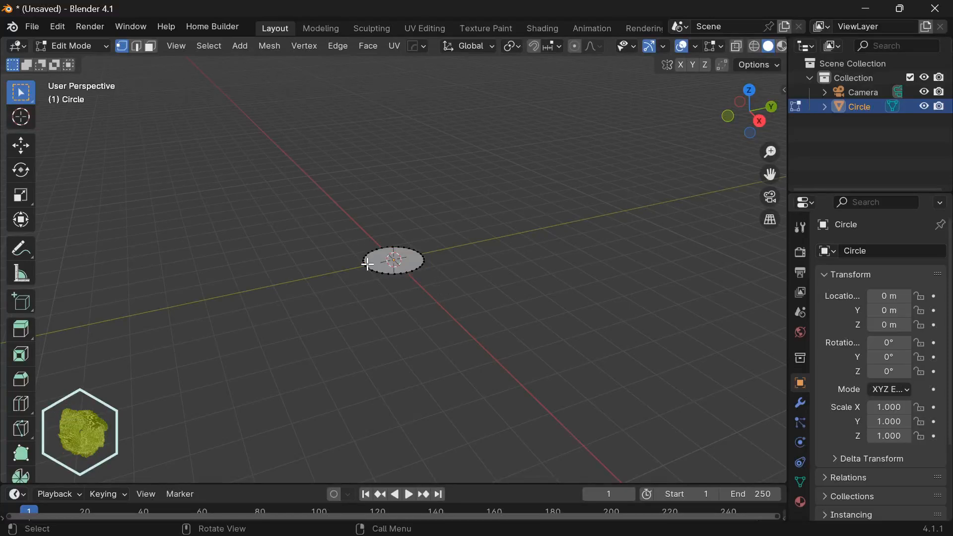
Step: Look at the filled circle through the camera and switch the viewport to rendered shading
{"action": "middle_click_drag", "start_coordinate": [439, 289], "coordinate": [481, 351]}
{"action": "key", "text": "KP_0"}
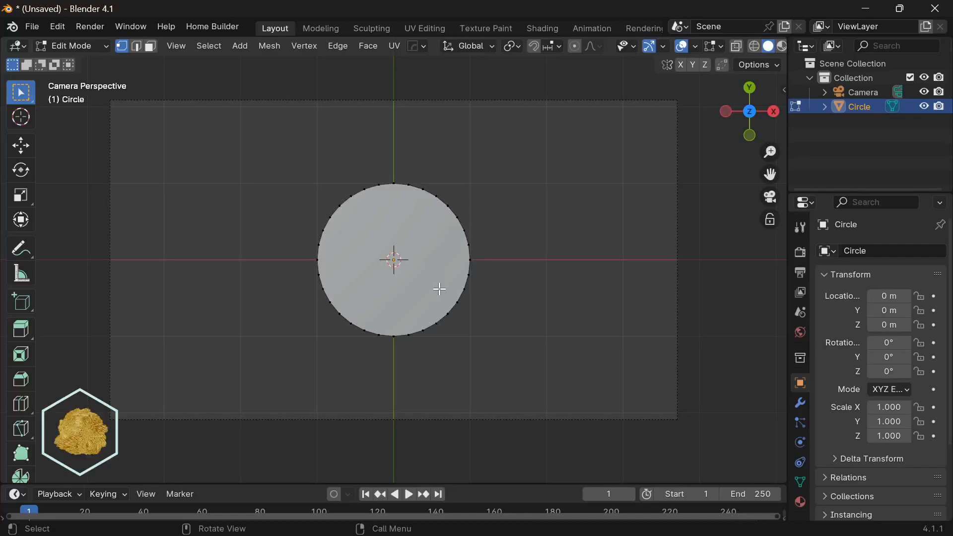
{"action": "scroll", "coordinate": [754, 47], "scroll_direction": "down", "scroll_amount": 2}
{"action": "left_click", "coordinate": [761, 46]}
{"action": "scroll", "coordinate": [421, 197], "scroll_direction": "up", "scroll_amount": 1}
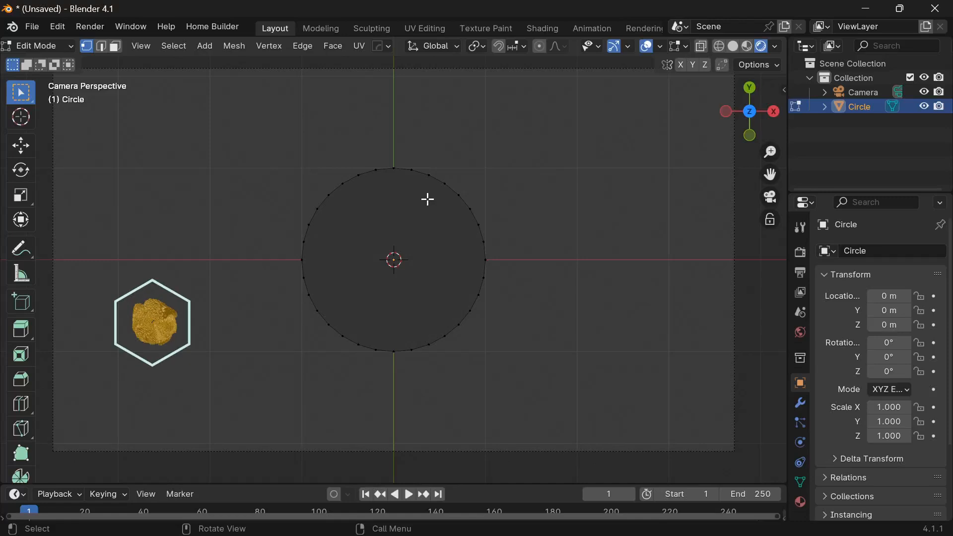
Step: Switch to the Shading workspace and close its file browser and image editor areas
{"action": "left_click", "coordinate": [543, 28]}
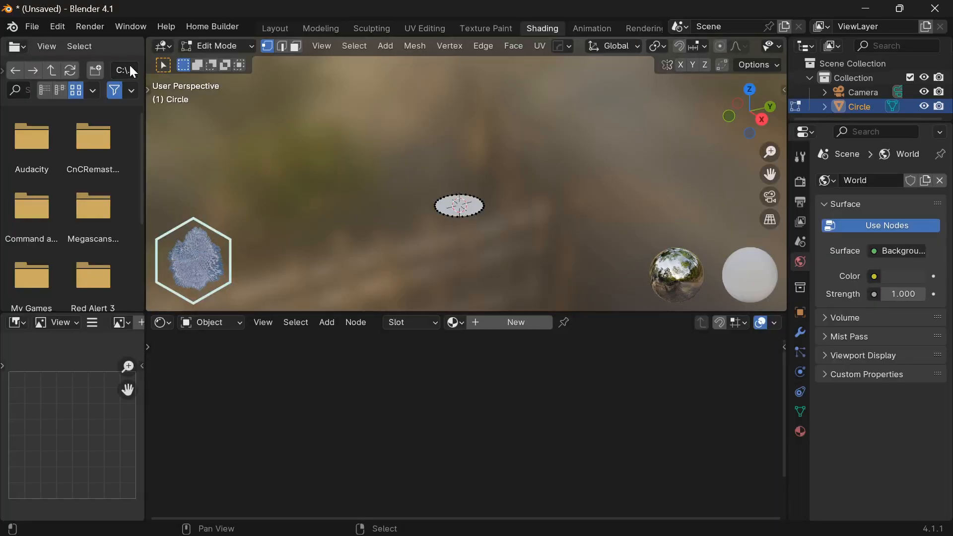
{"action": "right_click", "coordinate": [115, 48]}
{"action": "left_click", "coordinate": [86, 158]}
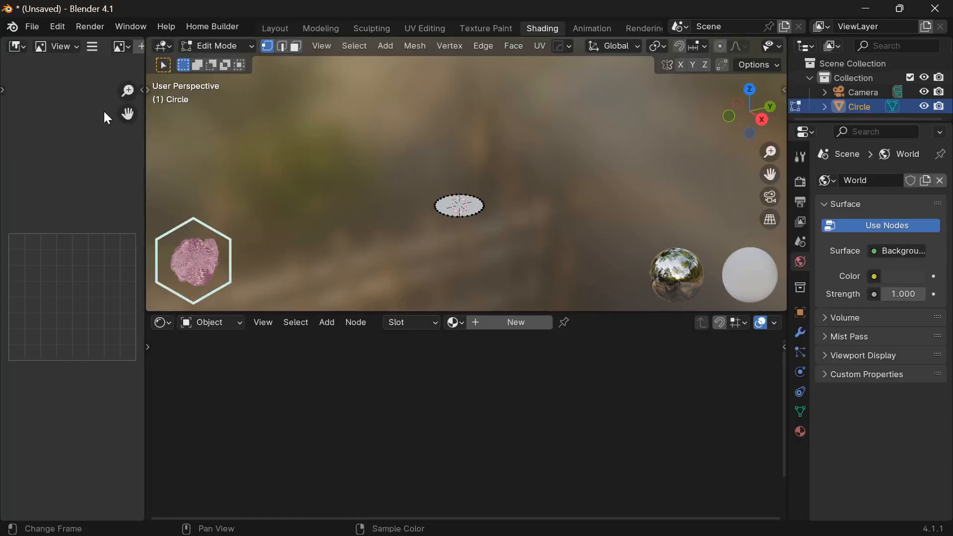
{"action": "right_click", "coordinate": [105, 45]}
{"action": "right_click", "coordinate": [105, 43]}
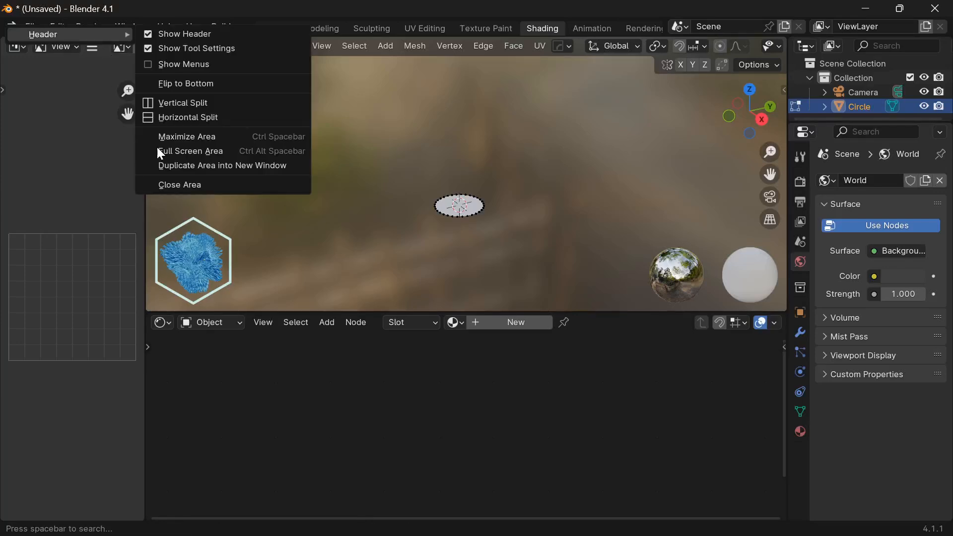
{"action": "left_click", "coordinate": [171, 184]}
Step: Set the Shading workspace's viewport to rendered shading and view the circle through the camera
{"action": "scroll", "coordinate": [742, 45], "scroll_direction": "down", "scroll_amount": 2}
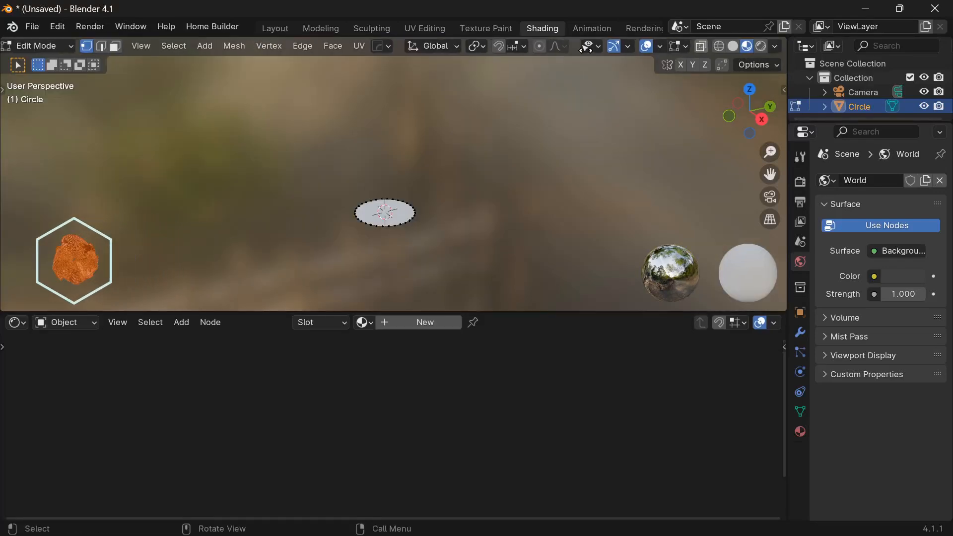
{"action": "left_click", "coordinate": [761, 46]}
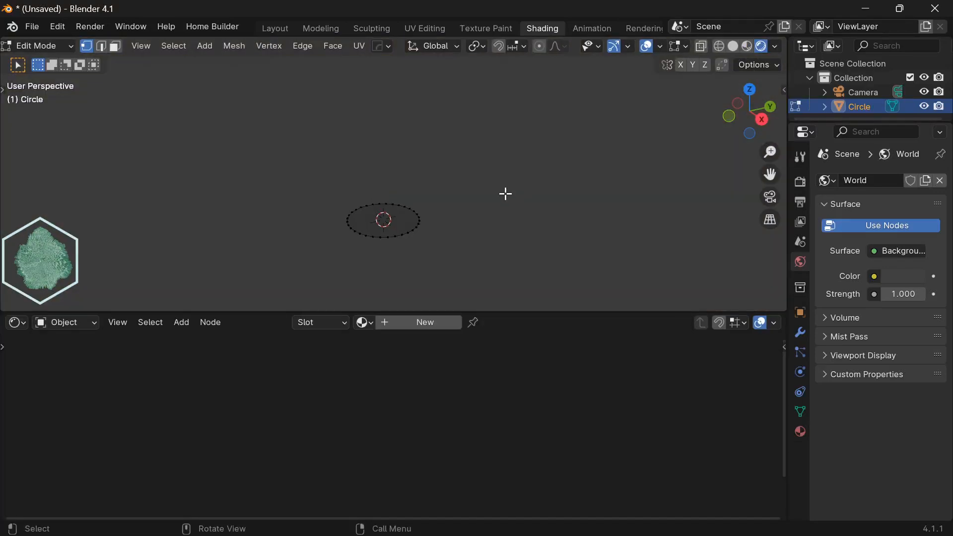
{"action": "key", "text": "KP_0"}
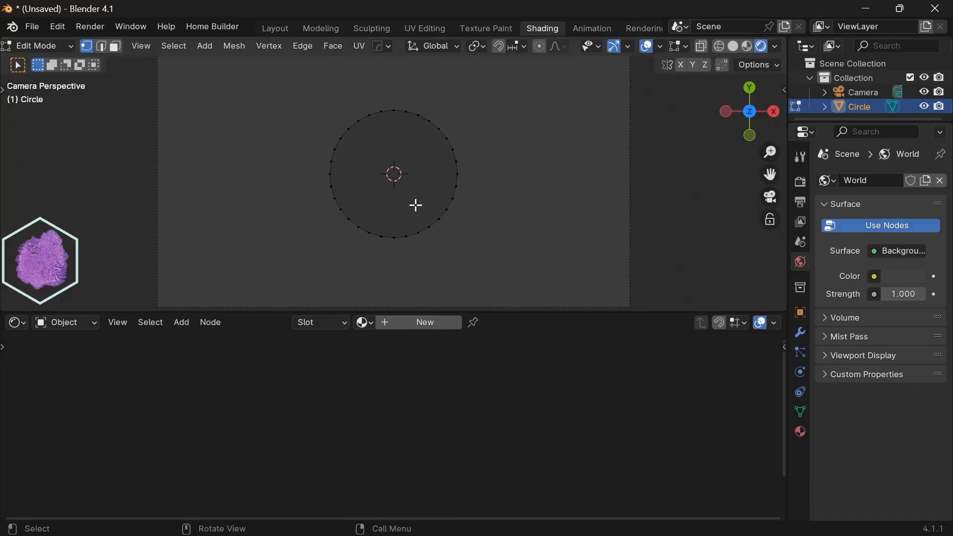
Step: Create a new material for the circle and name it "gojo attack"
{"action": "left_click", "coordinate": [418, 322]}
{"action": "left_click", "coordinate": [460, 323]}
{"action": "type", "text": "g"}
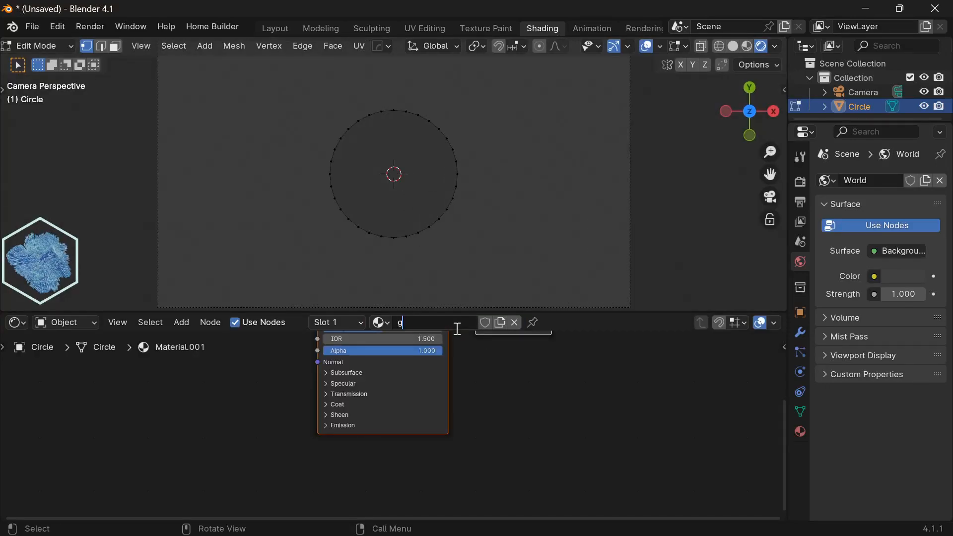
{"action": "type", "text": "ojo attac"}
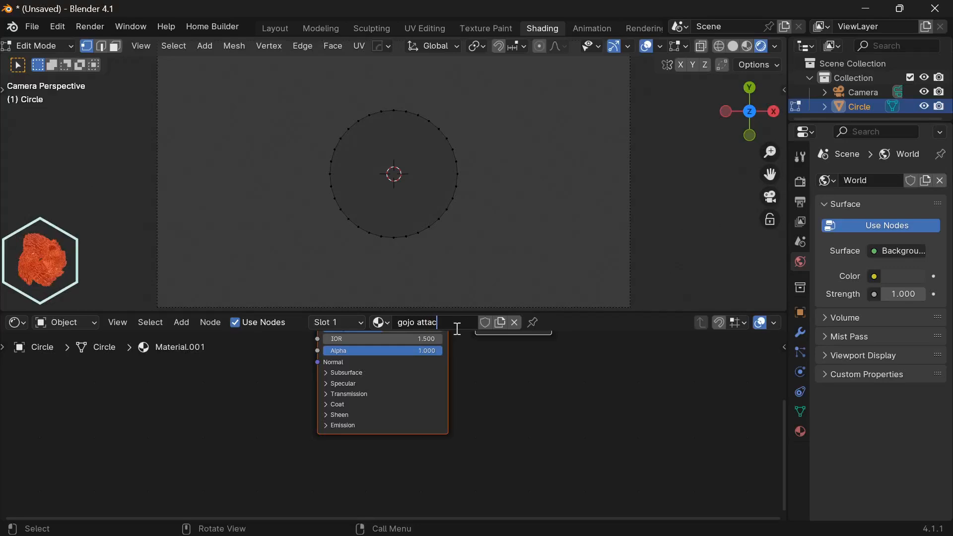
{"action": "type", "text": "k"}
{"action": "key", "text": "Return"}
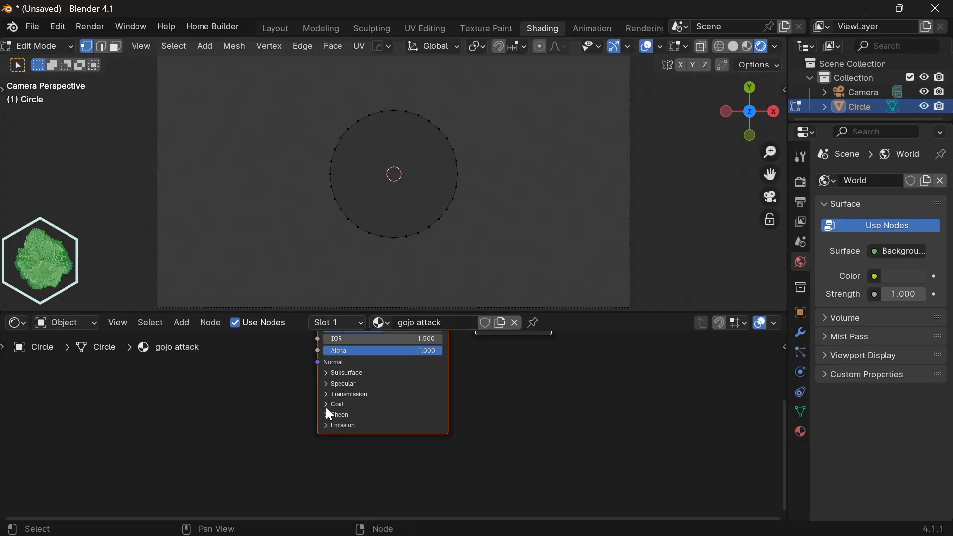
Step: Add a Mix Shader node beside the Principled BSDF's input side in the material's node tree
{"action": "scroll", "coordinate": [323, 408], "scroll_direction": "down", "scroll_amount": 3}
{"action": "middle_click_drag", "start_coordinate": [304, 344], "coordinate": [340, 422]}
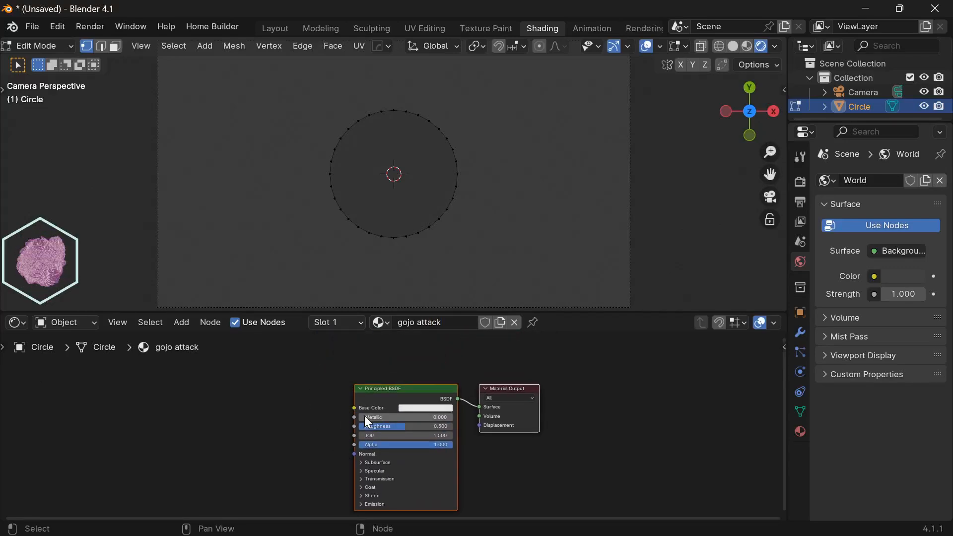
{"action": "scroll", "coordinate": [397, 423], "scroll_direction": "up", "scroll_amount": 2}
{"action": "middle_click_drag", "start_coordinate": [378, 421], "coordinate": [418, 407], "text": "shift"}
{"action": "left_click", "coordinate": [329, 425]}
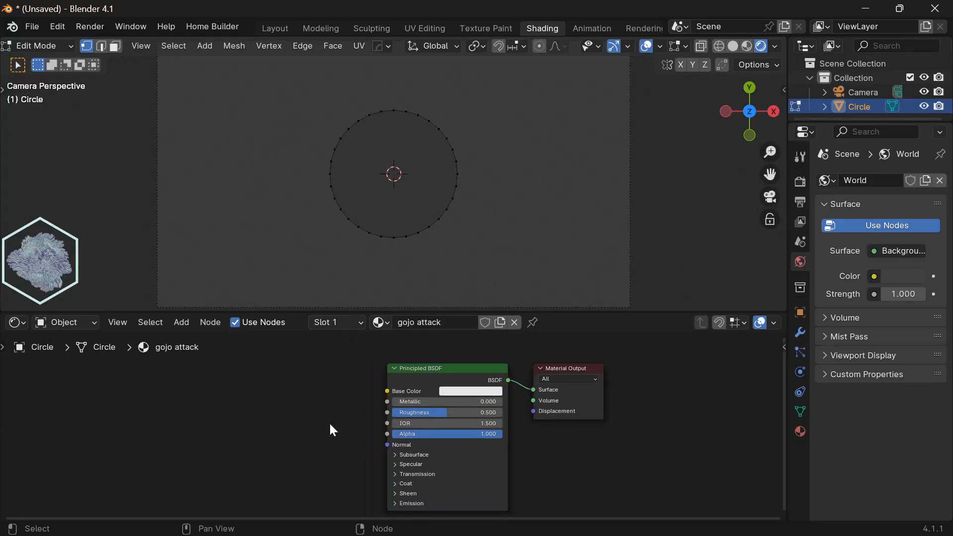
{"action": "scroll", "coordinate": [342, 433], "scroll_direction": "up", "scroll_amount": 1}
{"action": "key", "text": "shift+a"}
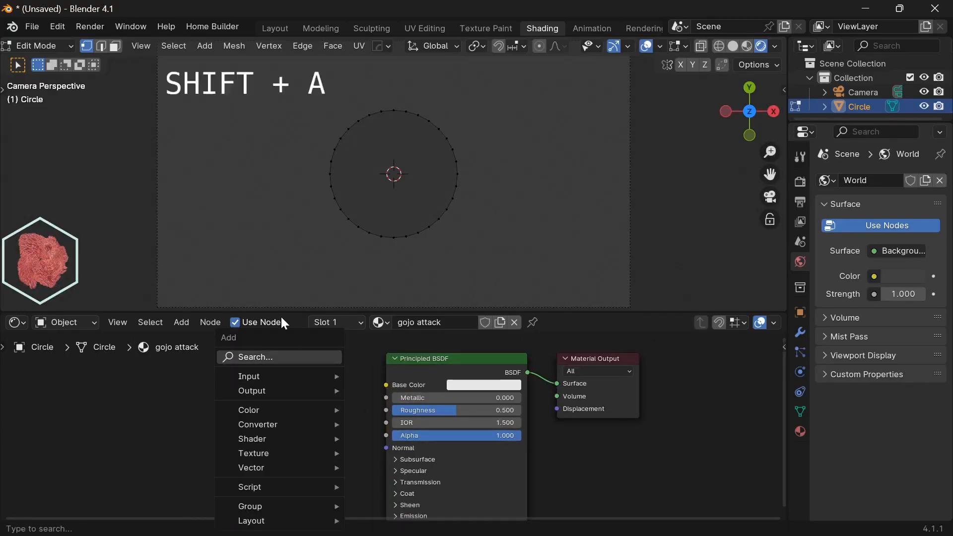
{"action": "left_click", "coordinate": [278, 357]}
{"action": "type", "text": "mi"}
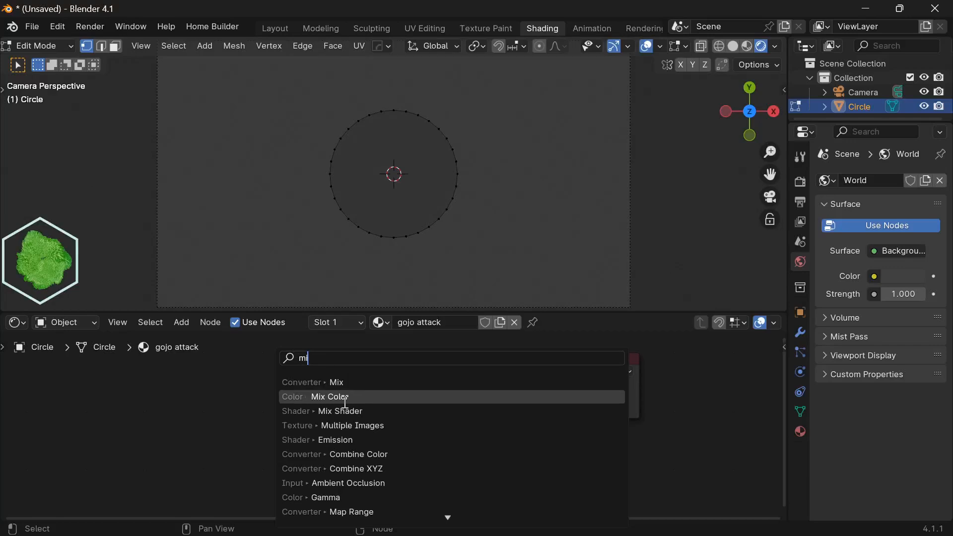
{"action": "left_click", "coordinate": [345, 410]}
{"action": "left_click", "coordinate": [244, 372]}
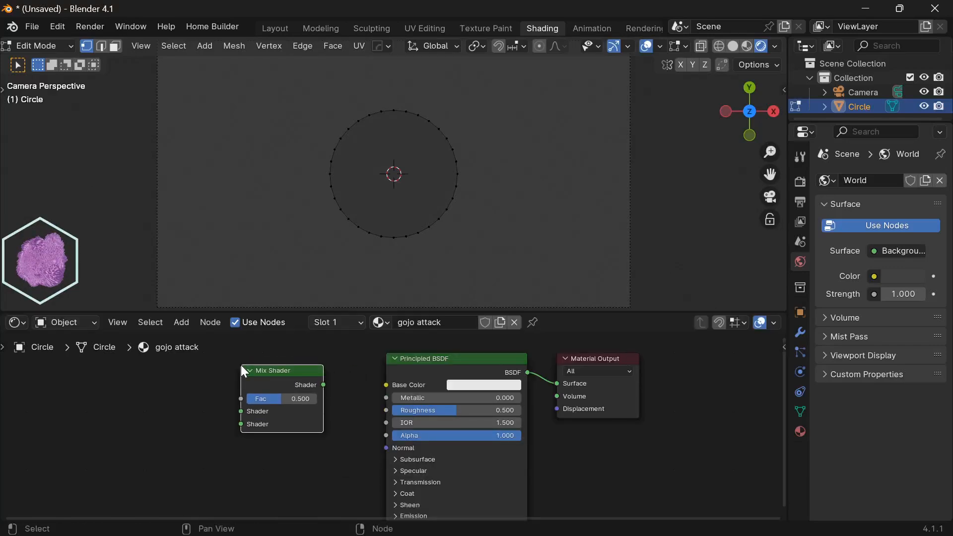
Step: Duplicate the Mix Shader twice, placing each copy diagonally below and before the previous one
{"action": "scroll", "coordinate": [280, 392], "scroll_direction": "down", "scroll_amount": 1}
{"action": "middle_click_drag", "start_coordinate": [269, 410], "coordinate": [321, 392]}
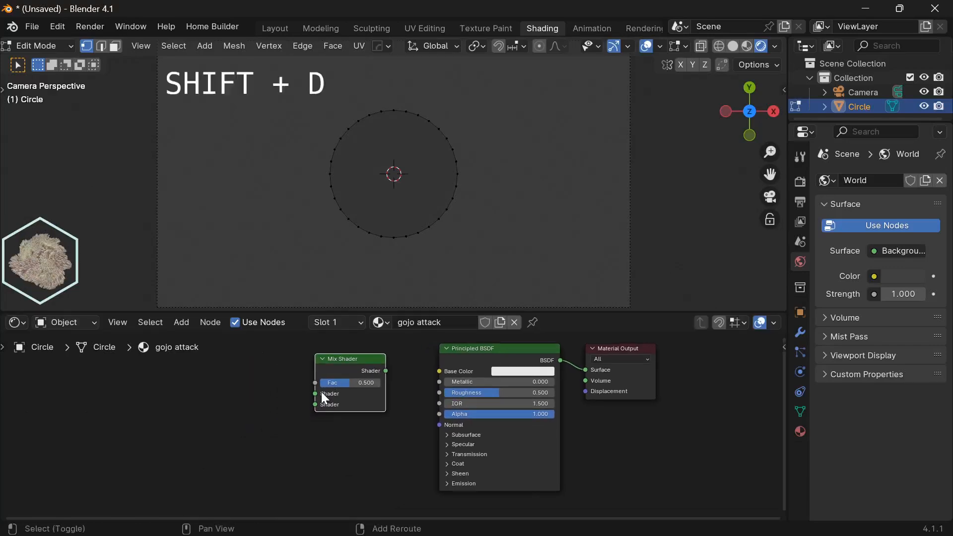
{"action": "key", "text": "shift+d"}
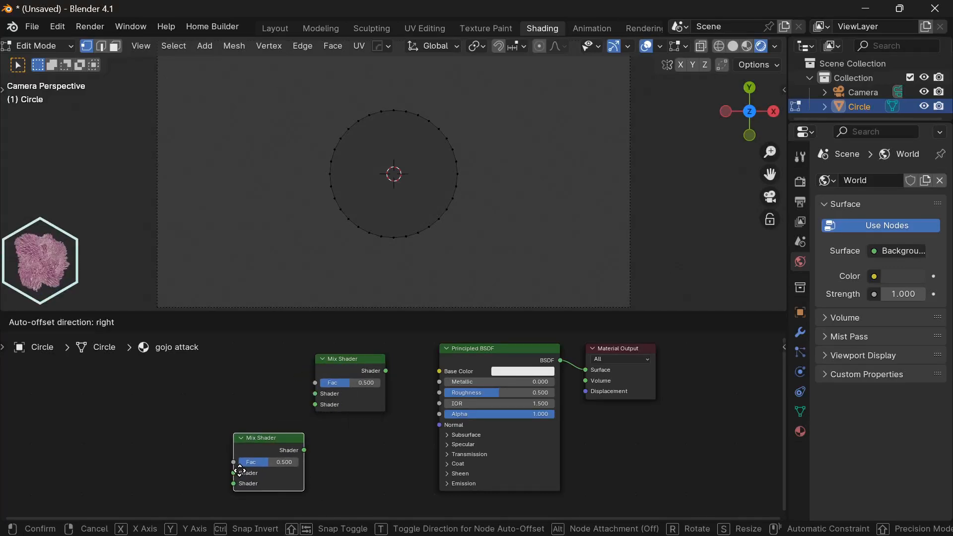
{"action": "left_click", "coordinate": [240, 468]}
{"action": "middle_click_drag", "start_coordinate": [292, 433], "coordinate": [447, 357]}
{"action": "key", "text": "shift+d"}
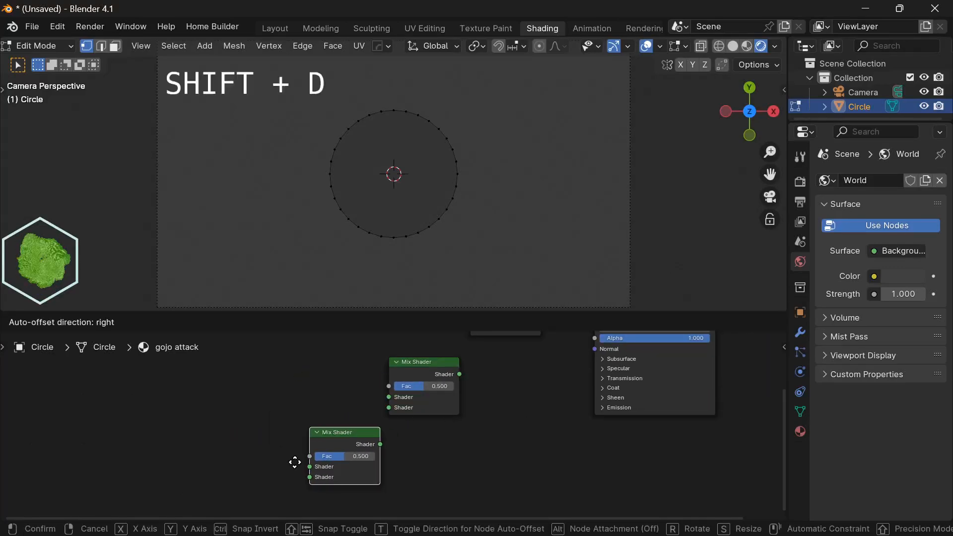
{"action": "left_click", "coordinate": [292, 466]}
Step: Chain the three Mix Shaders by linking each copy's output to the first Shader input of the one above
{"action": "middle_click_drag", "start_coordinate": [483, 451], "coordinate": [414, 475]}
{"action": "left_click_drag", "start_coordinate": [347, 463], "coordinate": [363, 425]}
{"action": "middle_click_drag", "start_coordinate": [453, 406], "coordinate": [367, 449]}
{"action": "left_click_drag", "start_coordinate": [363, 446], "coordinate": [372, 393]}
{"action": "middle_click_drag", "start_coordinate": [458, 412], "coordinate": [416, 437]}
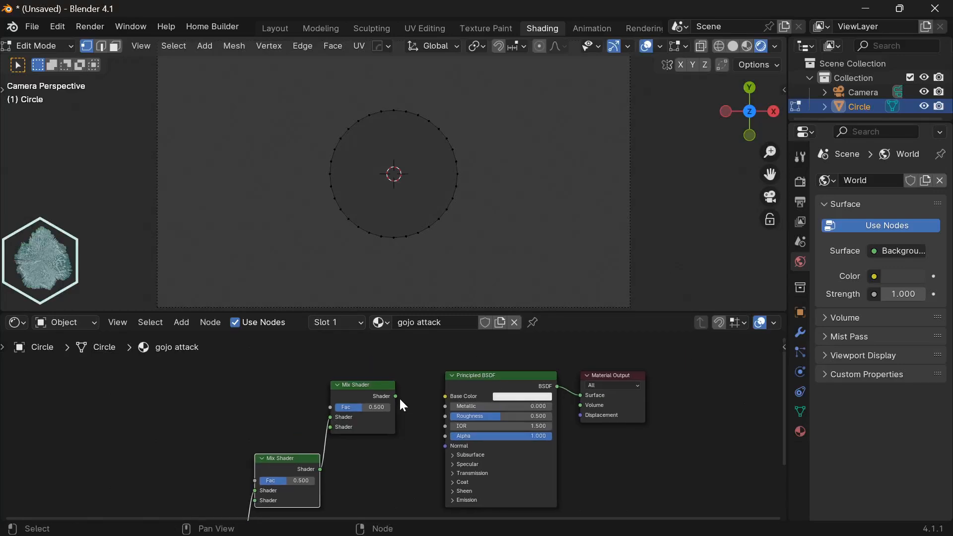
Step: Delete the Principled BSDF and link the top Mix Shader's output to the Material Output's Surface input
{"action": "left_click", "coordinate": [470, 379]}
{"action": "key", "text": "Delete"}
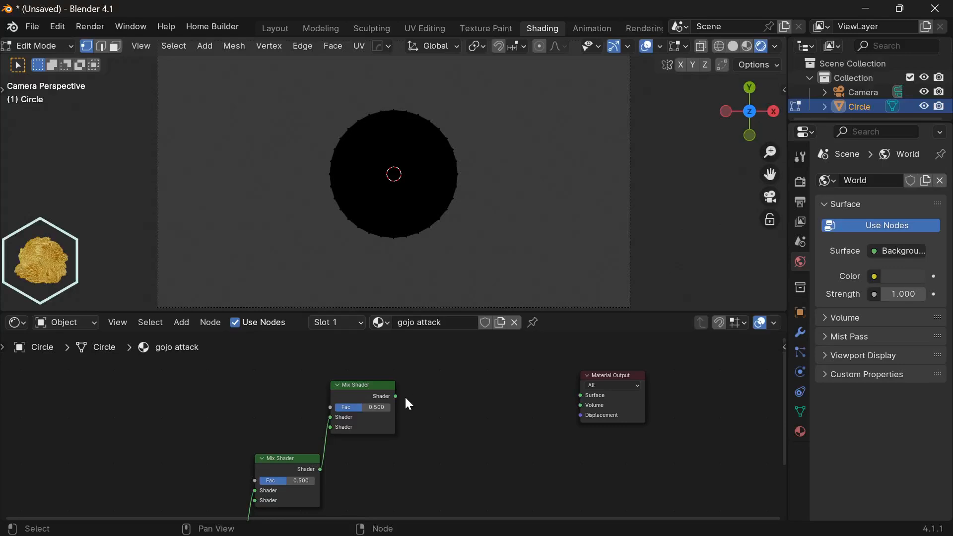
{"action": "left_click_drag", "start_coordinate": [396, 396], "coordinate": [580, 396]}
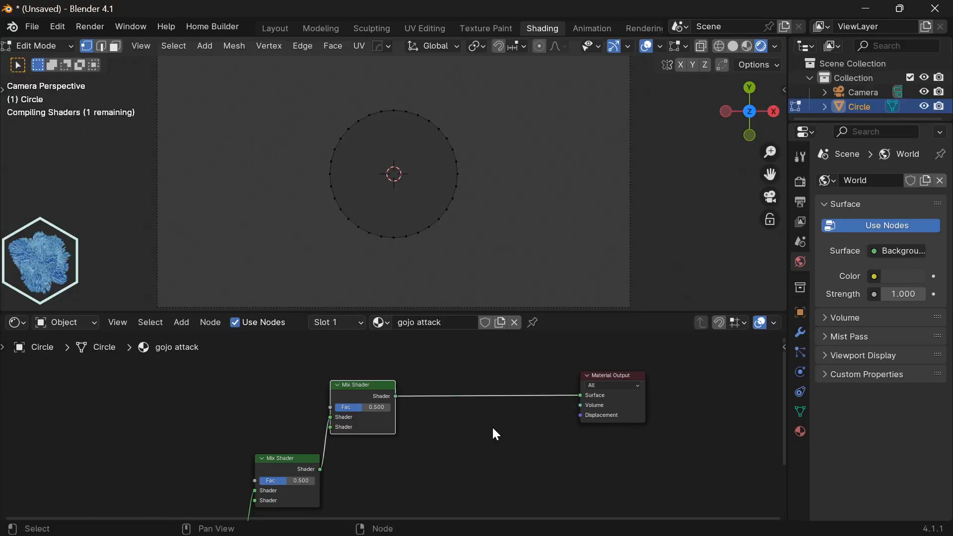
Step: Add an Emission node and connect it to the second Shader input of the final Mix Shader, moving that Mix Shader to make room
{"action": "middle_click_drag", "start_coordinate": [352, 436], "coordinate": [398, 431]}
{"action": "middle_click_drag", "start_coordinate": [405, 449], "coordinate": [408, 410]}
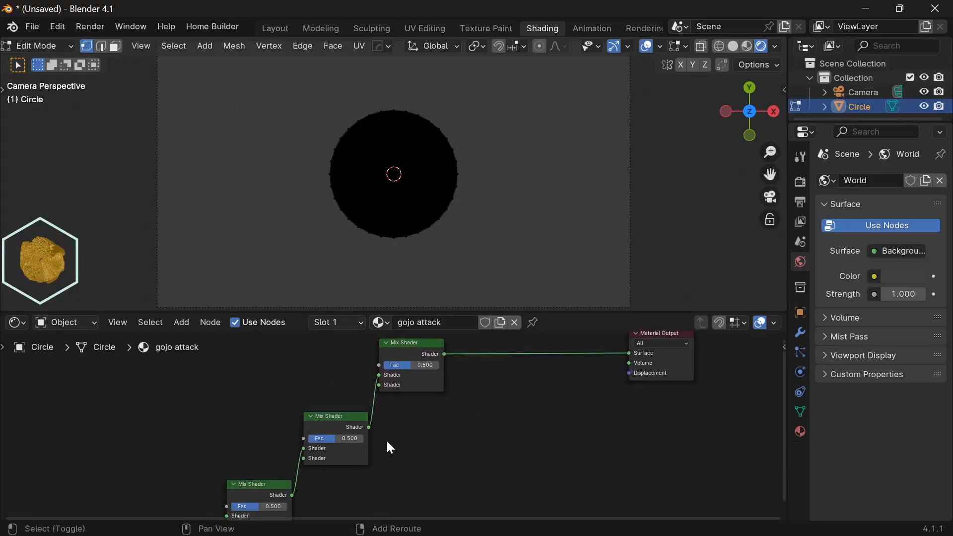
{"action": "key", "text": "shift+a"}
{"action": "type", "text": "emi"}
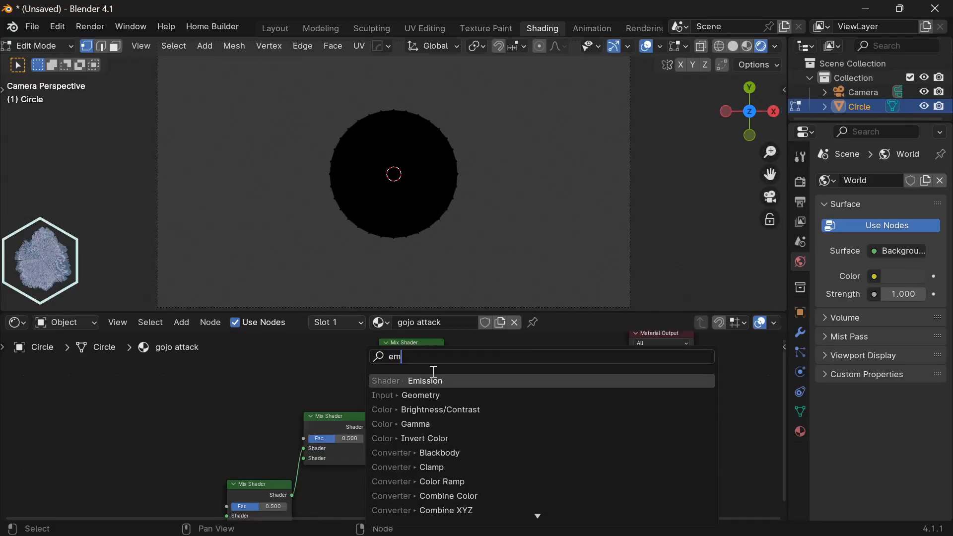
{"action": "key", "text": "Return"}
{"action": "left_click", "coordinate": [380, 413]}
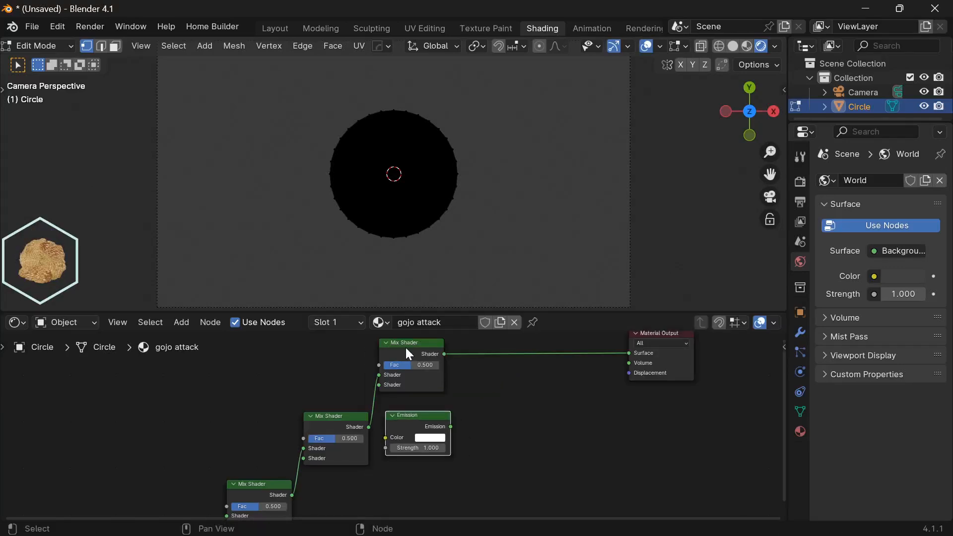
{"action": "left_click_drag", "start_coordinate": [405, 345], "coordinate": [484, 342]}
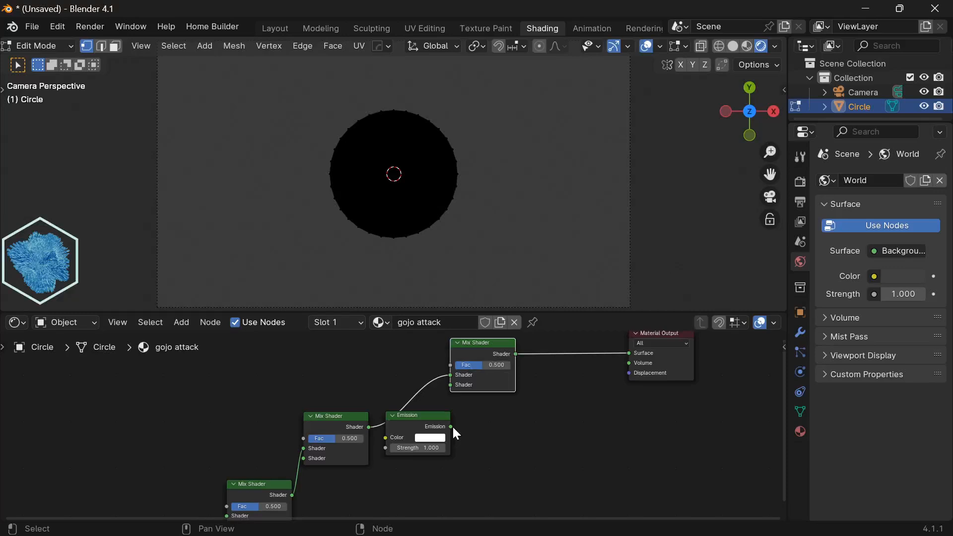
{"action": "left_click_drag", "start_coordinate": [452, 426], "coordinate": [422, 448]}
Step: Rearrange the nodes so the three Mix Shaders form a spaced row with the Emission node below them
{"action": "scroll", "coordinate": [439, 405], "scroll_direction": "down", "scroll_amount": 2, "text": "shift"}
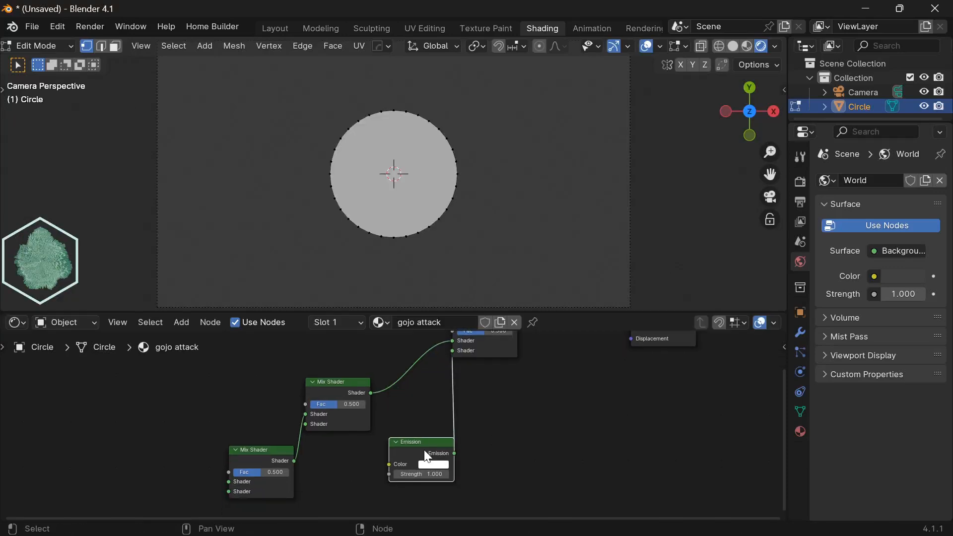
{"action": "middle_click_drag", "start_coordinate": [379, 456], "coordinate": [428, 472], "text": "shift"}
{"action": "mouse_move", "coordinate": [385, 406]}
{"action": "left_mouse_down"}
{"action": "mouse_move", "coordinate": [401, 358]}
{"action": "mouse_move", "coordinate": [390, 405]}
{"action": "left_mouse_up"}
{"action": "middle_click_drag", "start_coordinate": [387, 405], "coordinate": [438, 356]}
{"action": "left_click_drag", "start_coordinate": [363, 469], "coordinate": [335, 377]}
{"action": "scroll", "coordinate": [421, 427], "scroll_direction": "down", "scroll_amount": 2}
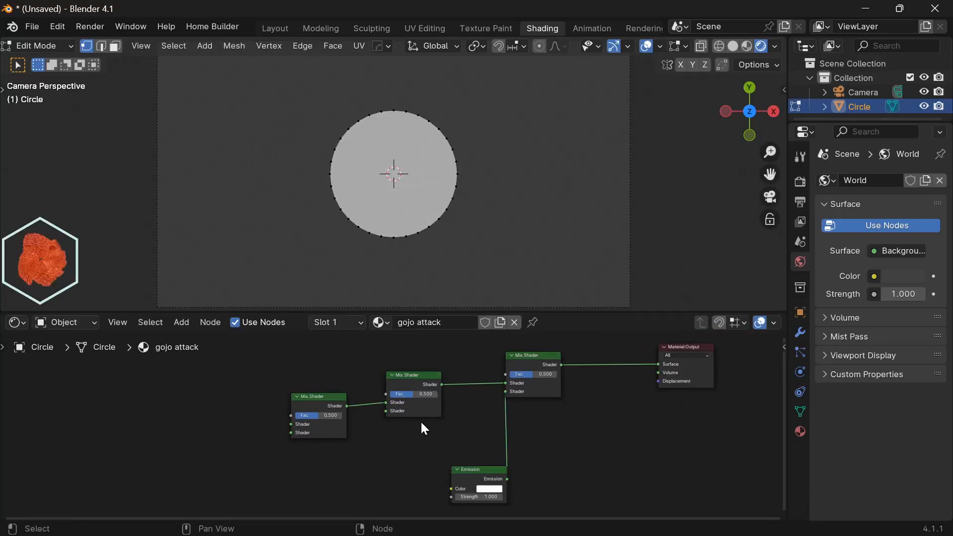
Step: Add a Transparent BSDF node and place it before the first Mix Shader in the chain
{"action": "scroll", "coordinate": [389, 429], "scroll_direction": "up", "scroll_amount": 2}
{"action": "middle_click_drag", "start_coordinate": [388, 427], "coordinate": [416, 427], "text": "shift"}
{"action": "scroll", "coordinate": [452, 420], "scroll_direction": "down", "scroll_amount": 1}
{"action": "key", "text": "shift+a"}
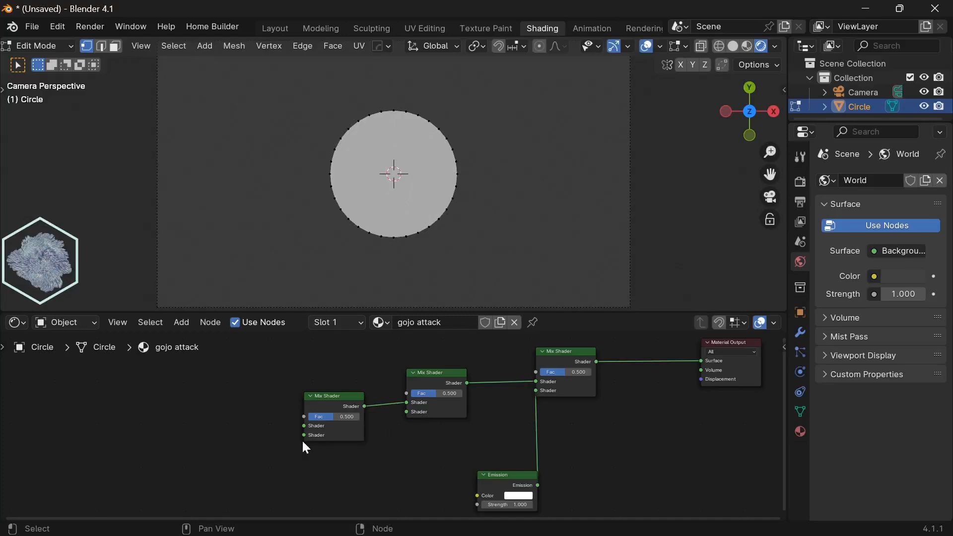
{"action": "key", "text": "shift+a"}
{"action": "left_click", "coordinate": [216, 357]}
{"action": "type", "text": "tr"}
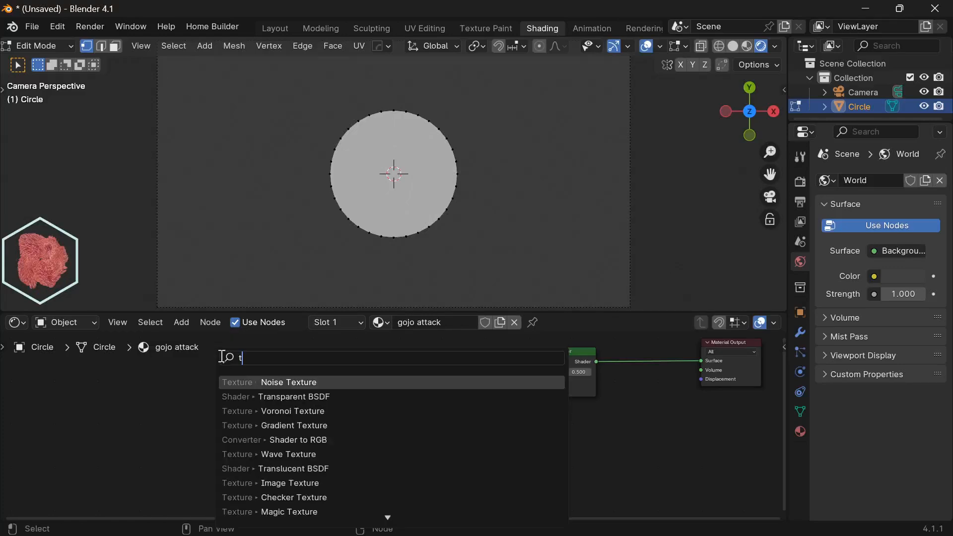
{"action": "left_click", "coordinate": [293, 396]}
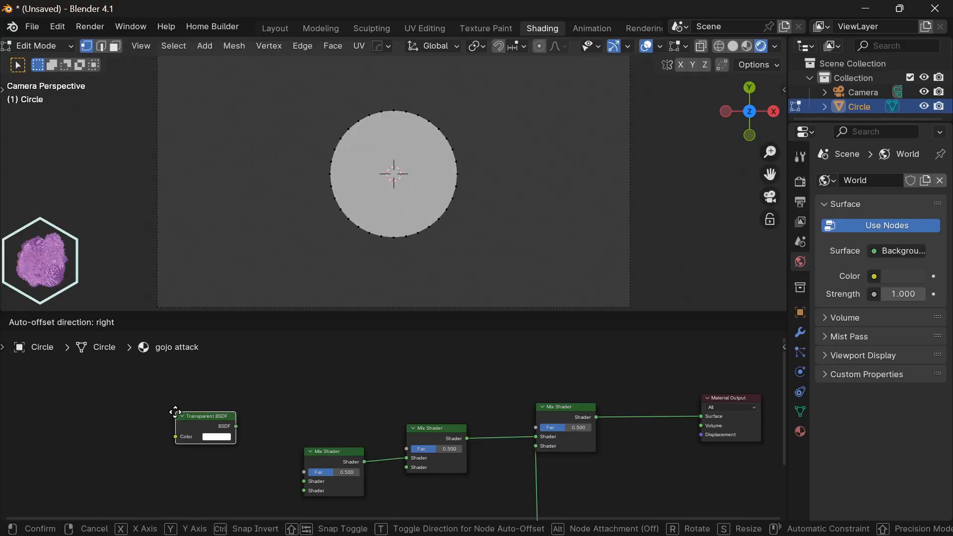
{"action": "left_click", "coordinate": [182, 440]}
Step: Link the Transparent BSDF to the middle Mix Shader's second Shader input and the first Mix Shader's first Shader input
{"action": "left_click_drag", "start_coordinate": [239, 448], "coordinate": [406, 467]}
{"action": "left_click_drag", "start_coordinate": [239, 449], "coordinate": [301, 481]}
{"action": "middle_click_drag", "start_coordinate": [266, 489], "coordinate": [292, 470], "text": "shift"}
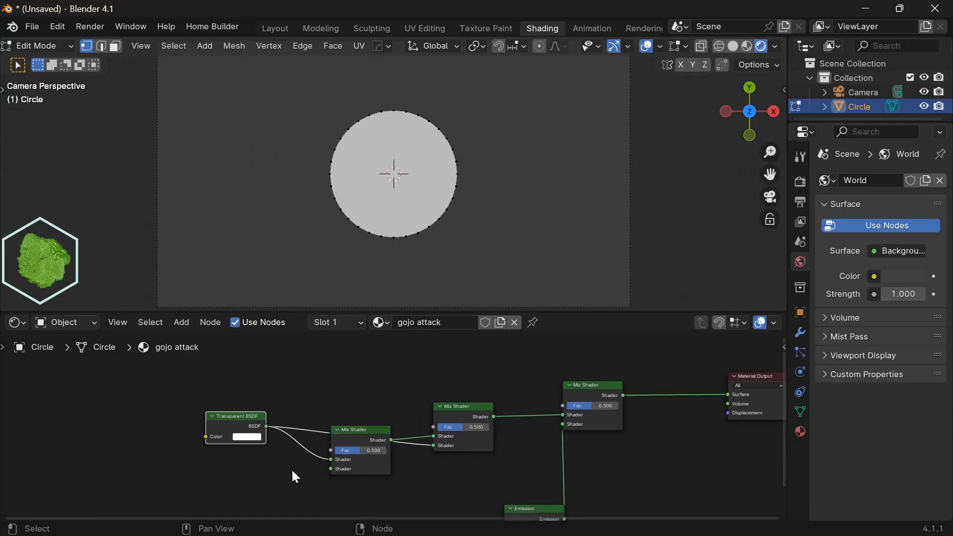
Step: Duplicate the Emission node below the Transparent BSDF and link the copy to the first Mix Shader's second Shader input
{"action": "middle_click_drag", "start_coordinate": [527, 452], "coordinate": [534, 398]}
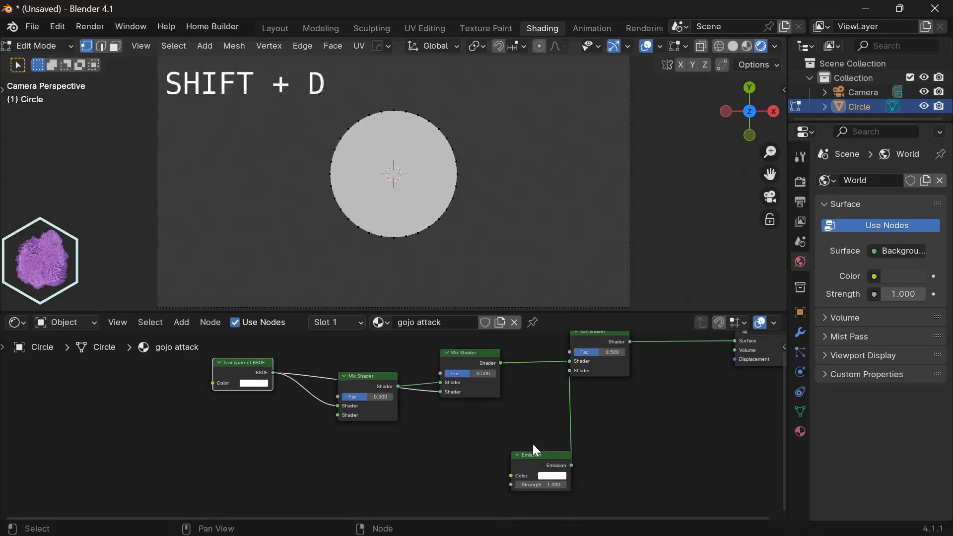
{"action": "left_click", "coordinate": [531, 459]}
{"action": "key", "text": "shift+d"}
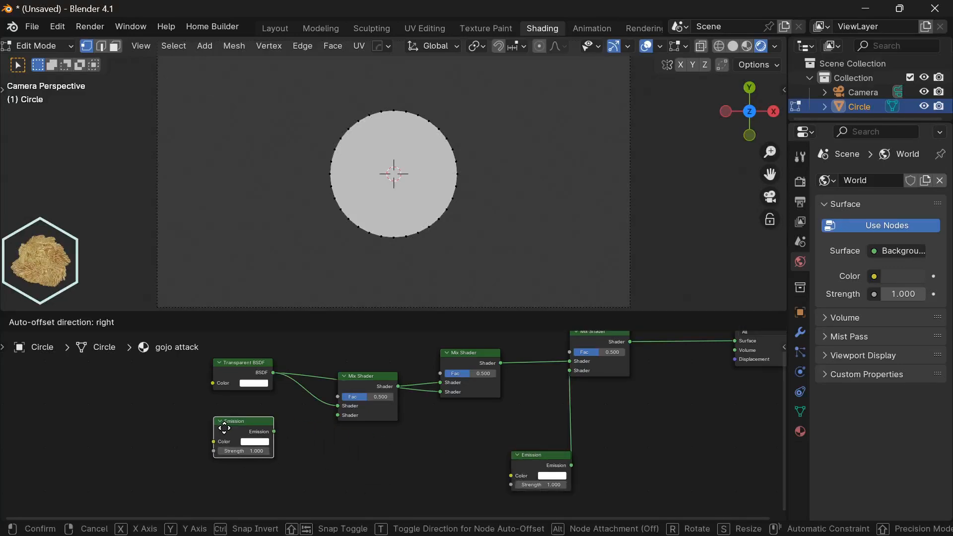
{"action": "left_click", "coordinate": [259, 439]}
{"action": "left_click_drag", "start_coordinate": [254, 440], "coordinate": [337, 417]}
Step: Add a Color Ramp node and link its Color output to the original Emission node's Color input
{"action": "middle_click_drag", "start_coordinate": [430, 454], "coordinate": [338, 432]}
{"action": "scroll", "coordinate": [360, 451], "scroll_direction": "down", "scroll_amount": 2}
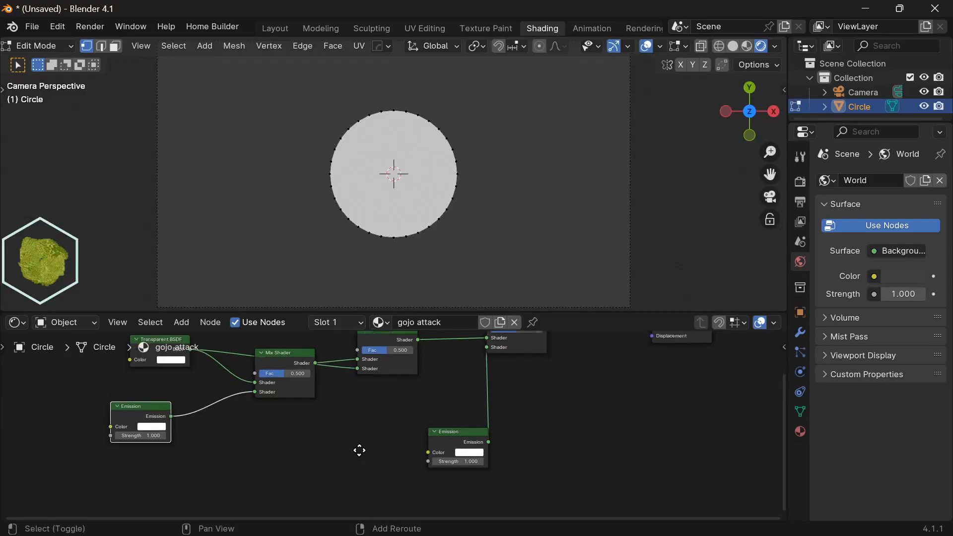
{"action": "key", "text": "shift+a"}
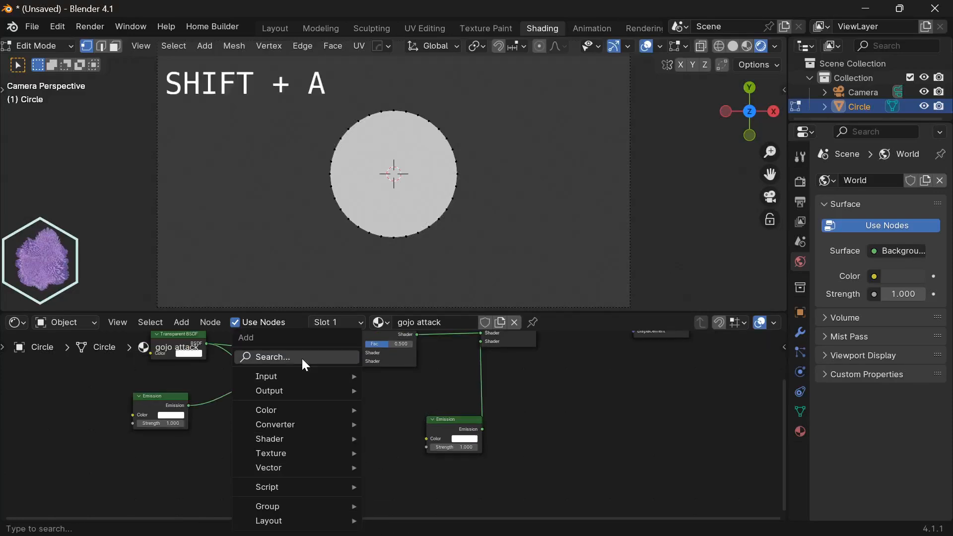
{"action": "left_click", "coordinate": [302, 362]}
{"action": "type", "text": "colo"}
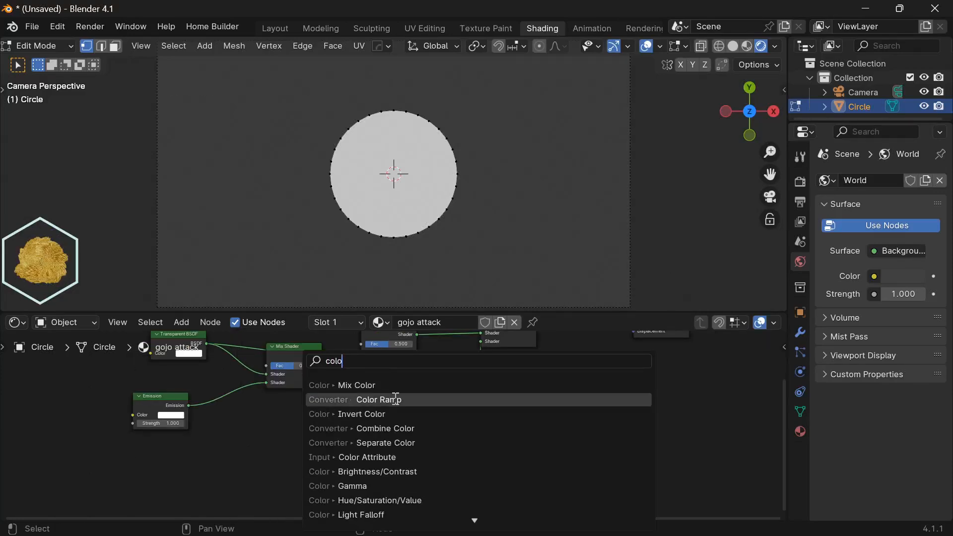
{"action": "left_click", "coordinate": [389, 397]}
{"action": "left_click", "coordinate": [269, 431]}
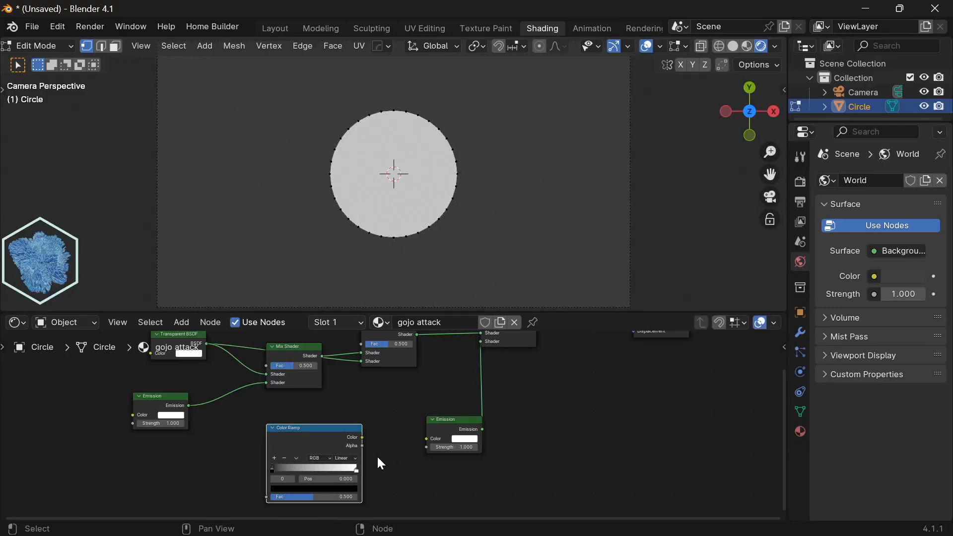
{"action": "left_click_drag", "start_coordinate": [362, 437], "coordinate": [426, 439]}
Step: Duplicate the Color Ramp and link the copy's Color output to the duplicated Emission node's Color input
{"action": "middle_click_drag", "start_coordinate": [297, 434], "coordinate": [422, 435]}
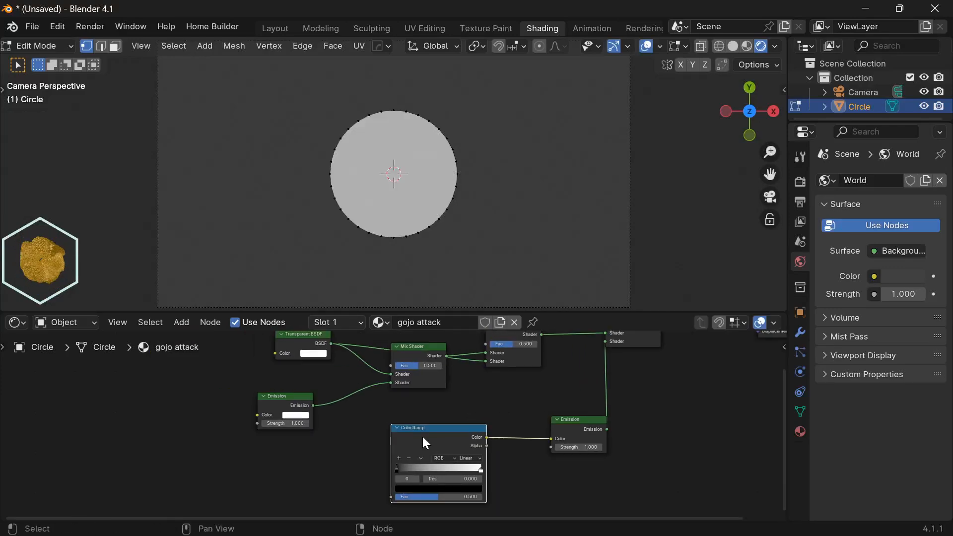
{"action": "key", "text": "shift+d"}
{"action": "left_click", "coordinate": [123, 407]}
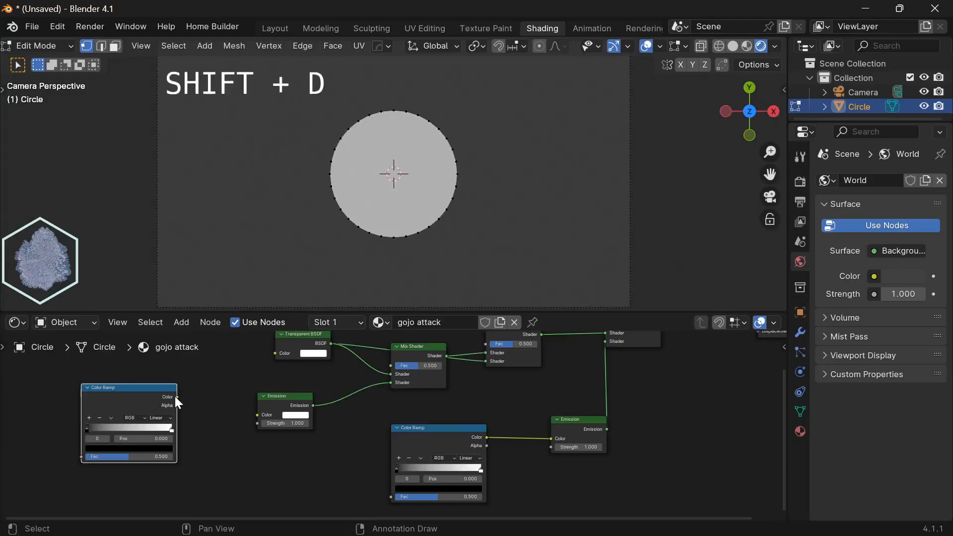
{"action": "left_click_drag", "start_coordinate": [177, 397], "coordinate": [258, 415]}
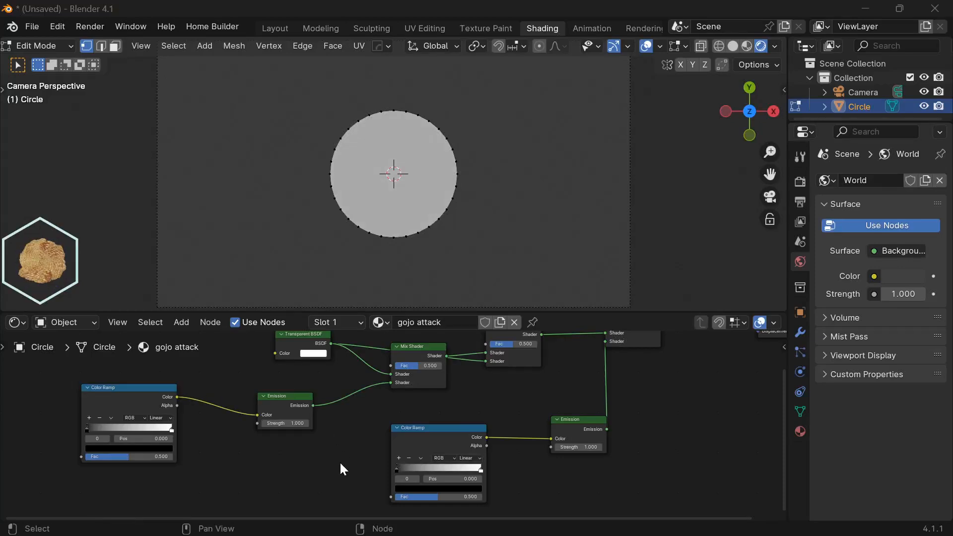
Step: Add a Noise Texture node and link its Fac output to the original Color Ramp's Fac input
{"action": "key", "text": "shift+a"}
{"action": "left_click", "coordinate": [313, 356]}
{"action": "type", "text": "n"}
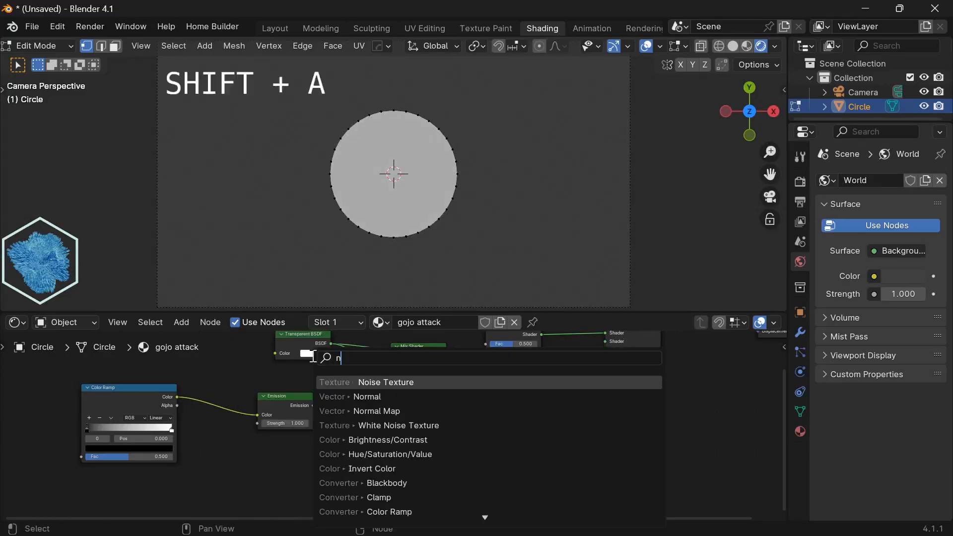
{"action": "type", "text": "oi"}
{"action": "key", "text": "Return"}
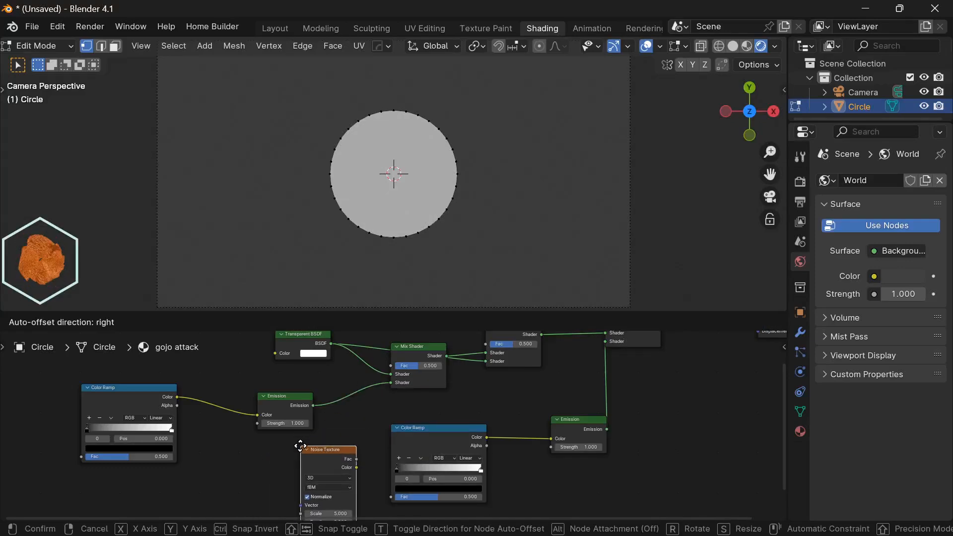
{"action": "left_click", "coordinate": [303, 447]}
{"action": "left_click_drag", "start_coordinate": [358, 460], "coordinate": [389, 481]}
Step: Set the Noise Texture's dimensions to 4D
{"action": "middle_click_drag", "start_coordinate": [389, 483], "coordinate": [414, 443], "text": "shift"}
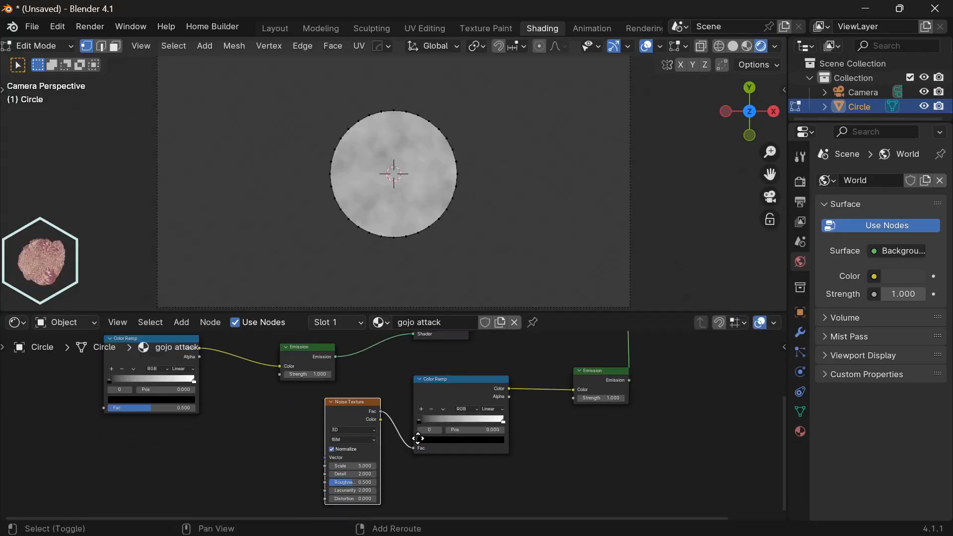
{"action": "scroll", "coordinate": [413, 441], "scroll_direction": "up", "scroll_amount": 1}
{"action": "middle_click_drag", "start_coordinate": [383, 395], "coordinate": [424, 419], "text": "shift"}
{"action": "scroll", "coordinate": [397, 418], "scroll_direction": "up", "scroll_amount": 4}
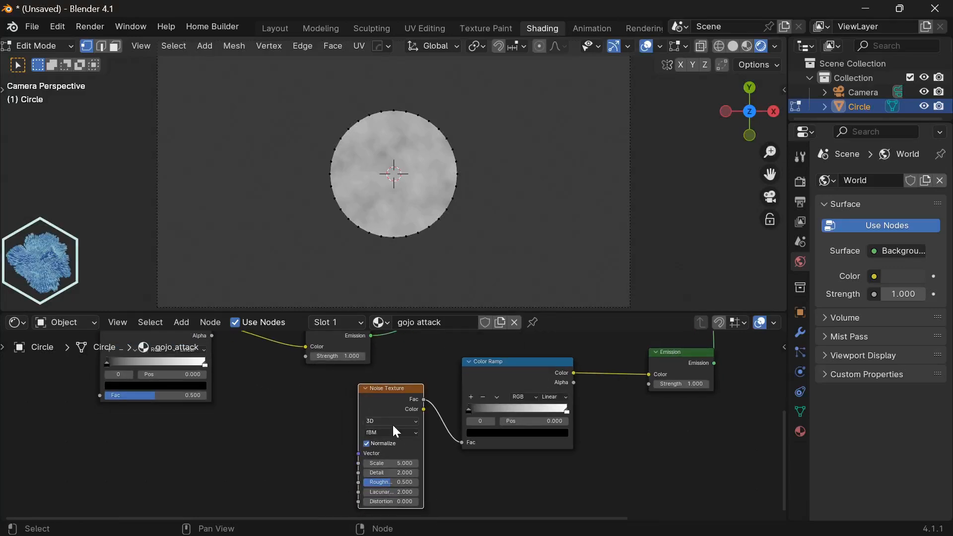
{"action": "left_click", "coordinate": [415, 421]}
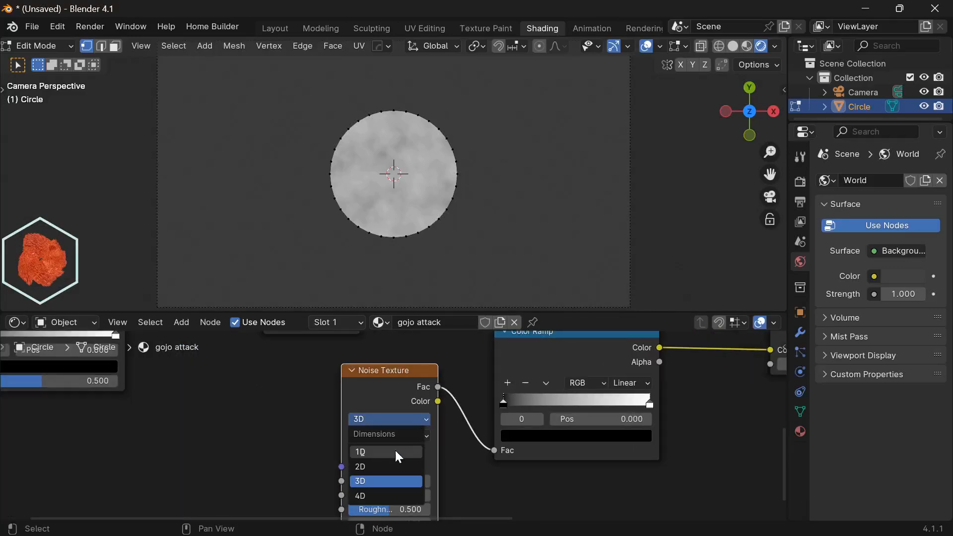
{"action": "left_click", "coordinate": [378, 496]}
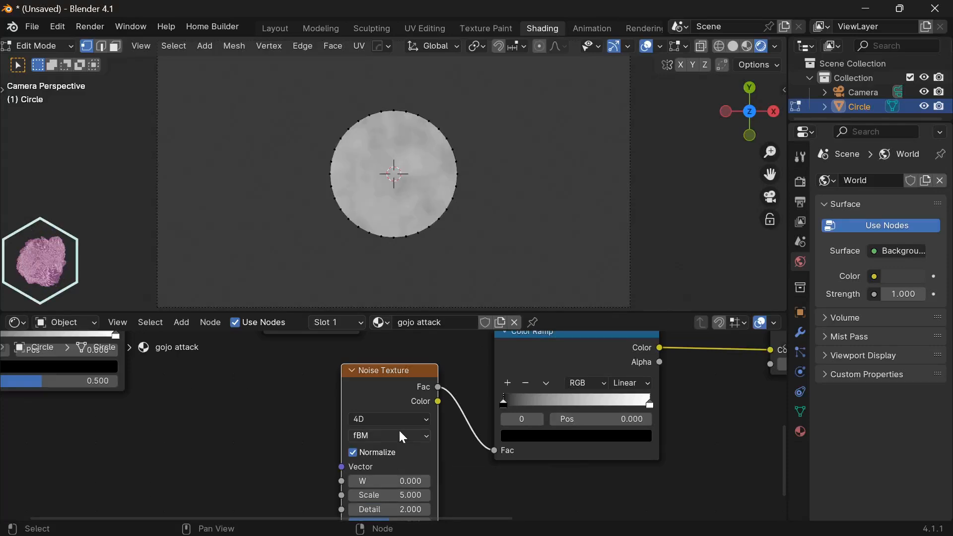
Step: Set the Noise Texture's Scale to 12.5 and Detail to 4.7
{"action": "scroll", "coordinate": [399, 426], "scroll_direction": "down", "scroll_amount": 3, "text": "shift"}
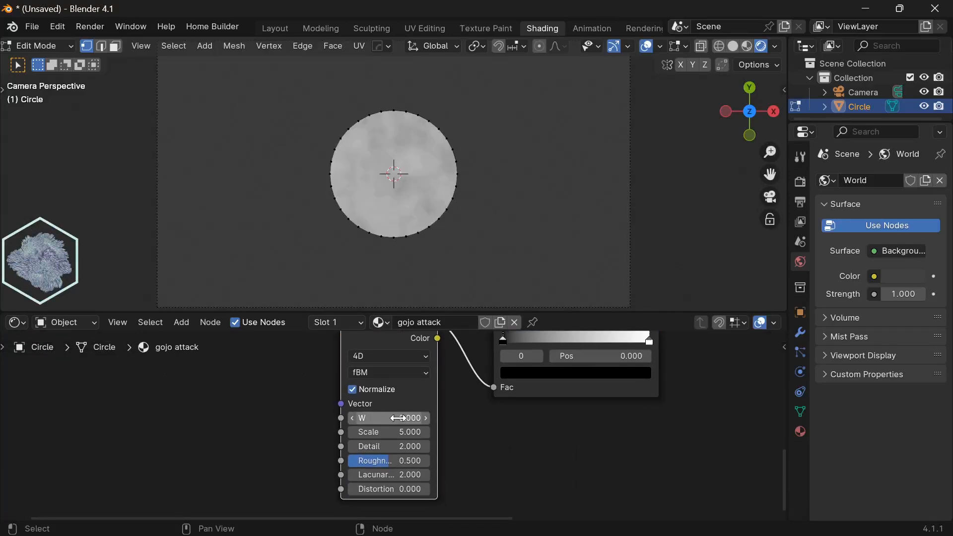
{"action": "left_click", "coordinate": [396, 432]}
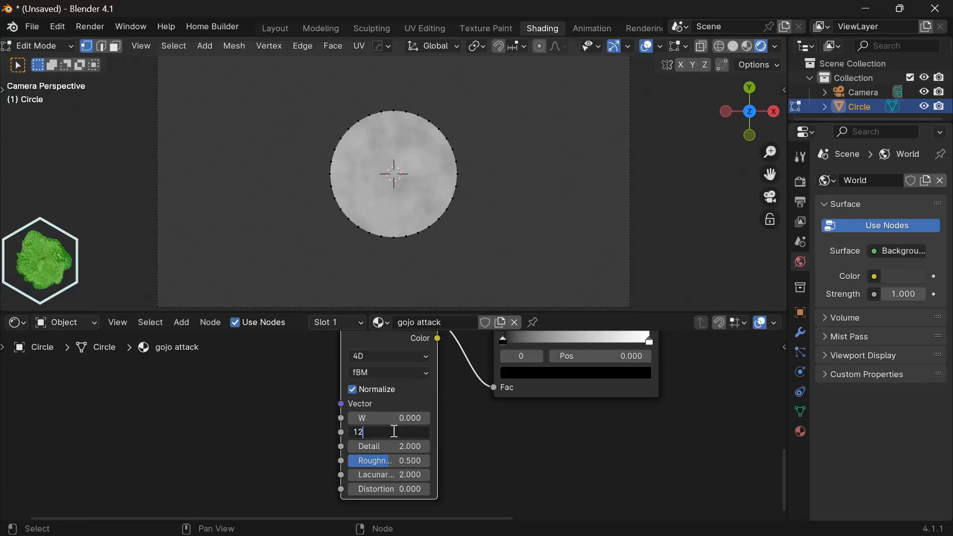
{"action": "key", "text": "Return"}
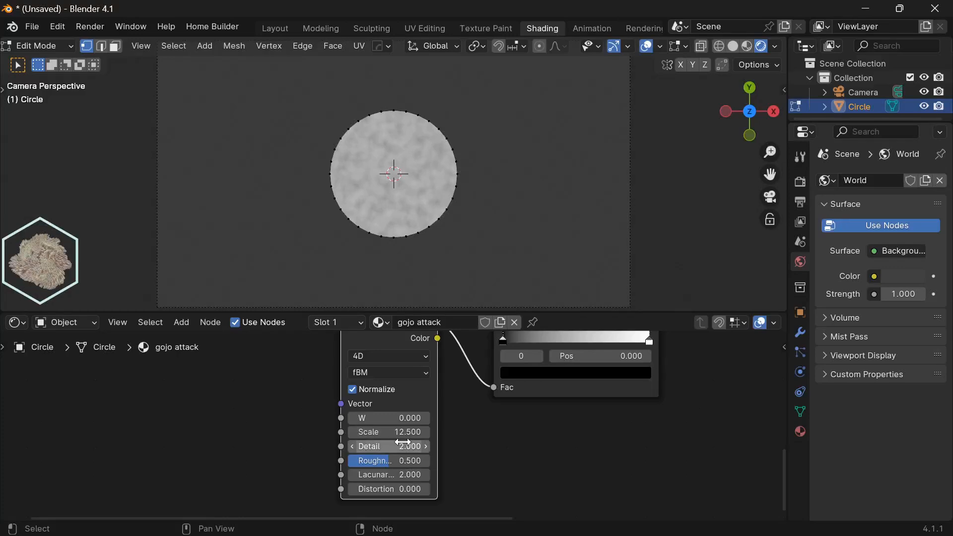
{"action": "left_click", "coordinate": [402, 446]}
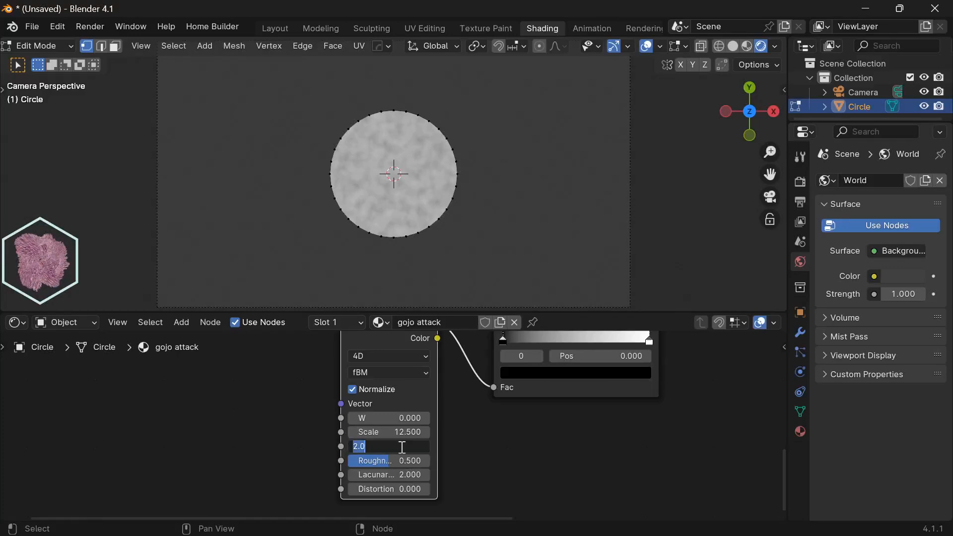
{"action": "key", "text": "Return"}
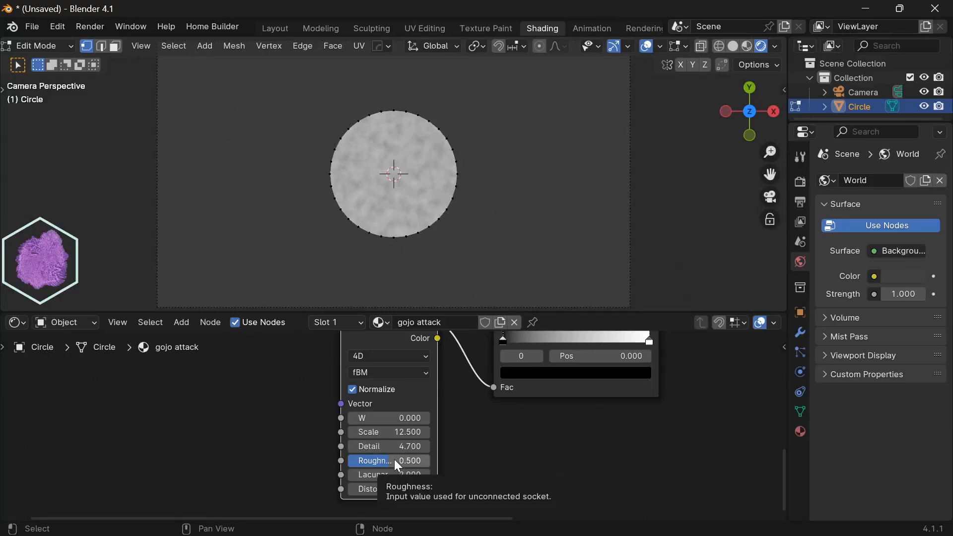
Step: Set the Noise Texture's Roughness to 1, Lacunarity to 3 and Distortion to 0.4
{"action": "left_click", "coordinate": [395, 461]}
{"action": "type", "text": "1"}
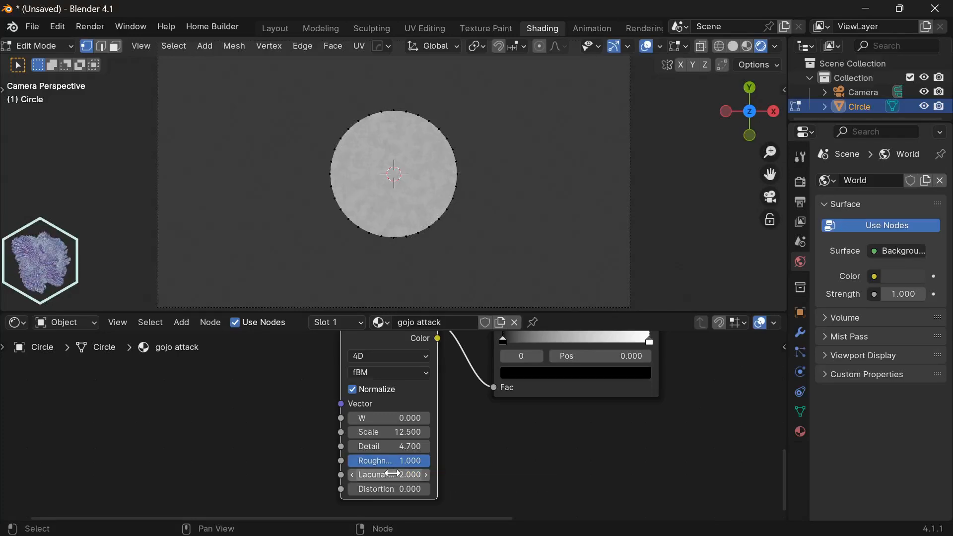
{"action": "left_click", "coordinate": [394, 475]}
{"action": "key", "text": "Return"}
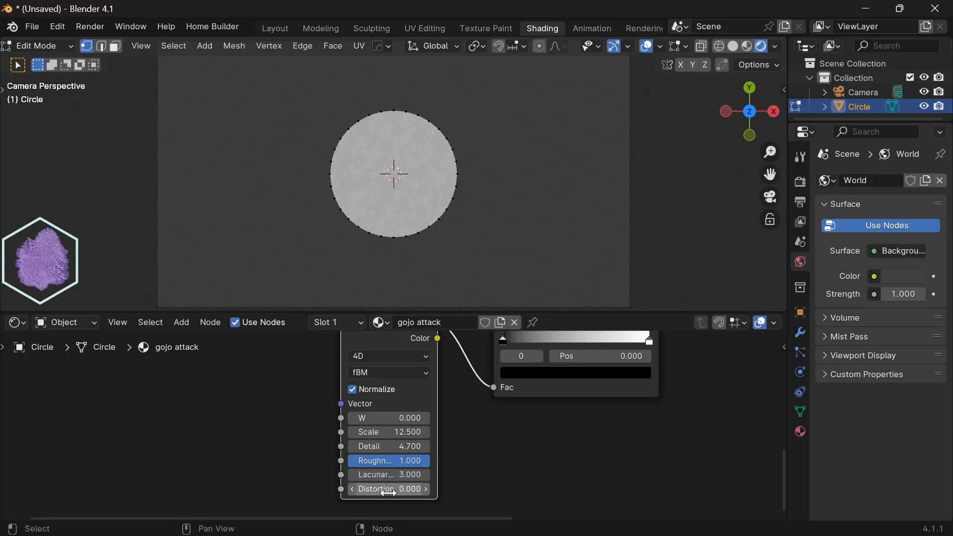
{"action": "left_click", "coordinate": [389, 490]}
{"action": "type", "text": "0."}
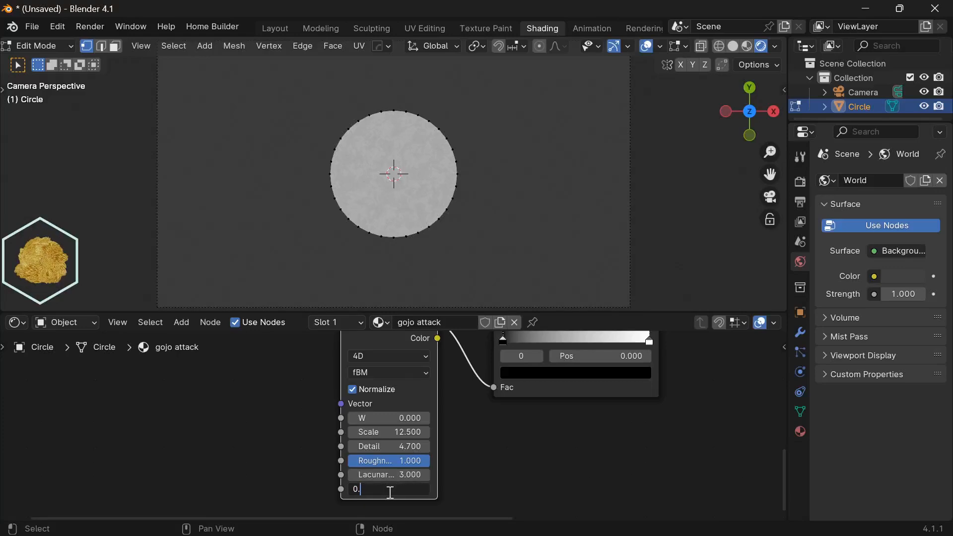
{"action": "type", "text": "4"}
{"action": "key", "text": "Return"}
Step: Color the first stop of the noise-driven Color Ramp dark red, with saturation 1 and value about 0.109
{"action": "scroll", "coordinate": [457, 237], "scroll_direction": "up", "scroll_amount": 6}
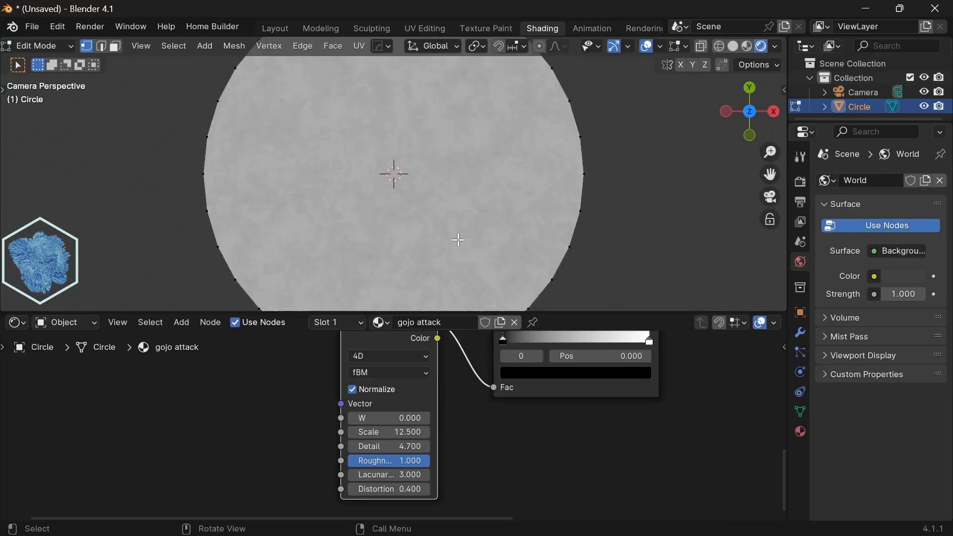
{"action": "middle_click_drag", "start_coordinate": [585, 389], "coordinate": [434, 434]}
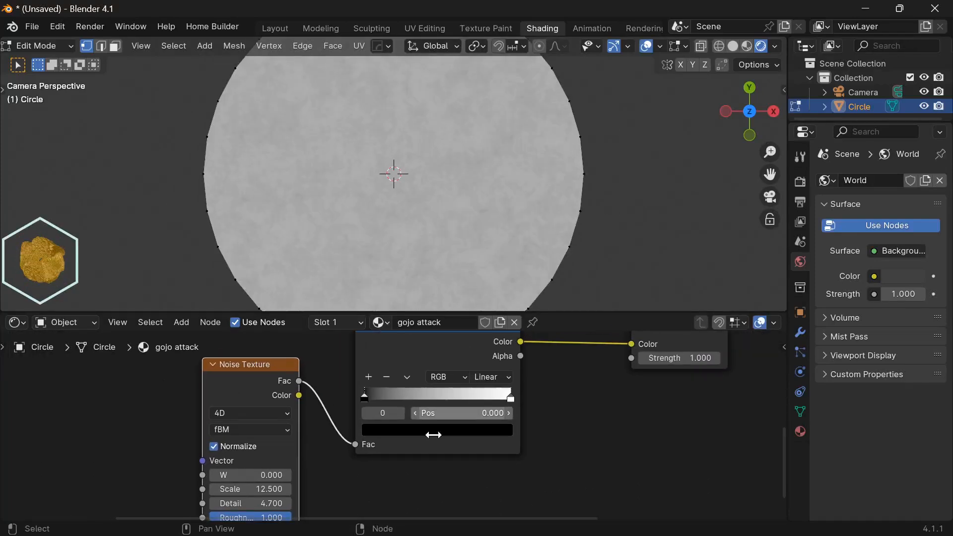
{"action": "scroll", "coordinate": [433, 434], "scroll_direction": "up", "scroll_amount": 2}
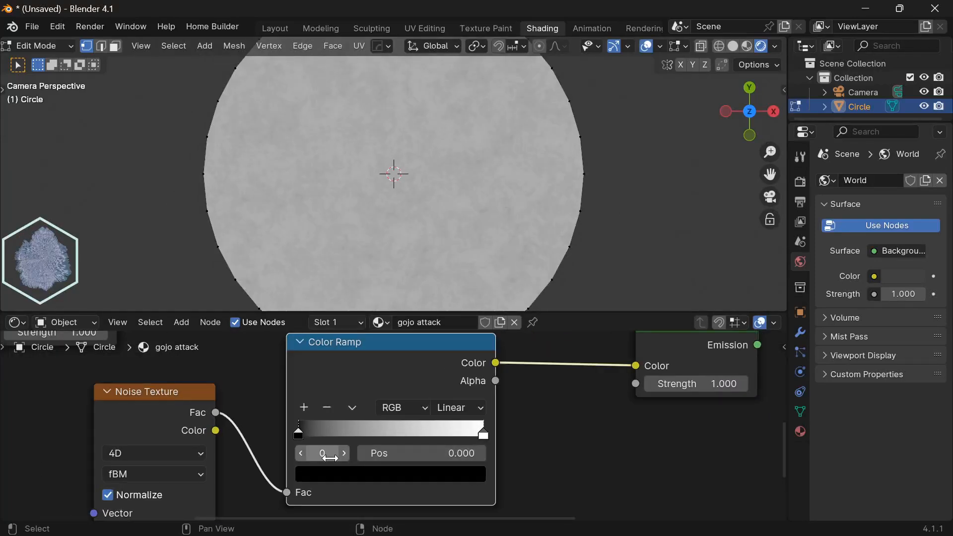
{"action": "left_click", "coordinate": [339, 475]}
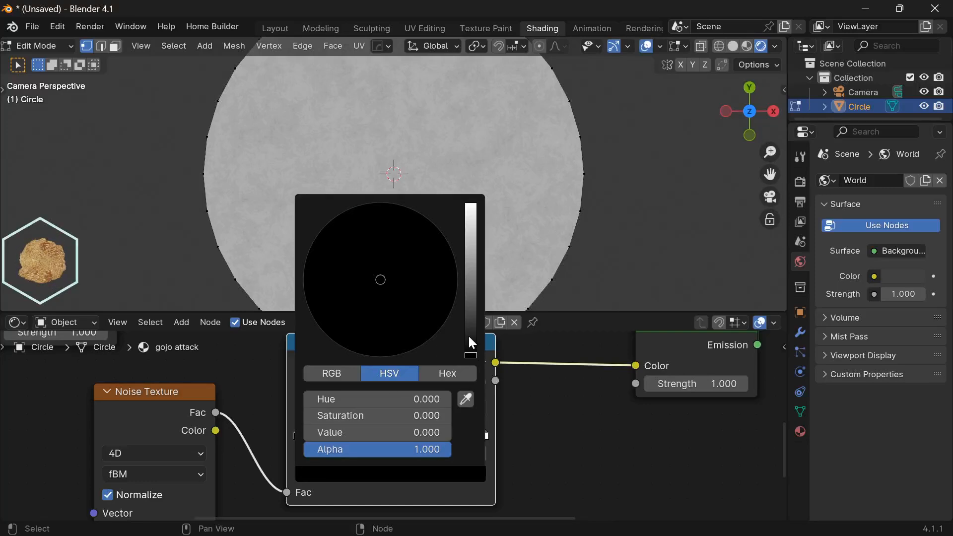
{"action": "left_click_drag", "start_coordinate": [469, 336], "coordinate": [470, 331]}
{"action": "left_click_drag", "start_coordinate": [382, 347], "coordinate": [380, 357]}
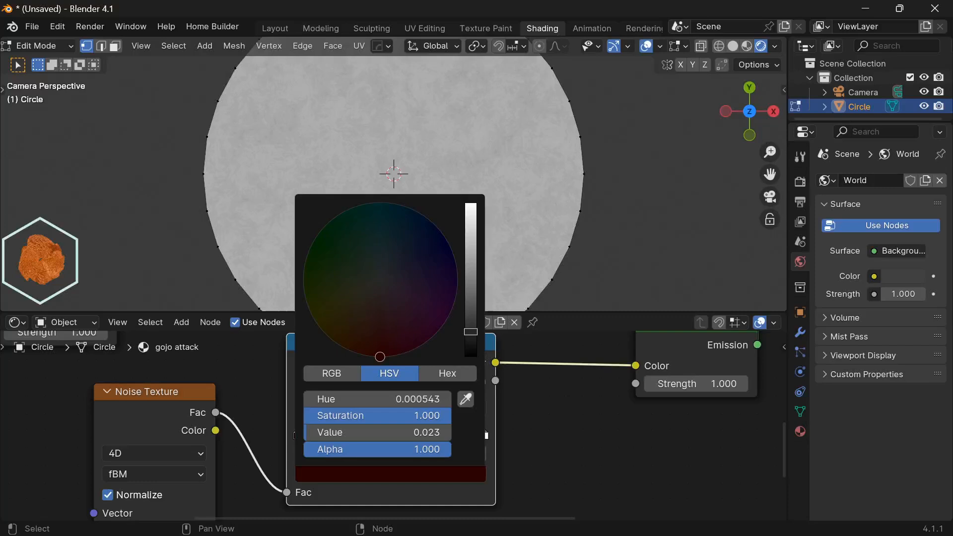
{"action": "left_click_drag", "start_coordinate": [470, 331], "coordinate": [470, 301]}
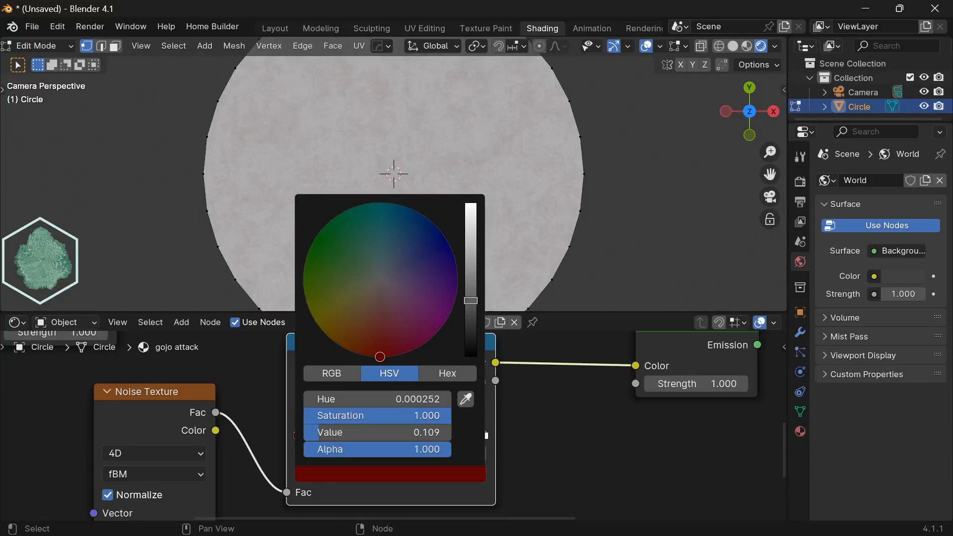
Step: Color the last stop of the same Color Ramp bright pinkish red
{"action": "left_click", "coordinate": [483, 433]}
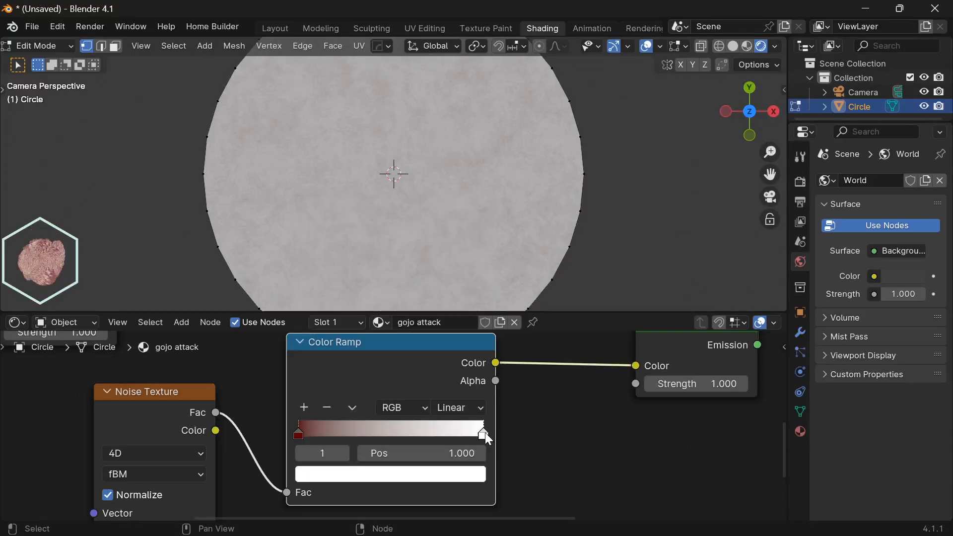
{"action": "left_click", "coordinate": [419, 474]}
{"action": "left_click_drag", "start_coordinate": [429, 310], "coordinate": [403, 335]}
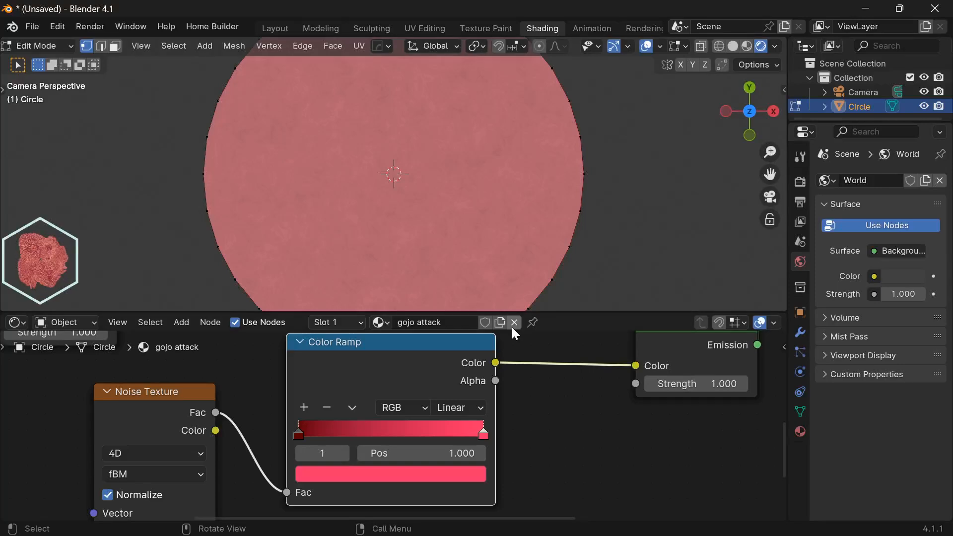
Step: Move the noise-driven Color Ramp's pink stop to position 0.589 and its dark red stop to 0.393
{"action": "left_click_drag", "start_coordinate": [484, 435], "coordinate": [433, 434]}
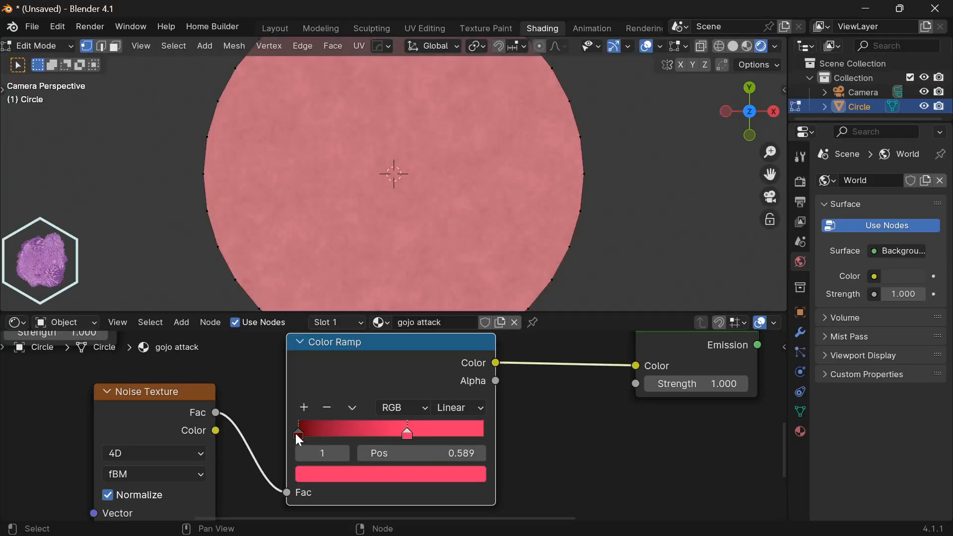
{"action": "left_click_drag", "start_coordinate": [296, 432], "coordinate": [379, 417]}
{"action": "left_click_drag", "start_coordinate": [373, 421], "coordinate": [371, 419]}
{"action": "scroll", "coordinate": [400, 412], "scroll_direction": "down", "scroll_amount": 5}
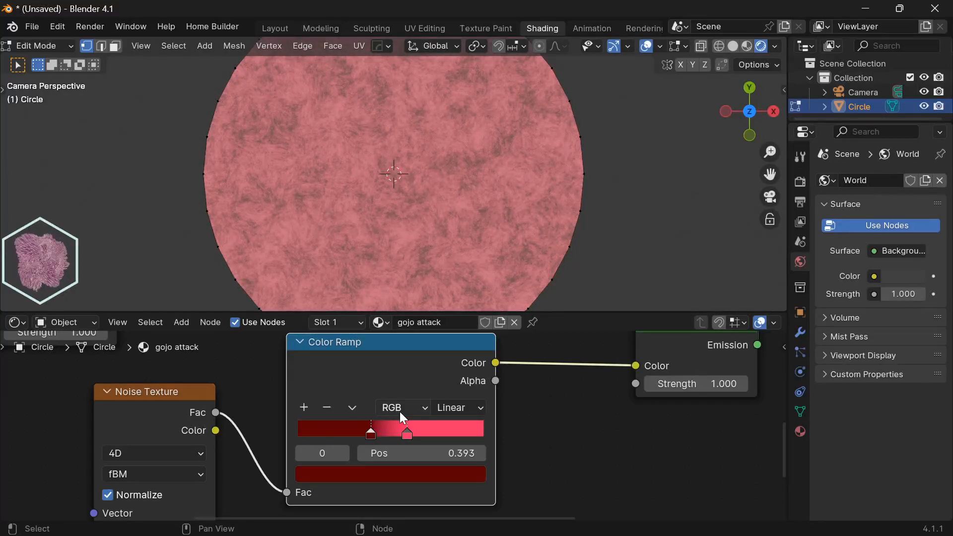
Step: Add a new Color Ramp node above the chained Mix Shaders
{"action": "middle_click_drag", "start_coordinate": [412, 365], "coordinate": [390, 466]}
{"action": "scroll", "coordinate": [392, 415], "scroll_direction": "up", "scroll_amount": 2}
{"action": "scroll", "coordinate": [392, 430], "scroll_direction": "up", "scroll_amount": 1}
{"action": "key", "text": "shift+a"}
{"action": "type", "text": "colo"}
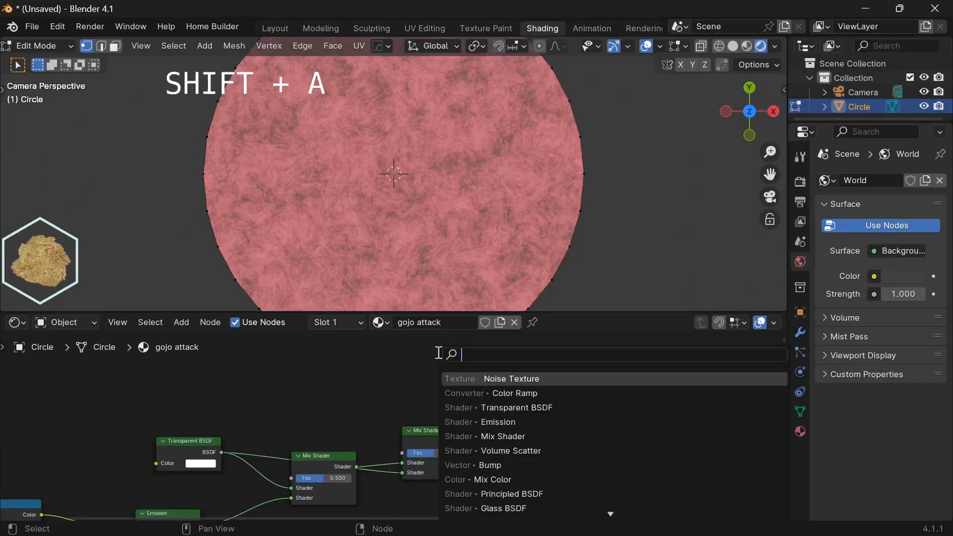
{"action": "left_click", "coordinate": [519, 393]}
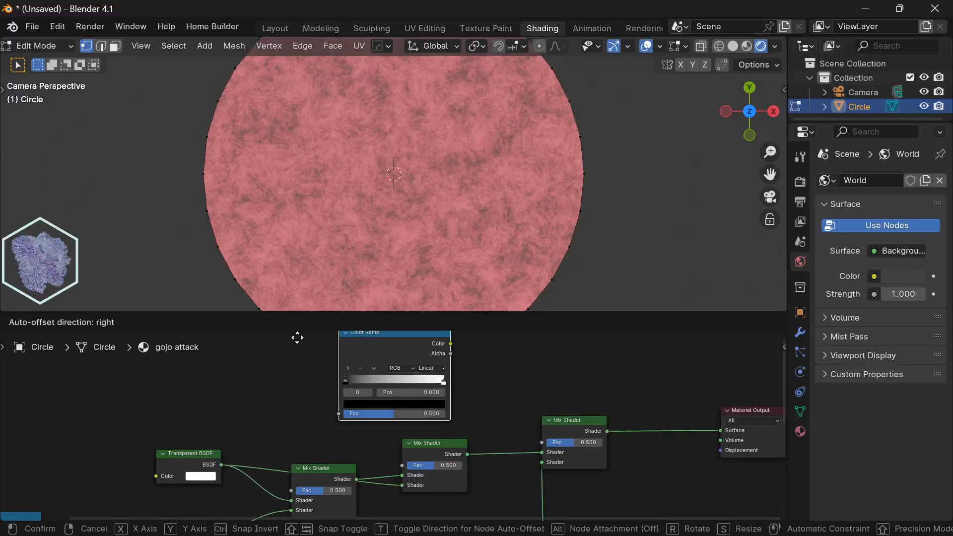
{"action": "left_click", "coordinate": [386, 454]}
Step: Connect the new Color Ramp's Color output to the Fac input of the last Mix Shader before the Material Output
{"action": "middle_click_drag", "start_coordinate": [386, 454], "coordinate": [239, 356]}
{"action": "scroll", "coordinate": [405, 422], "scroll_direction": "down", "scroll_amount": 1}
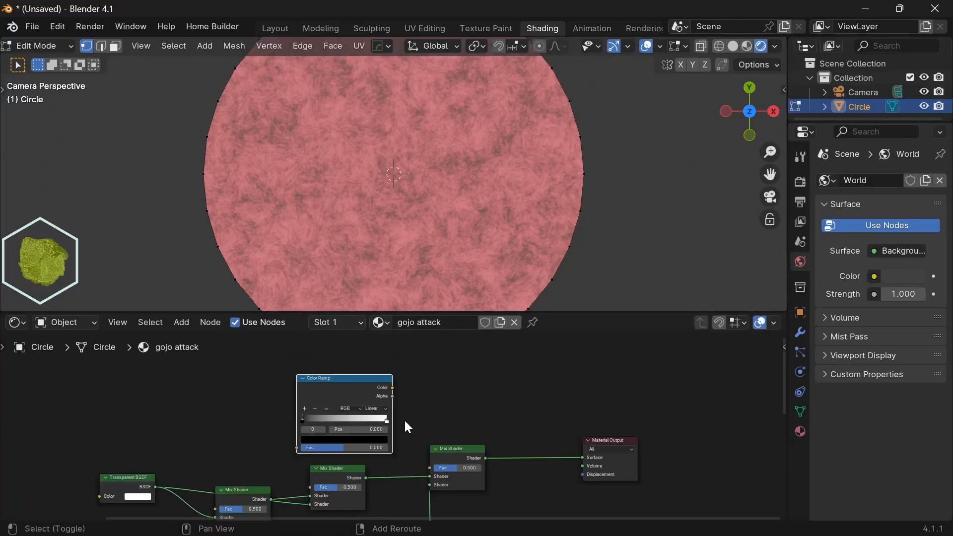
{"action": "middle_click_drag", "start_coordinate": [398, 422], "coordinate": [335, 400]}
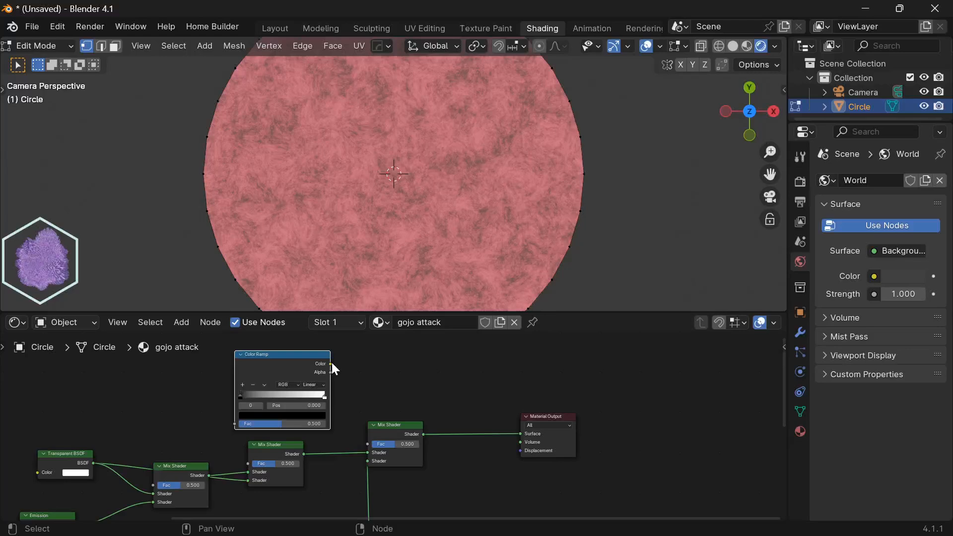
{"action": "left_click_drag", "start_coordinate": [331, 363], "coordinate": [368, 444]}
Step: Add a Gradient Texture before the new Color Ramp and connect its Fac output to the ramp's Fac input
{"action": "middle_click_drag", "start_coordinate": [292, 403], "coordinate": [464, 428], "text": "shift"}
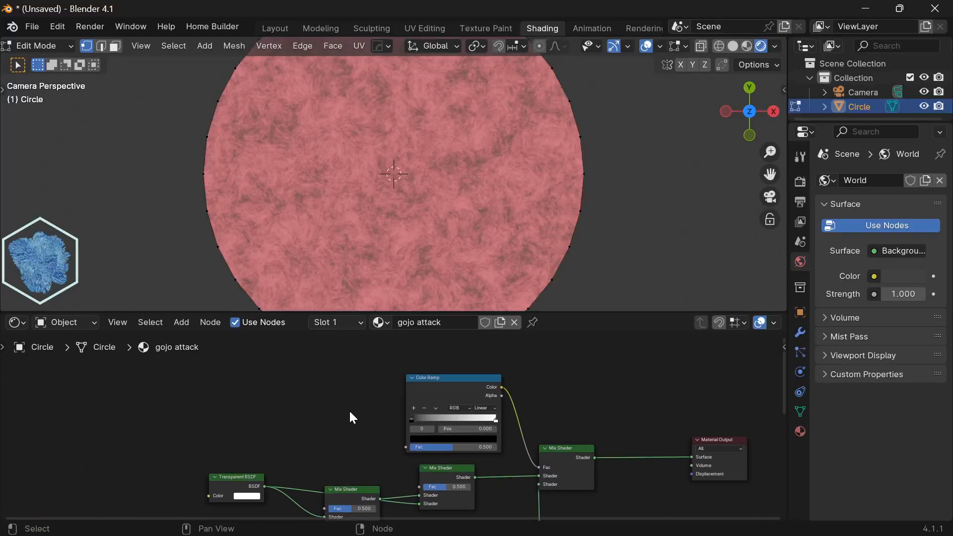
{"action": "scroll", "coordinate": [338, 409], "scroll_direction": "up", "scroll_amount": 1}
{"action": "middle_click_drag", "start_coordinate": [337, 413], "coordinate": [372, 412]}
{"action": "key", "text": "shift+a"}
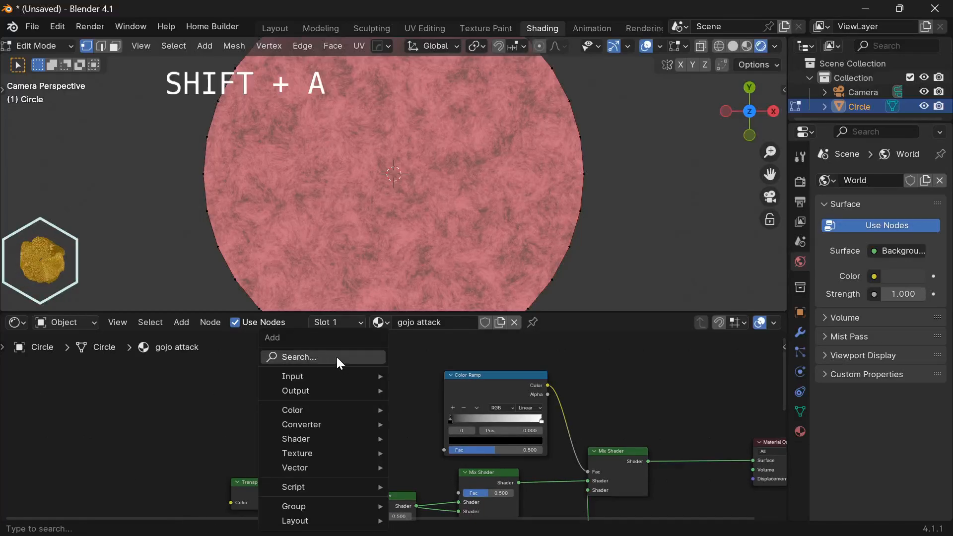
{"action": "left_click", "coordinate": [336, 355]}
{"action": "type", "text": "gr"}
{"action": "left_click", "coordinate": [446, 381]}
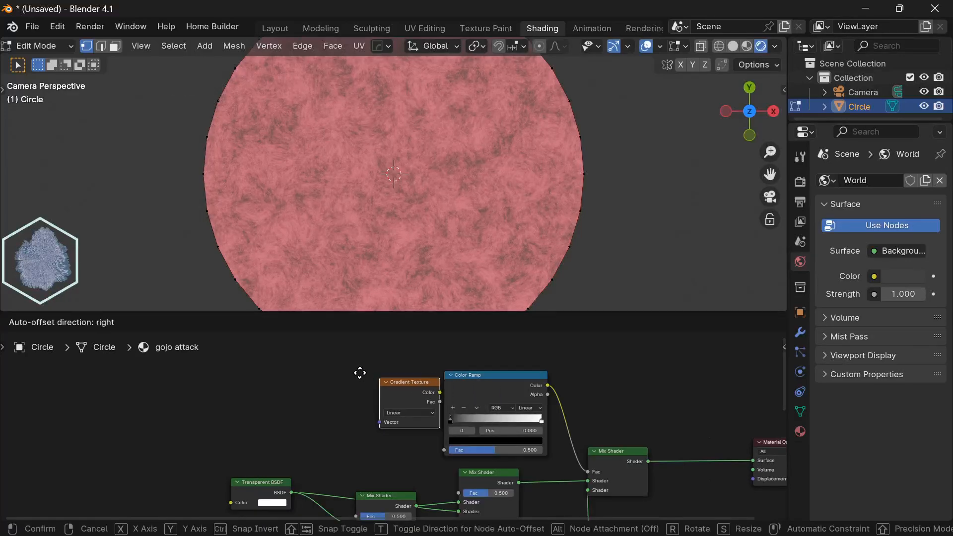
{"action": "left_click", "coordinate": [321, 376]}
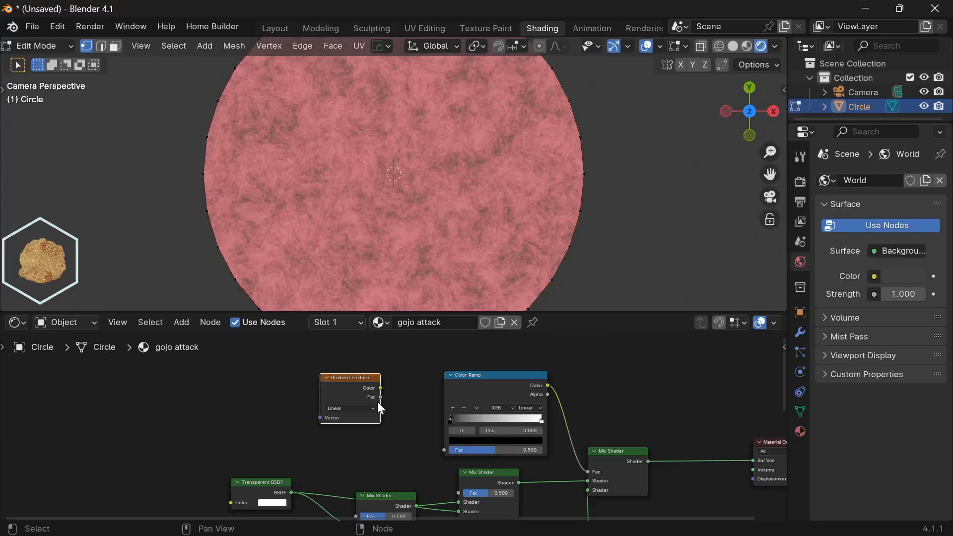
{"action": "left_click_drag", "start_coordinate": [380, 396], "coordinate": [437, 445]}
Step: Duplicate the gradient-driven Color Ramp and place the copy above the Transparent BSDF
{"action": "middle_click_drag", "start_coordinate": [387, 463], "coordinate": [472, 394]}
{"action": "scroll", "coordinate": [473, 394], "scroll_direction": "down", "scroll_amount": 2}
{"action": "middle_click_drag", "start_coordinate": [525, 353], "coordinate": [534, 397]}
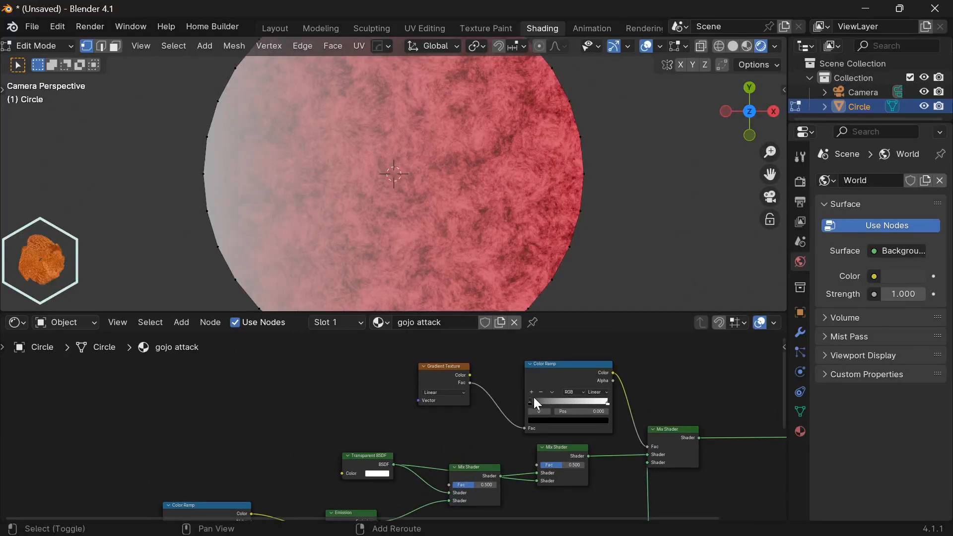
{"action": "left_click", "coordinate": [549, 374]}
{"action": "key", "text": "shift+d"}
{"action": "left_click", "coordinate": [324, 377]}
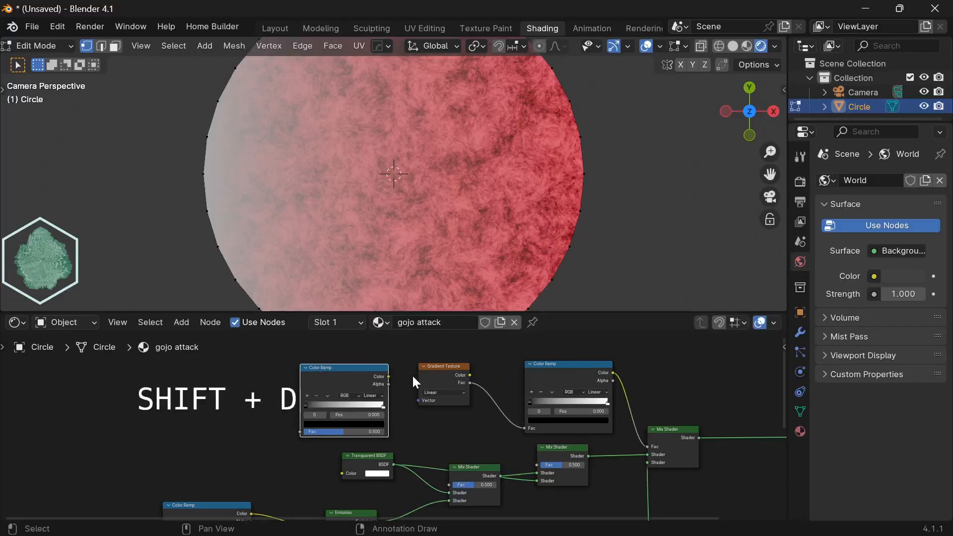
Step: Move the Gradient Texture ahead of both Color Ramps and connect its Fac output to the duplicated ramp's Fac input
{"action": "left_click_drag", "start_coordinate": [436, 377], "coordinate": [209, 410]}
{"action": "middle_click_drag", "start_coordinate": [325, 461], "coordinate": [323, 430]}
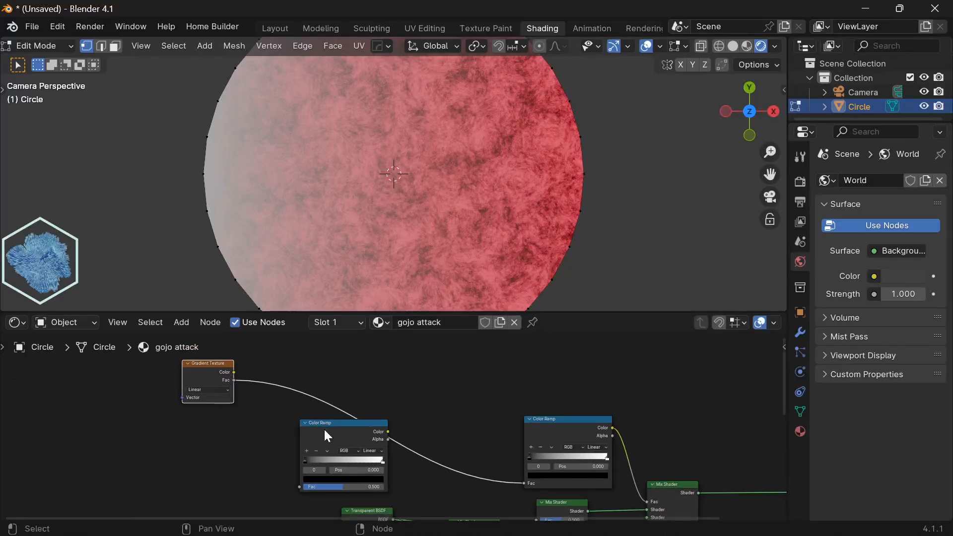
{"action": "left_click_drag", "start_coordinate": [234, 380], "coordinate": [300, 486]}
{"action": "middle_click_drag", "start_coordinate": [396, 482], "coordinate": [386, 427]}
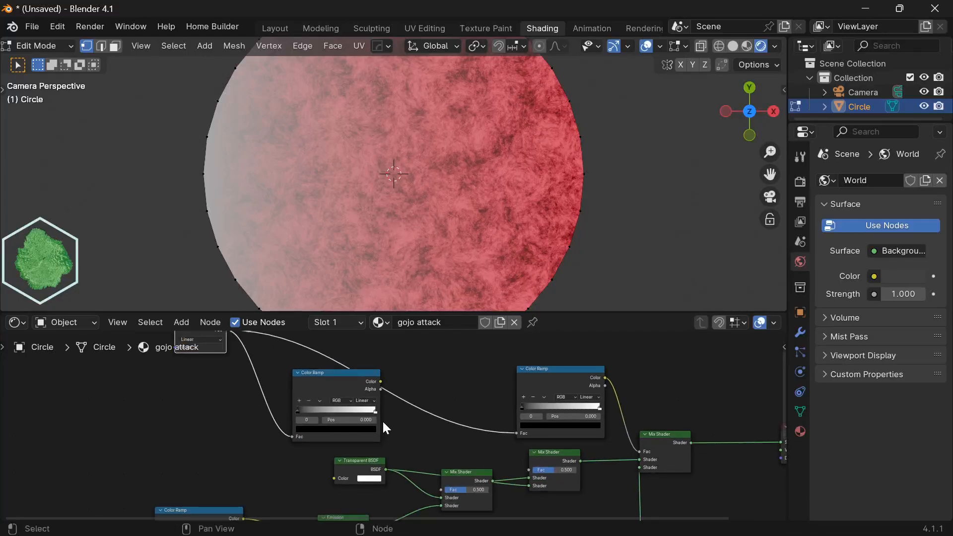
Step: Connect the duplicated Color Ramp's Color output to the middle Mix Shader's Fac, and space out the ramp and Gradient Texture
{"action": "left_click_drag", "start_coordinate": [380, 383], "coordinate": [526, 467]}
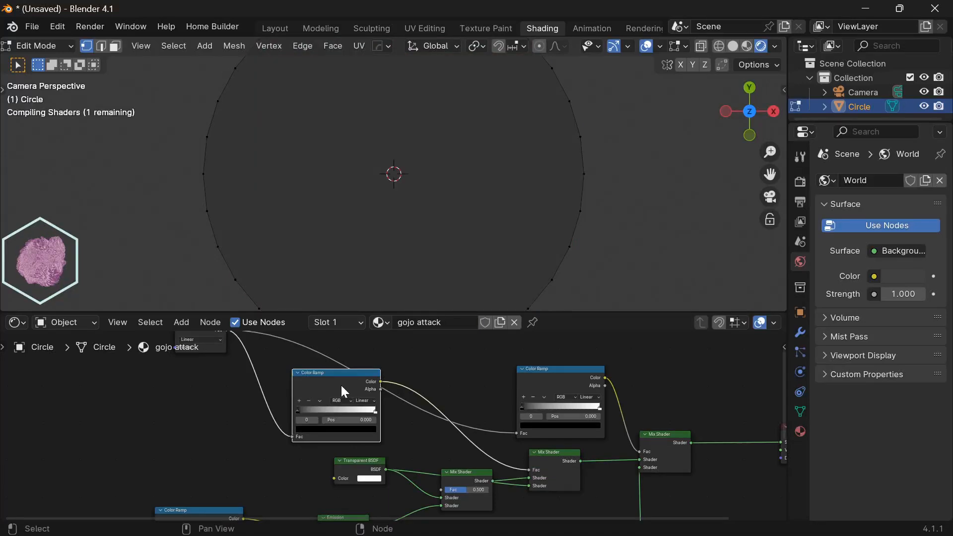
{"action": "left_click_drag", "start_coordinate": [340, 383], "coordinate": [277, 398]}
{"action": "left_click", "coordinate": [363, 377]}
{"action": "middle_click_drag", "start_coordinate": [366, 374], "coordinate": [431, 384], "text": "shift"}
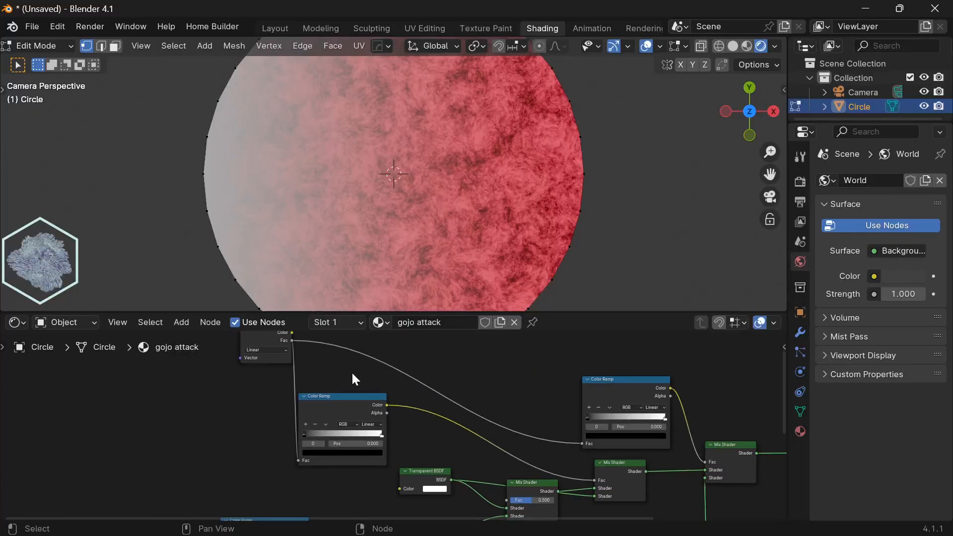
{"action": "middle_click_drag", "start_coordinate": [326, 370], "coordinate": [368, 388], "text": "shift"}
{"action": "left_click_drag", "start_coordinate": [295, 356], "coordinate": [272, 366]}
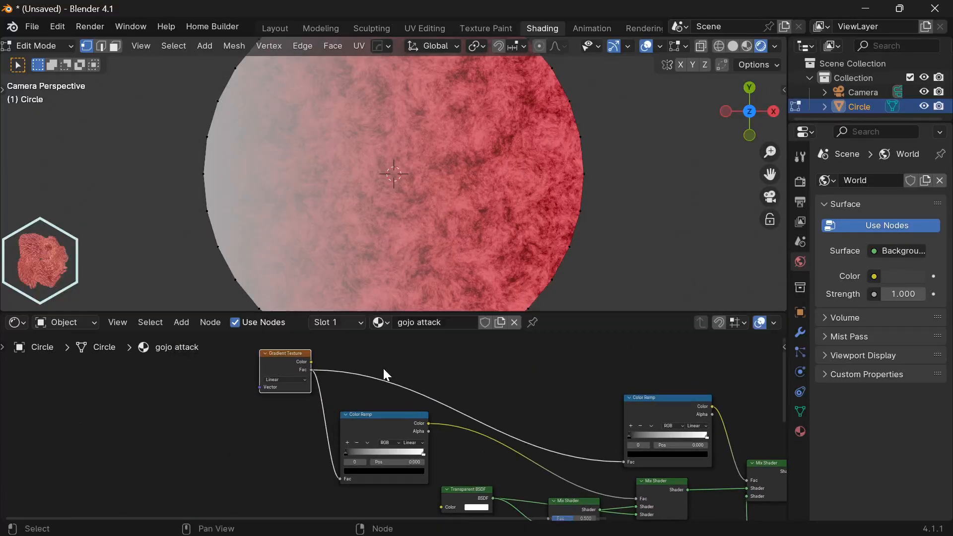
{"action": "left_click", "coordinate": [390, 368]}
Step: Add Texture Coordinate and Mapping nodes to the Gradient Texture and feed the Mapping's Vector from the Object output
{"action": "middle_click_drag", "start_coordinate": [567, 405], "coordinate": [387, 381], "text": "shift"}
{"action": "scroll", "coordinate": [486, 427], "scroll_direction": "up", "scroll_amount": 2}
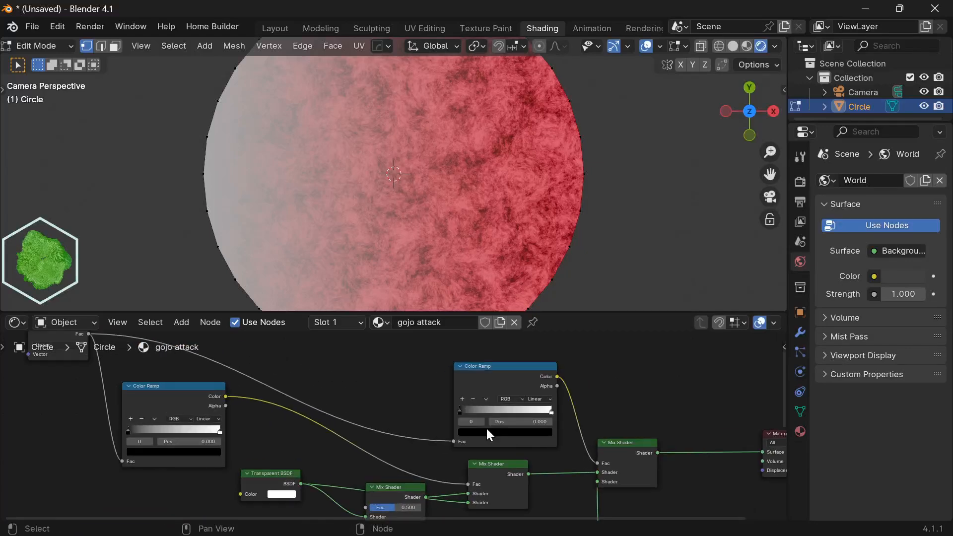
{"action": "scroll", "coordinate": [558, 432], "scroll_direction": "up", "scroll_amount": 3}
{"action": "scroll", "coordinate": [558, 432], "scroll_direction": "up", "scroll_amount": 1}
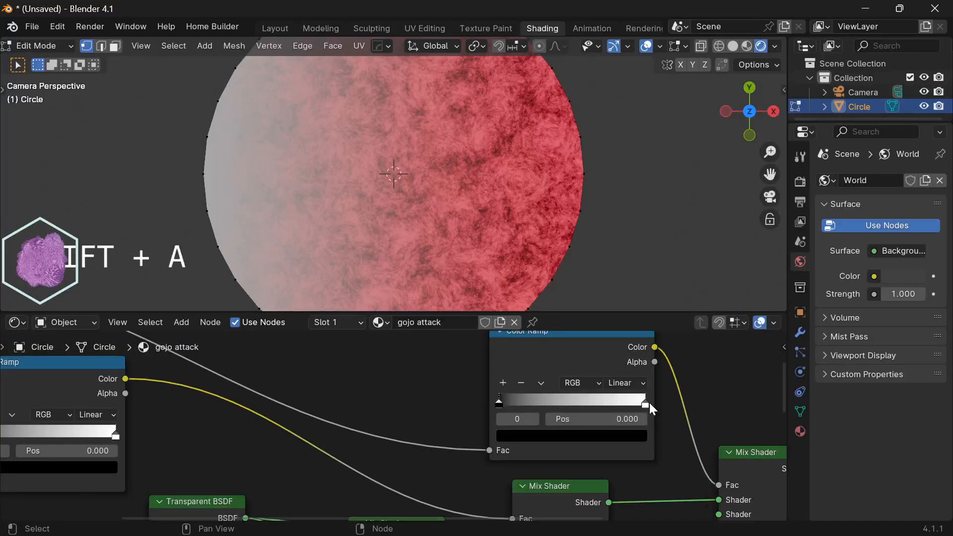
{"action": "scroll", "coordinate": [258, 391], "scroll_direction": "down", "scroll_amount": 4}
{"action": "middle_click_drag", "start_coordinate": [198, 370], "coordinate": [299, 383], "text": "shift"}
{"action": "scroll", "coordinate": [299, 383], "scroll_direction": "down", "scroll_amount": 3}
{"action": "middle_click_drag", "start_coordinate": [237, 398], "coordinate": [399, 441], "text": "shift"}
{"action": "left_click", "coordinate": [319, 378]}
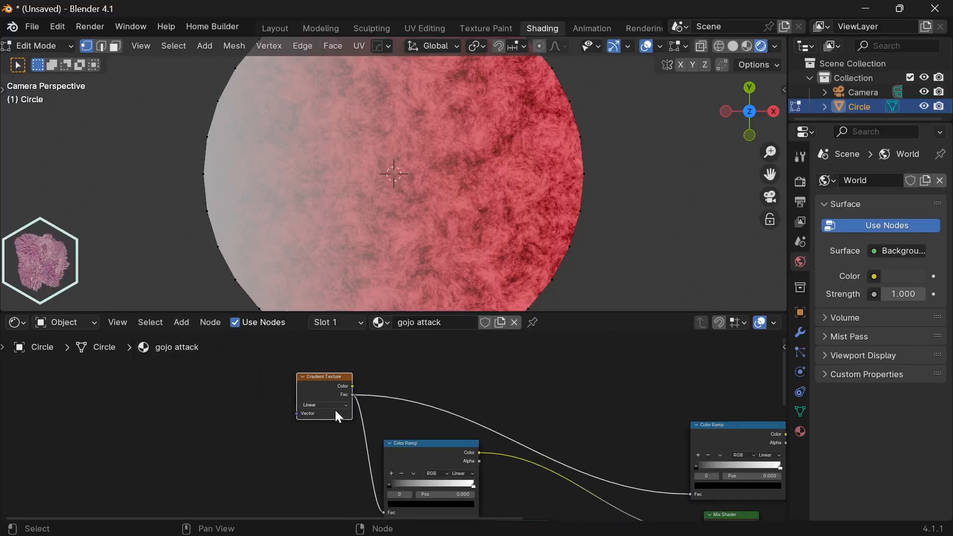
{"action": "key", "text": "ctrl+t"}
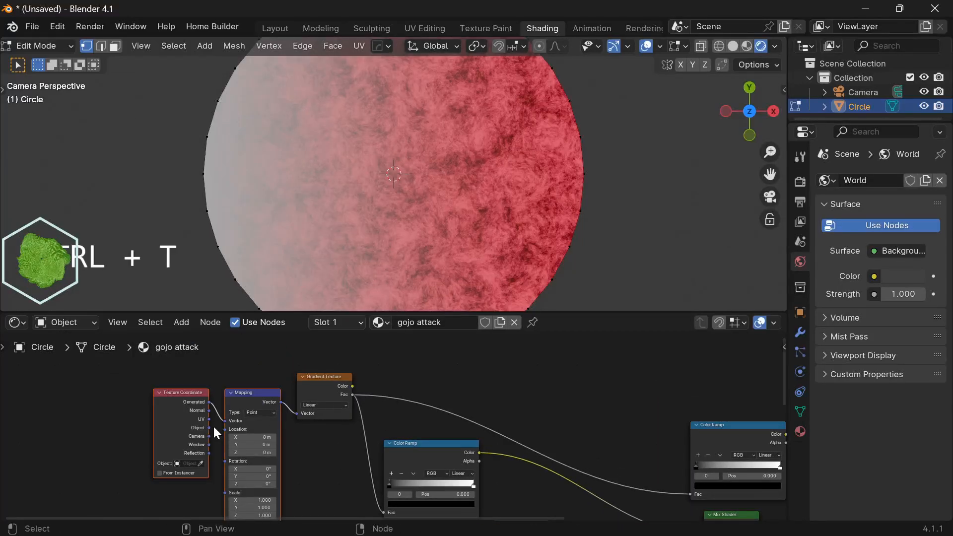
{"action": "left_click_drag", "start_coordinate": [209, 427], "coordinate": [228, 418]}
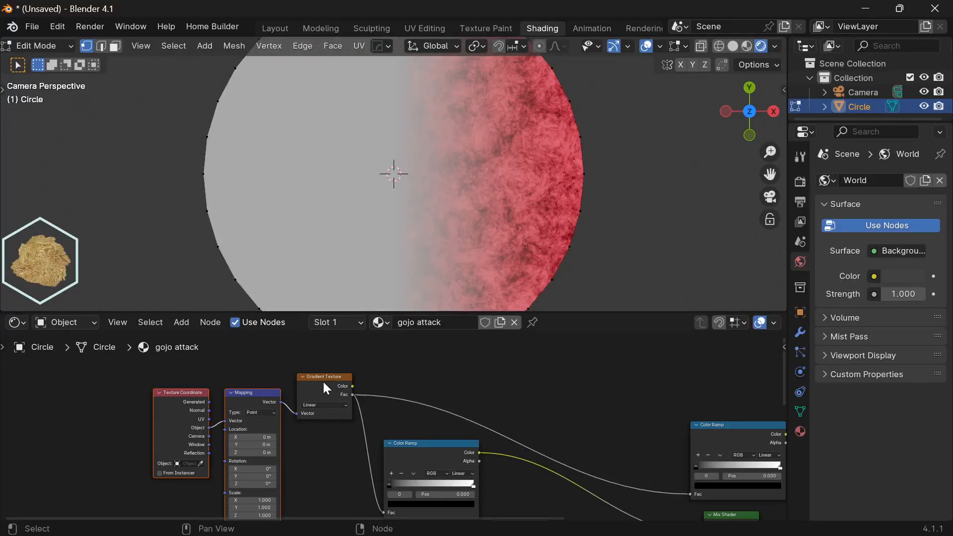
Step: Preview the Color Ramp that drives the last Mix Shader and set the Gradient Texture's type to Quadratic Sphere
{"action": "left_click", "coordinate": [715, 436], "text": "ctrl+shift"}
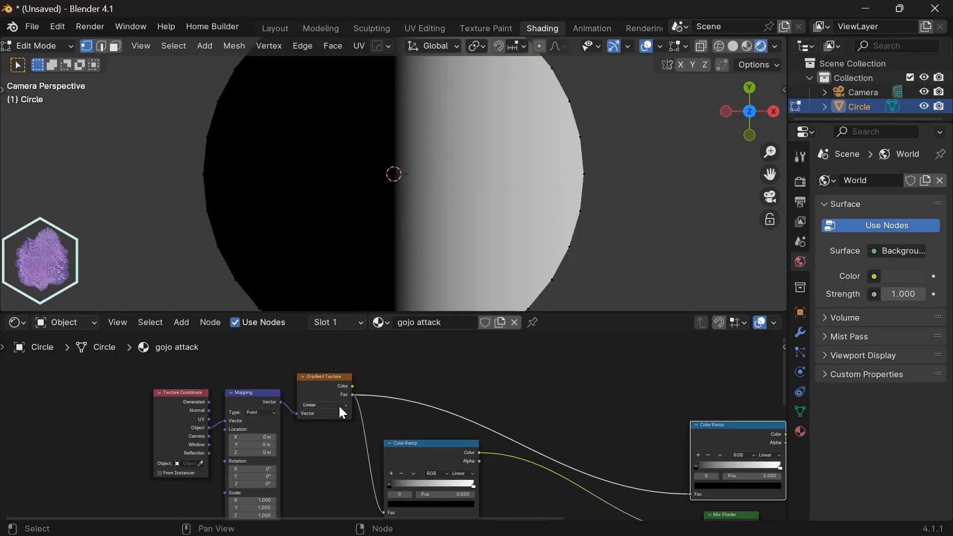
{"action": "left_click", "coordinate": [332, 406]}
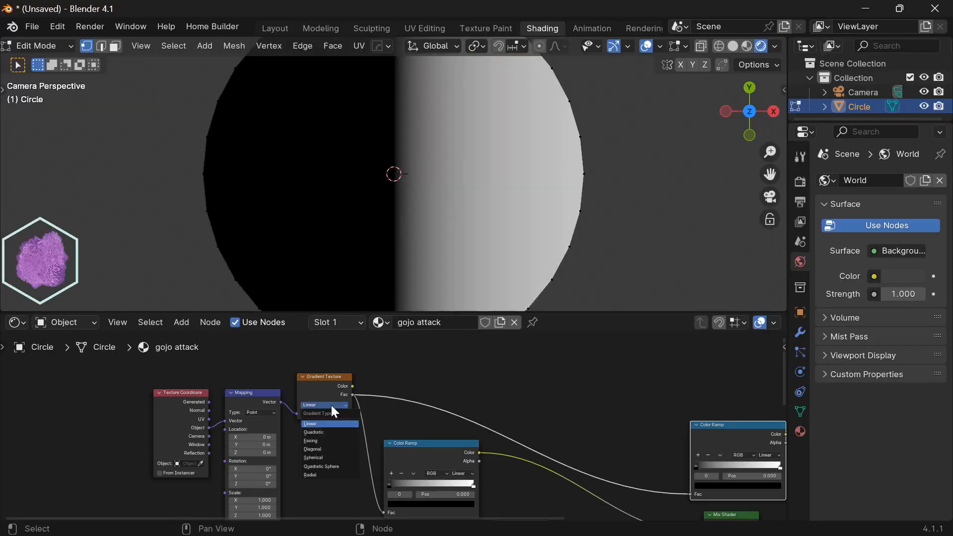
{"action": "left_click", "coordinate": [327, 467]}
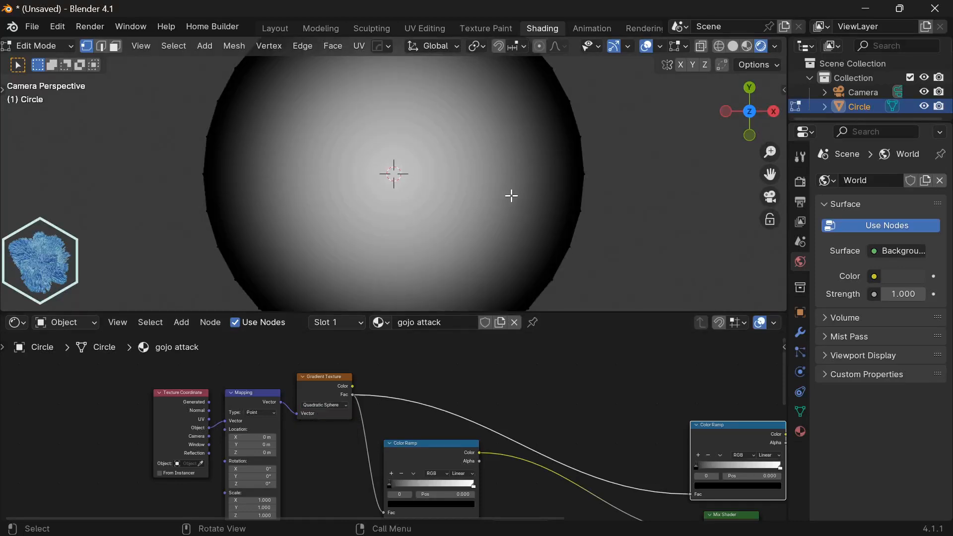
{"action": "scroll", "coordinate": [511, 195], "scroll_direction": "down", "scroll_amount": 2}
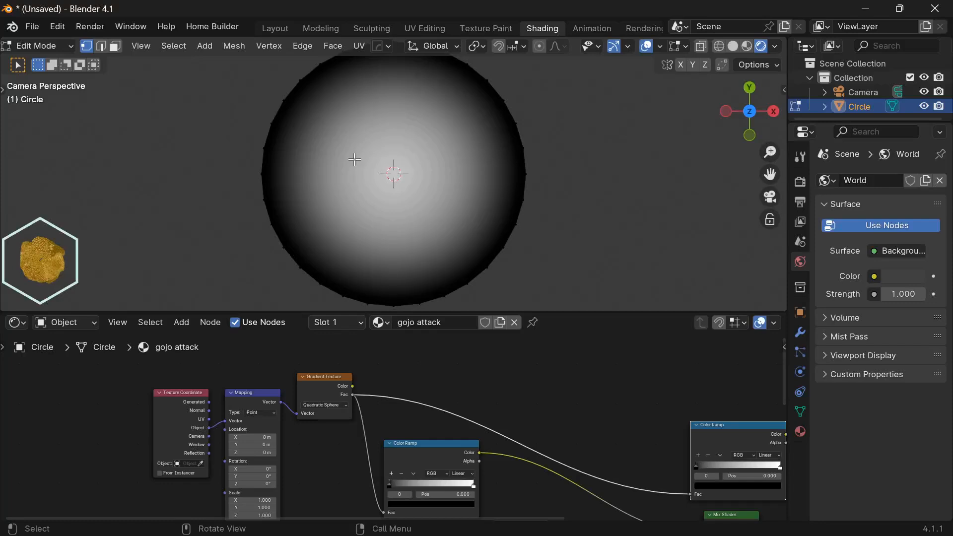
Step: Move the previewed Color Ramp's white stop to position 0.069 and reconnect the last Mix Shader to the Material Output's Surface
{"action": "middle_click_drag", "start_coordinate": [575, 430], "coordinate": [495, 423]}
{"action": "scroll", "coordinate": [576, 439], "scroll_direction": "up", "scroll_amount": 4}
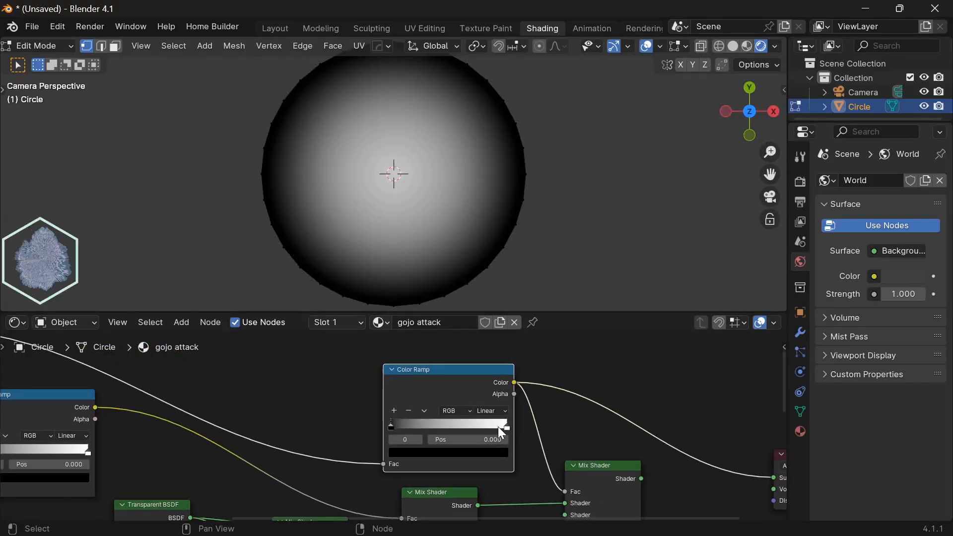
{"action": "left_click_drag", "start_coordinate": [504, 425], "coordinate": [390, 424]}
{"action": "scroll", "coordinate": [391, 424], "scroll_direction": "down", "scroll_amount": 1}
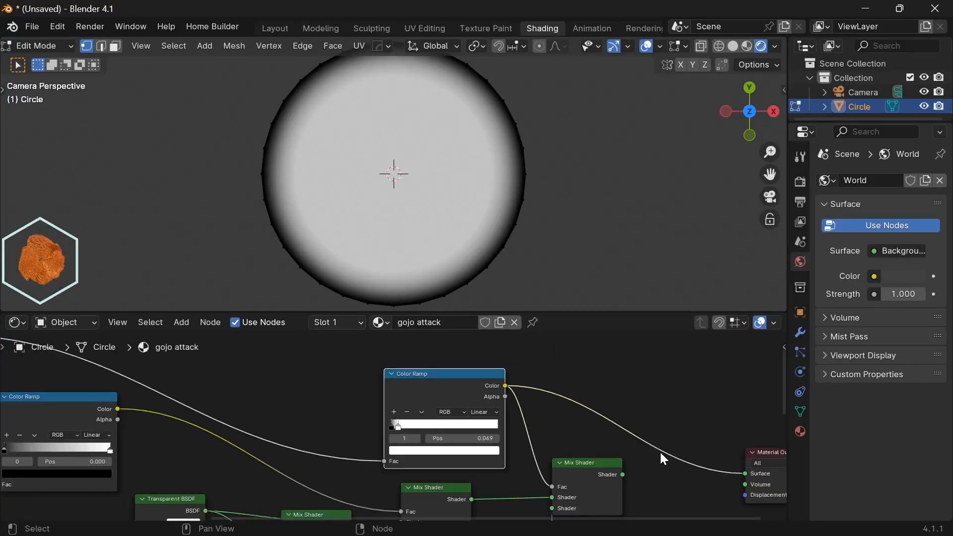
{"action": "middle_click_drag", "start_coordinate": [660, 450], "coordinate": [548, 422]}
{"action": "left_click_drag", "start_coordinate": [511, 446], "coordinate": [635, 445]}
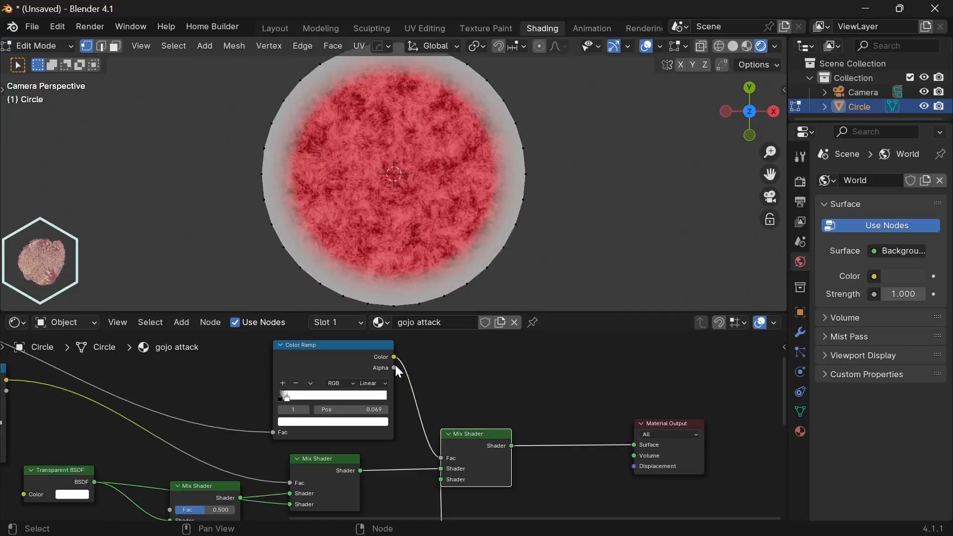
Step: Set the gojo attack material's Blend Mode to Alpha Blend and its Shadow Mode to None
{"action": "left_click", "coordinate": [800, 431]}
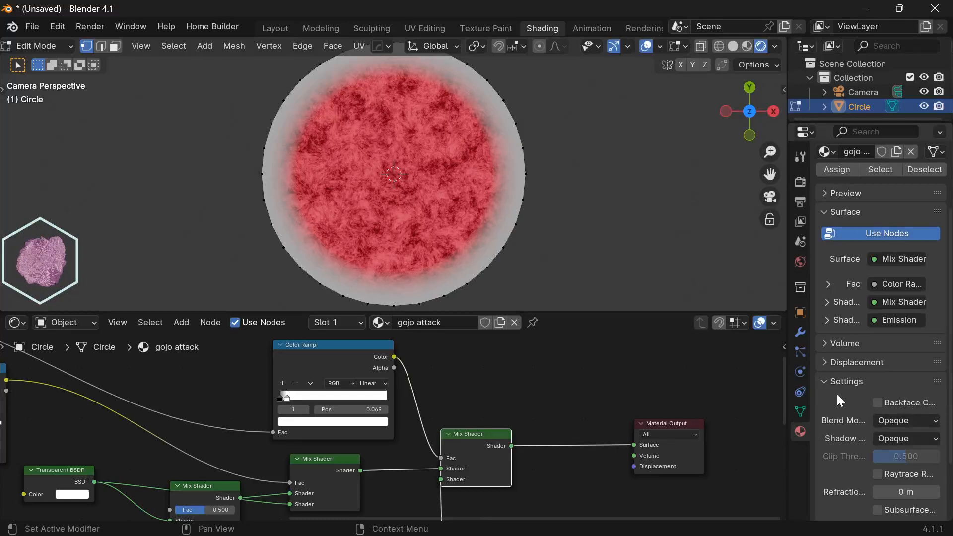
{"action": "left_click", "coordinate": [885, 419]}
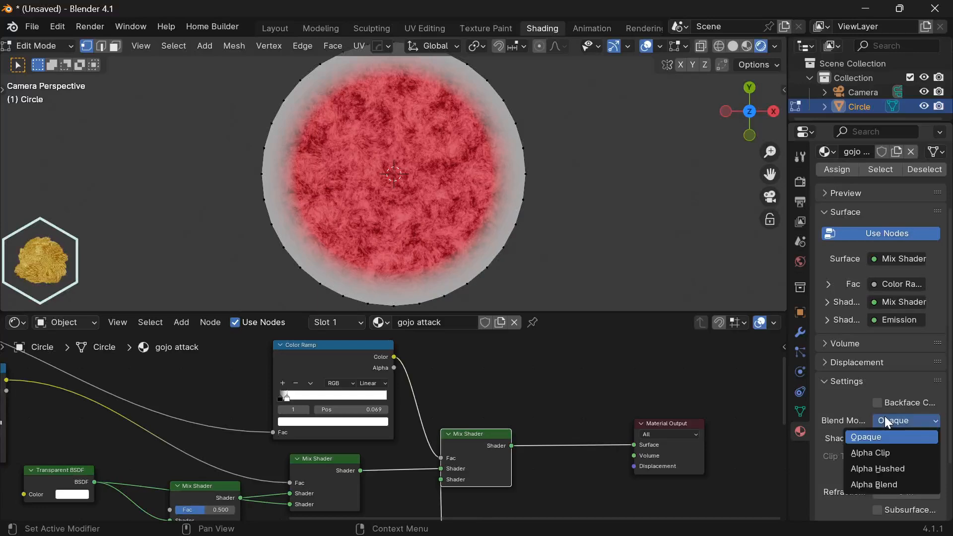
{"action": "left_click", "coordinate": [876, 485]}
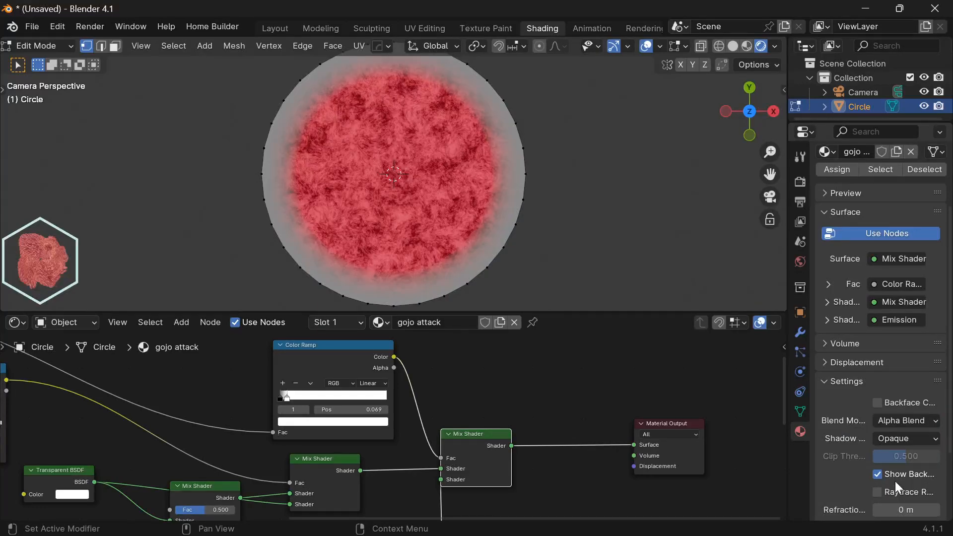
{"action": "left_click", "coordinate": [908, 437]}
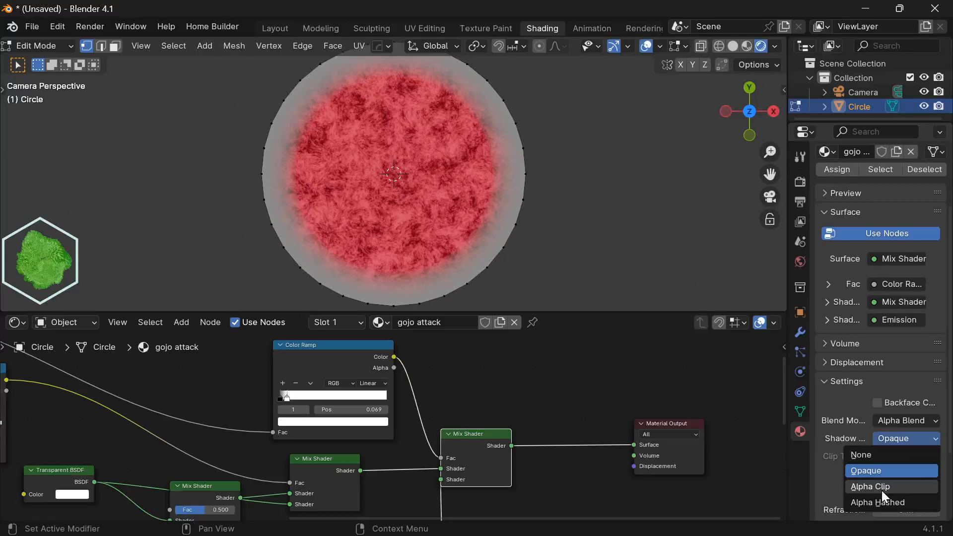
{"action": "left_click", "coordinate": [880, 456]}
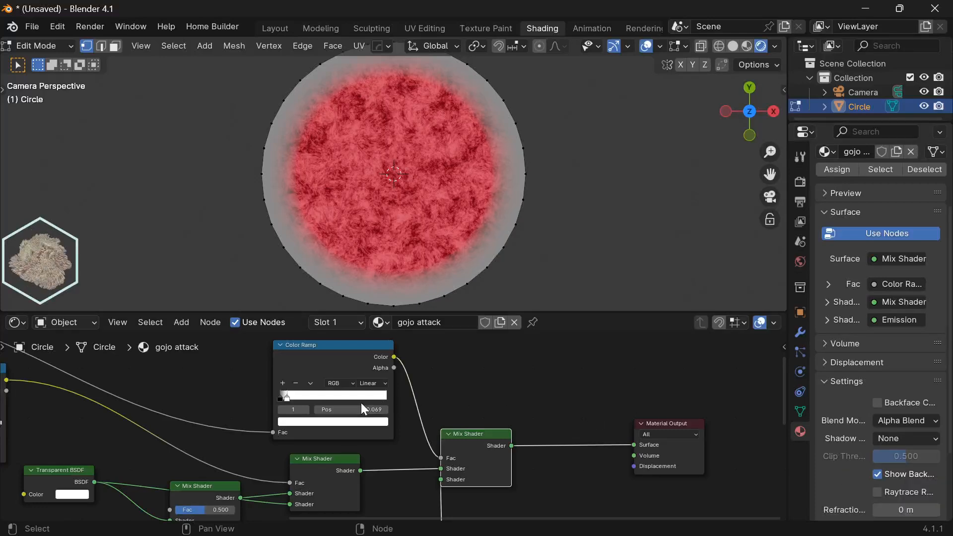
{"action": "middle_click_drag", "start_coordinate": [251, 407], "coordinate": [332, 406]}
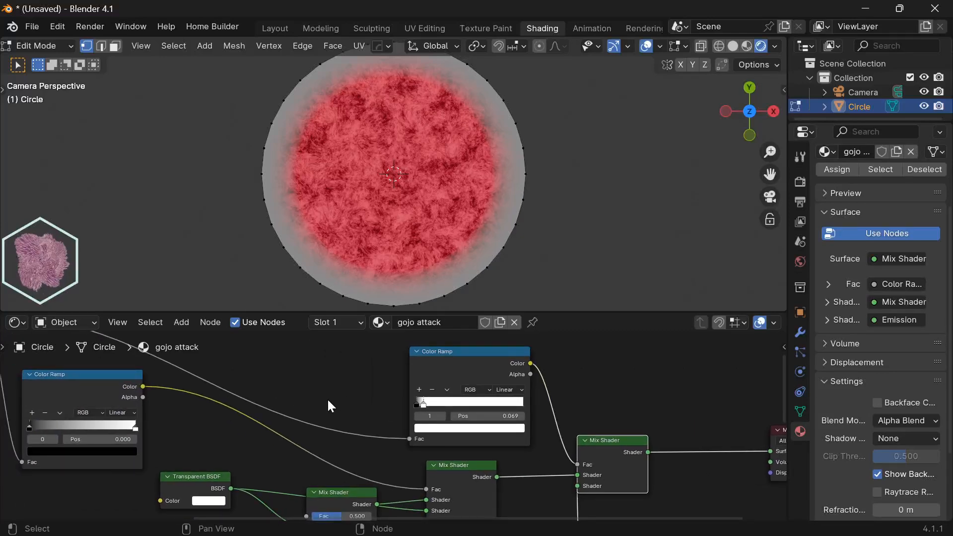
Step: Move the white stop to position 0.000 on the grayscale Color Ramp driving the middle Mix Shader's Fac
{"action": "middle_click_drag", "start_coordinate": [248, 434], "coordinate": [428, 443]}
{"action": "scroll", "coordinate": [299, 426], "scroll_direction": "up", "scroll_amount": 1}
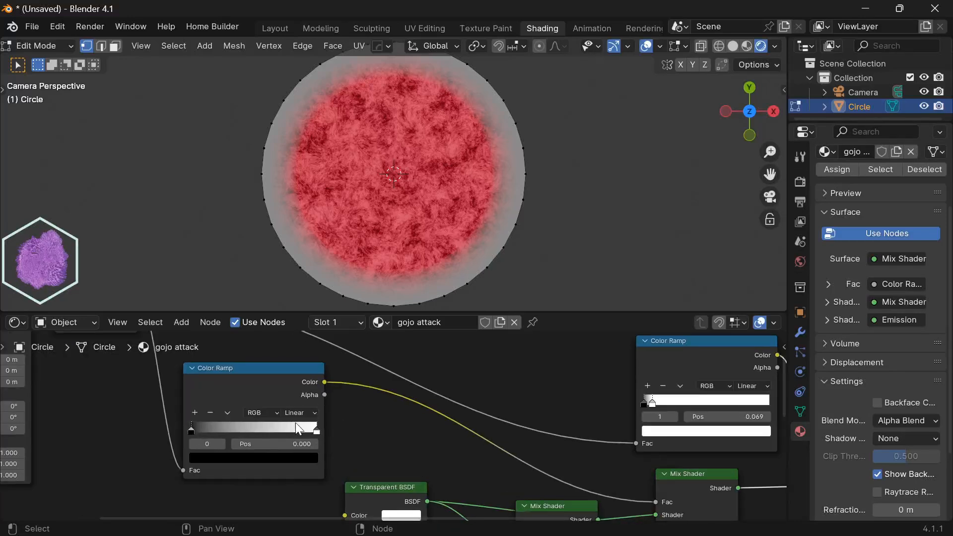
{"action": "middle_click_drag", "start_coordinate": [305, 430], "coordinate": [364, 423]}
{"action": "left_click_drag", "start_coordinate": [372, 425], "coordinate": [229, 432]}
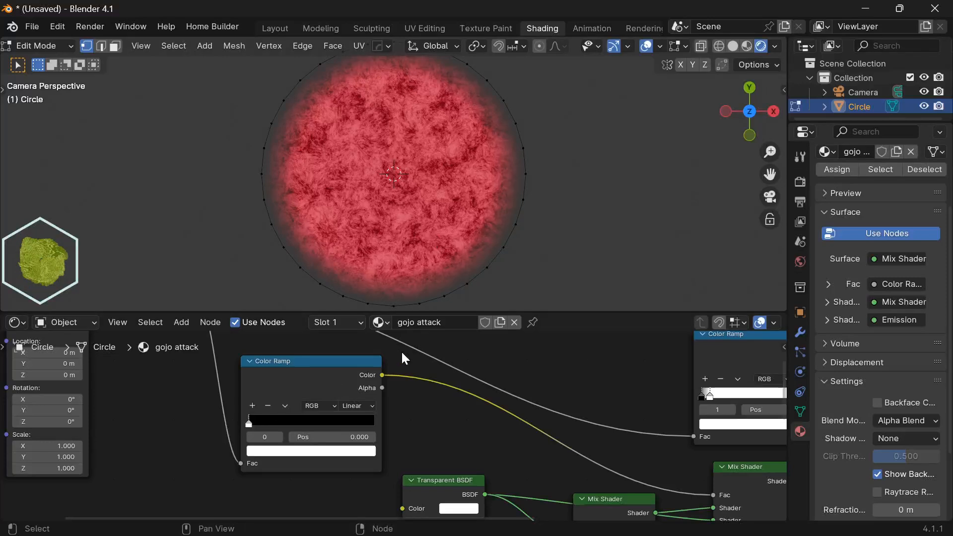
Step: Move the black stop to position 0.009 on the Color Ramp driving the last Mix Shader
{"action": "middle_click_drag", "start_coordinate": [584, 394], "coordinate": [461, 408]}
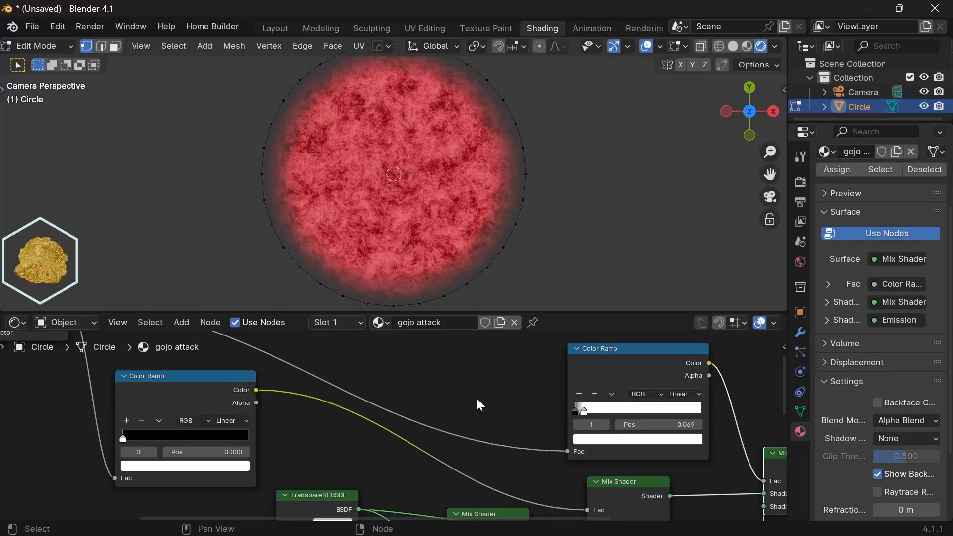
{"action": "scroll", "coordinate": [477, 399], "scroll_direction": "up", "scroll_amount": 3}
{"action": "middle_click_drag", "start_coordinate": [556, 390], "coordinate": [445, 392]}
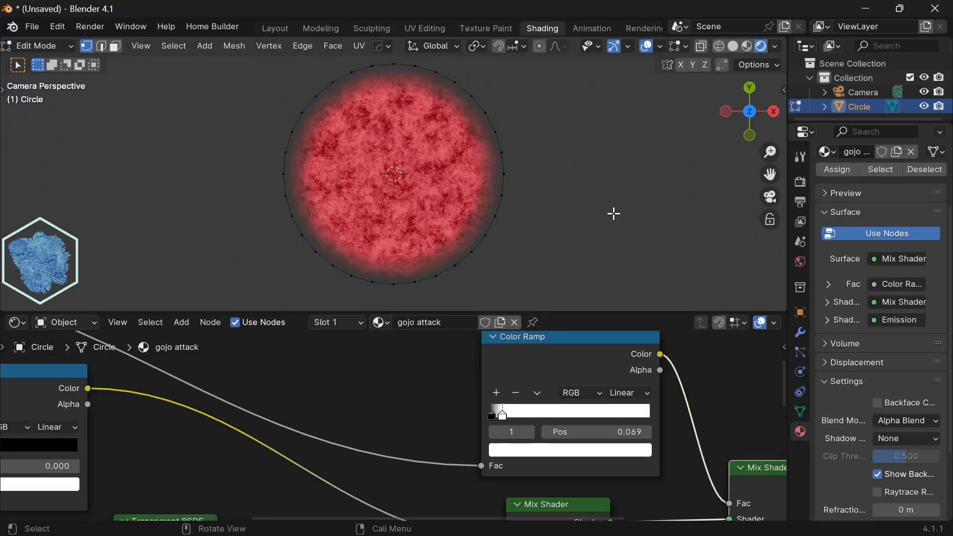
{"action": "scroll", "coordinate": [609, 408], "scroll_direction": "up", "scroll_amount": 1}
{"action": "middle_click_drag", "start_coordinate": [609, 408], "coordinate": [533, 414]}
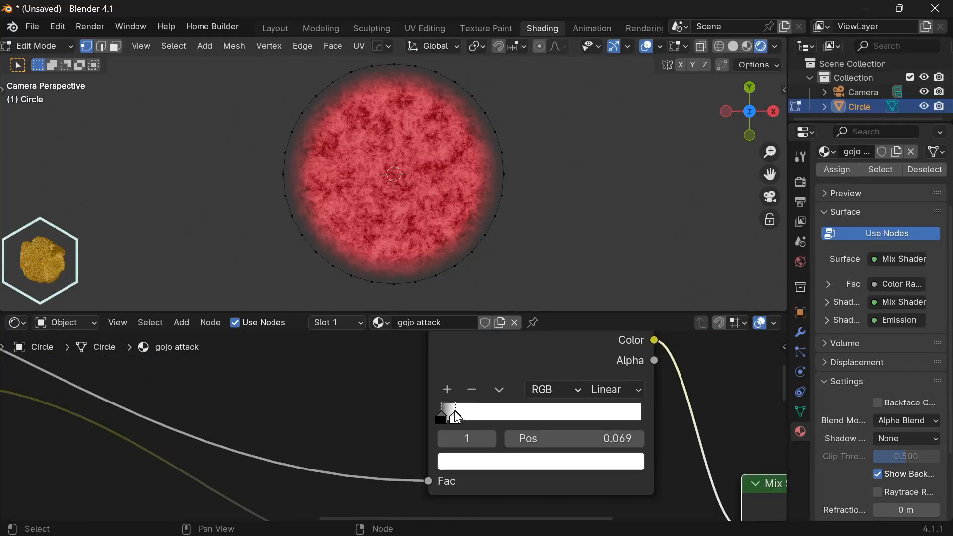
{"action": "mouse_move", "coordinate": [442, 413]}
{"action": "left_mouse_down"}
{"action": "mouse_move", "coordinate": [475, 412]}
{"action": "mouse_move", "coordinate": [445, 407]}
{"action": "left_mouse_up"}
{"action": "scroll", "coordinate": [387, 453], "scroll_direction": "down", "scroll_amount": 1}
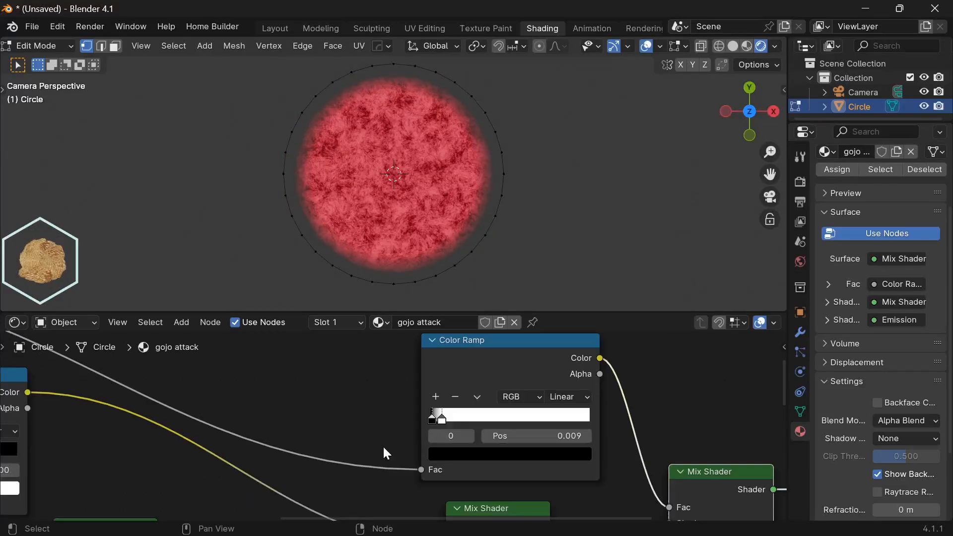
Step: Move the black stop back to the start and the white stop to position 0.045 on the last Mix Shader's Color Ramp
{"action": "scroll", "coordinate": [434, 449], "scroll_direction": "up", "scroll_amount": 3}
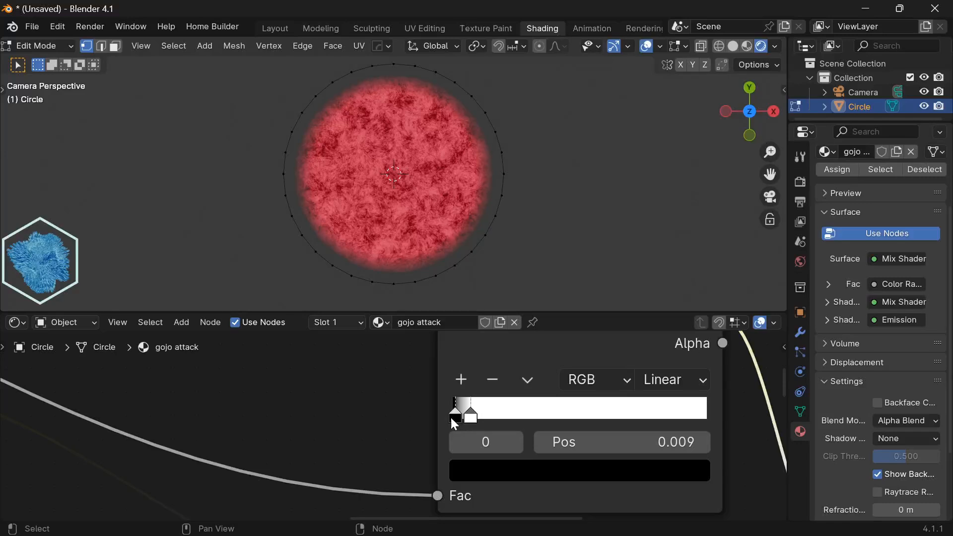
{"action": "mouse_move", "coordinate": [452, 415]}
{"action": "left_mouse_down"}
{"action": "mouse_move", "coordinate": [442, 423]}
{"action": "mouse_move", "coordinate": [461, 420]}
{"action": "left_mouse_up"}
{"action": "left_click", "coordinate": [469, 416]}
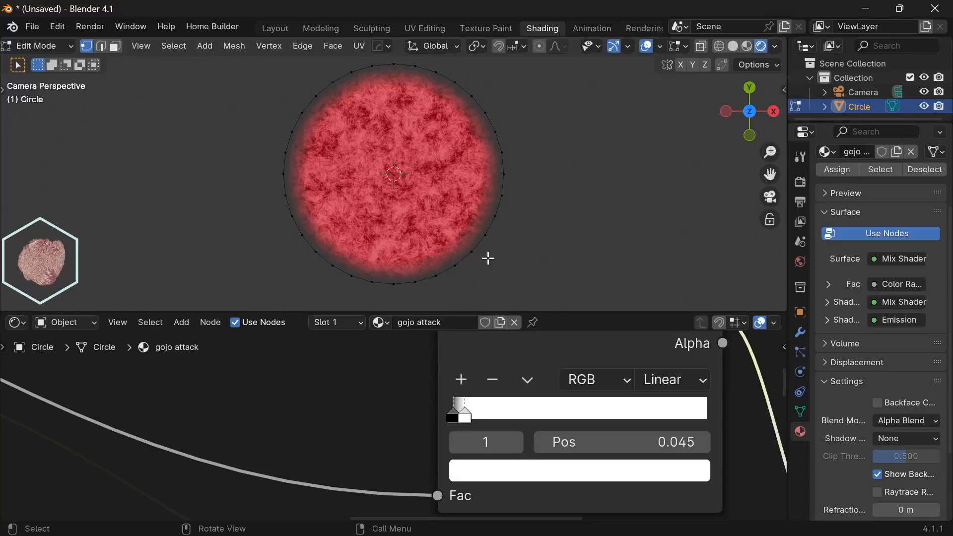
Step: Move the first Mix Shader's Emission node and its Color Ramp together, down and away from the Mix Shader, to free up space
{"action": "scroll", "coordinate": [387, 395], "scroll_direction": "down", "scroll_amount": 2}
{"action": "scroll", "coordinate": [386, 399], "scroll_direction": "down", "scroll_amount": 5}
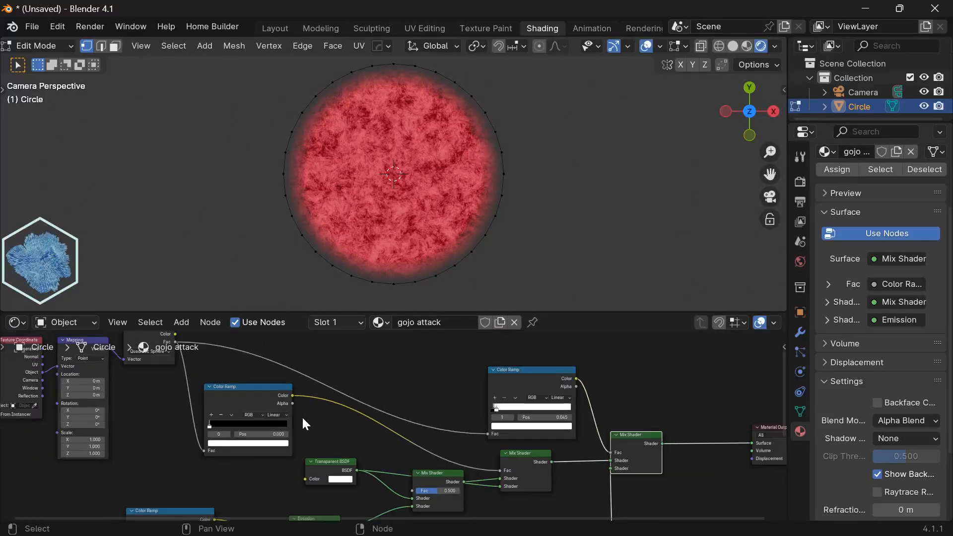
{"action": "scroll", "coordinate": [357, 436], "scroll_direction": "up", "scroll_amount": 3}
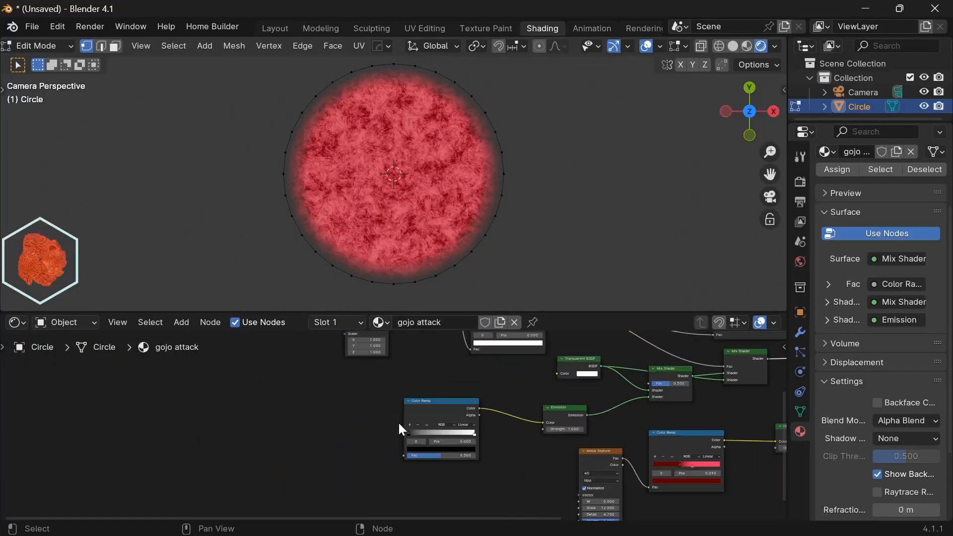
{"action": "middle_click_drag", "start_coordinate": [421, 419], "coordinate": [358, 430]}
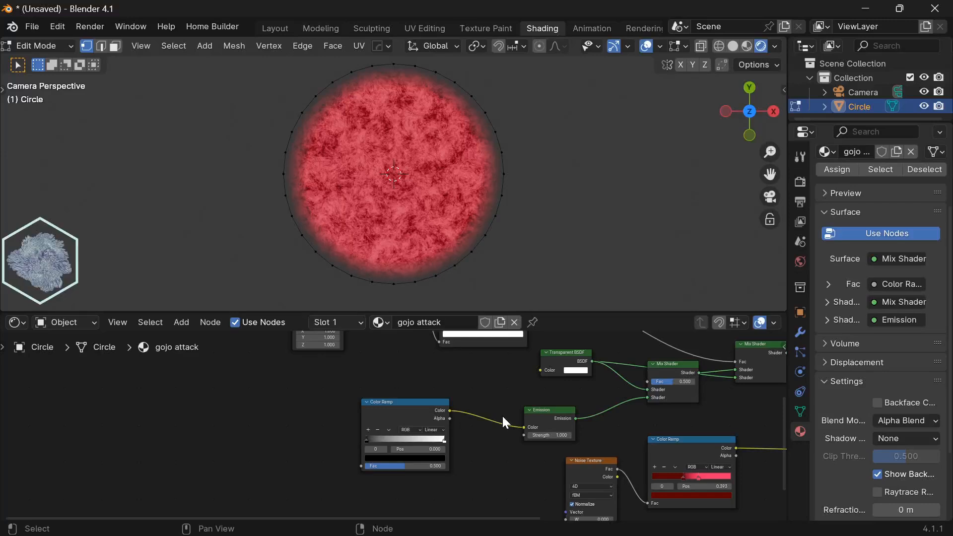
{"action": "left_click_drag", "start_coordinate": [597, 403], "coordinate": [442, 432]}
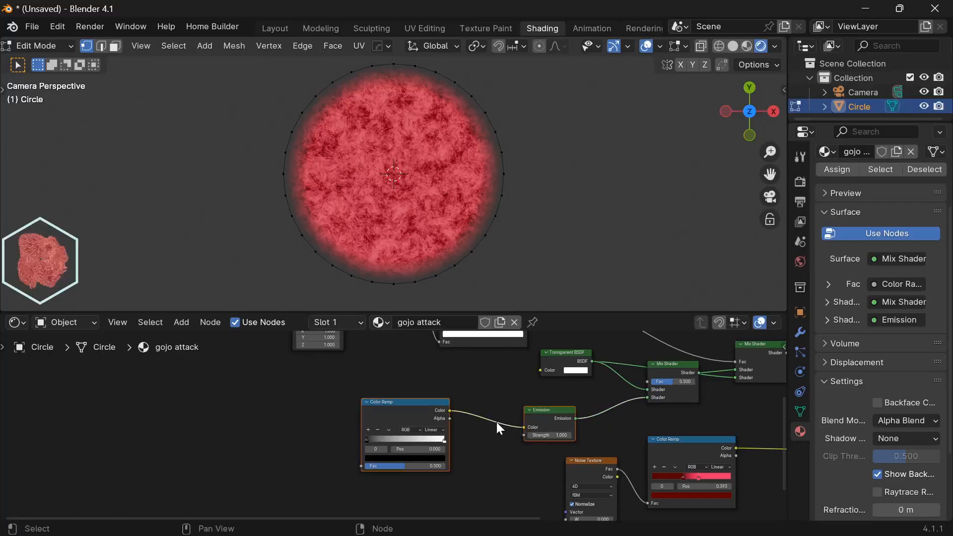
{"action": "key", "text": "g"}
{"action": "left_click", "coordinate": [393, 459]}
{"action": "middle_click_drag", "start_coordinate": [414, 413], "coordinate": [537, 418]}
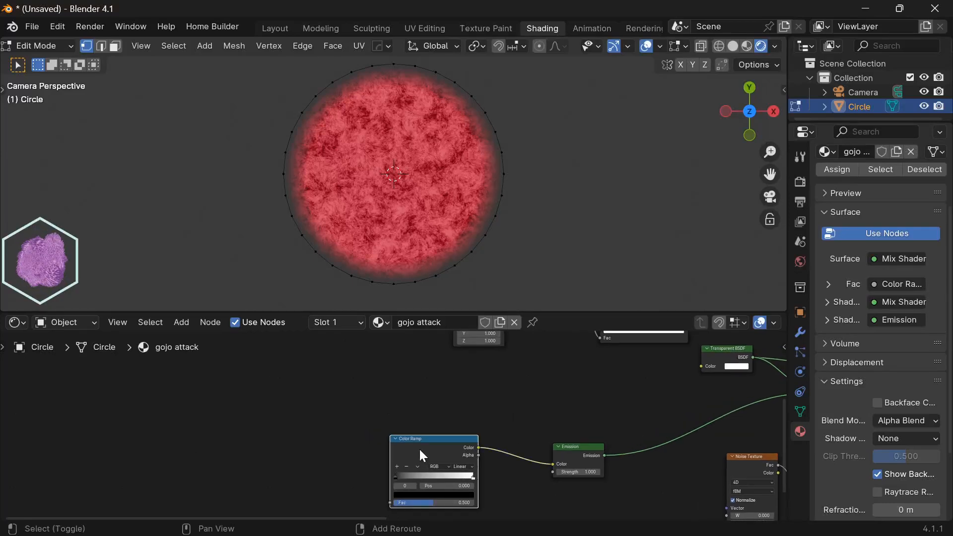
Step: Recolor the moved Color Ramp's white stop bright red and bring both stops close together near the middle, with red at position 0.556
{"action": "scroll", "coordinate": [445, 468], "scroll_direction": "up", "scroll_amount": 3}
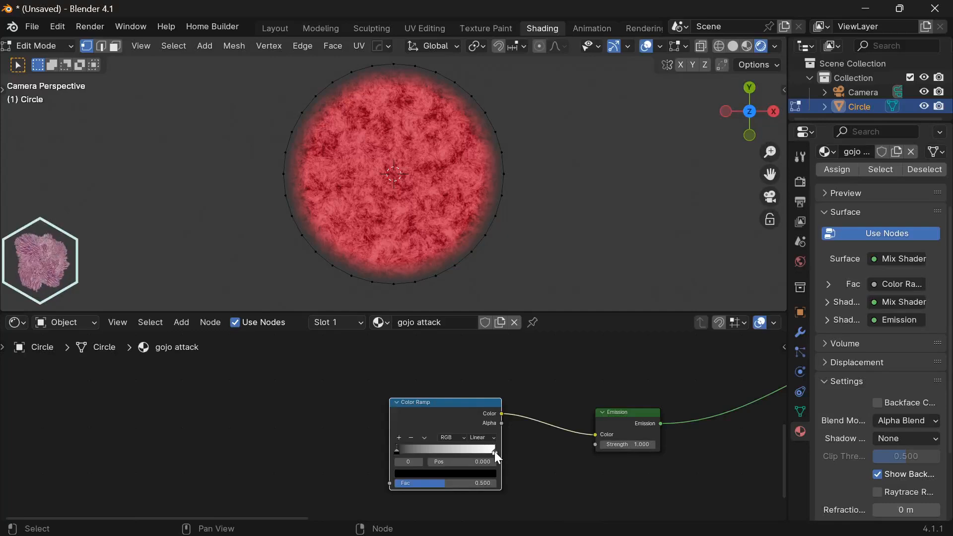
{"action": "left_click", "coordinate": [495, 452]}
{"action": "left_click", "coordinate": [469, 472]}
{"action": "left_click_drag", "start_coordinate": [448, 397], "coordinate": [440, 409]}
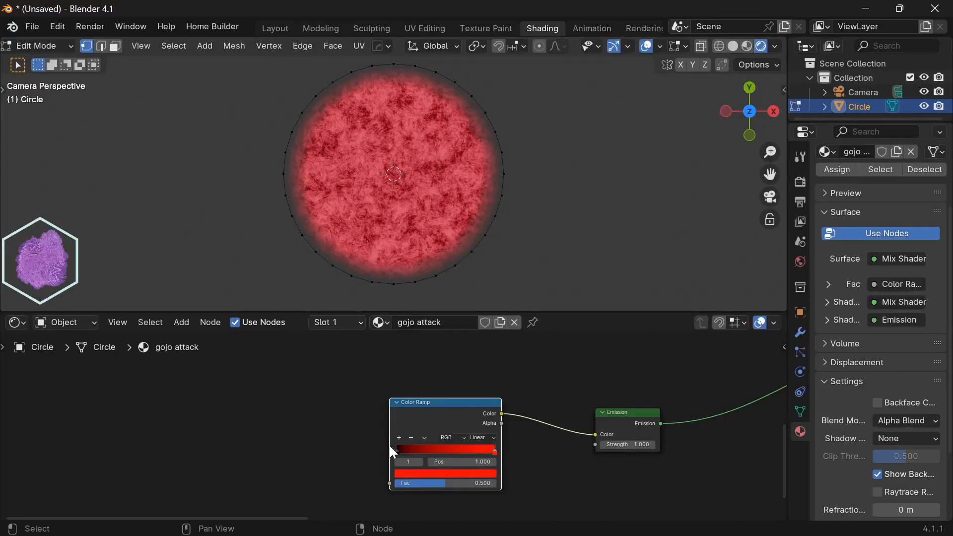
{"action": "left_click_drag", "start_coordinate": [397, 451], "coordinate": [453, 451]}
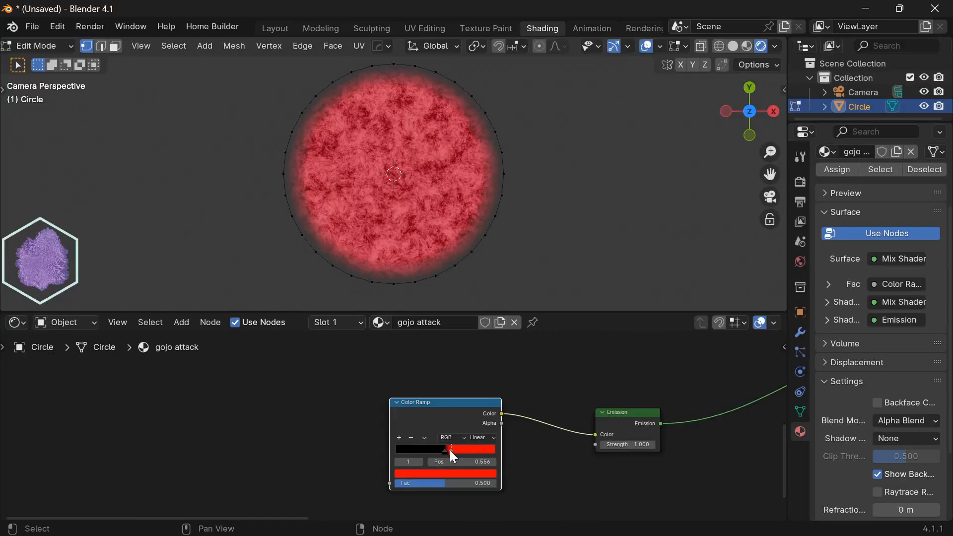
Step: Add a Noise Texture beside the black-and-red Color Ramp and connect its Fac output to the ramp's Fac
{"action": "key", "text": "shift+a"}
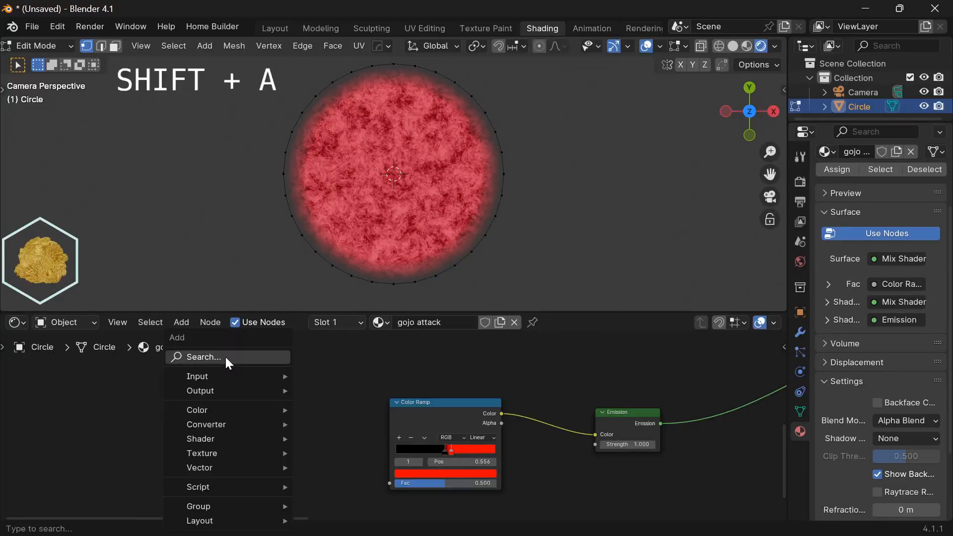
{"action": "left_click", "coordinate": [224, 357]}
{"action": "type", "text": "noise"}
{"action": "key", "text": "Return"}
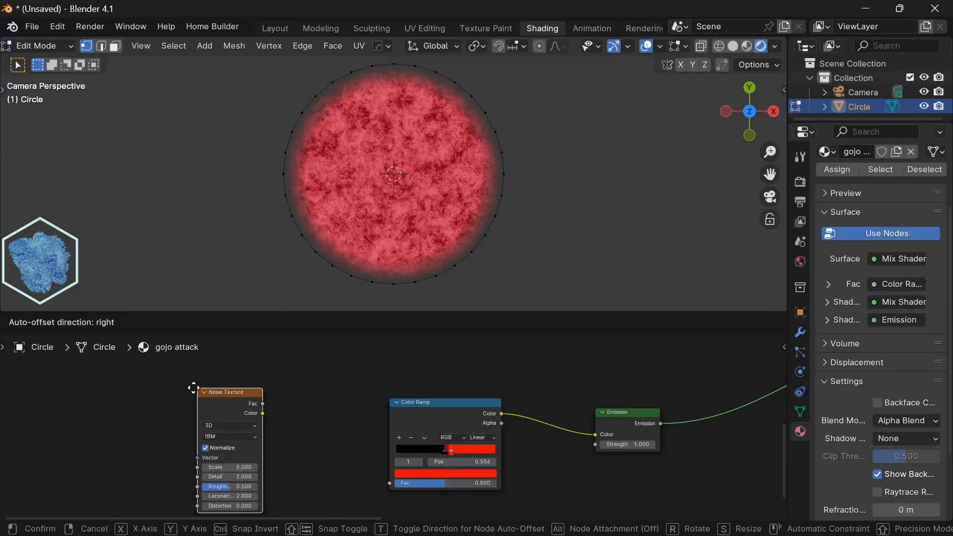
{"action": "left_click", "coordinate": [234, 390]}
{"action": "middle_click_drag", "start_coordinate": [291, 404], "coordinate": [279, 386]}
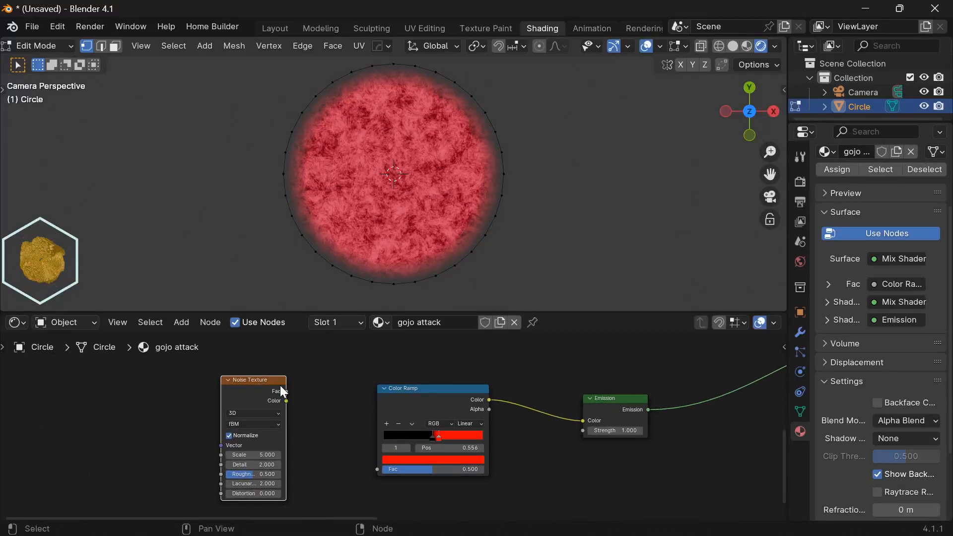
{"action": "left_click_drag", "start_coordinate": [283, 390], "coordinate": [376, 459]}
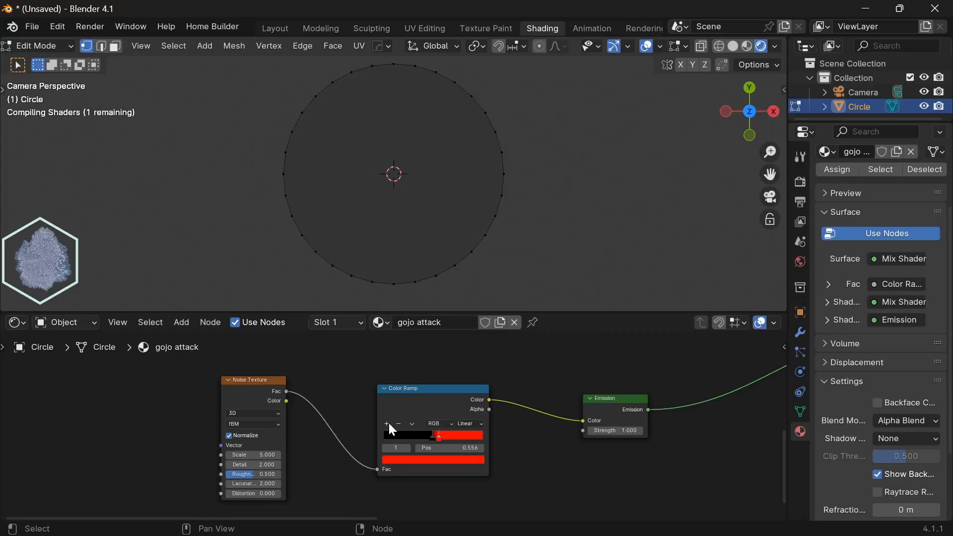
Step: Connect the new Noise Texture's Fac output to the Fac of the Mix Shader that blends Transparent BSDF and the red Emission
{"action": "scroll", "coordinate": [429, 412], "scroll_direction": "down", "scroll_amount": 5}
{"action": "middle_click_drag", "start_coordinate": [411, 408], "coordinate": [275, 448]}
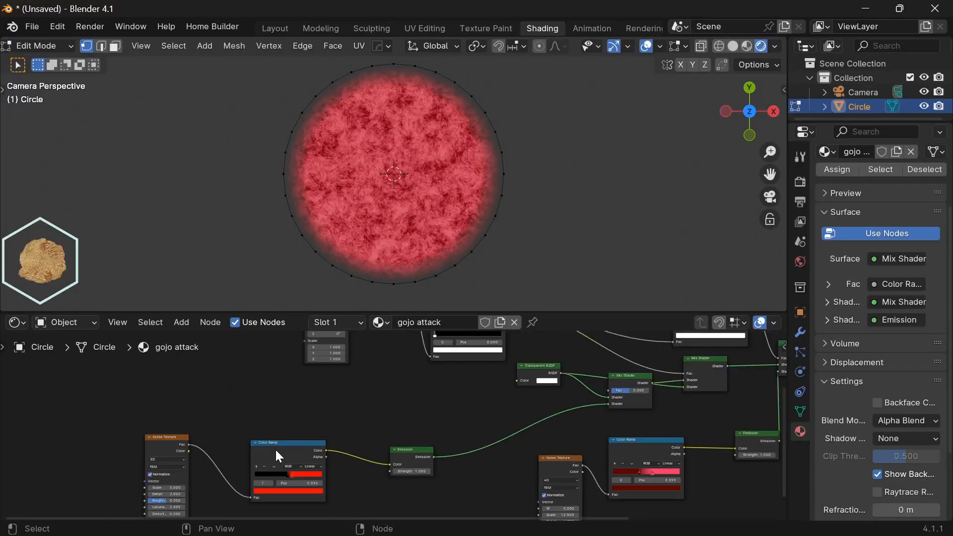
{"action": "scroll", "coordinate": [242, 444], "scroll_direction": "up", "scroll_amount": 1}
{"action": "left_click_drag", "start_coordinate": [173, 446], "coordinate": [628, 390]}
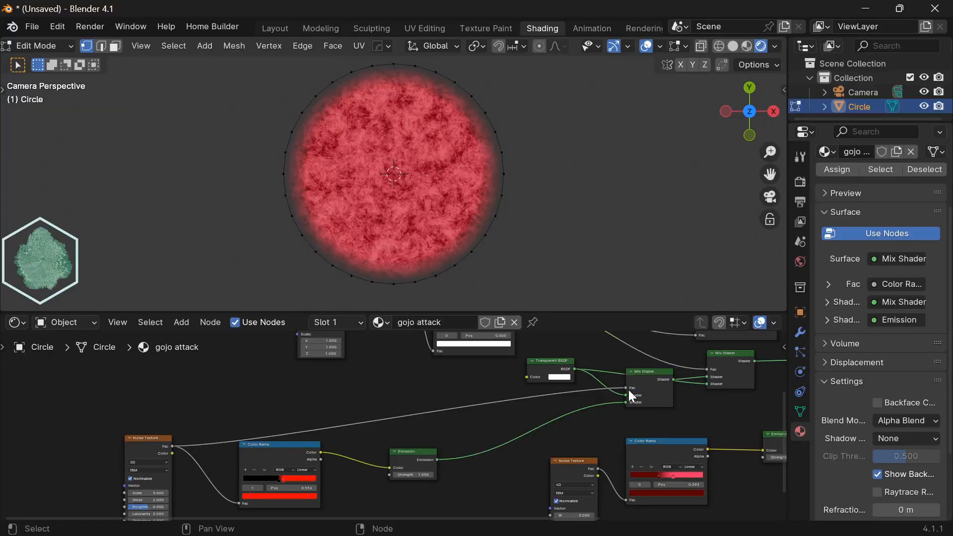
Step: Set the new Noise Texture's dimensions to 4D
{"action": "middle_click_drag", "start_coordinate": [438, 373], "coordinate": [342, 454], "text": "shift"}
{"action": "middle_click_drag", "start_coordinate": [286, 431], "coordinate": [505, 357]}
{"action": "middle_click_drag", "start_coordinate": [275, 469], "coordinate": [318, 424]}
{"action": "scroll", "coordinate": [315, 431], "scroll_direction": "up", "scroll_amount": 5}
{"action": "left_click", "coordinate": [279, 423]}
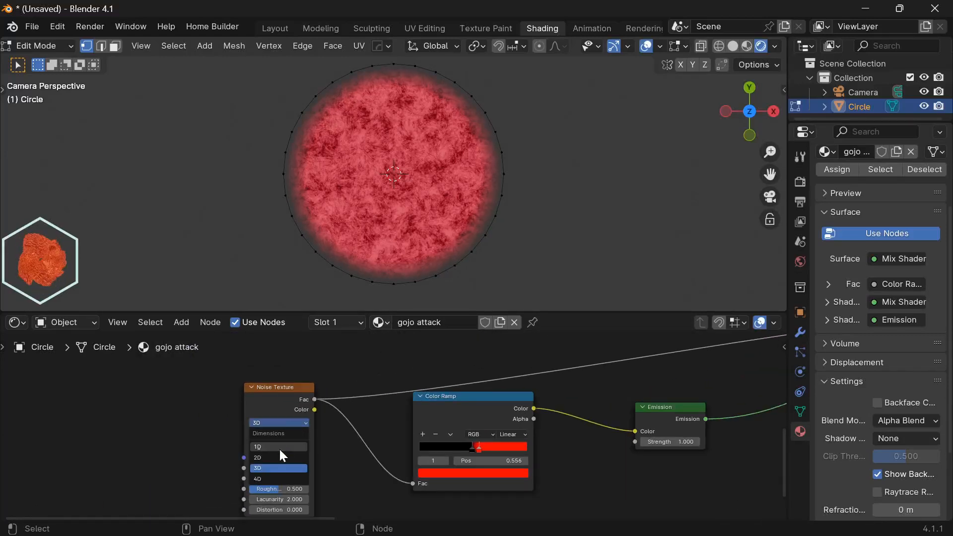
{"action": "left_click", "coordinate": [275, 476]}
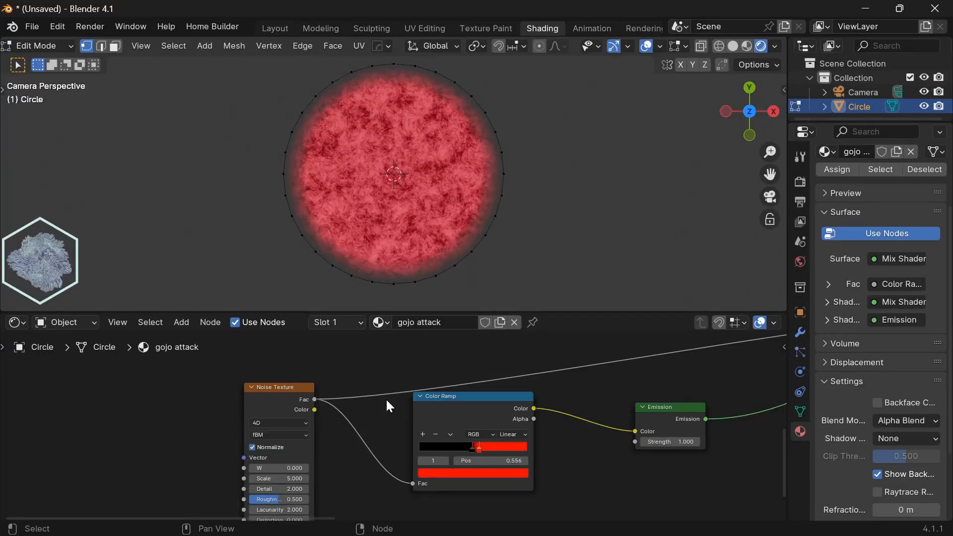
Step: Set the Strength of the Emission fed by the black-and-red Color Ramp to 721
{"action": "scroll", "coordinate": [476, 375], "scroll_direction": "down", "scroll_amount": 5}
{"action": "middle_click_drag", "start_coordinate": [490, 368], "coordinate": [258, 387]}
{"action": "scroll", "coordinate": [329, 439], "scroll_direction": "up", "scroll_amount": 2}
{"action": "double_click", "coordinate": [334, 470]}
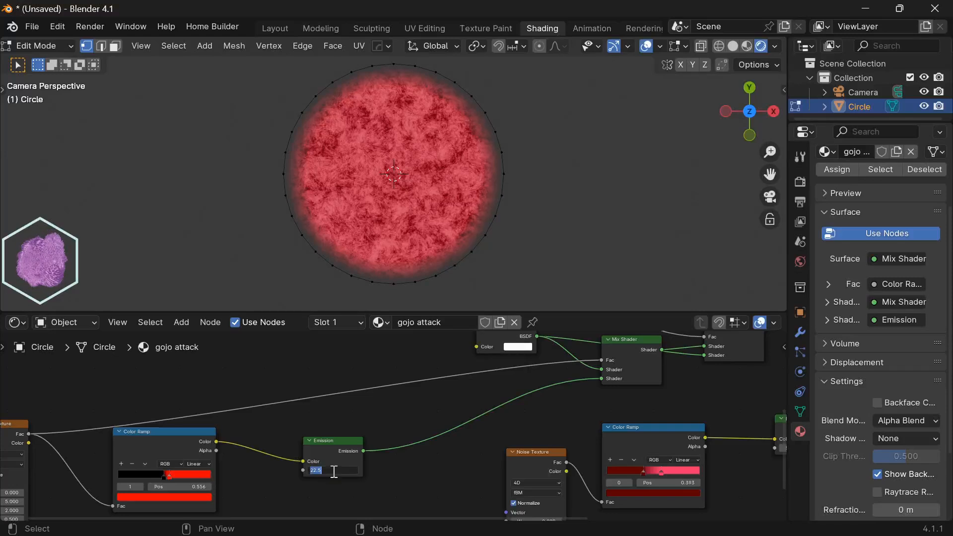
{"action": "type", "text": "721"}
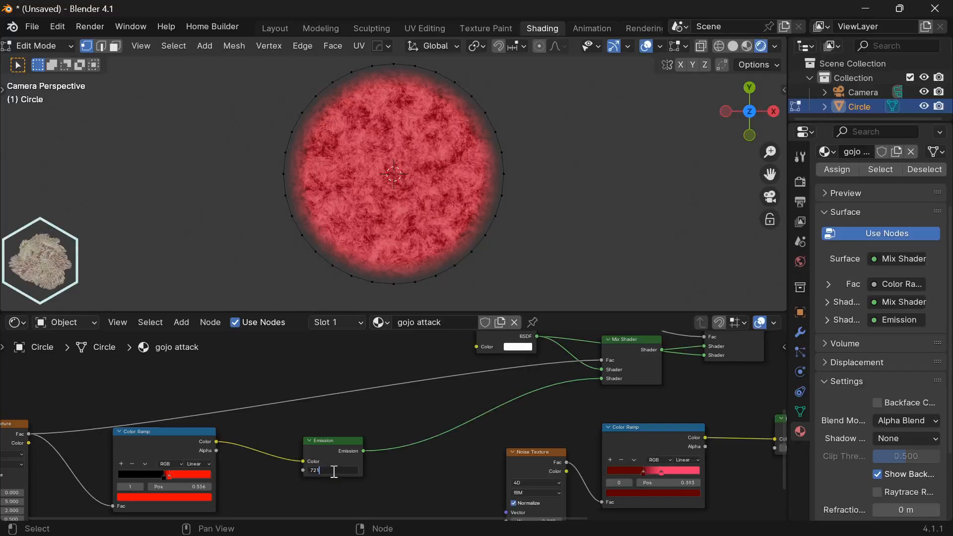
Step: Set the Strength of the Emission fed by the dark-red-to-pink Color Ramp to 1.8
{"action": "middle_click_drag", "start_coordinate": [674, 511], "coordinate": [503, 487]}
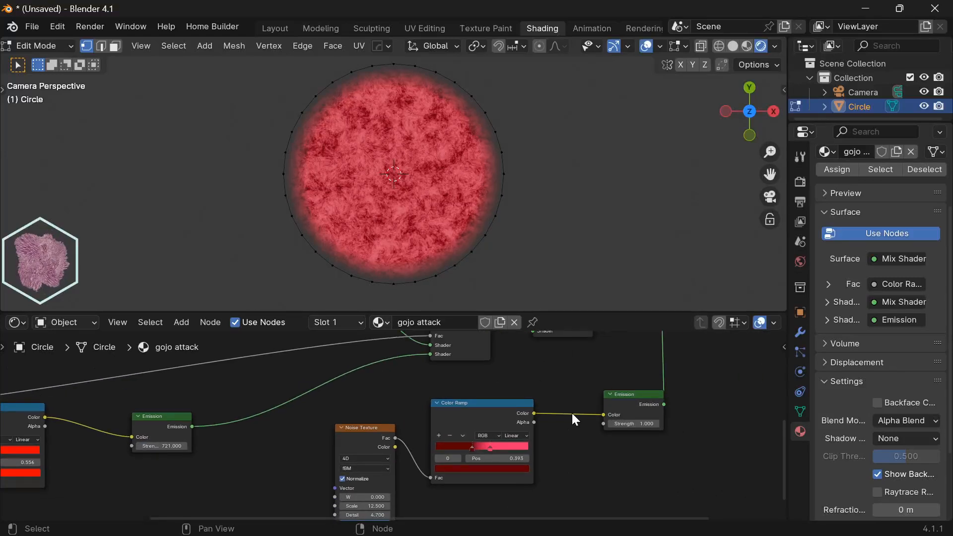
{"action": "middle_click_drag", "start_coordinate": [596, 379], "coordinate": [475, 421]}
{"action": "scroll", "coordinate": [476, 422], "scroll_direction": "up", "scroll_amount": 4}
{"action": "middle_click_drag", "start_coordinate": [531, 431], "coordinate": [480, 416]}
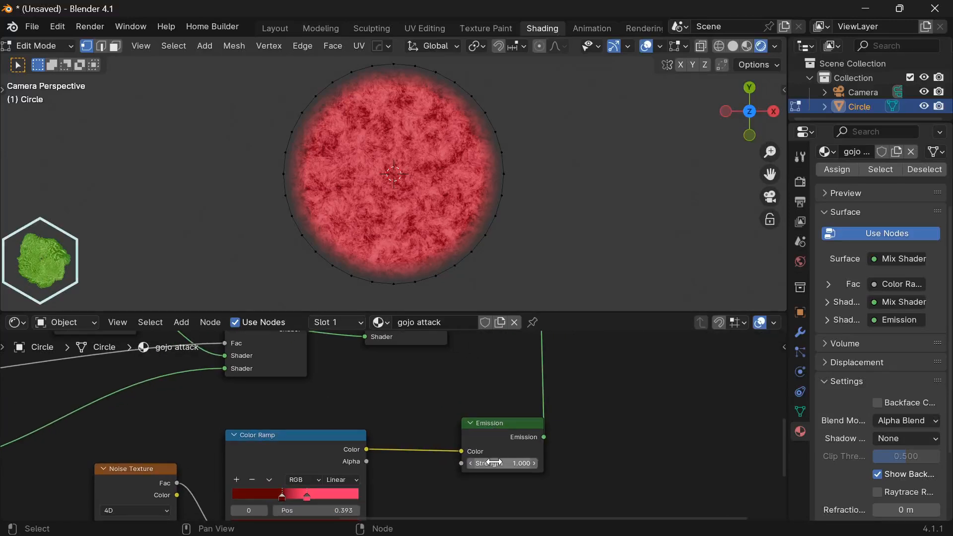
{"action": "left_click", "coordinate": [496, 460]}
{"action": "type", "text": "1."}
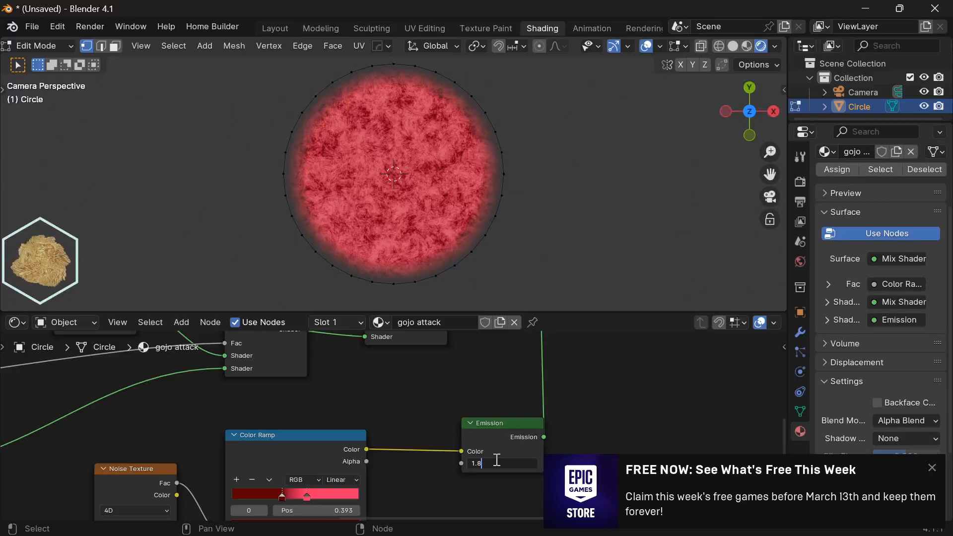
{"action": "type", "text": "8"}
{"action": "key", "text": "Return"}
Step: Set the white stop's position to 0.003 on the Color Ramp that drives the final Mix Shader's Fac
{"action": "middle_click_drag", "start_coordinate": [457, 338], "coordinate": [496, 425]}
{"action": "middle_click_drag", "start_coordinate": [489, 371], "coordinate": [446, 402]}
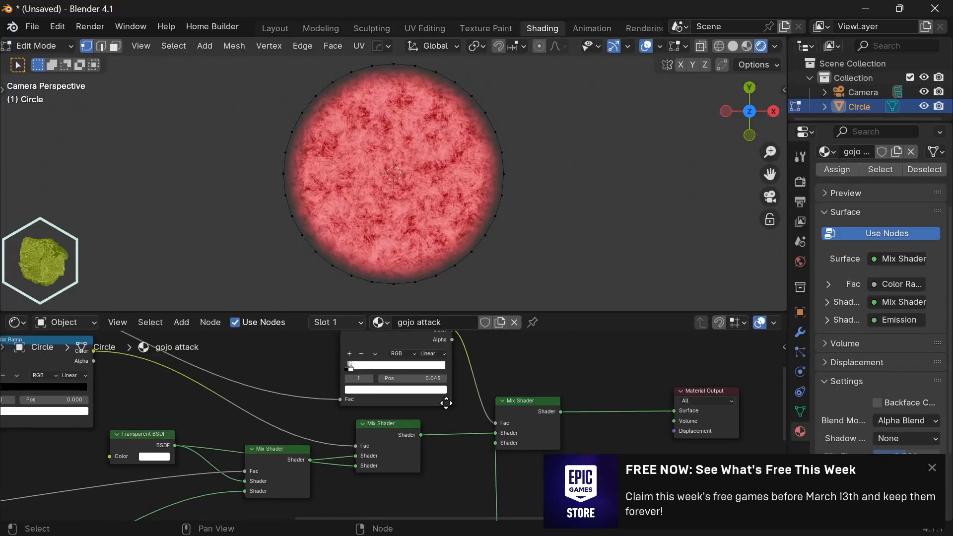
{"action": "scroll", "coordinate": [439, 394], "scroll_direction": "up", "scroll_amount": 1}
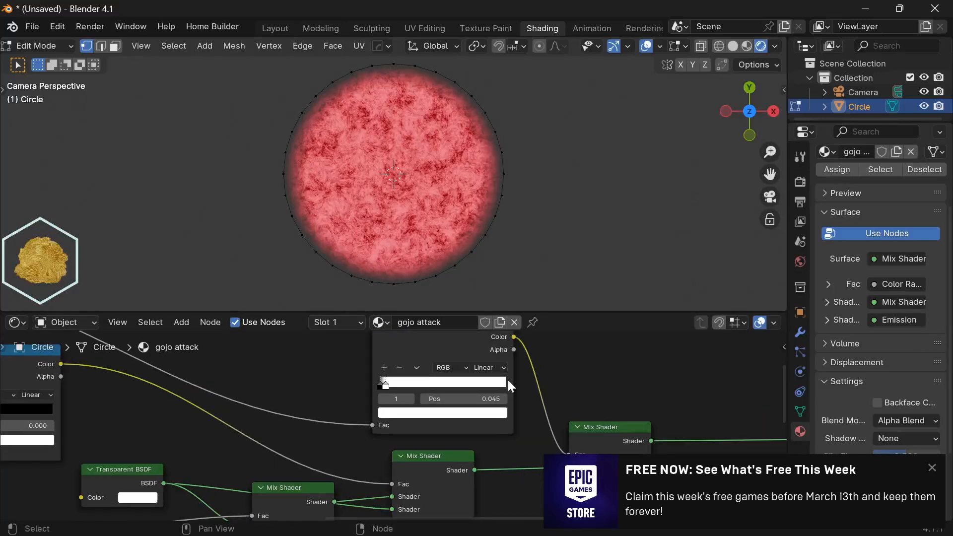
{"action": "scroll", "coordinate": [509, 385], "scroll_direction": "down", "scroll_amount": 6}
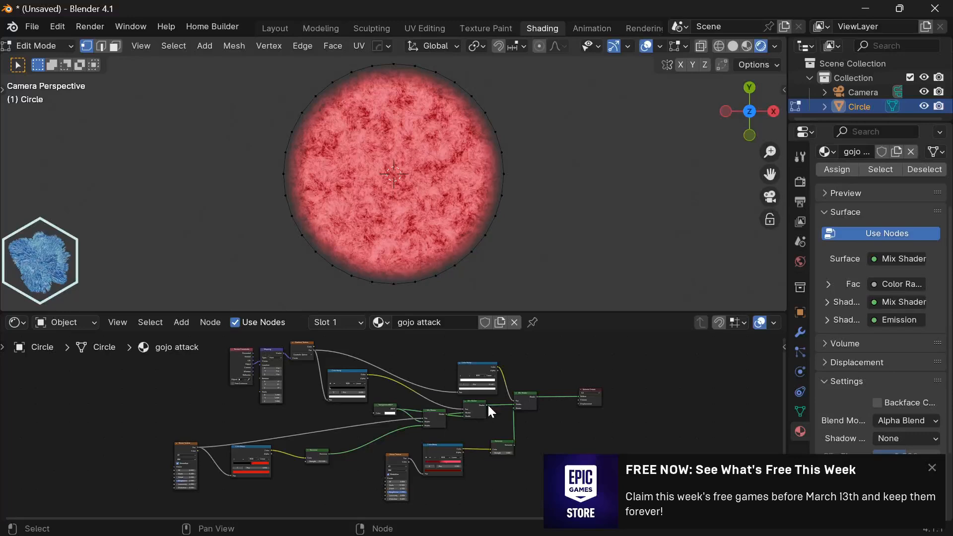
{"action": "scroll", "coordinate": [534, 372], "scroll_direction": "up", "scroll_amount": 10}
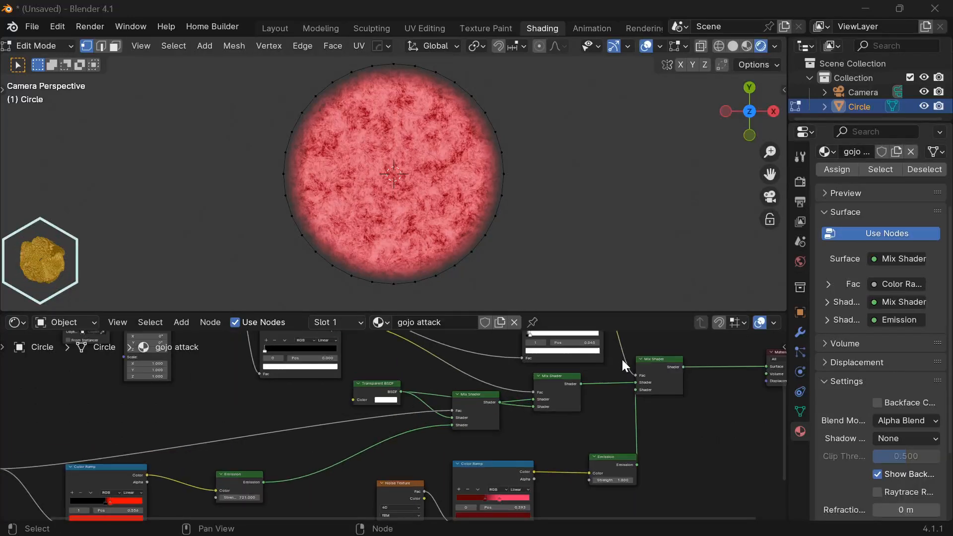
{"action": "middle_click_drag", "start_coordinate": [385, 376], "coordinate": [377, 406]}
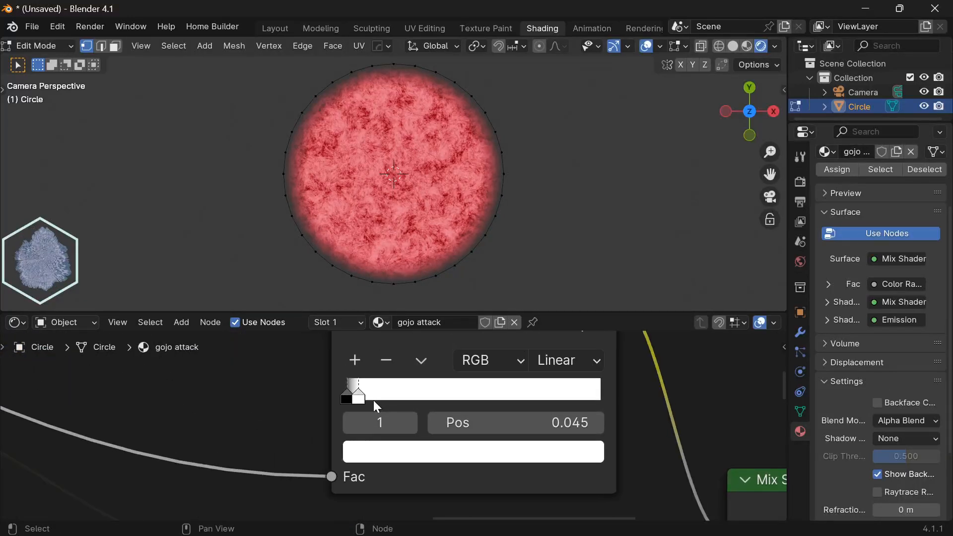
{"action": "left_click", "coordinate": [507, 422]}
{"action": "type", "text": "0.0"}
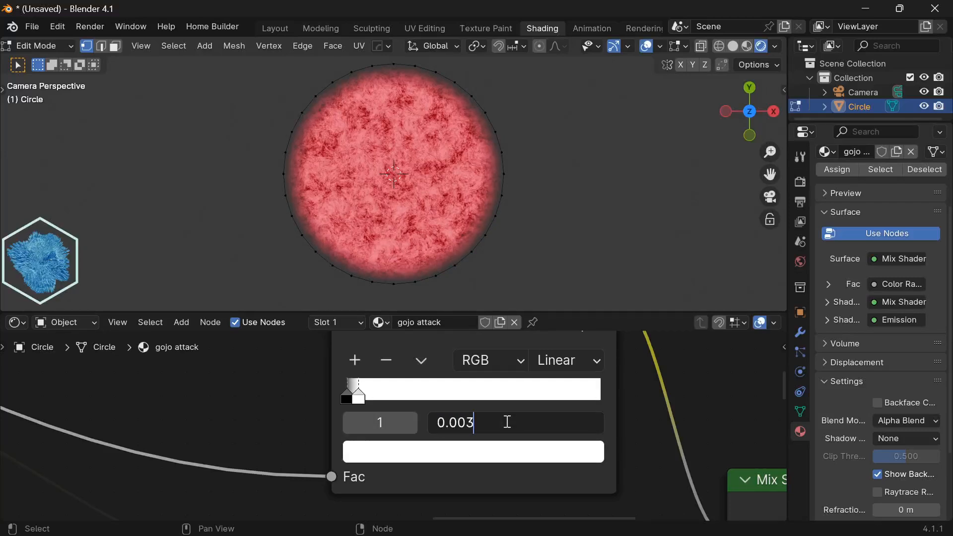
{"action": "type", "text": "03"}
{"action": "key", "text": "Return"}
Step: Move the white stop to 0.018 on the Color Ramp that drives the middle Mix Shader's Fac
{"action": "middle_click_drag", "start_coordinate": [269, 398], "coordinate": [363, 396]}
{"action": "middle_click_drag", "start_coordinate": [300, 400], "coordinate": [393, 398]}
{"action": "scroll", "coordinate": [394, 412], "scroll_direction": "down", "scroll_amount": 5}
{"action": "scroll", "coordinate": [238, 401], "scroll_direction": "down", "scroll_amount": 4}
{"action": "middle_click_drag", "start_coordinate": [235, 394], "coordinate": [494, 365]}
{"action": "scroll", "coordinate": [402, 382], "scroll_direction": "up", "scroll_amount": 4}
{"action": "scroll", "coordinate": [370, 419], "scroll_direction": "up", "scroll_amount": 2}
{"action": "middle_click_drag", "start_coordinate": [251, 412], "coordinate": [389, 413]}
{"action": "scroll", "coordinate": [320, 414], "scroll_direction": "up", "scroll_amount": 1}
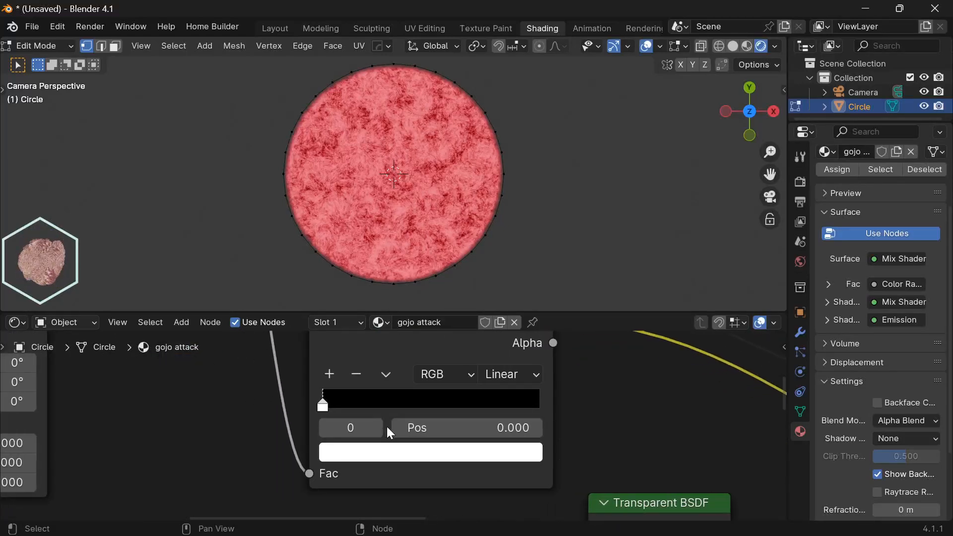
{"action": "mouse_move", "coordinate": [322, 404]}
{"action": "left_mouse_down"}
{"action": "mouse_move", "coordinate": [338, 403]}
{"action": "mouse_move", "coordinate": [316, 405]}
{"action": "mouse_move", "coordinate": [329, 406]}
{"action": "left_mouse_up"}
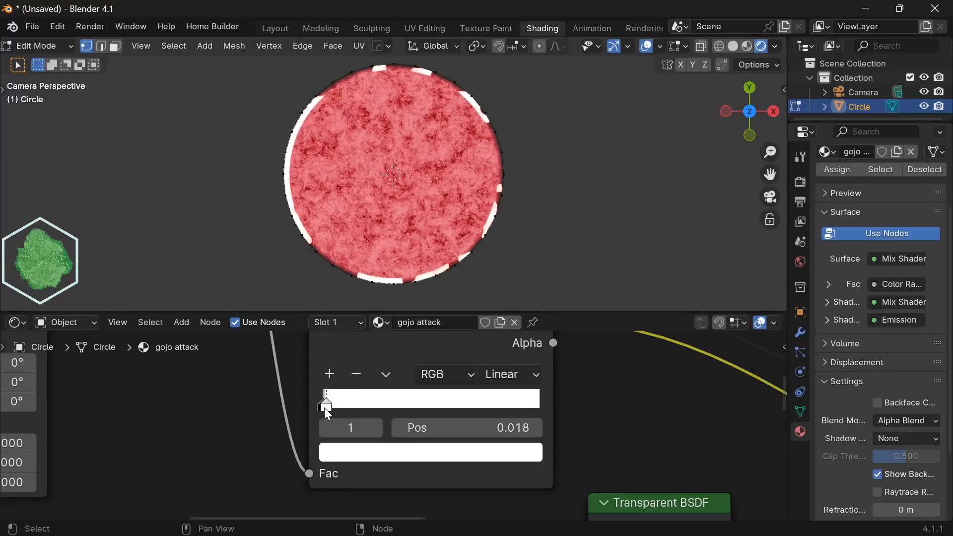
Step: Set the Scale of the Noise Texture feeding the black-and-red Color Ramp to 29.2
{"action": "scroll", "coordinate": [299, 403], "scroll_direction": "down", "scroll_amount": 12}
{"action": "middle_click_drag", "start_coordinate": [306, 409], "coordinate": [418, 397]}
{"action": "scroll", "coordinate": [422, 434], "scroll_direction": "down", "scroll_amount": 5}
{"action": "scroll", "coordinate": [397, 446], "scroll_direction": "down", "scroll_amount": 2}
{"action": "middle_click_drag", "start_coordinate": [384, 468], "coordinate": [381, 431]}
{"action": "middle_click_drag", "start_coordinate": [612, 413], "coordinate": [536, 355]}
{"action": "scroll", "coordinate": [485, 404], "scroll_direction": "up", "scroll_amount": 8}
{"action": "middle_click_drag", "start_coordinate": [487, 422], "coordinate": [450, 410]}
{"action": "scroll", "coordinate": [476, 410], "scroll_direction": "up", "scroll_amount": 3}
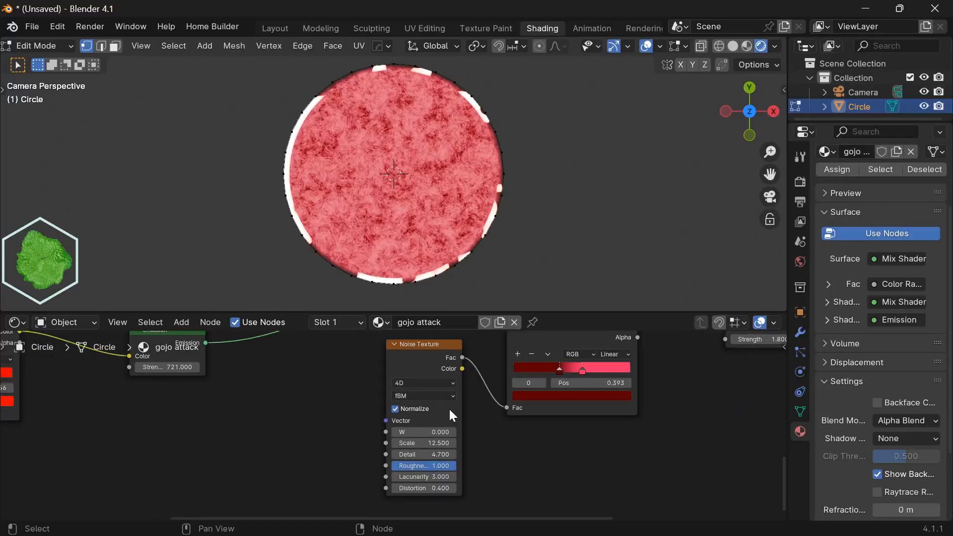
{"action": "scroll", "coordinate": [409, 390], "scroll_direction": "down", "scroll_amount": 4}
{"action": "middle_click_drag", "start_coordinate": [390, 388], "coordinate": [607, 415]}
{"action": "middle_click_drag", "start_coordinate": [344, 391], "coordinate": [527, 404]}
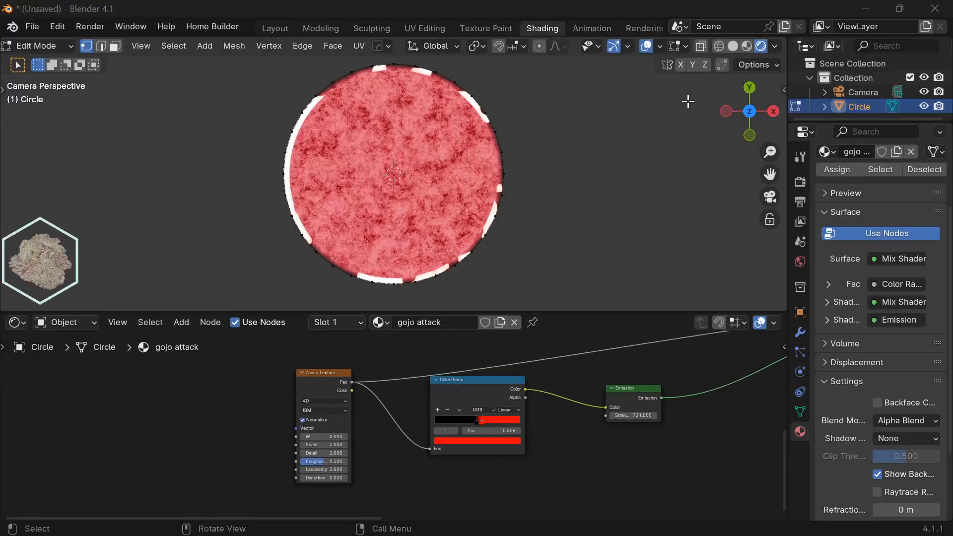
{"action": "scroll", "coordinate": [333, 423], "scroll_direction": "up", "scroll_amount": 2}
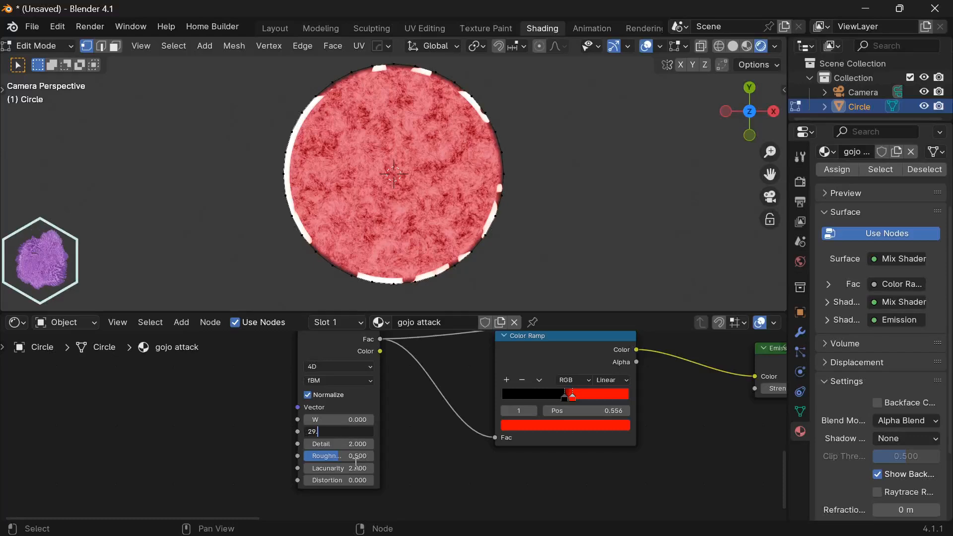
{"action": "key", "text": "Return"}
Step: Set the black-and-red ramp's Noise Texture to Detail 3, Roughness 1 and Lacunarity 3.1
{"action": "scroll", "coordinate": [362, 455], "scroll_direction": "up", "scroll_amount": 1}
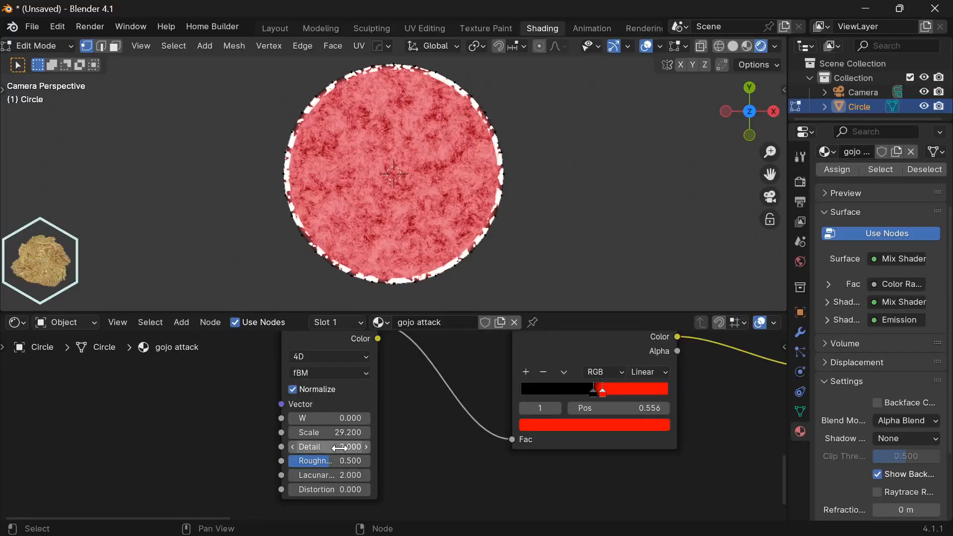
{"action": "left_click", "coordinate": [340, 446]}
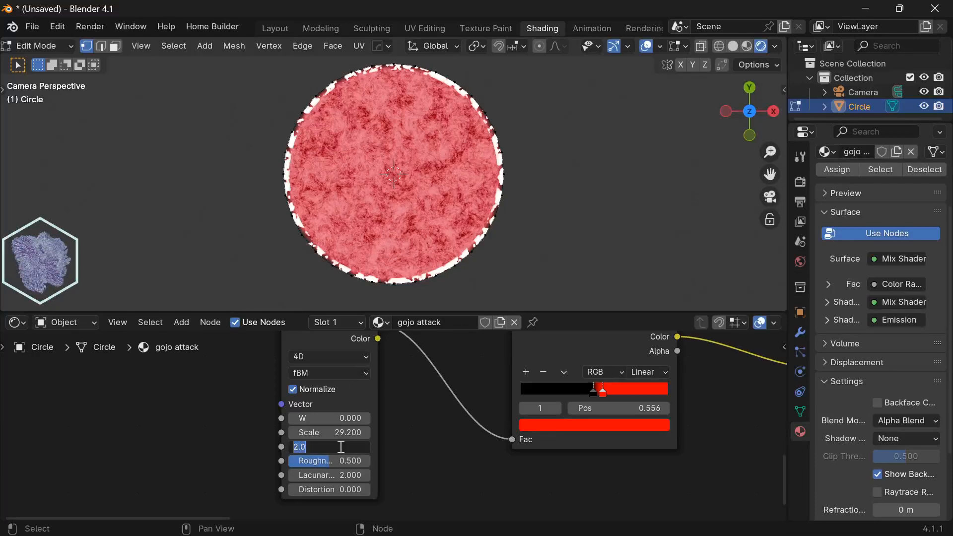
{"action": "type", "text": "3"}
{"action": "key", "text": "Return"}
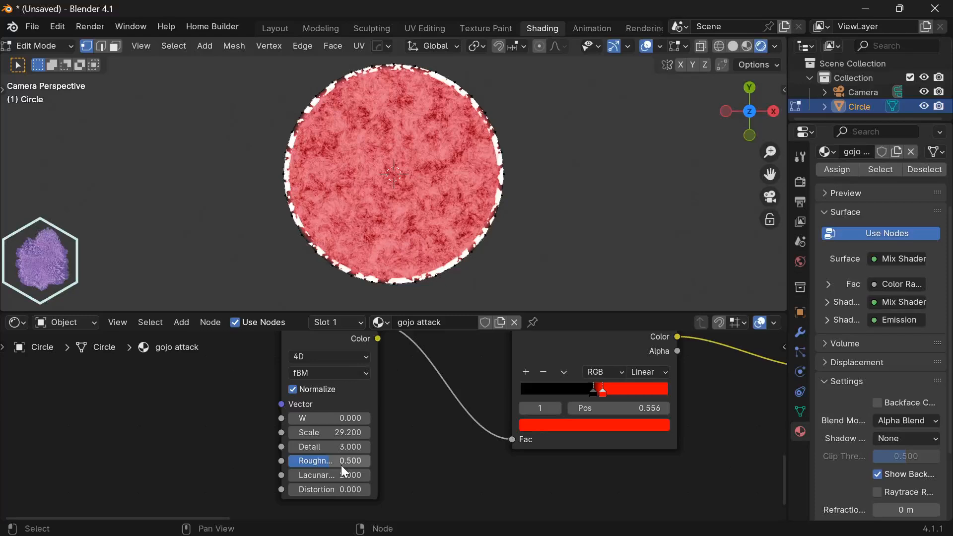
{"action": "left_click", "coordinate": [340, 460]}
{"action": "type", "text": "1"}
{"action": "key", "text": "Return"}
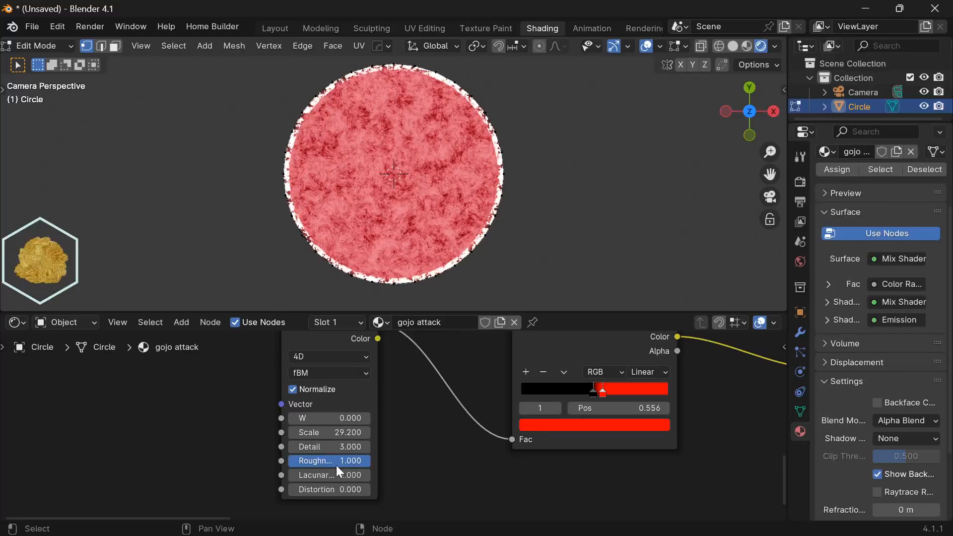
{"action": "left_click", "coordinate": [332, 475]}
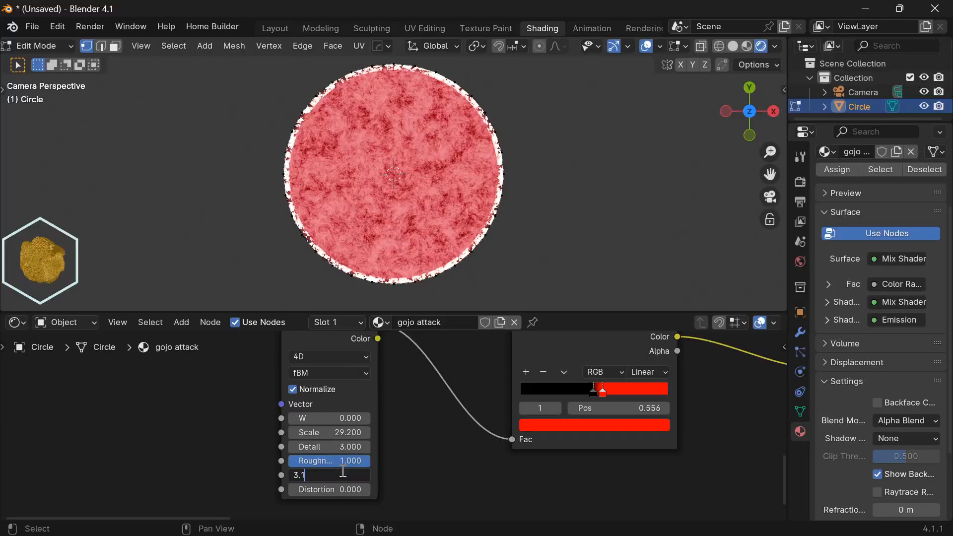
{"action": "type", "text": "3.1"}
{"action": "key", "text": "Return"}
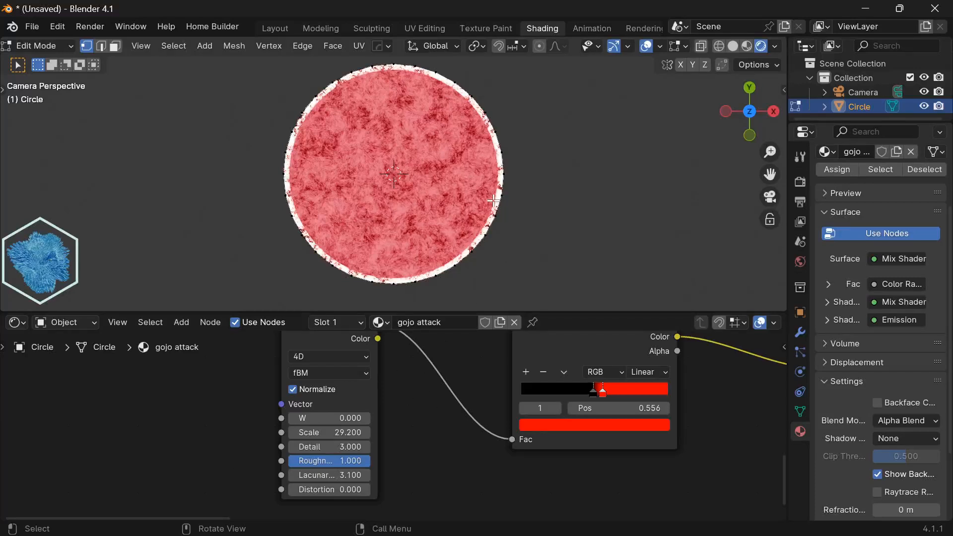
{"action": "key", "text": "Tab"}
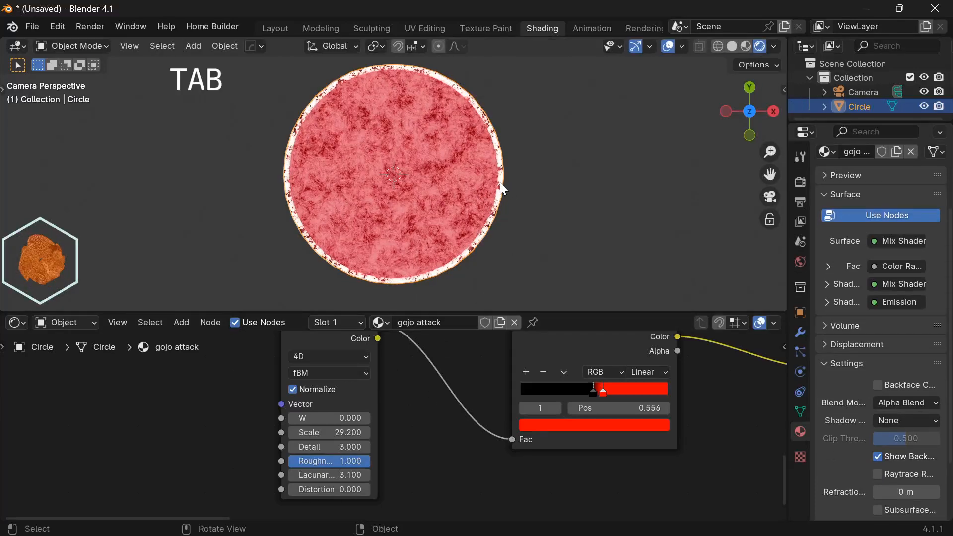
{"action": "key", "text": "s"}
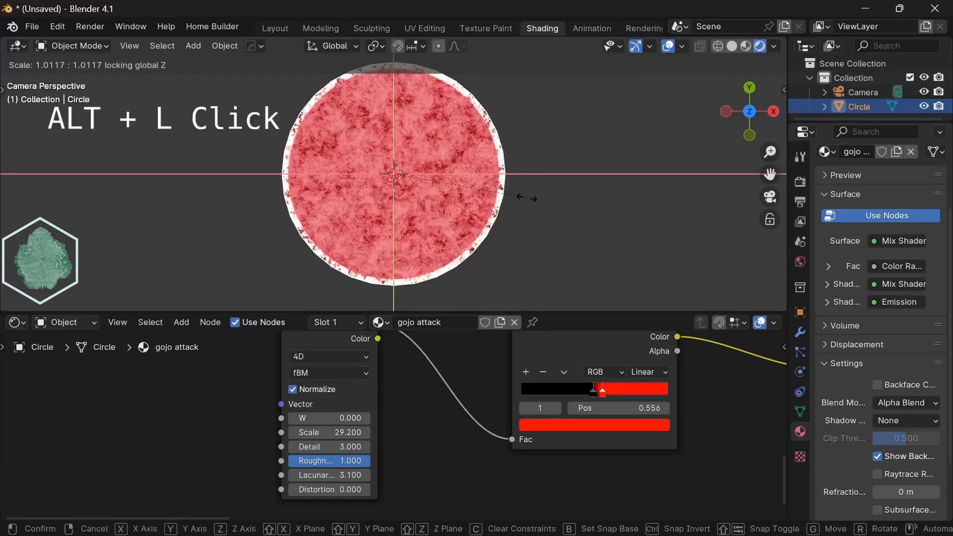
{"action": "left_click", "coordinate": [504, 191]}
Step: Scale the circle's outer edge loop outward by about 1.18 with Z locked, and return to Object Mode
{"action": "key", "text": "Tab"}
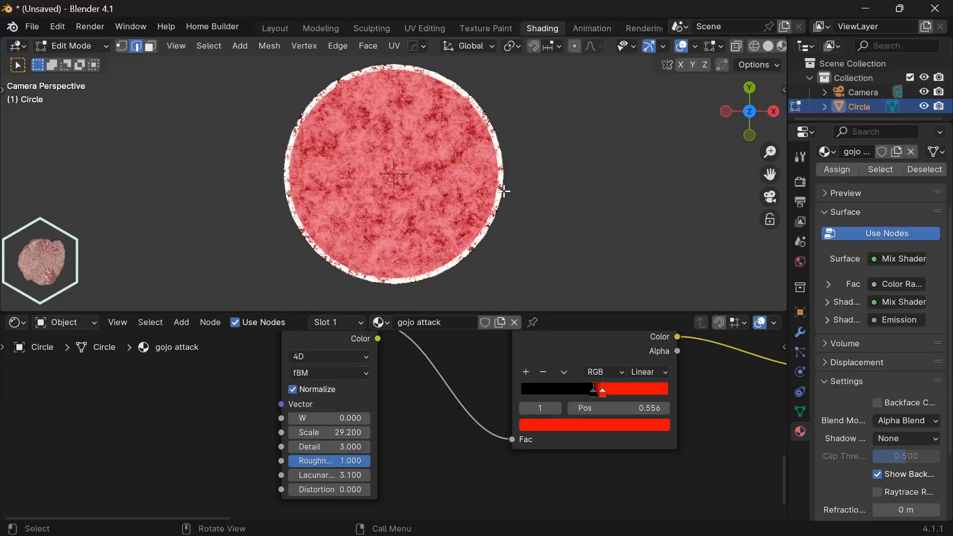
{"action": "key", "text": "s"}
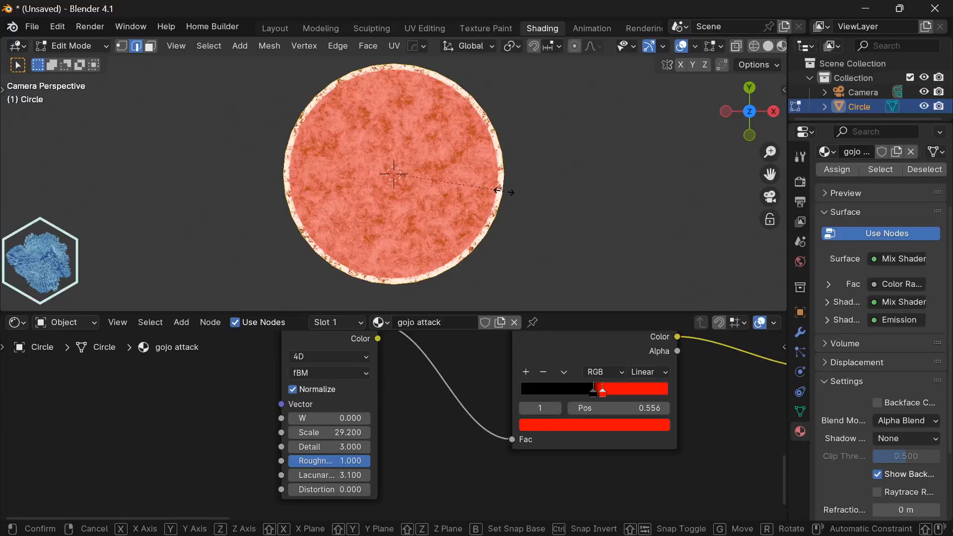
{"action": "key", "text": "shift+z"}
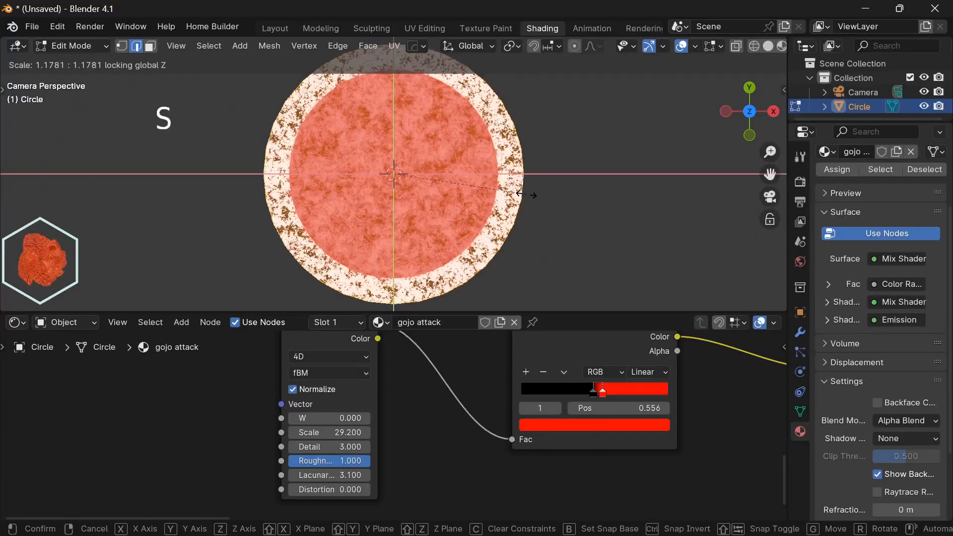
{"action": "left_click", "coordinate": [527, 194]}
{"action": "key", "text": "Tab"}
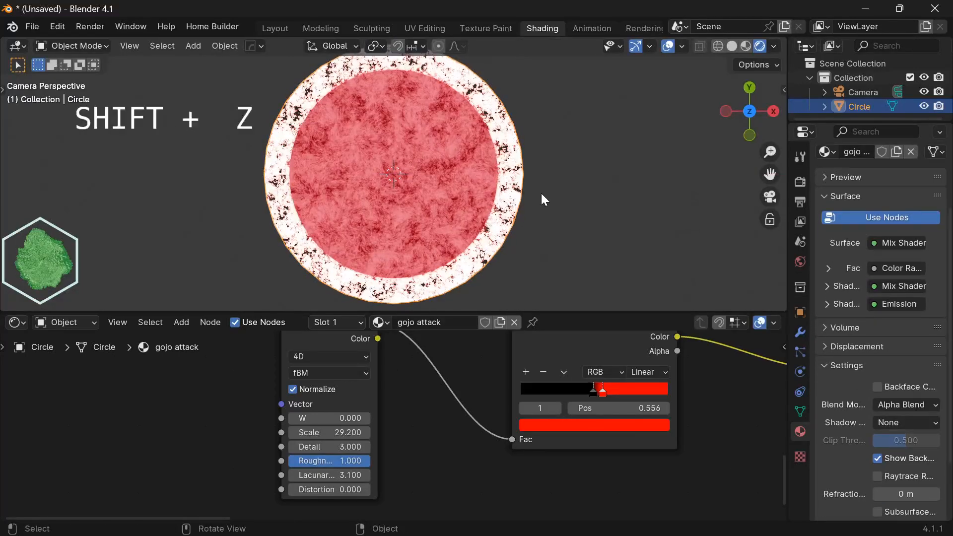
Step: Enable Bloom in the render settings
{"action": "scroll", "coordinate": [526, 201], "scroll_direction": "down", "scroll_amount": 2}
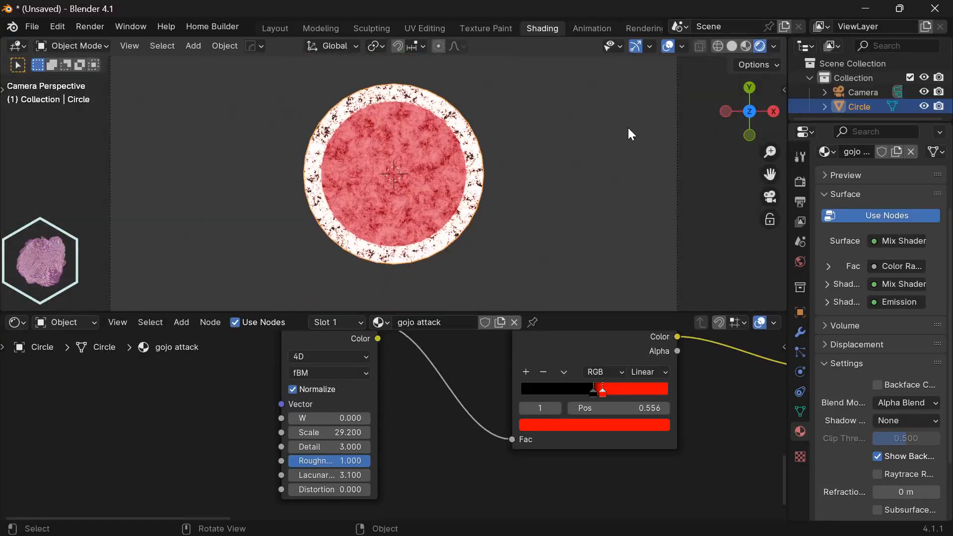
{"action": "left_click", "coordinate": [801, 182]}
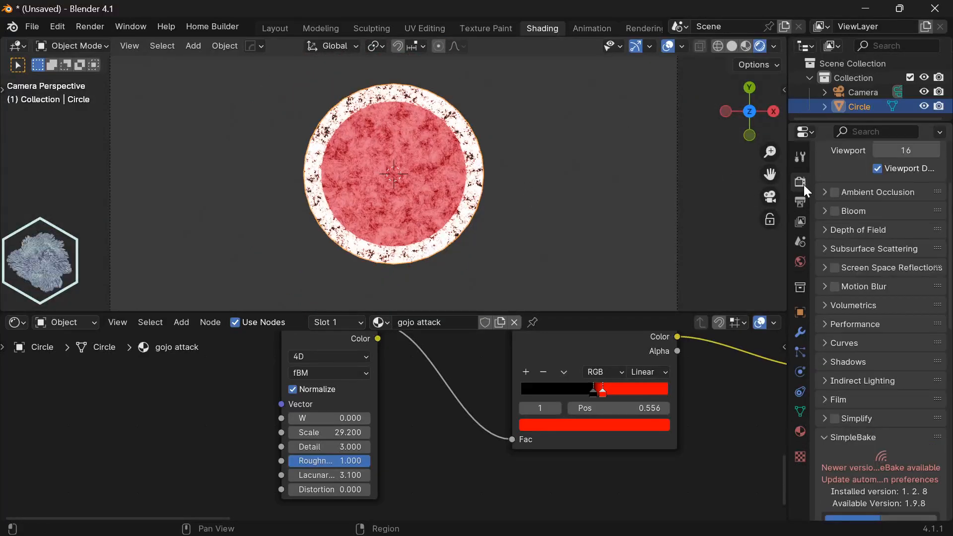
{"action": "left_click", "coordinate": [834, 212]}
{"action": "scroll", "coordinate": [593, 197], "scroll_direction": "down", "scroll_amount": 4}
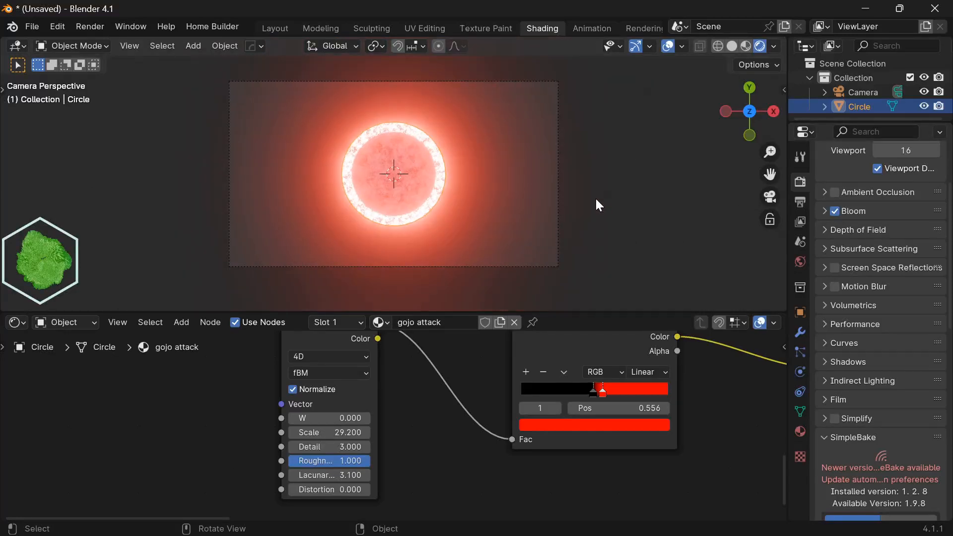
Step: Leave the camera view, select the camera and move it upward along global Z, away from the circle
{"action": "left_click", "coordinate": [529, 184]}
{"action": "middle_click_drag", "start_coordinate": [529, 184], "coordinate": [490, 168]}
{"action": "scroll", "coordinate": [490, 168], "scroll_direction": "down", "scroll_amount": 6}
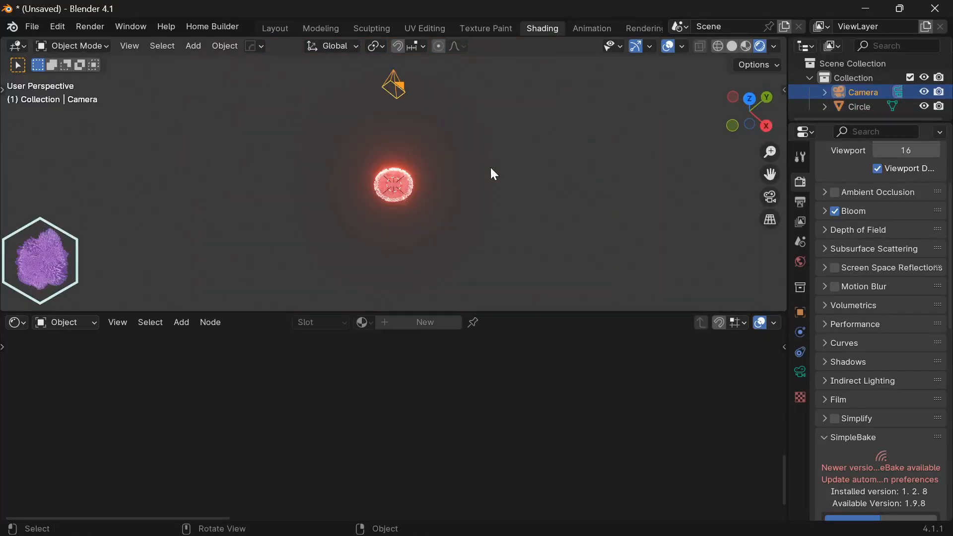
{"action": "scroll", "coordinate": [491, 168], "scroll_direction": "down", "scroll_amount": 3}
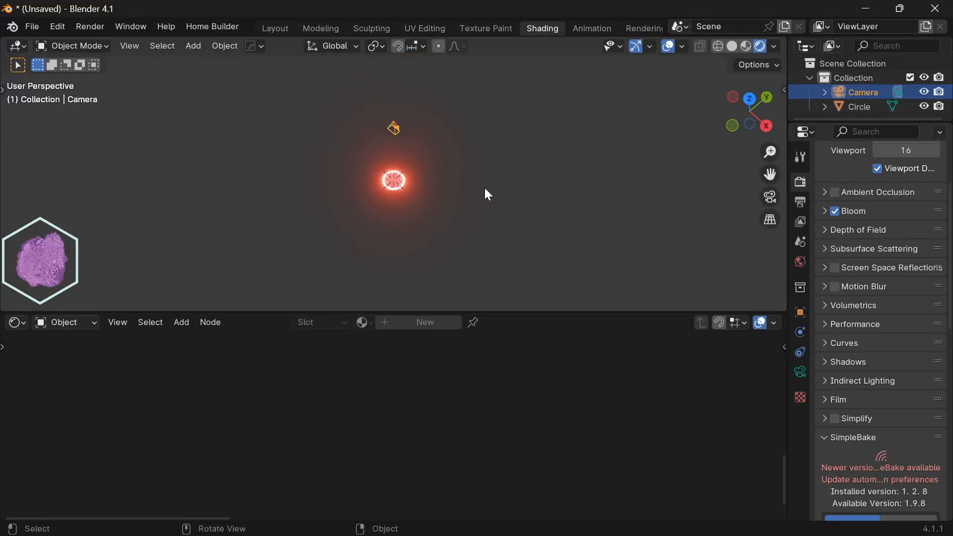
{"action": "key", "text": "g"}
{"action": "key", "text": "z"}
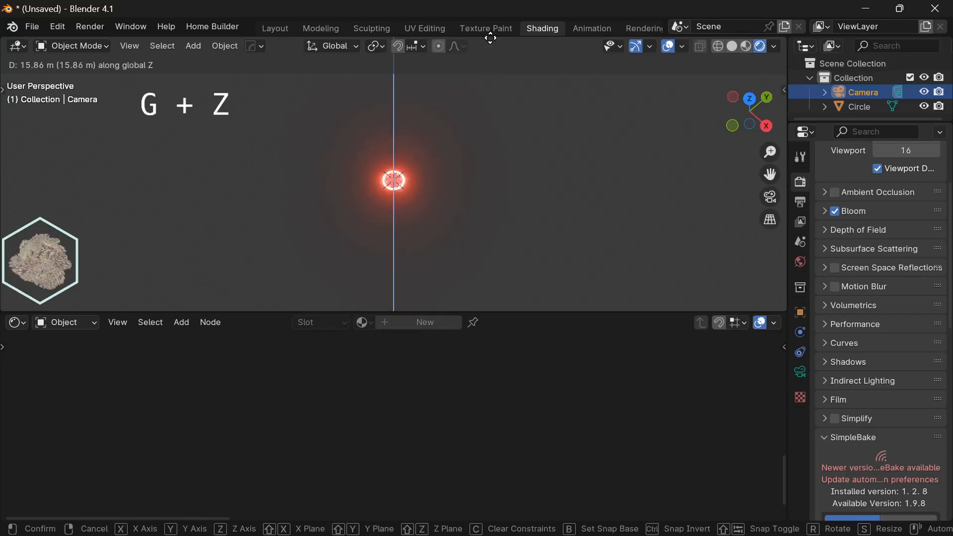
{"action": "left_click", "coordinate": [479, 86]}
Step: Raise the camera further along global Z and return to the camera view to check the framing
{"action": "middle_click_drag", "start_coordinate": [474, 91], "coordinate": [476, 147], "text": "shift"}
{"action": "key", "text": "g"}
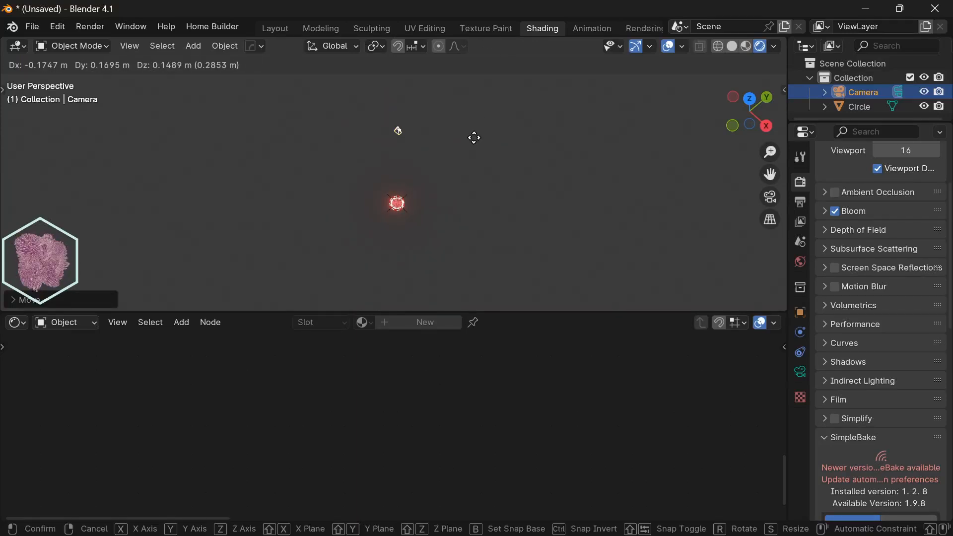
{"action": "key", "text": "z"}
{"action": "left_click", "coordinate": [477, 93]}
{"action": "key", "text": "KP_0"}
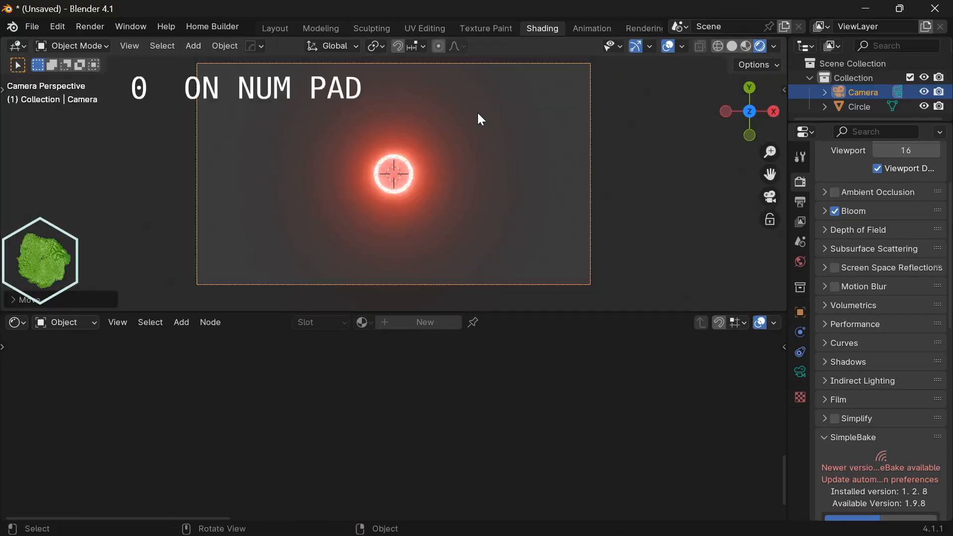
{"action": "scroll", "coordinate": [477, 204], "scroll_direction": "up", "scroll_amount": 1}
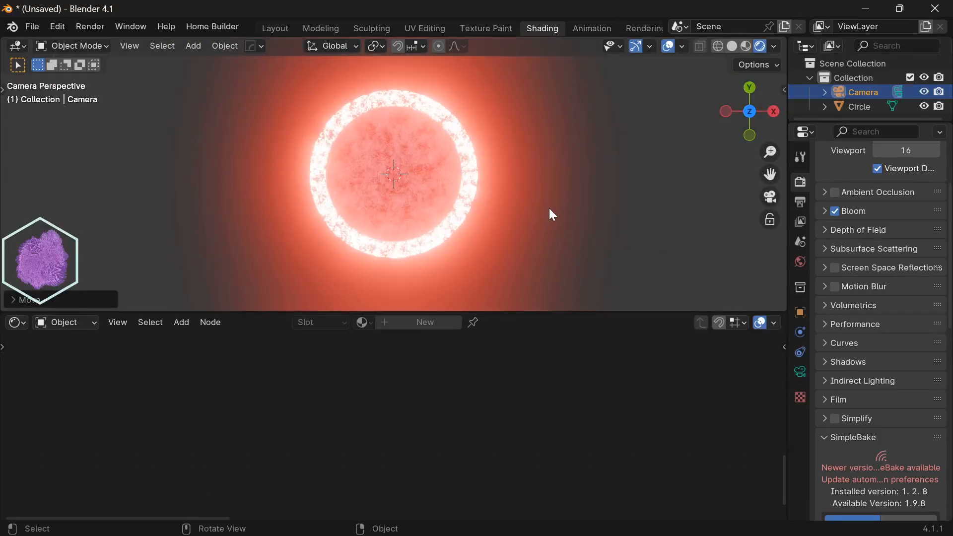
{"action": "scroll", "coordinate": [552, 207], "scroll_direction": "down", "scroll_amount": 2}
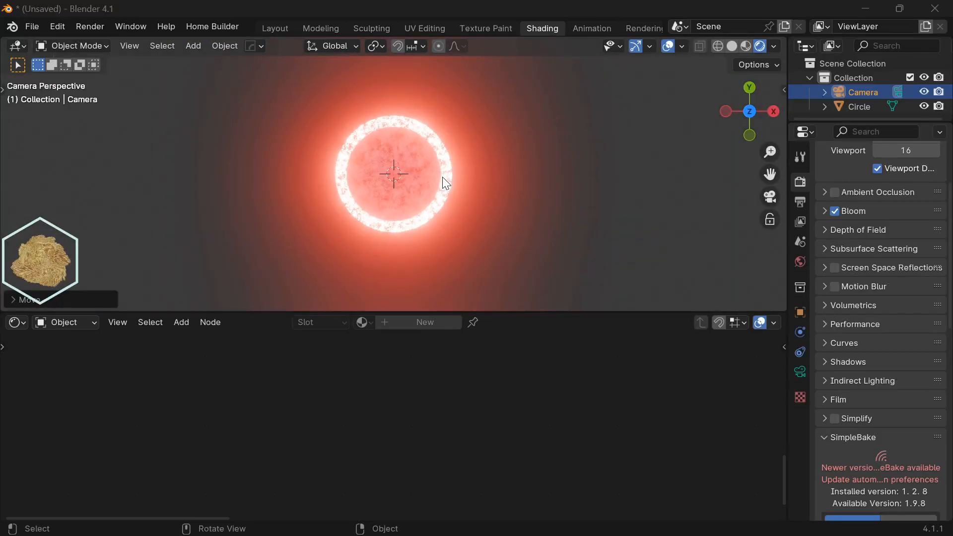
Step: Disable Bloom in the render settings and set the viewport shading's Compositor option to Always
{"action": "left_click", "coordinate": [834, 211]}
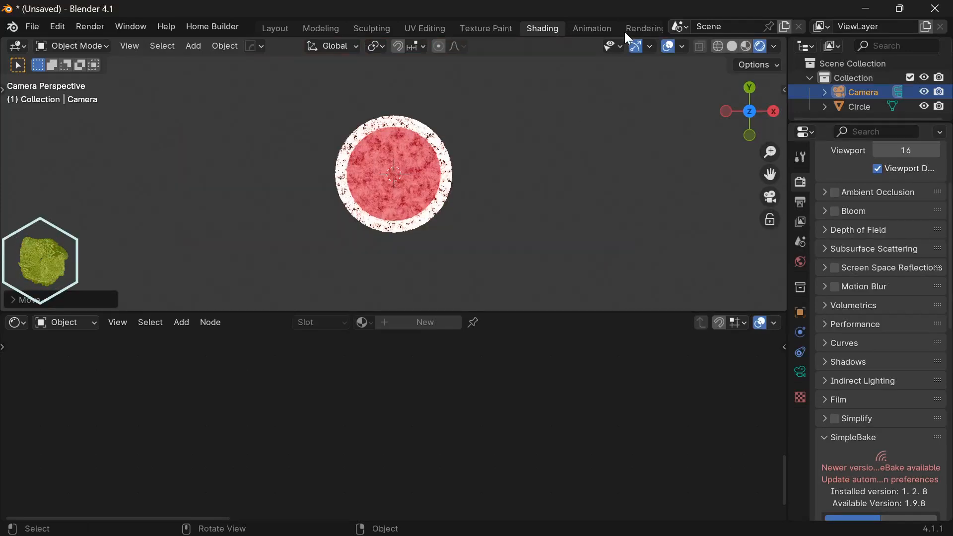
{"action": "left_click", "coordinate": [775, 44]}
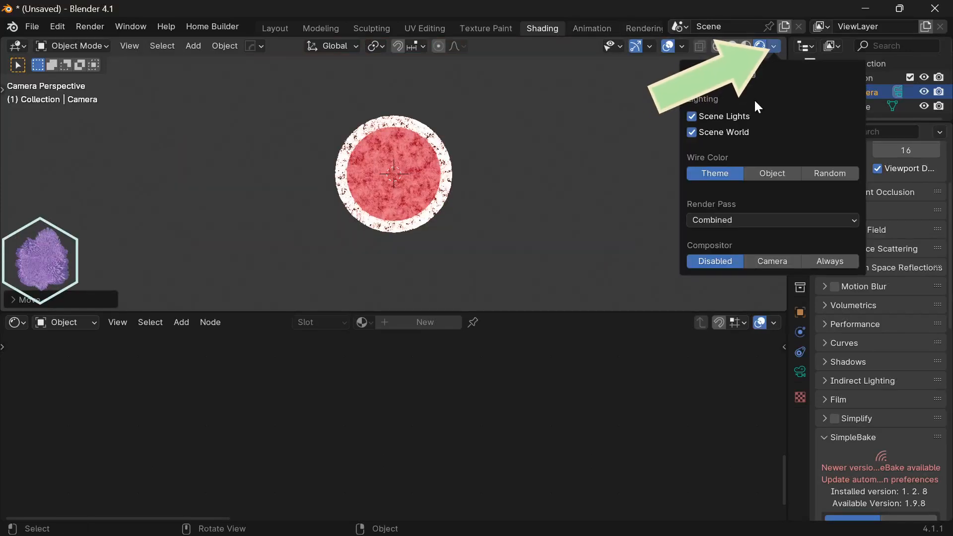
{"action": "left_click", "coordinate": [830, 261]}
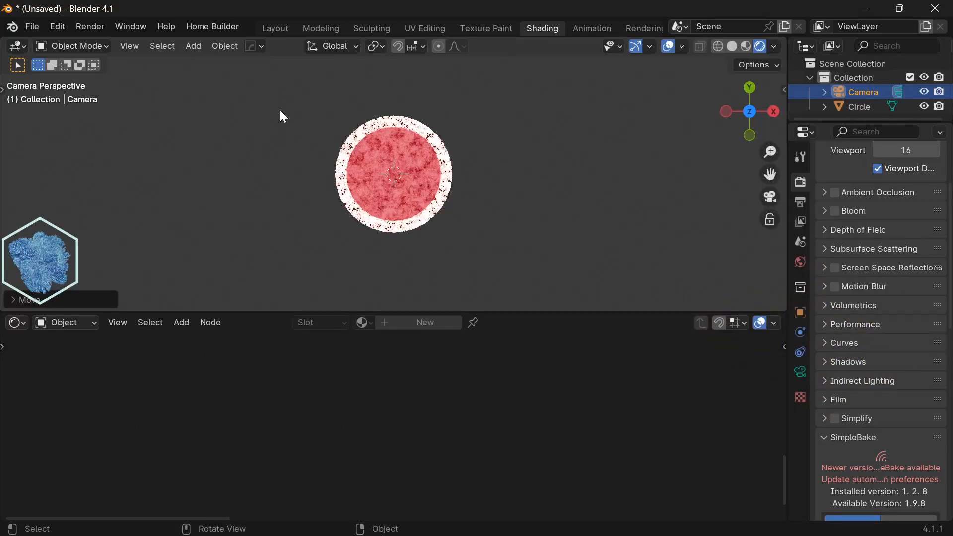
Step: Switch the node area from the Shader Editor to the Compositor and enable Use Nodes for the scene
{"action": "left_click", "coordinate": [25, 323]}
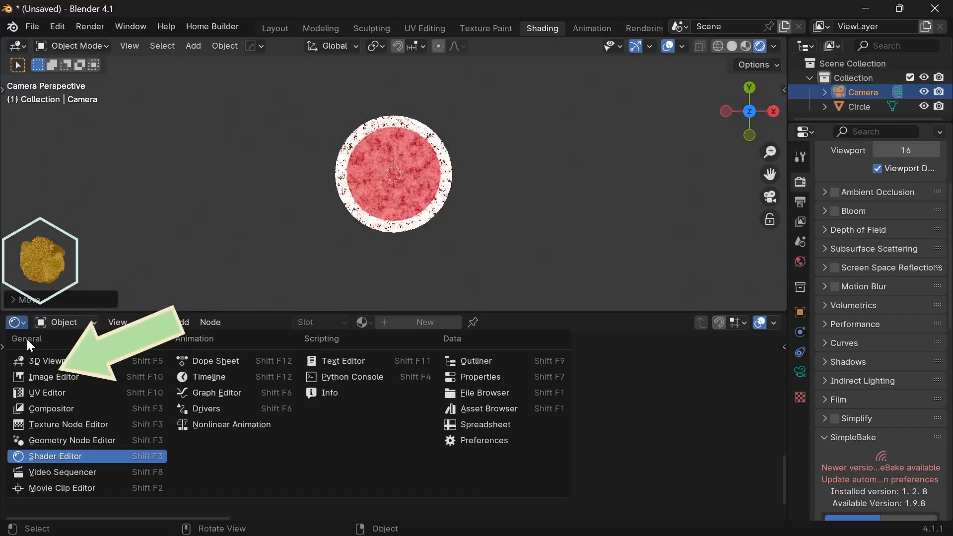
{"action": "left_click", "coordinate": [51, 408]}
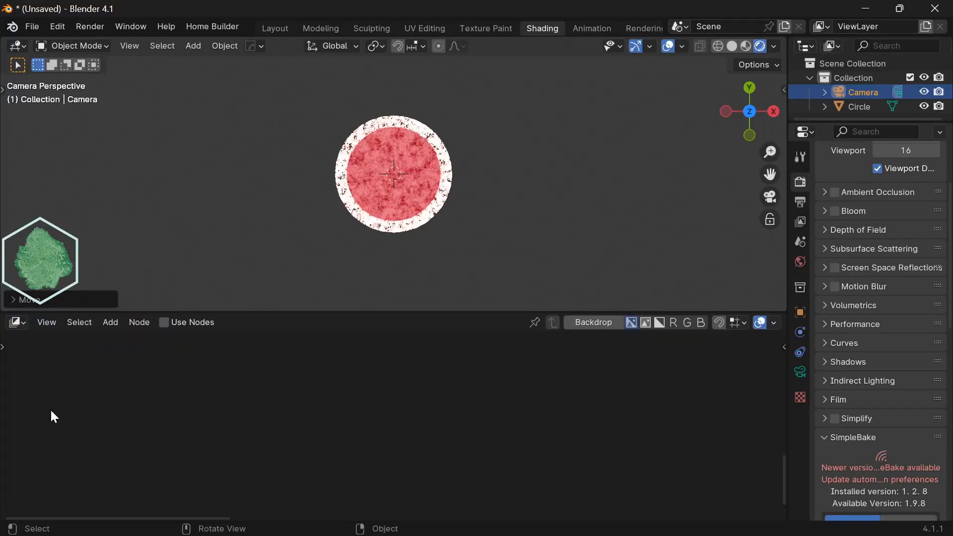
{"action": "left_click", "coordinate": [163, 322]}
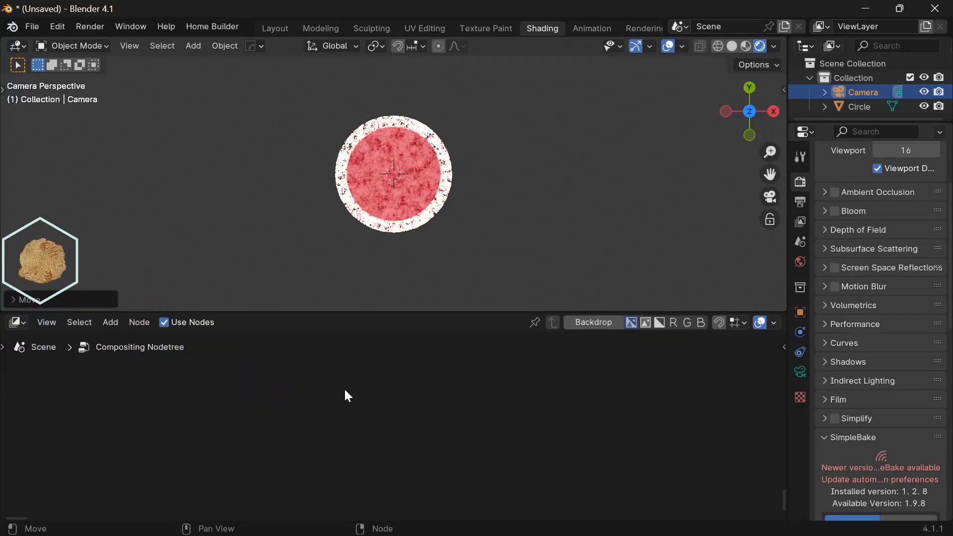
{"action": "left_click", "coordinate": [414, 383]}
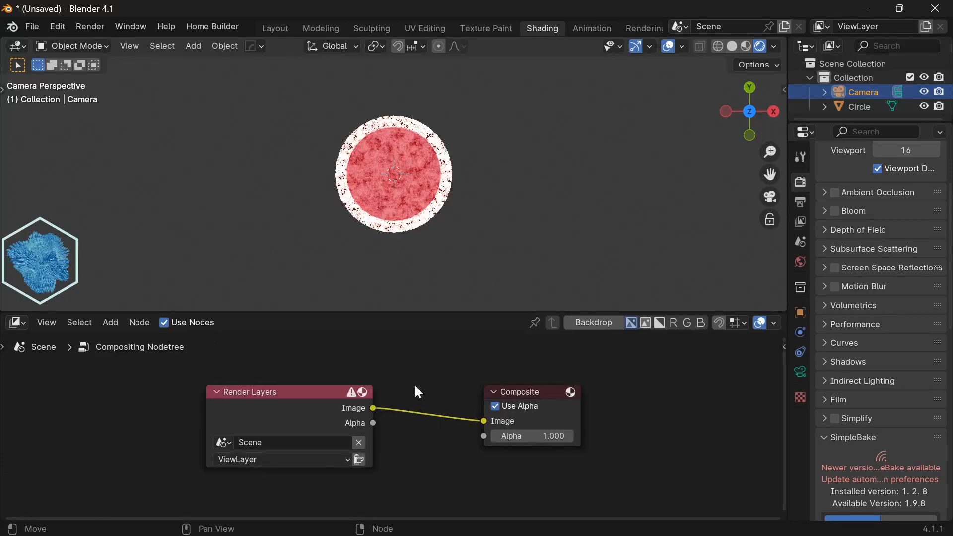
Step: Insert a Glare node between Render Layers and Composite and set its glare type to Fog Glow
{"action": "left_click_drag", "start_coordinate": [308, 398], "coordinate": [202, 400]}
{"action": "left_click", "coordinate": [338, 397]}
{"action": "key", "text": "shift+a"}
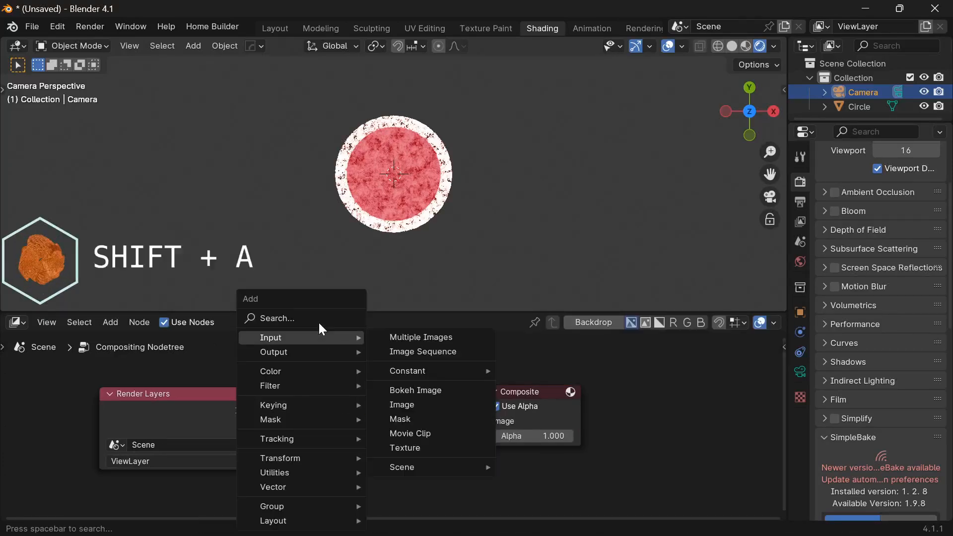
{"action": "left_click", "coordinate": [317, 319]}
{"action": "type", "text": "g"}
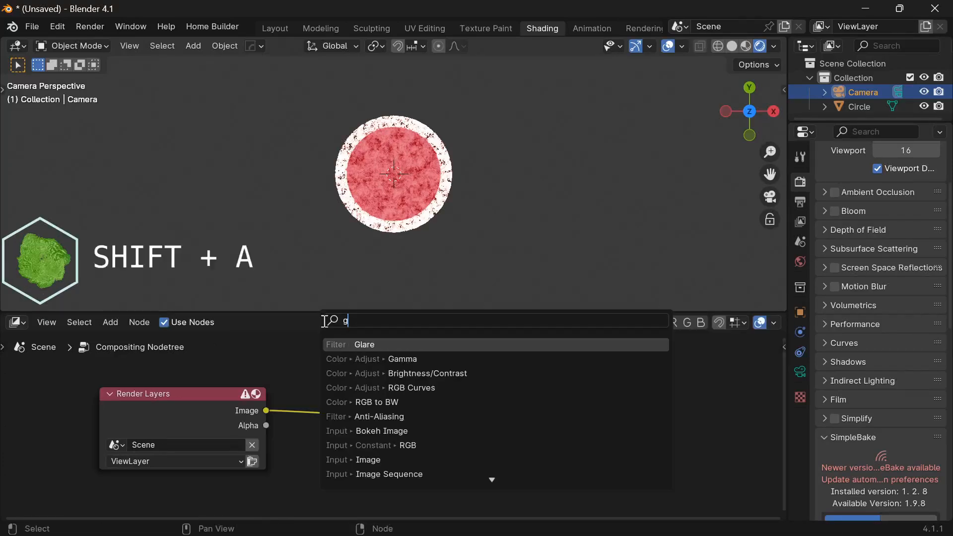
{"action": "left_click", "coordinate": [399, 347]}
{"action": "left_click", "coordinate": [353, 356]}
{"action": "left_click", "coordinate": [383, 396]}
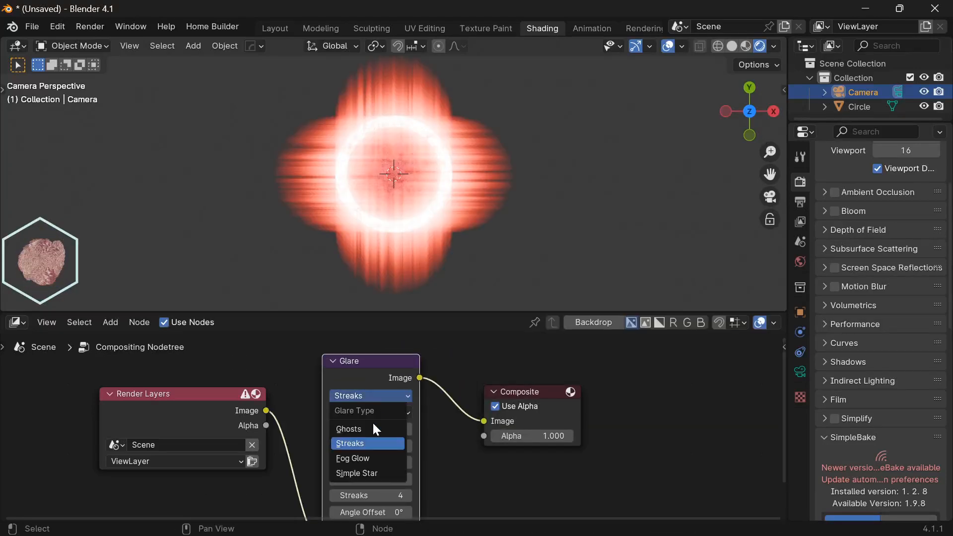
{"action": "left_click", "coordinate": [367, 459]}
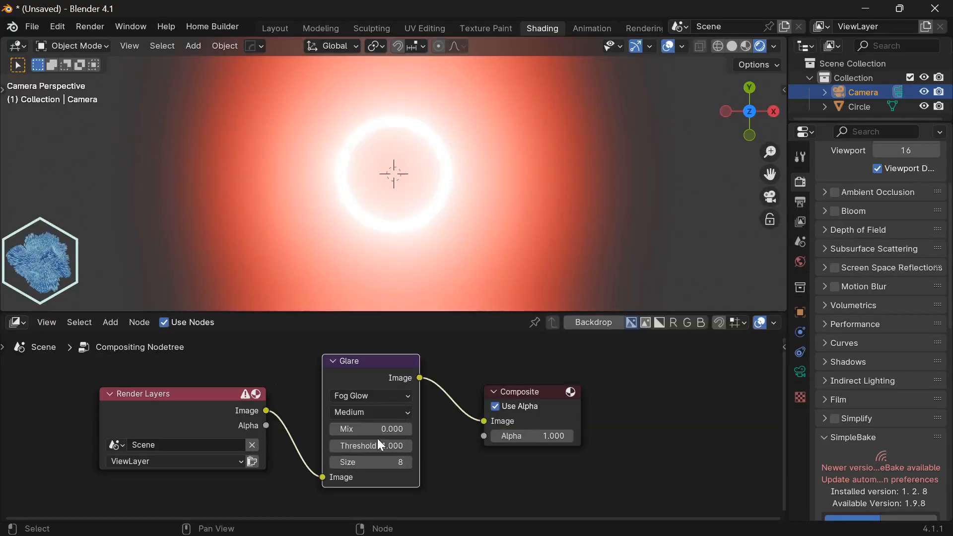
Step: Set the Glare node's Mix to 0.1, Threshold to 8.3 and Size to 6
{"action": "left_click", "coordinate": [407, 430]}
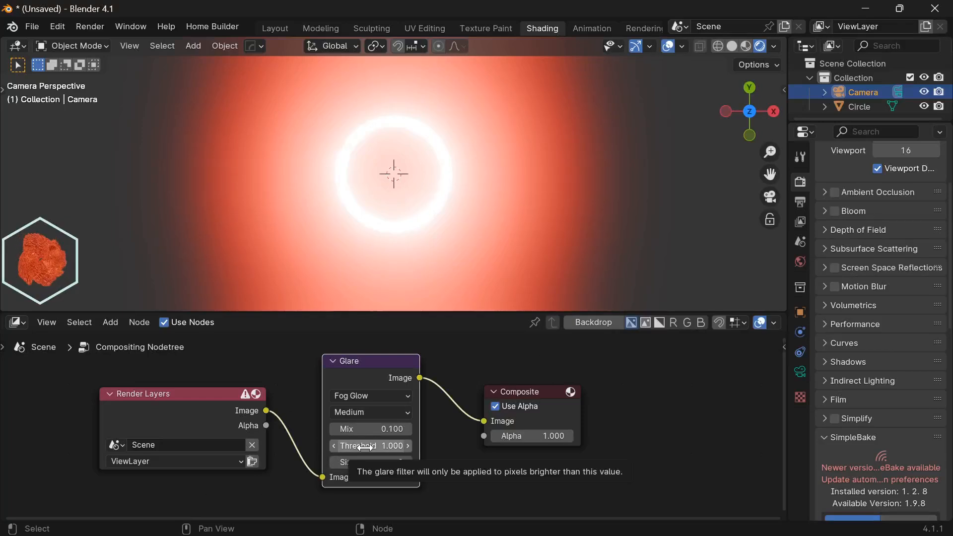
{"action": "left_click", "coordinate": [366, 447]}
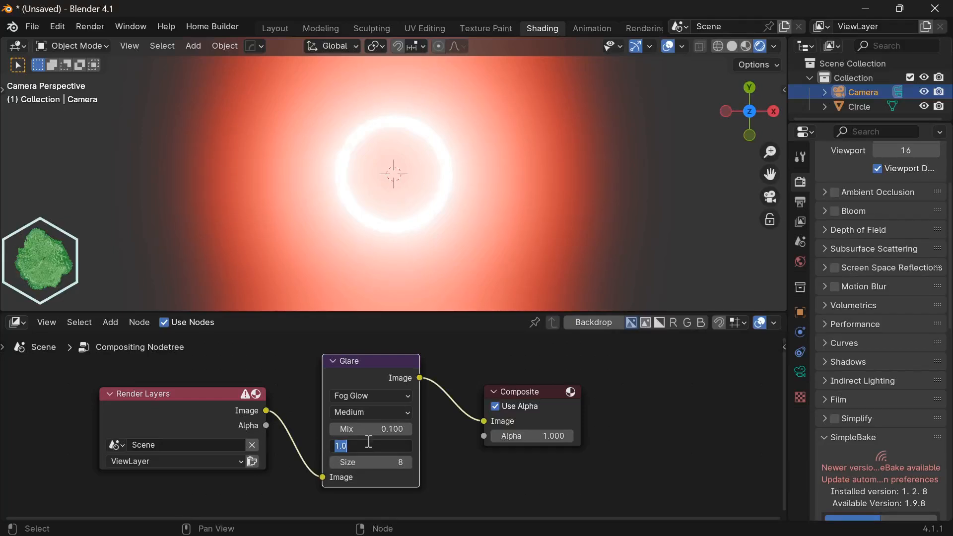
{"action": "type", "text": "8.3"}
{"action": "key", "text": "Return"}
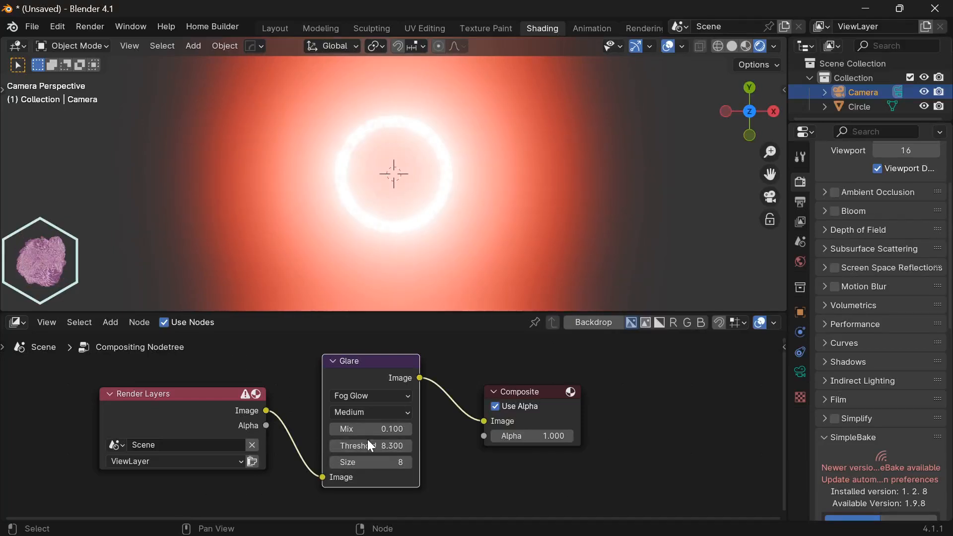
{"action": "left_click", "coordinate": [377, 462]}
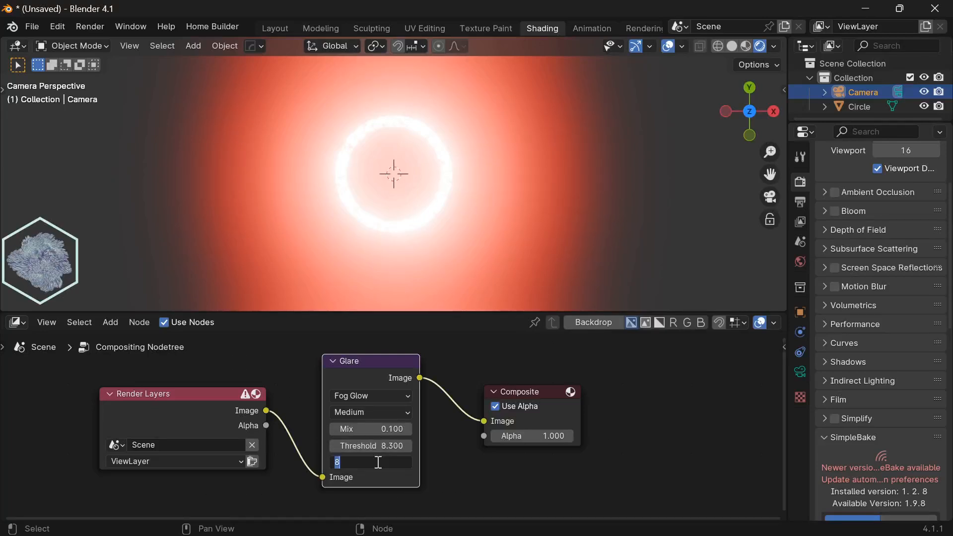
{"action": "type", "text": "6"}
{"action": "key", "text": "Return"}
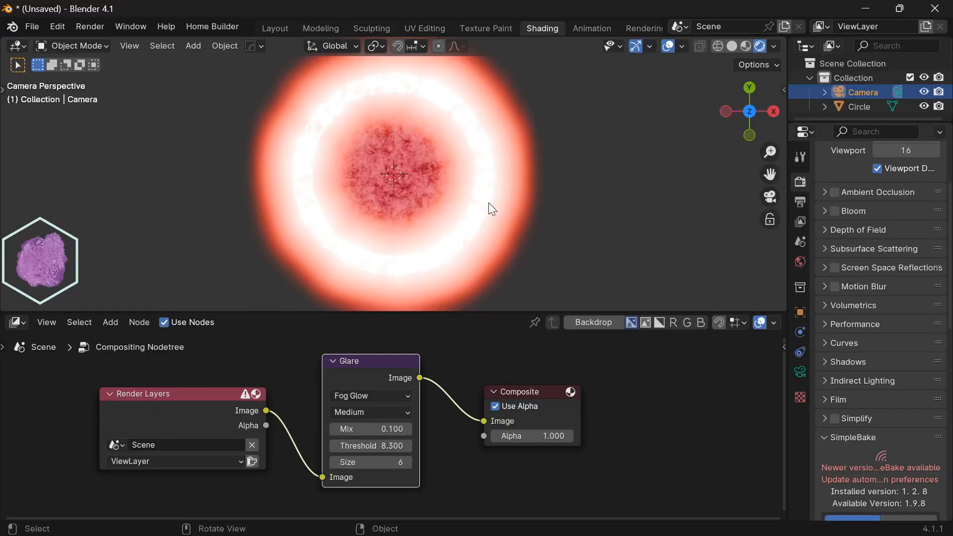
Step: Make room beside Render Layers and insert a Color Correction node between it and the Glare node
{"action": "left_click_drag", "start_coordinate": [200, 389], "coordinate": [40, 389]}
{"action": "middle_click_drag", "start_coordinate": [189, 410], "coordinate": [330, 396]}
{"action": "key", "text": "shift+a"}
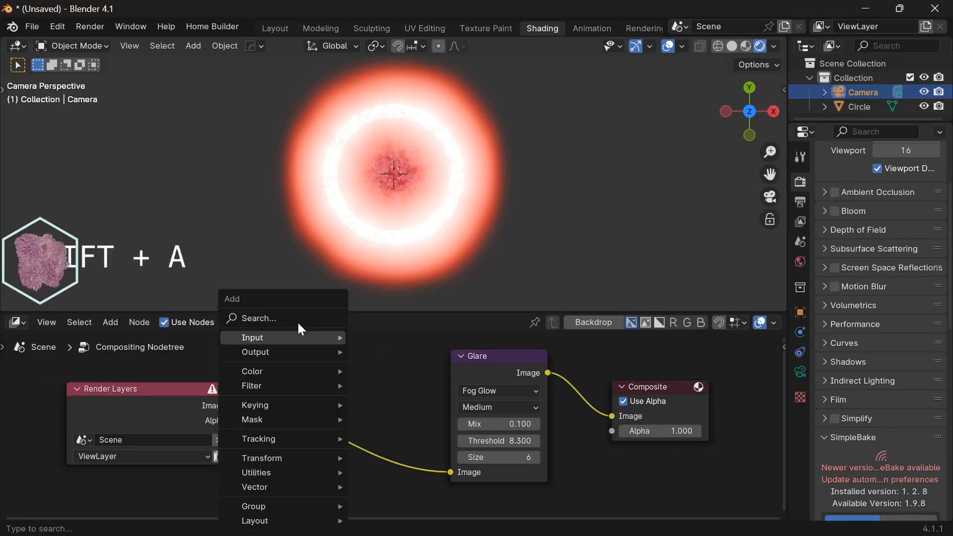
{"action": "left_click", "coordinate": [296, 318]}
{"action": "type", "text": "colo"}
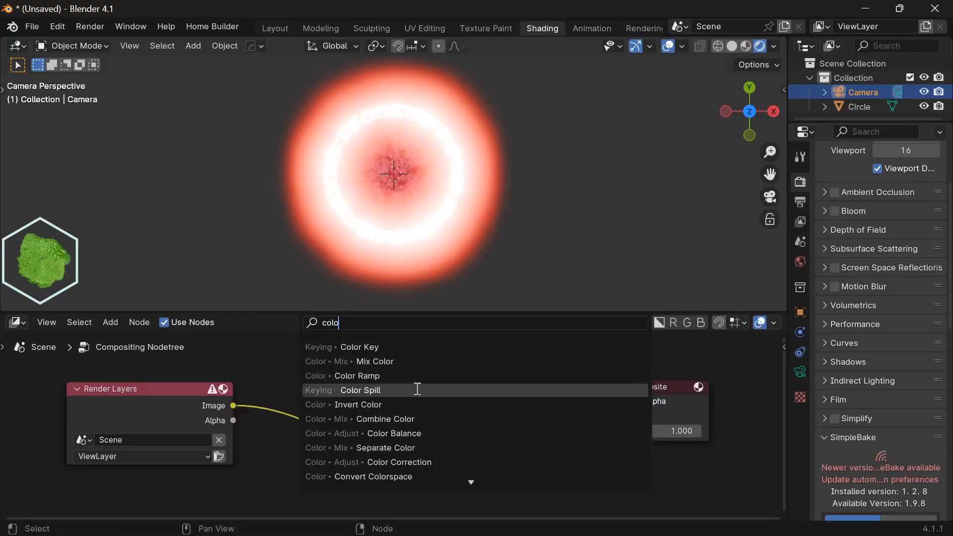
{"action": "type", "text": "r c"}
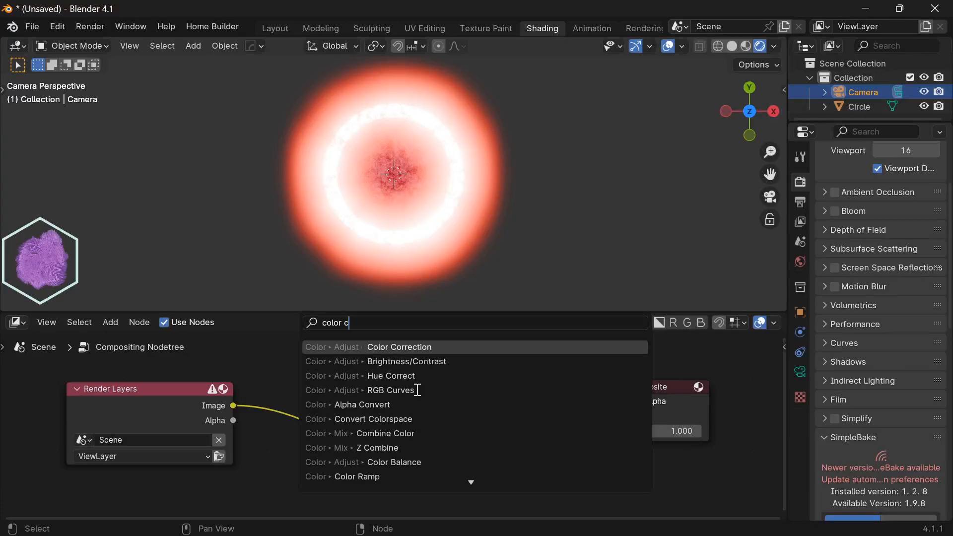
{"action": "left_click", "coordinate": [426, 347]}
{"action": "left_click", "coordinate": [278, 359]}
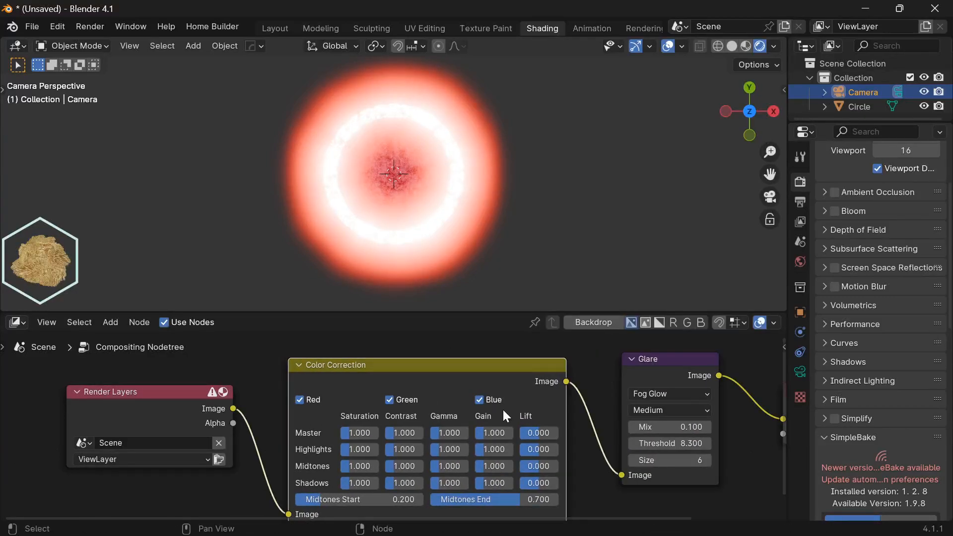
Step: Set the Midtones Saturation of the Color Correction node to 1.376
{"action": "scroll", "coordinate": [388, 460], "scroll_direction": "up", "scroll_amount": 2}
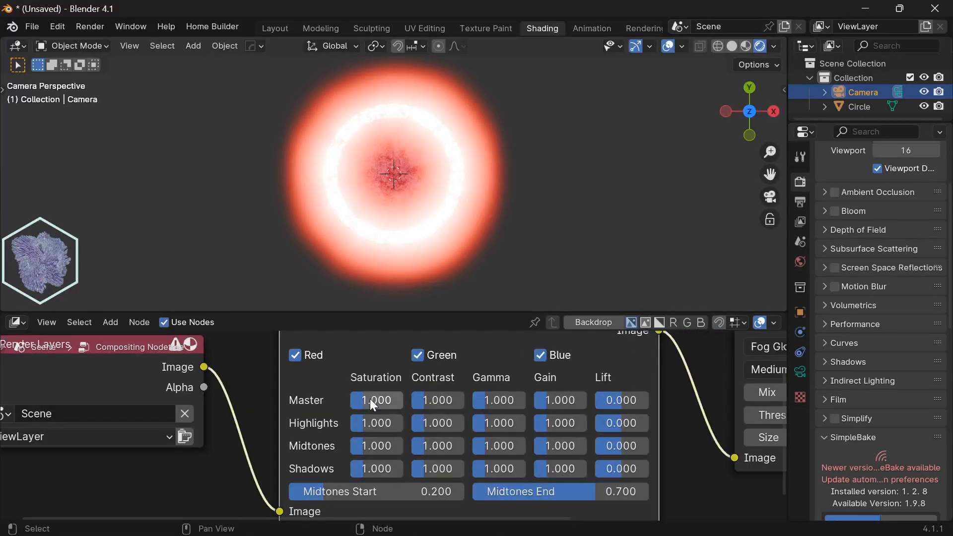
{"action": "left_click", "coordinate": [378, 444]}
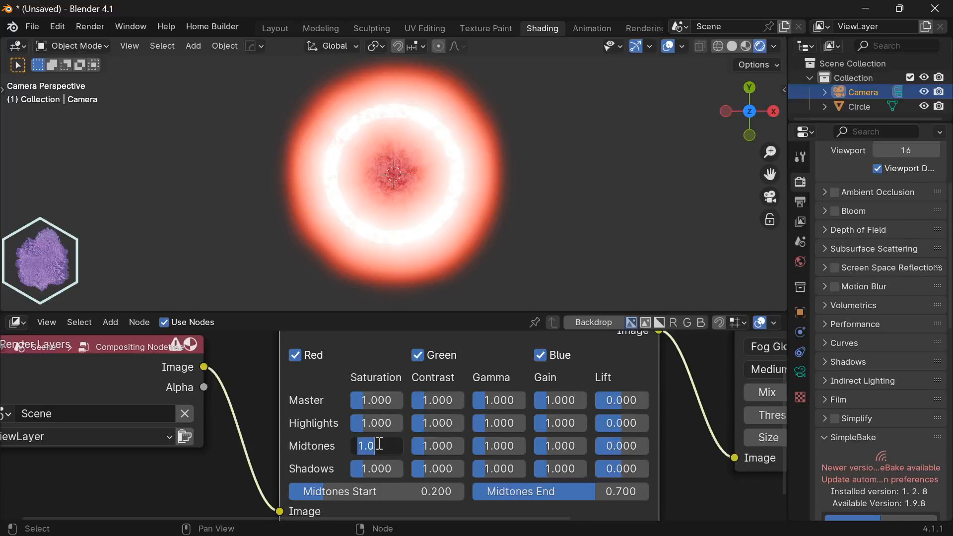
{"action": "type", "text": "1.3"}
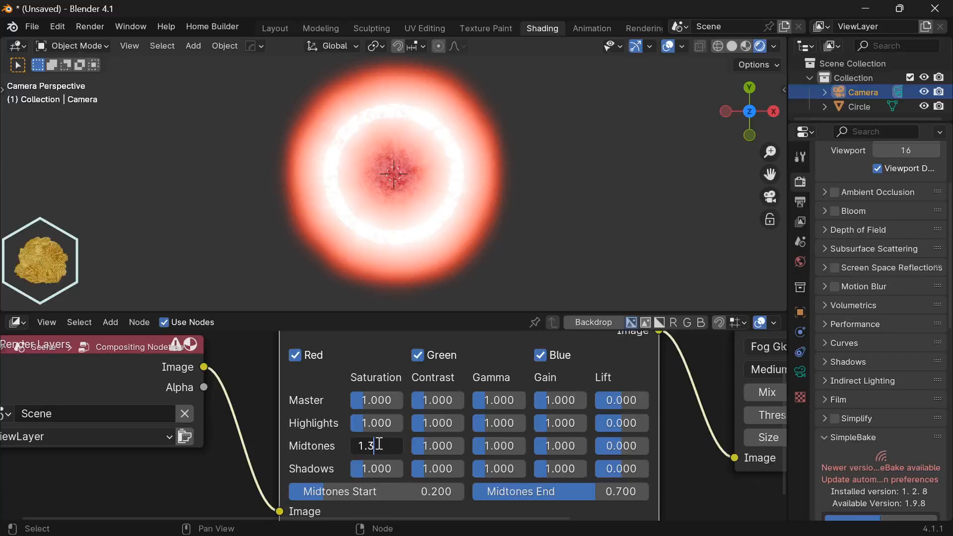
{"action": "type", "text": "76"}
{"action": "key", "text": "Return"}
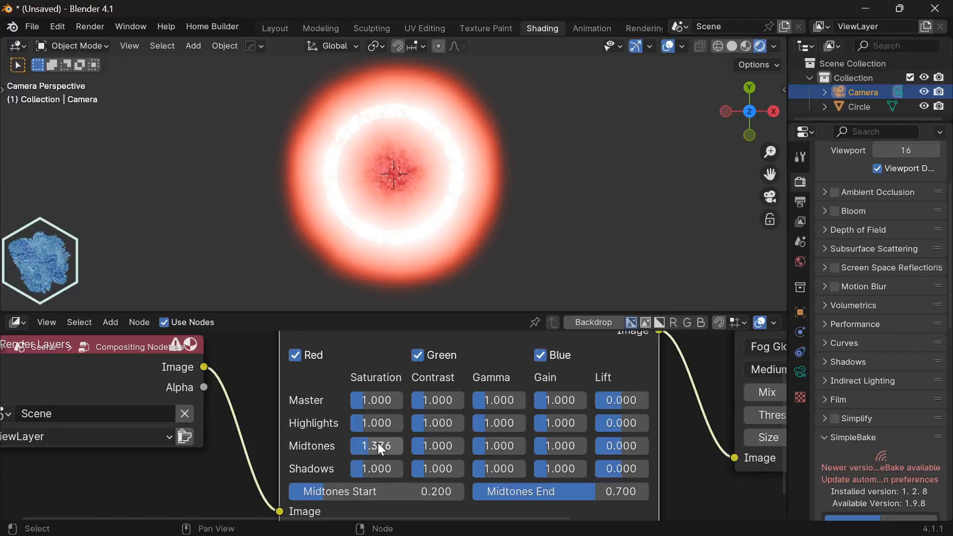
{"action": "left_click_drag", "start_coordinate": [381, 420], "coordinate": [367, 406]}
{"action": "right_click", "coordinate": [365, 409]}
{"action": "right_click", "coordinate": [366, 407]}
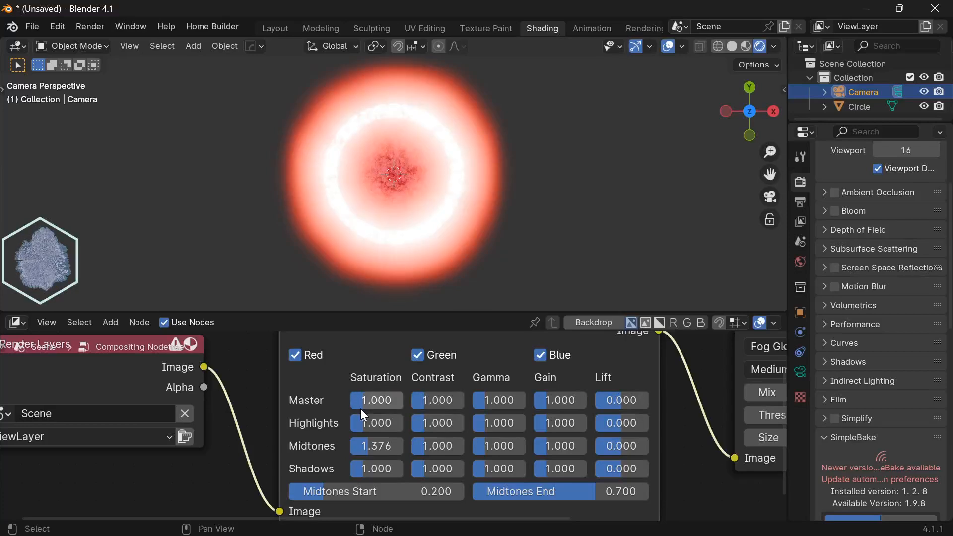
{"action": "mouse_move", "coordinate": [366, 464]}
{"action": "left_mouse_down"}
{"action": "mouse_move", "coordinate": [406, 464]}
{"action": "mouse_move", "coordinate": [368, 463]}
{"action": "left_mouse_up"}
{"action": "right_click", "coordinate": [368, 463]}
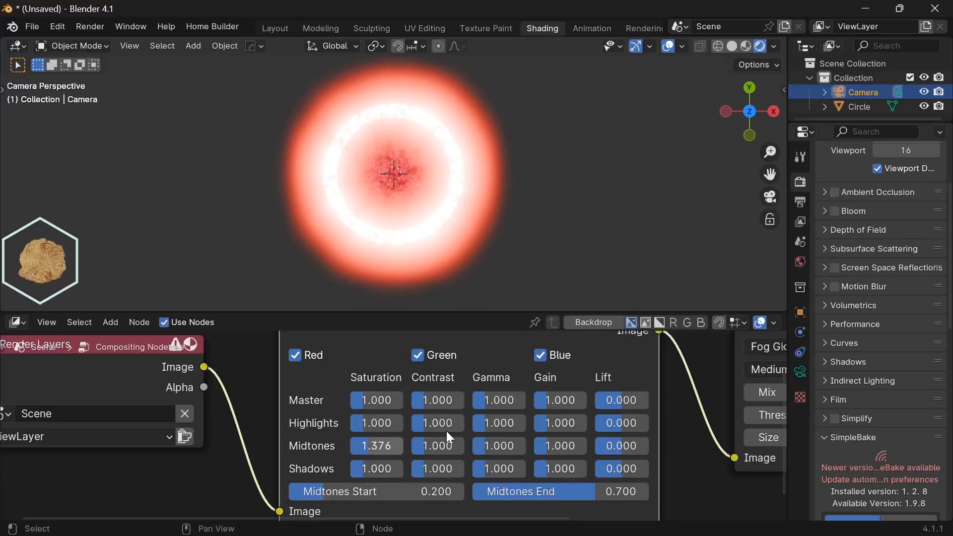
Step: Disable the Color Correction node's Green and Blue channels, and switch the node area back to the Shader Editor
{"action": "scroll", "coordinate": [466, 424], "scroll_direction": "down", "scroll_amount": 3}
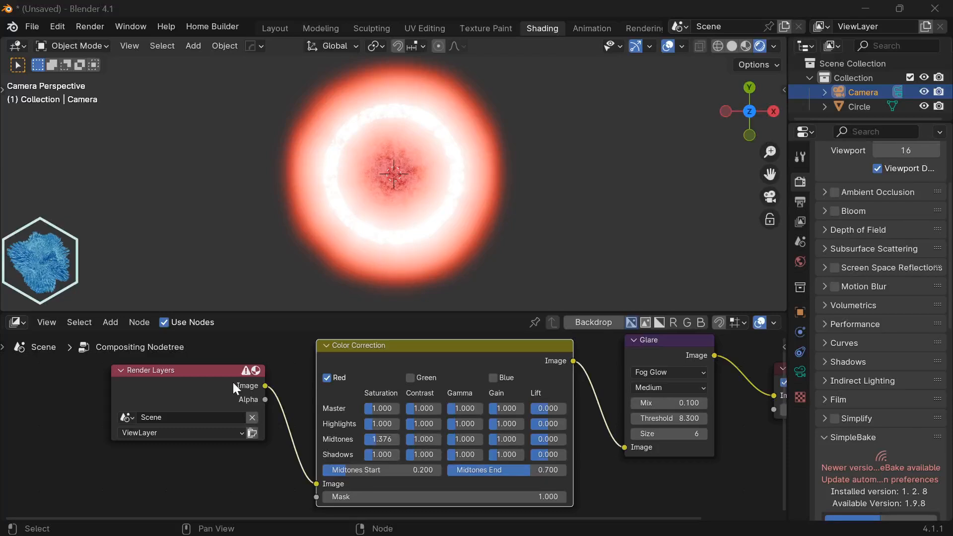
{"action": "left_click", "coordinate": [19, 322]}
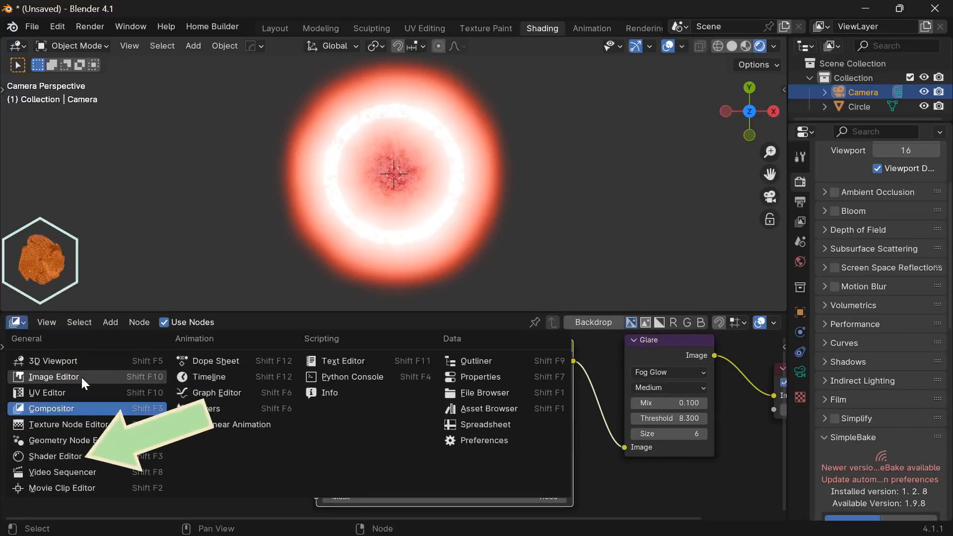
{"action": "left_click", "coordinate": [82, 457]}
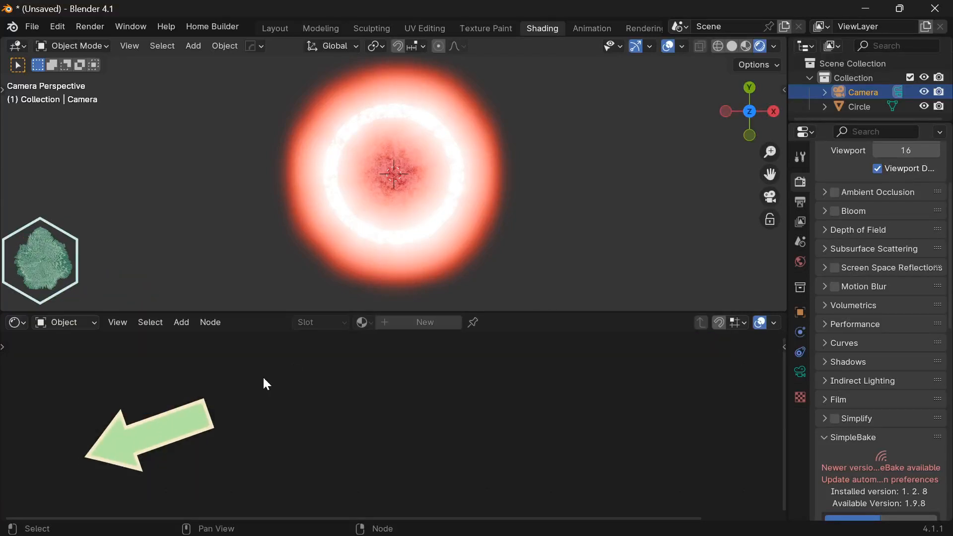
Step: Select the circle and set the Strength of the Emission node fed by the black-to-red color ramp to about 147.3
{"action": "left_click", "coordinate": [385, 211]}
{"action": "scroll", "coordinate": [325, 416], "scroll_direction": "down", "scroll_amount": 2}
{"action": "middle_click_drag", "start_coordinate": [299, 441], "coordinate": [392, 360]}
{"action": "middle_click_drag", "start_coordinate": [269, 432], "coordinate": [449, 392]}
{"action": "middle_click_drag", "start_coordinate": [279, 427], "coordinate": [425, 455]}
{"action": "scroll", "coordinate": [383, 435], "scroll_direction": "up", "scroll_amount": 5}
{"action": "scroll", "coordinate": [425, 455], "scroll_direction": "up", "scroll_amount": 3}
{"action": "left_click_drag", "start_coordinate": [373, 421], "coordinate": [263, 420]}
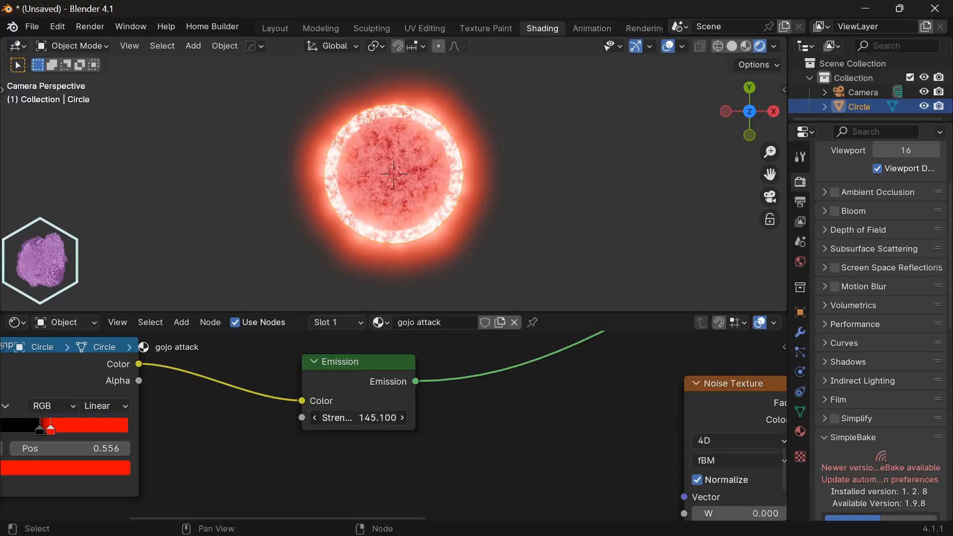
{"action": "left_click_drag", "start_coordinate": [378, 418], "coordinate": [379, 416]}
{"action": "left_click", "coordinate": [600, 253]}
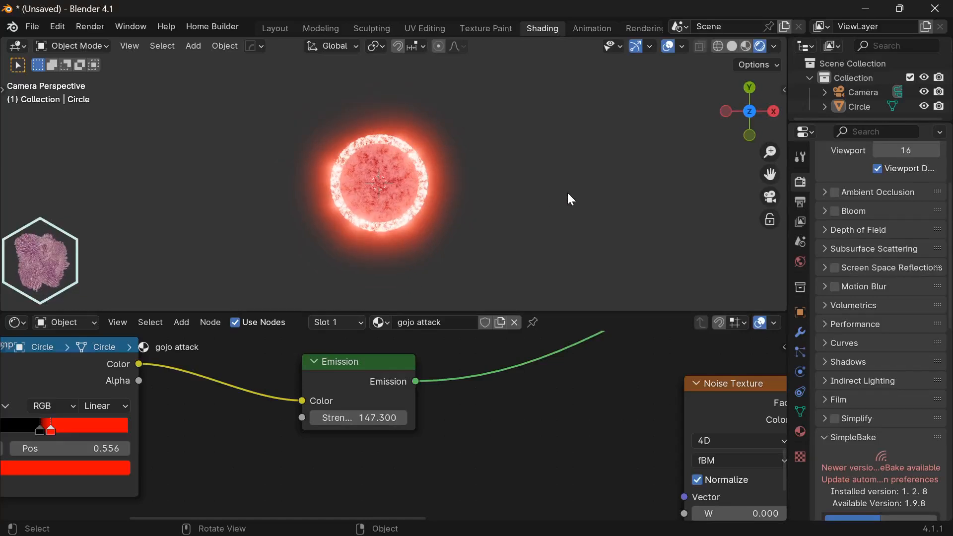
Step: Add a Displace modifier to the circle, create a new texture for it and open that texture's settings
{"action": "left_click", "coordinate": [799, 331]}
{"action": "left_click", "coordinate": [859, 185]}
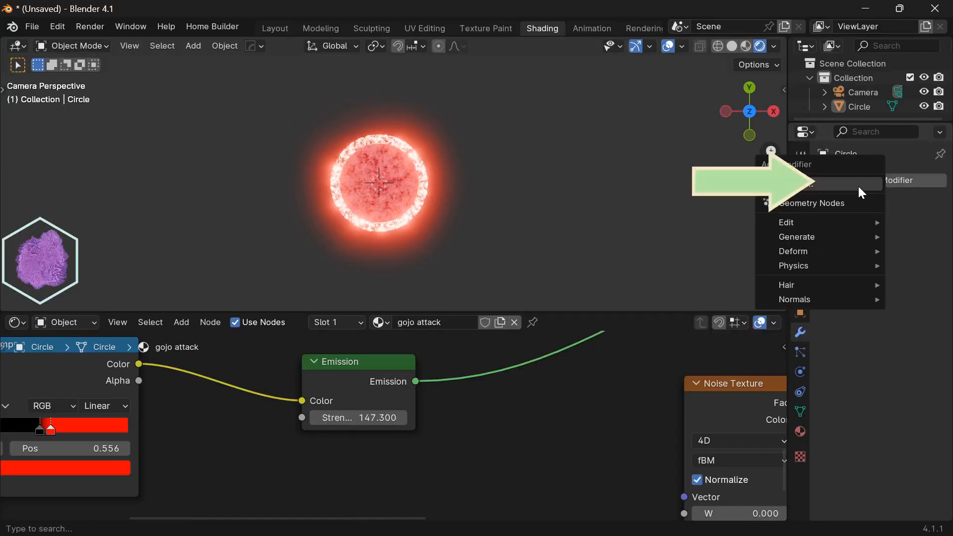
{"action": "mouse_move", "coordinate": [807, 249]}
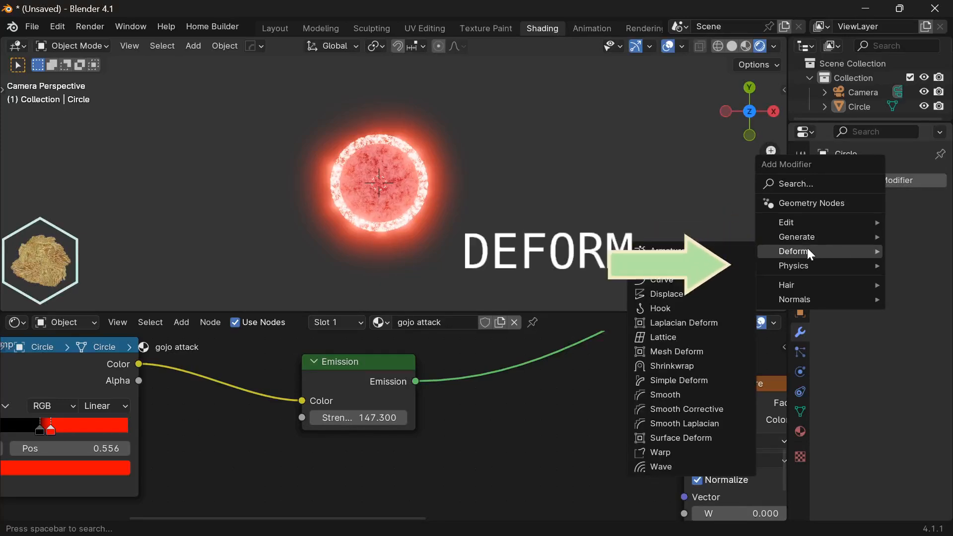
{"action": "left_click", "coordinate": [683, 293]}
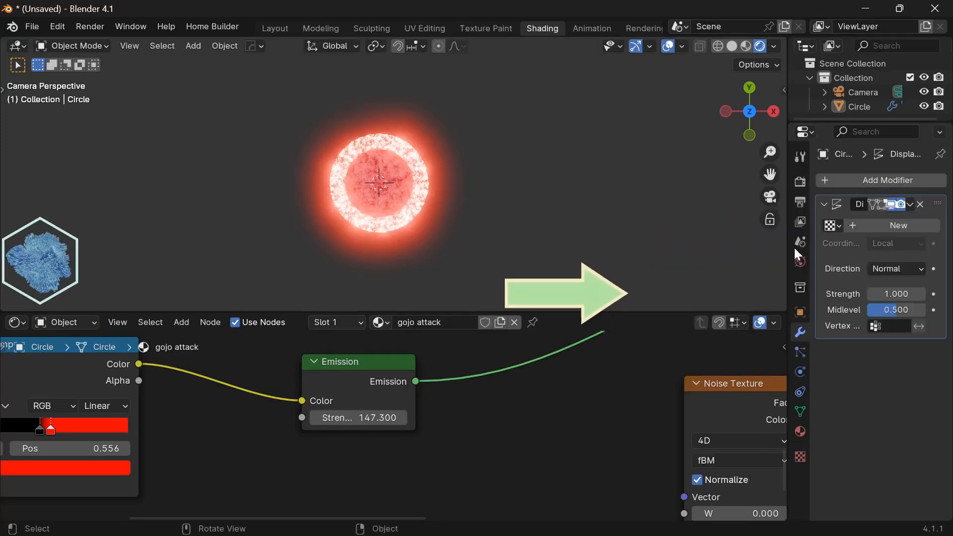
{"action": "left_click", "coordinate": [884, 222]}
{"action": "left_click", "coordinate": [800, 457]}
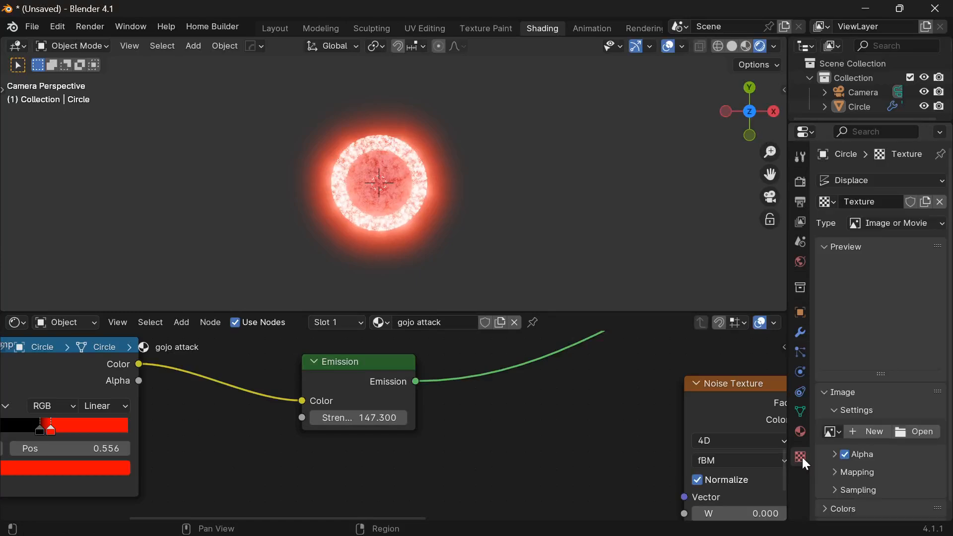
Step: Set the displacement texture's type to Clouds and the Displace modifier's Direction to Y
{"action": "left_click", "coordinate": [893, 223]}
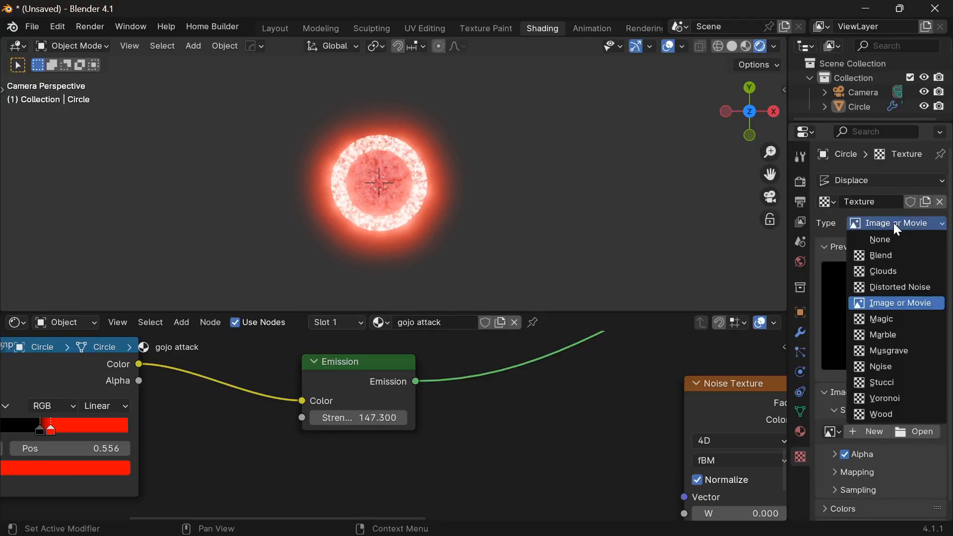
{"action": "left_click", "coordinate": [888, 271]}
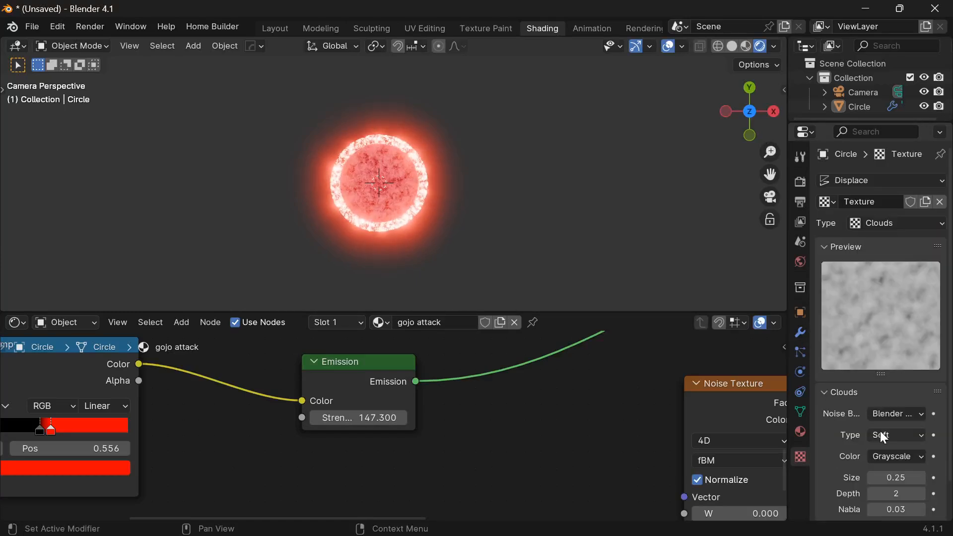
{"action": "mouse_move", "coordinate": [883, 475]}
{"action": "left_mouse_down"}
{"action": "mouse_move", "coordinate": [937, 476]}
{"action": "mouse_move", "coordinate": [895, 475]}
{"action": "mouse_move", "coordinate": [900, 469]}
{"action": "left_mouse_up"}
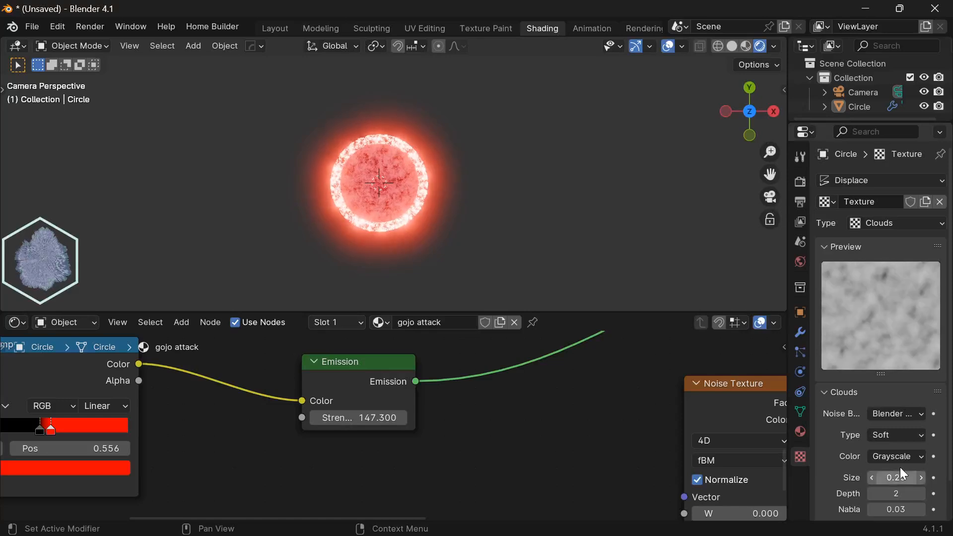
{"action": "left_click", "coordinate": [800, 333]}
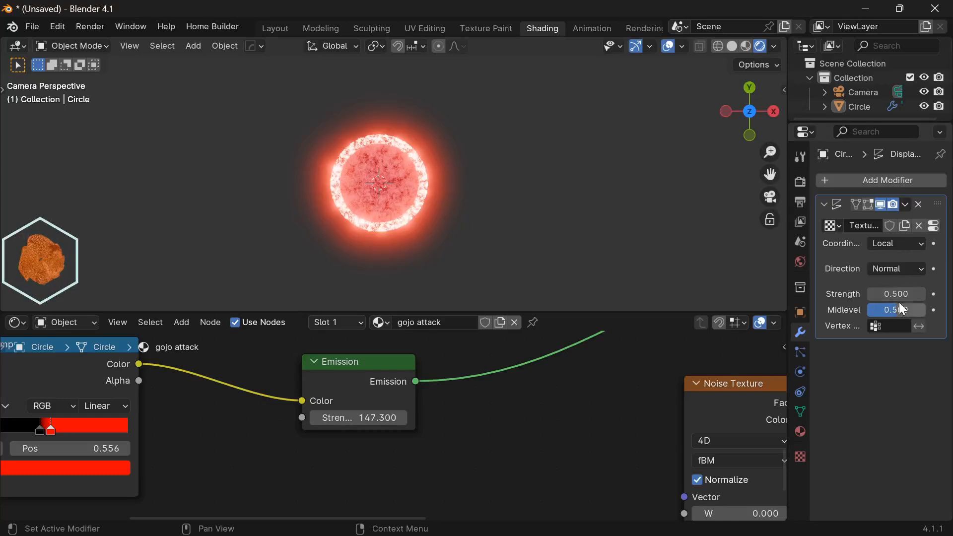
{"action": "left_click", "coordinate": [900, 268]}
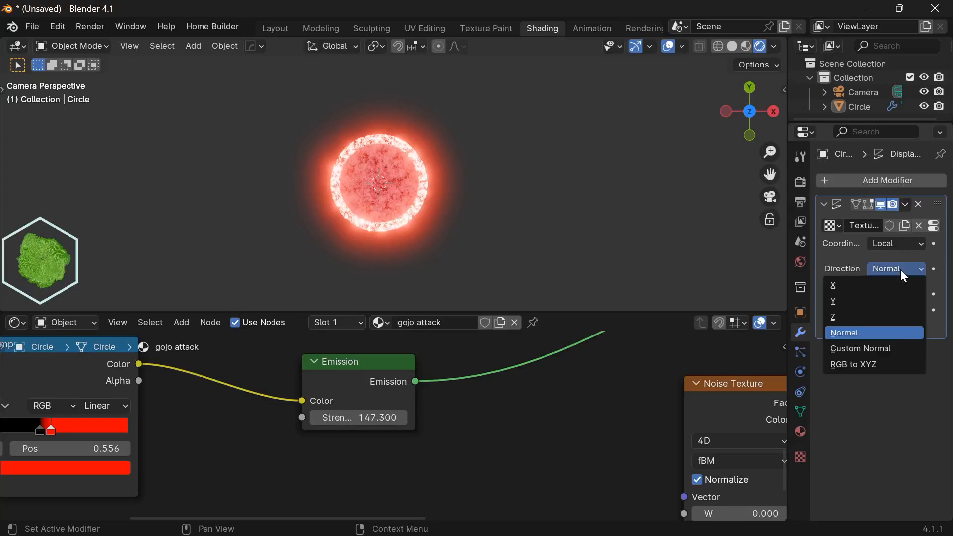
{"action": "left_click", "coordinate": [883, 298]}
Step: Duplicate the Displace modifier and set the copy's Direction to X
{"action": "left_click", "coordinate": [905, 204]}
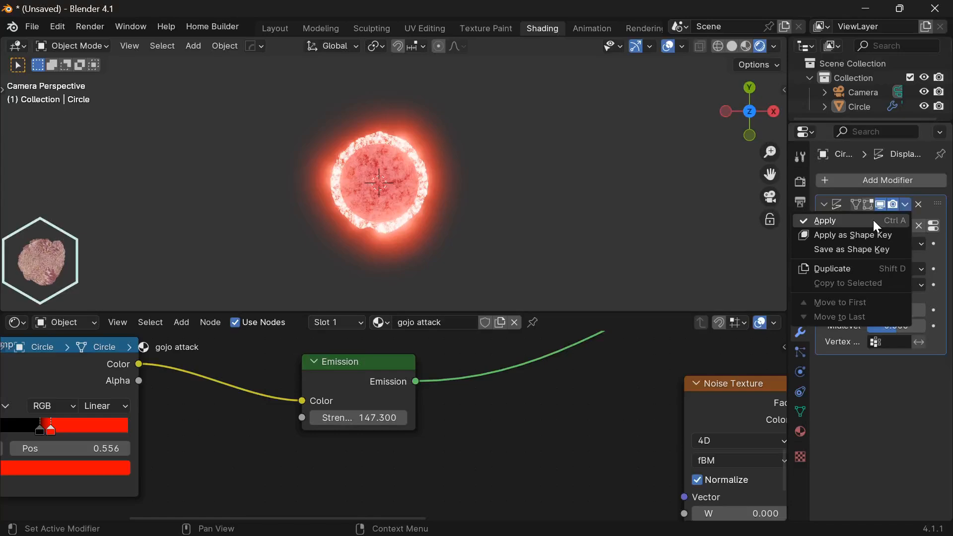
{"action": "left_click", "coordinate": [847, 268]}
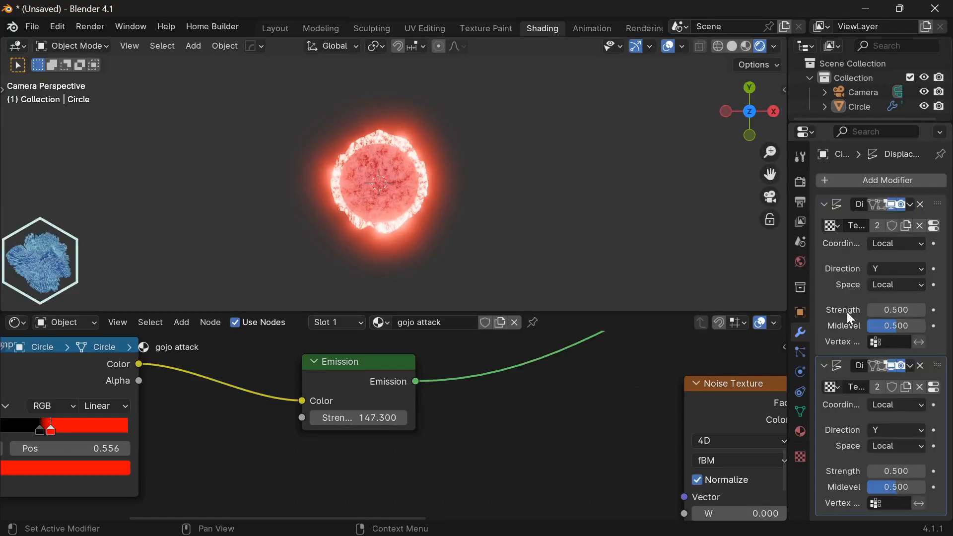
{"action": "left_click", "coordinate": [890, 430]}
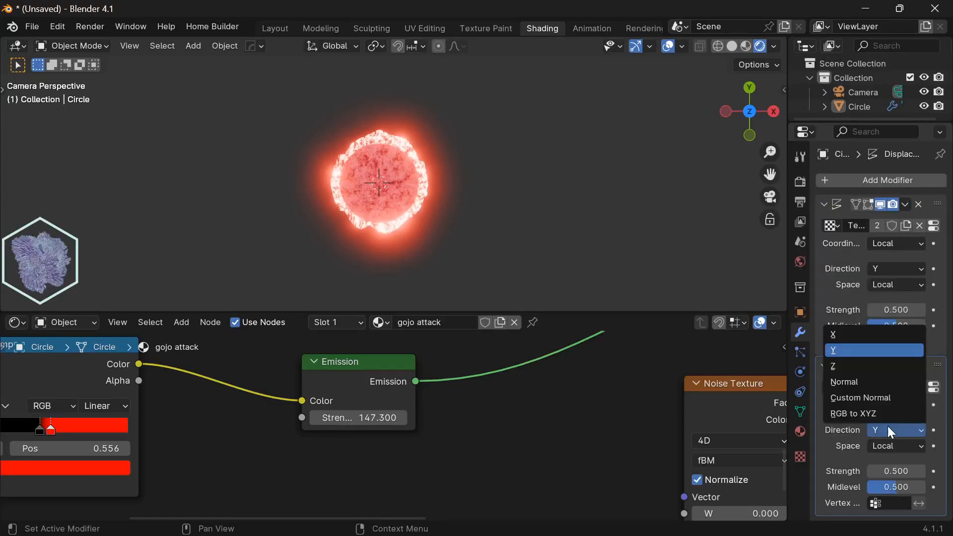
{"action": "left_click", "coordinate": [867, 337]}
{"action": "scroll", "coordinate": [609, 187], "scroll_direction": "up", "scroll_amount": 3}
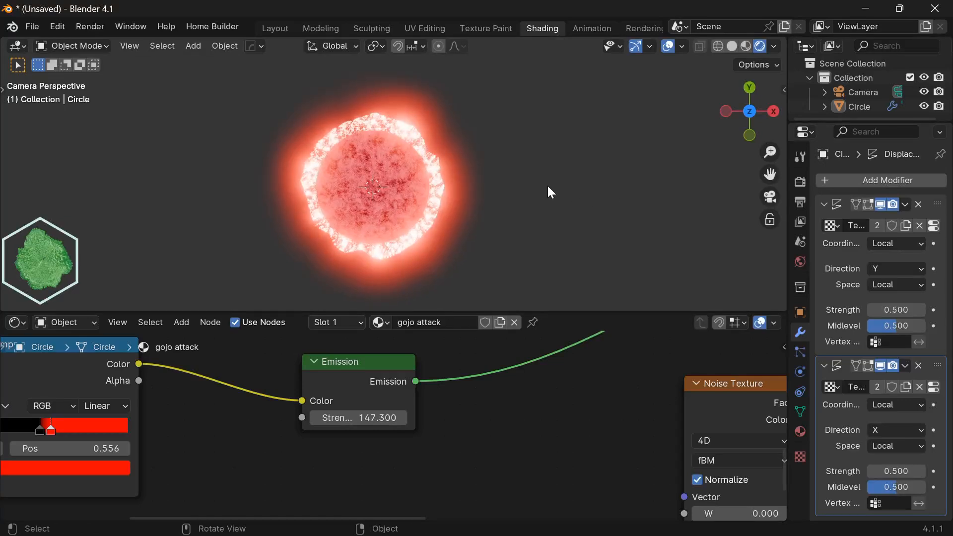
Step: Set the texture Coordinates of both Displace modifiers to Global
{"action": "left_click", "coordinate": [898, 243]}
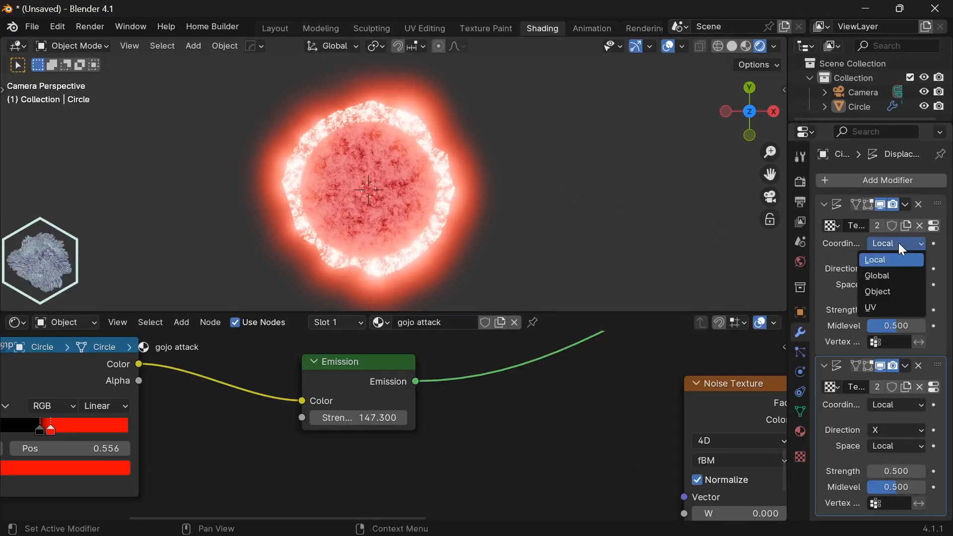
{"action": "left_click", "coordinate": [881, 272]}
{"action": "left_click", "coordinate": [898, 404]}
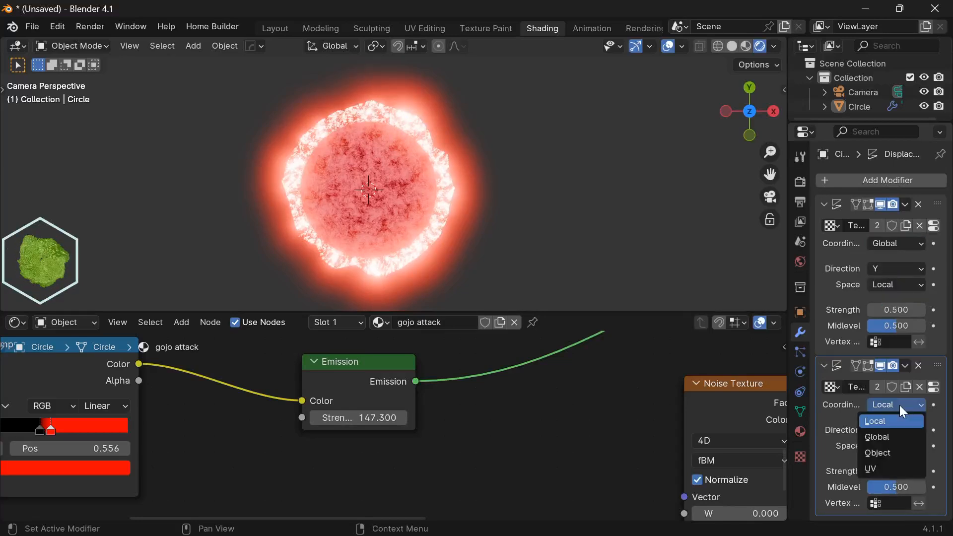
{"action": "left_click", "coordinate": [885, 435]}
Step: Drive the circle's Z rotation with the expression -frame/300 and play the animation
{"action": "left_click", "coordinate": [440, 227]}
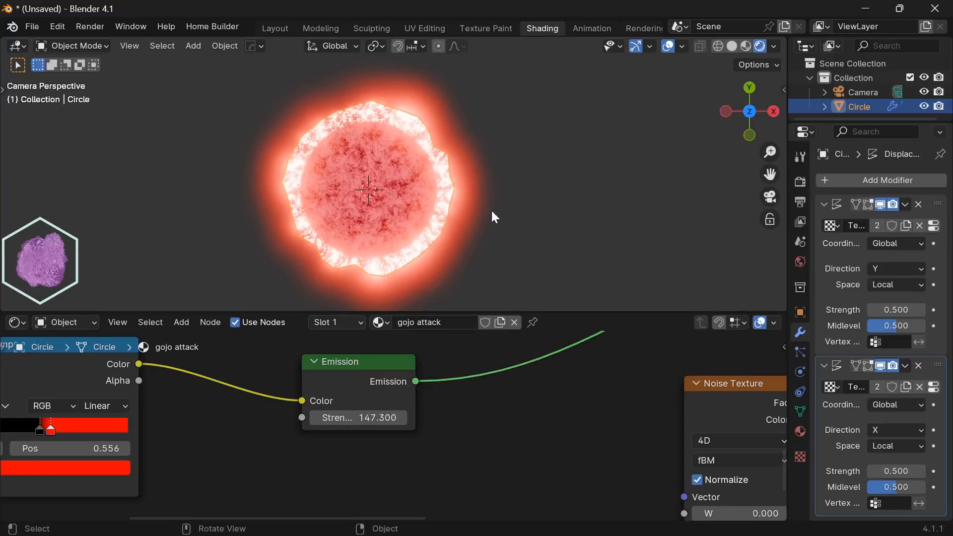
{"action": "key", "text": "n"}
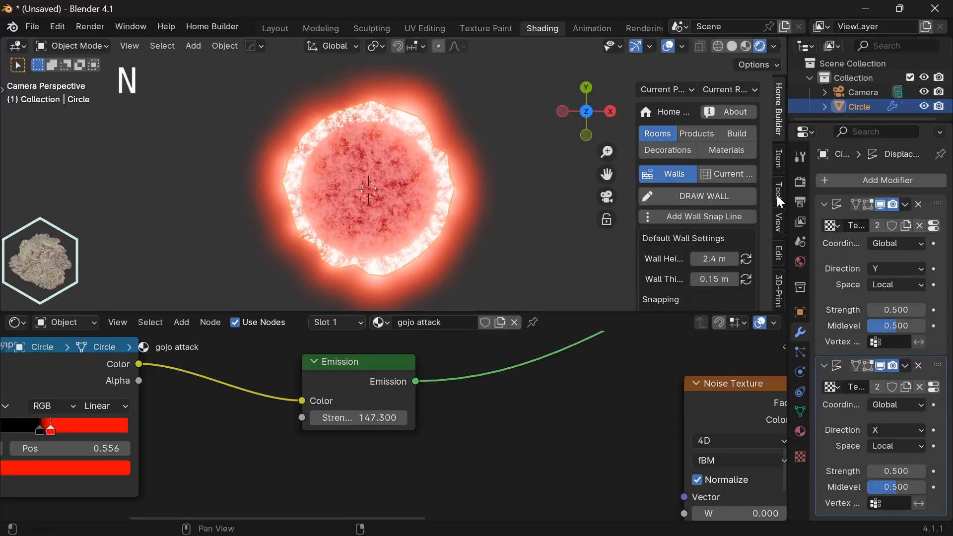
{"action": "left_click", "coordinate": [779, 157]}
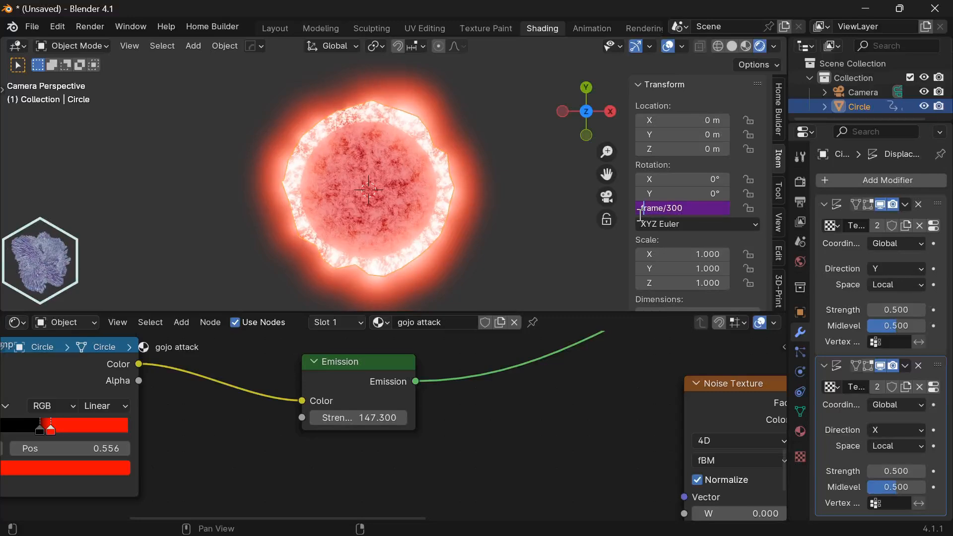
{"action": "key", "text": "Return"}
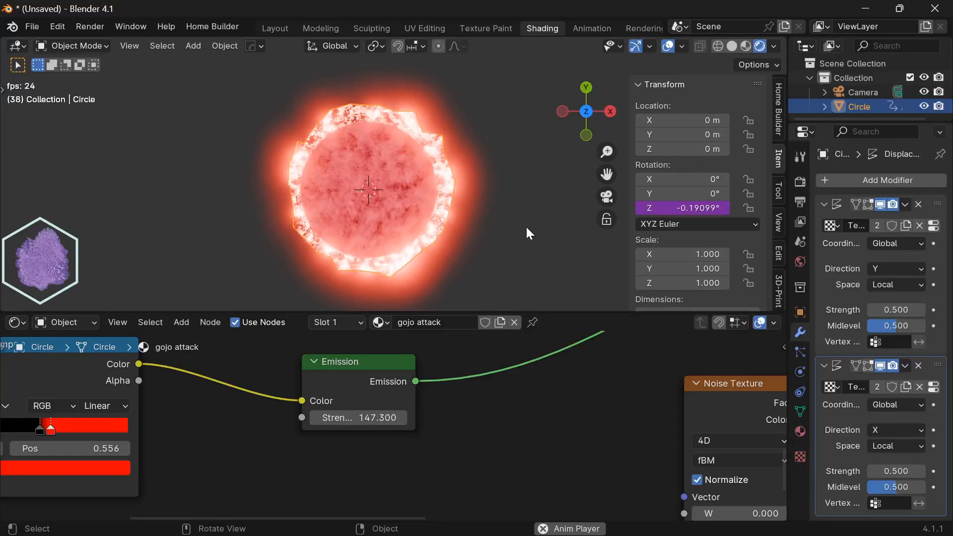
{"action": "key", "text": "n"}
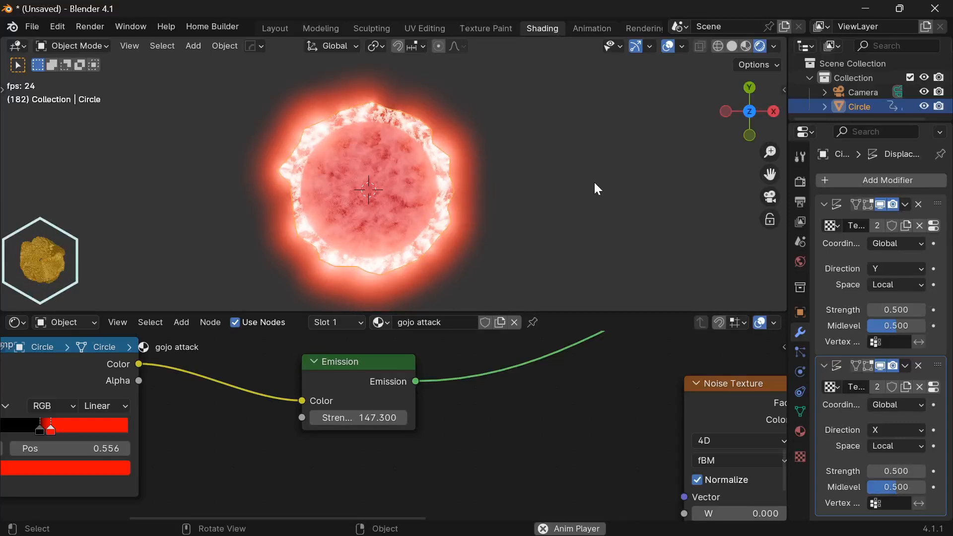
Step: Add a Subdivision Surface modifier to the circle and set its viewport levels to 2
{"action": "left_click", "coordinate": [871, 180]}
{"action": "mouse_move", "coordinate": [865, 170]}
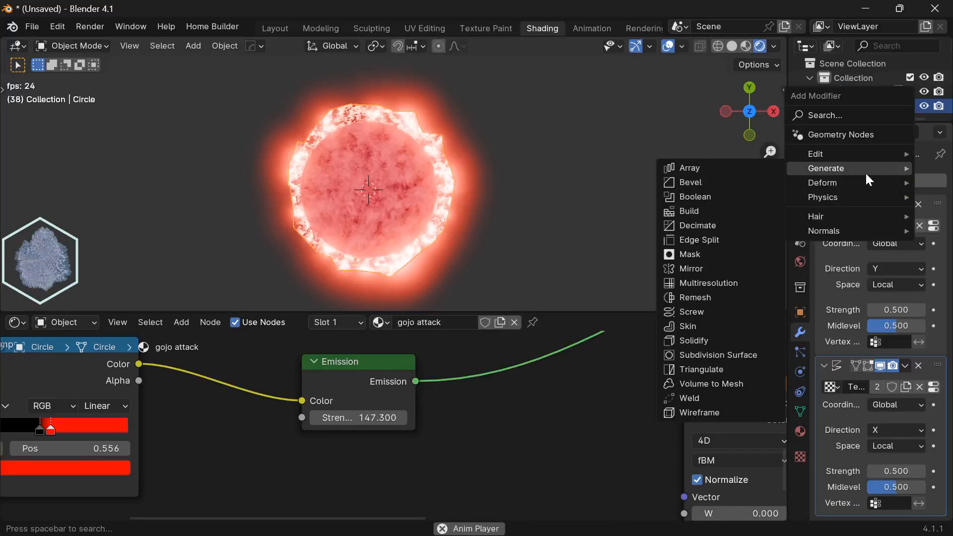
{"action": "left_click", "coordinate": [705, 356]}
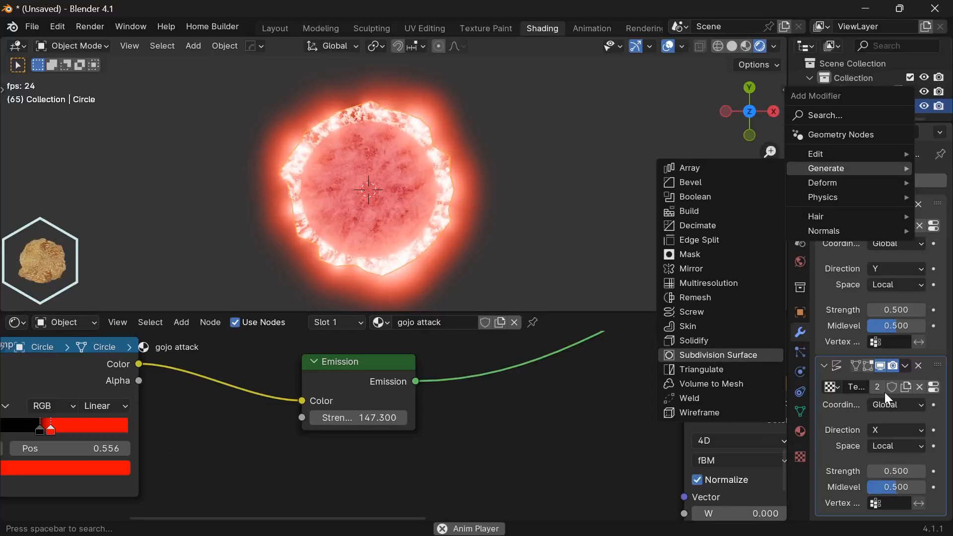
{"action": "scroll", "coordinate": [883, 391], "scroll_direction": "down", "scroll_amount": 1}
{"action": "scroll", "coordinate": [882, 388], "scroll_direction": "down", "scroll_amount": 4}
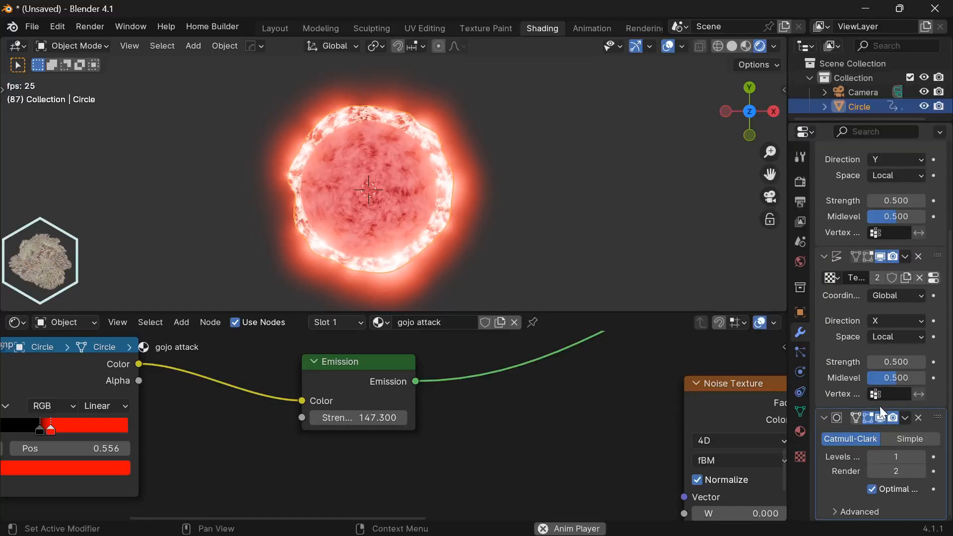
{"action": "left_click", "coordinate": [921, 457]}
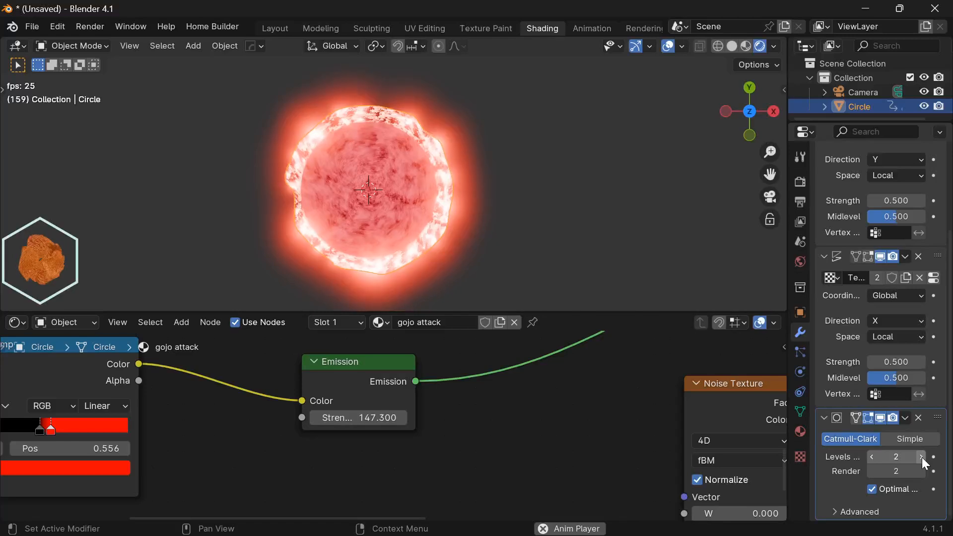
Step: Change the pink stop at position 0.589 to bright red in the color ramp feeding the Emission node with strength 1.800
{"action": "scroll", "coordinate": [398, 374], "scroll_direction": "down", "scroll_amount": 5}
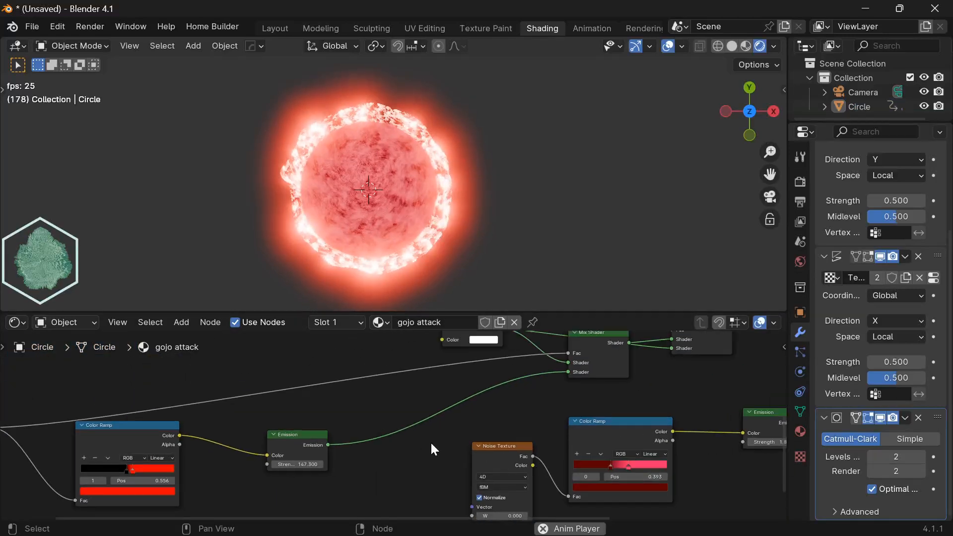
{"action": "middle_click_drag", "start_coordinate": [446, 420], "coordinate": [460, 351]}
{"action": "middle_click_drag", "start_coordinate": [308, 447], "coordinate": [286, 426]}
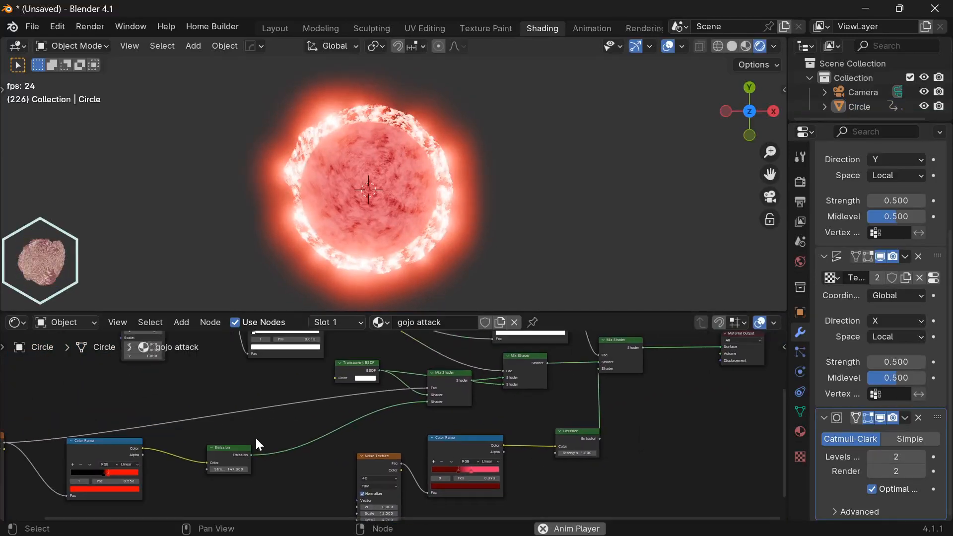
{"action": "scroll", "coordinate": [531, 451], "scroll_direction": "up", "scroll_amount": 3}
{"action": "middle_click_drag", "start_coordinate": [614, 495], "coordinate": [516, 479]}
{"action": "scroll", "coordinate": [516, 478], "scroll_direction": "up", "scroll_amount": 6}
{"action": "middle_click_drag", "start_coordinate": [407, 442], "coordinate": [383, 460]}
{"action": "scroll", "coordinate": [467, 474], "scroll_direction": "up", "scroll_amount": 5}
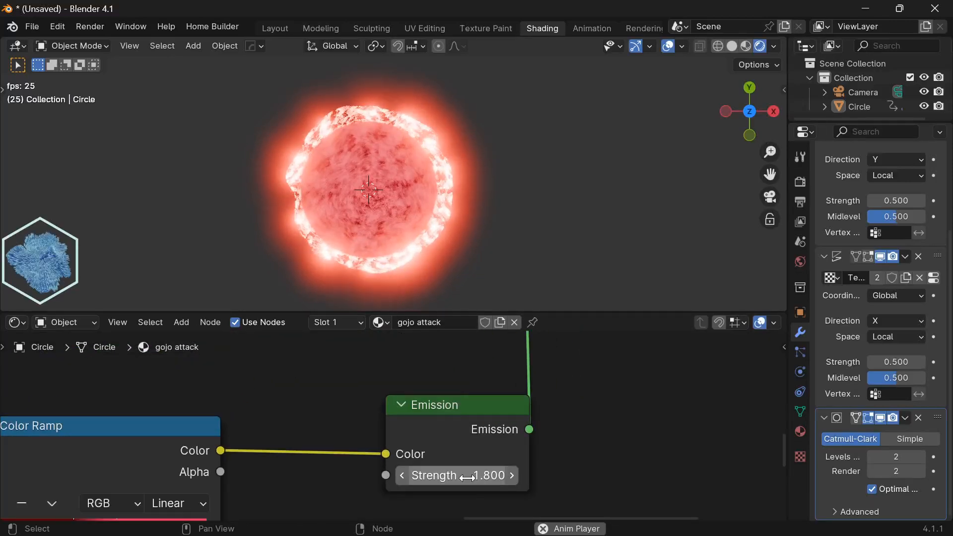
{"action": "middle_click_drag", "start_coordinate": [340, 502], "coordinate": [459, 432]}
{"action": "scroll", "coordinate": [459, 431], "scroll_direction": "up", "scroll_amount": 2}
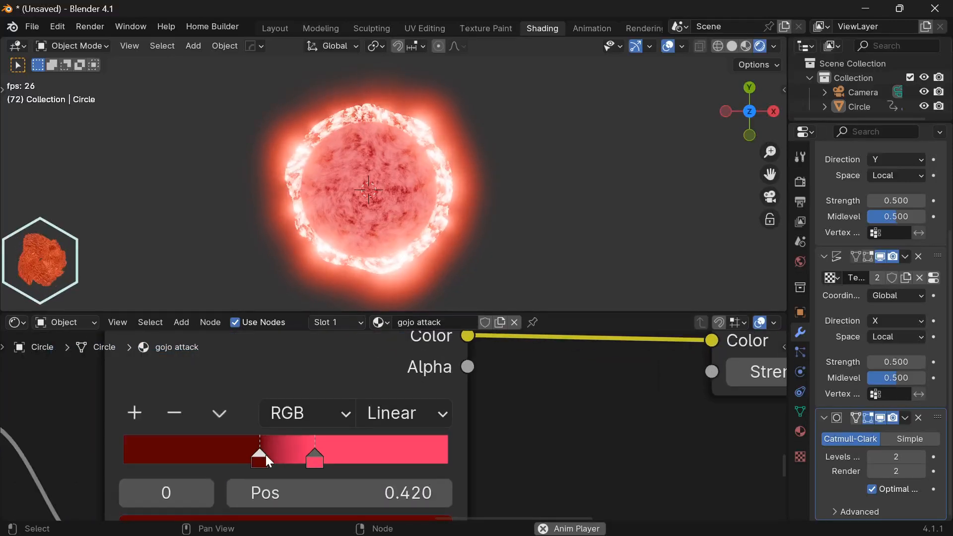
{"action": "left_click_drag", "start_coordinate": [294, 457], "coordinate": [253, 452]}
{"action": "left_click", "coordinate": [317, 456]}
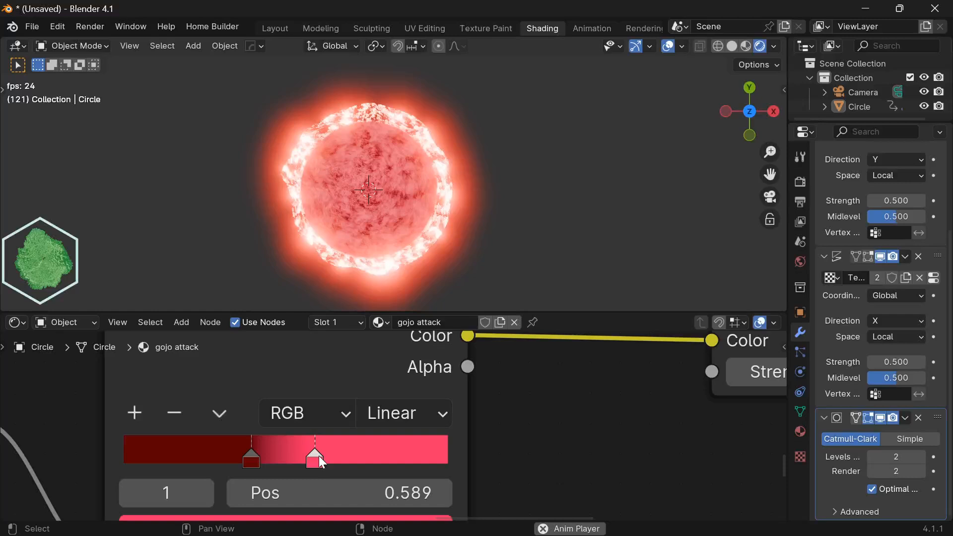
{"action": "middle_click_drag", "start_coordinate": [319, 456], "coordinate": [337, 394]}
{"action": "middle_click_drag", "start_coordinate": [356, 470], "coordinate": [600, 470]}
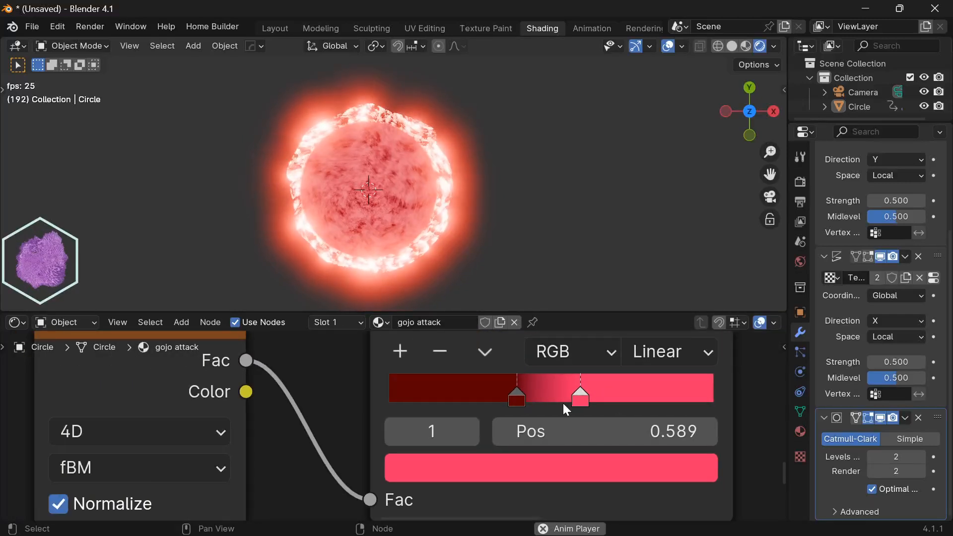
{"action": "left_click", "coordinate": [549, 466]}
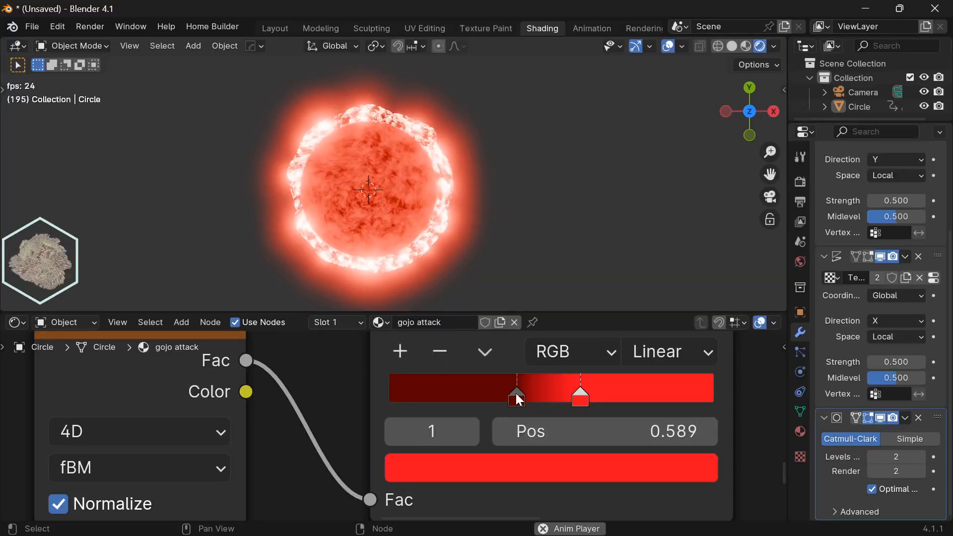
Step: Try moving the bright red stop of the color ramp to position 0.541, and undo the move
{"action": "mouse_move", "coordinate": [516, 393]}
{"action": "left_mouse_down"}
{"action": "mouse_move", "coordinate": [539, 392]}
{"action": "mouse_move", "coordinate": [517, 392]}
{"action": "left_mouse_up"}
{"action": "left_click_drag", "start_coordinate": [581, 397], "coordinate": [562, 387]}
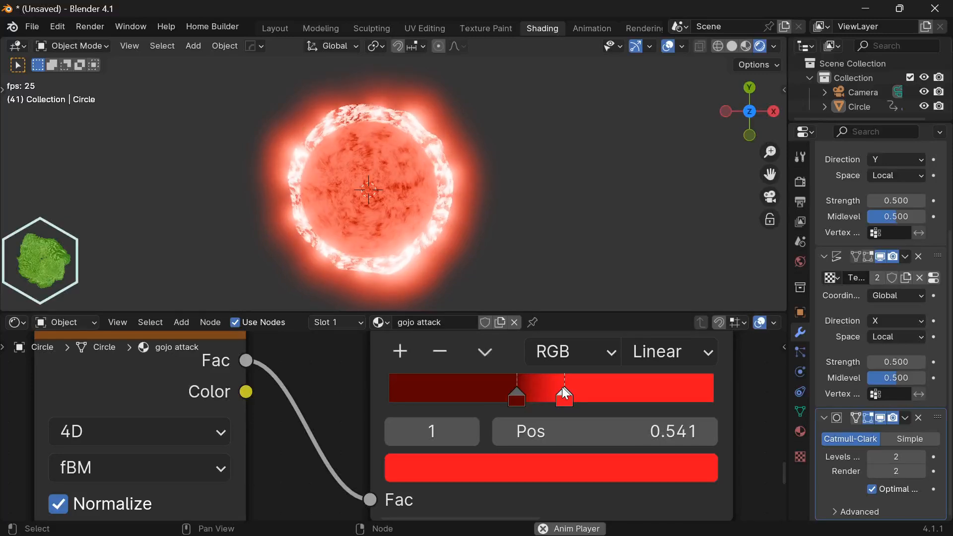
{"action": "key", "text": "ctrl+z"}
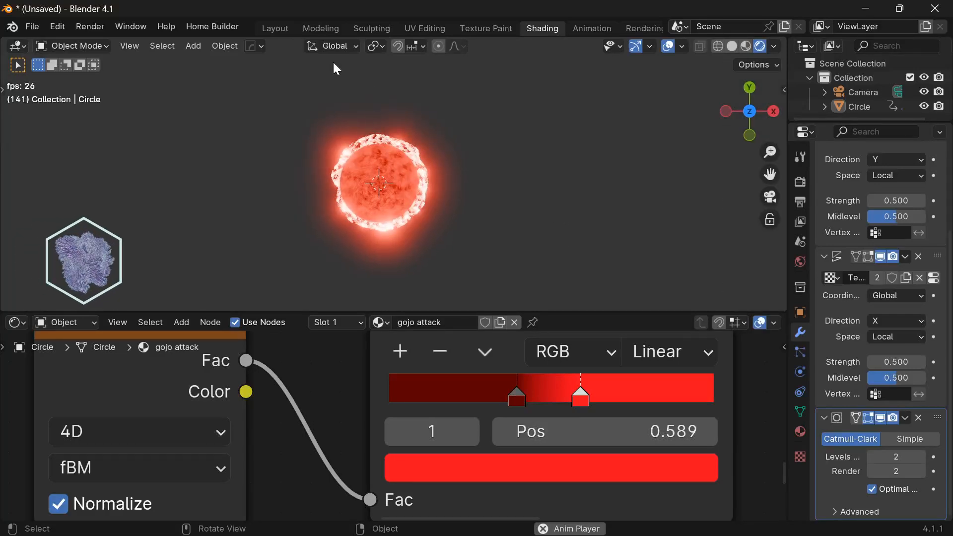
Step: Switch to the Layout workspace and set its viewport compositor to Always
{"action": "left_click", "coordinate": [275, 28]}
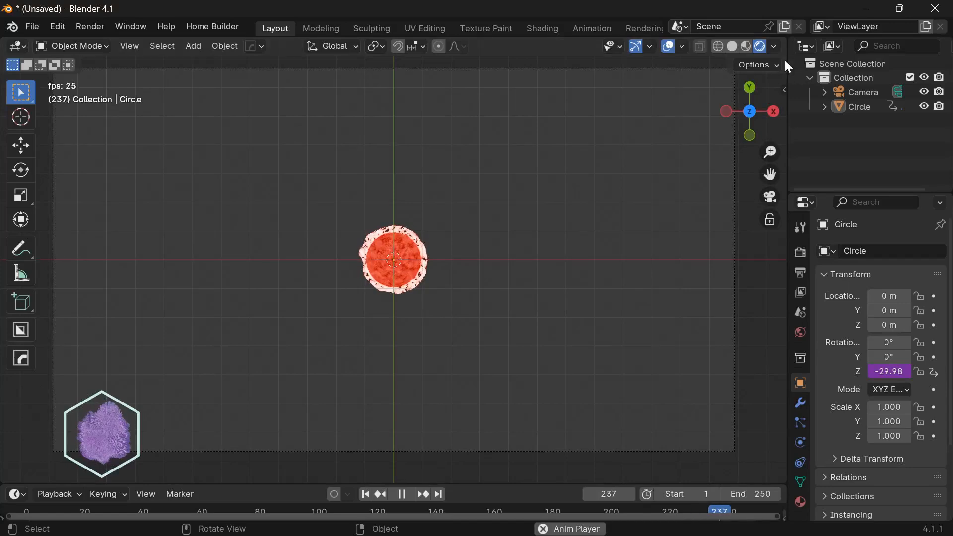
{"action": "left_click", "coordinate": [774, 45]}
{"action": "left_click", "coordinate": [812, 262]}
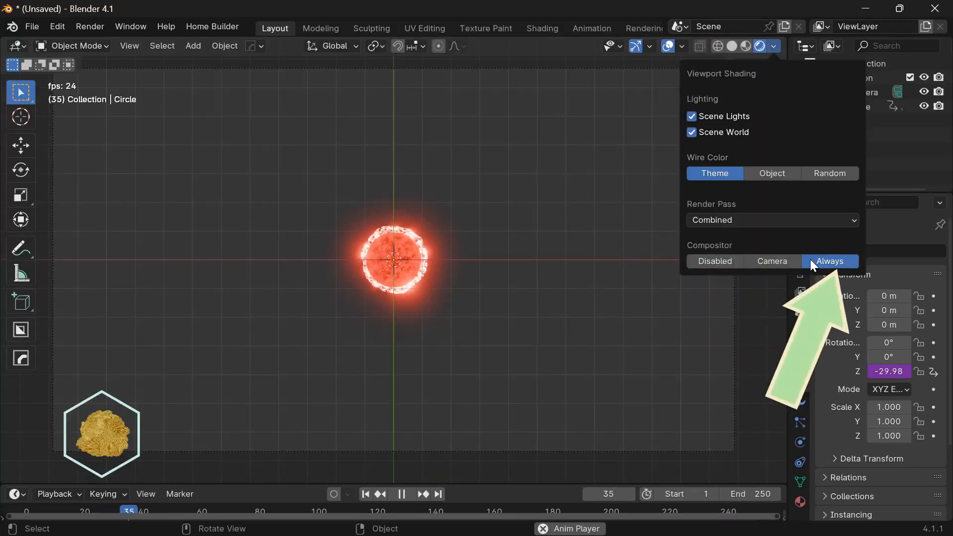
Step: Add a mesh circle at the origin and set its vertex count to 5
{"action": "mouse_move", "coordinate": [519, 302]}
{"action": "middle_mouse_down"}
{"action": "mouse_move", "coordinate": [485, 270]}
{"action": "mouse_move", "coordinate": [491, 319]}
{"action": "mouse_move", "coordinate": [472, 189]}
{"action": "mouse_move", "coordinate": [519, 370]}
{"action": "mouse_move", "coordinate": [476, 291]}
{"action": "middle_mouse_up"}
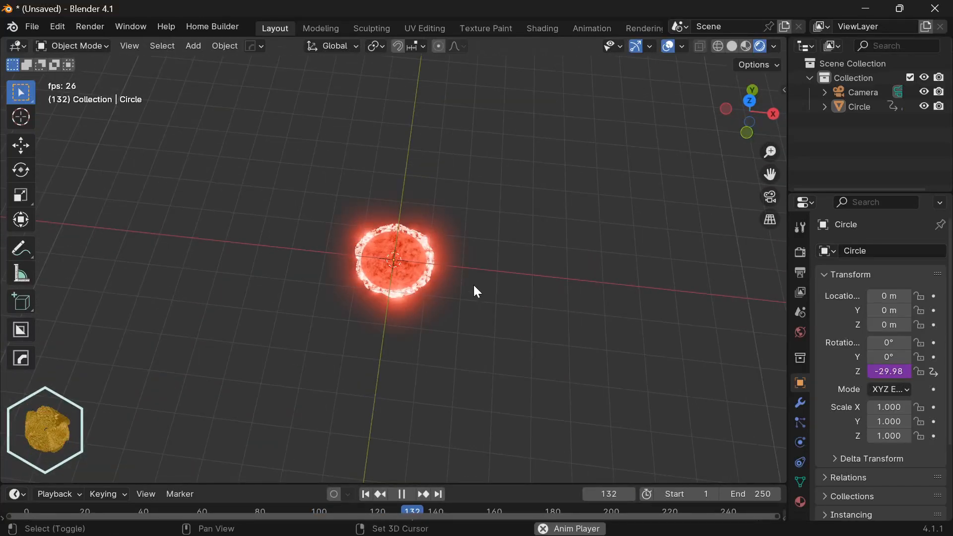
{"action": "key", "text": "shift+a"}
{"action": "mouse_move", "coordinate": [442, 236]}
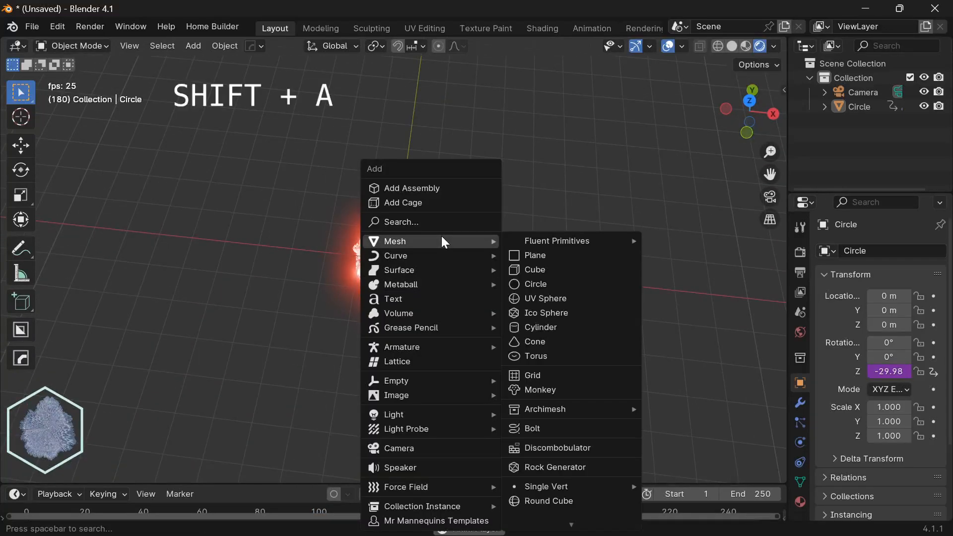
{"action": "left_click", "coordinate": [548, 284]}
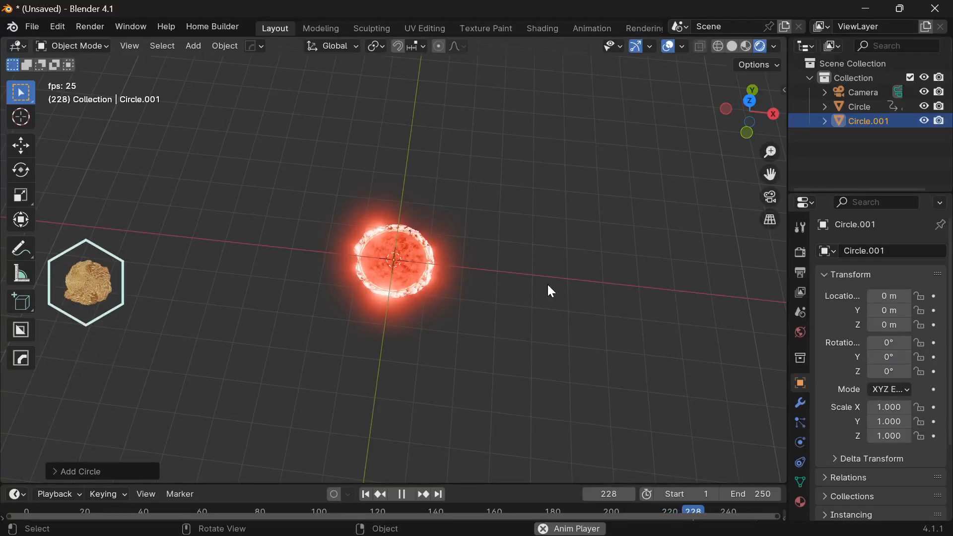
{"action": "left_click", "coordinate": [57, 470]}
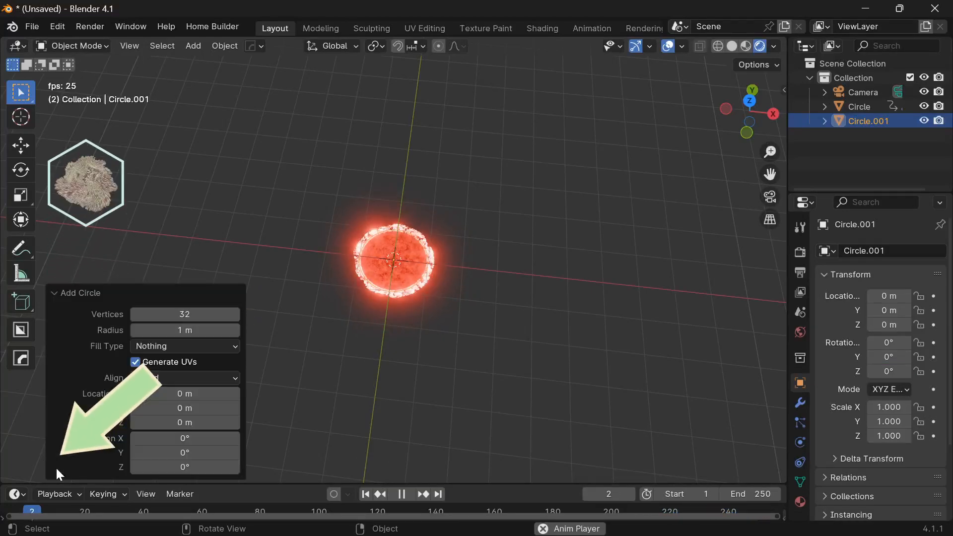
{"action": "left_click", "coordinate": [184, 314]}
{"action": "type", "text": "5"}
{"action": "key", "text": "Return"}
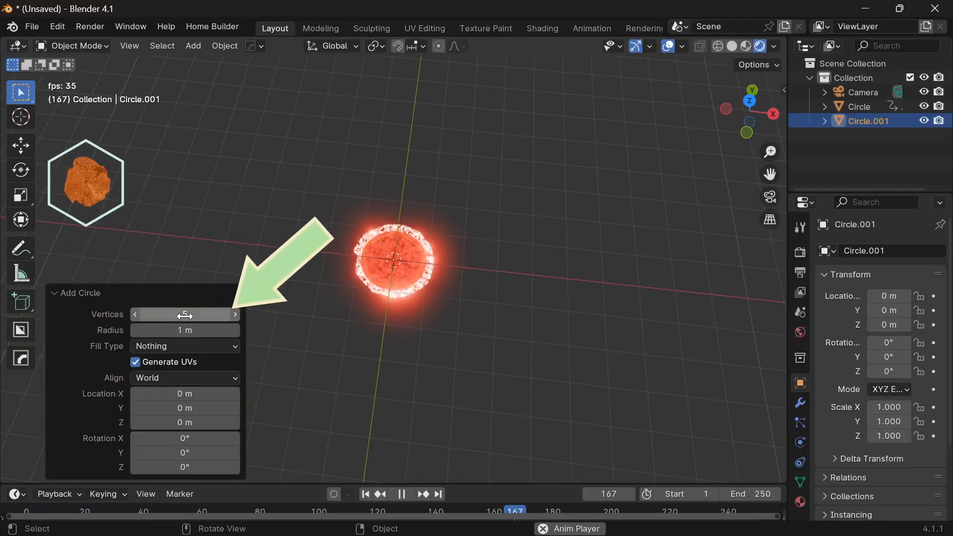
{"action": "left_click", "coordinate": [416, 344]}
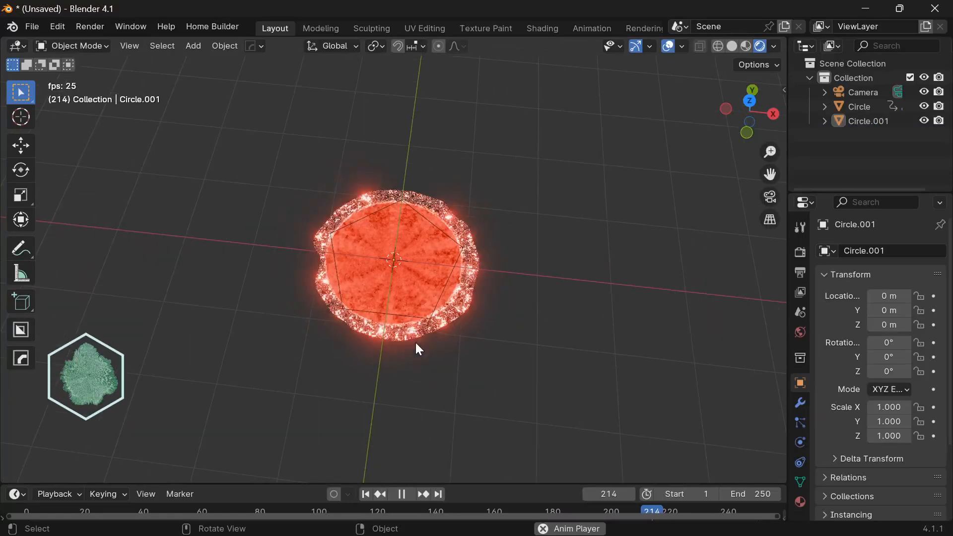
Step: Move the five-vertex circle about 0.186 m down along the global Z axis, below the glowing disc
{"action": "left_click", "coordinate": [439, 308]}
{"action": "key", "text": "g"}
{"action": "key", "text": "z"}
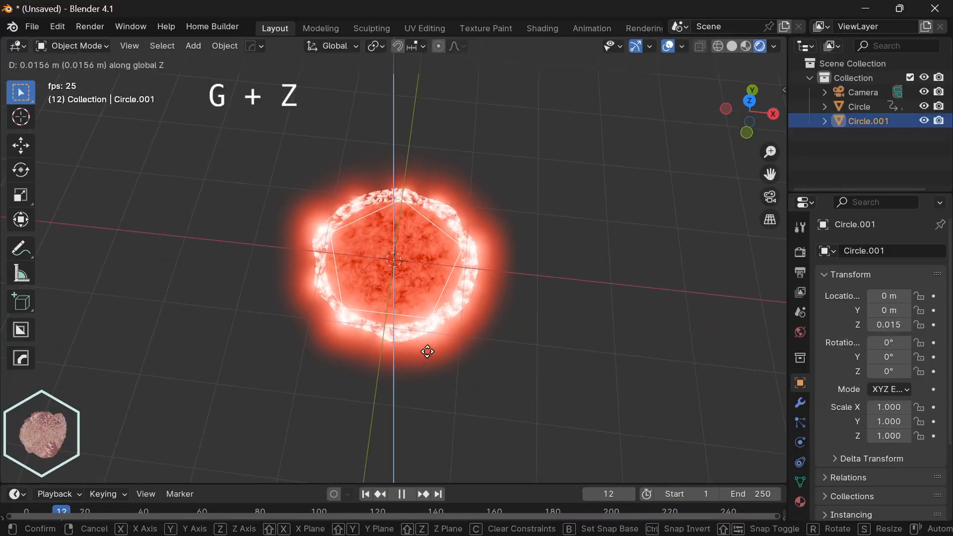
{"action": "right_click", "coordinate": [445, 332]}
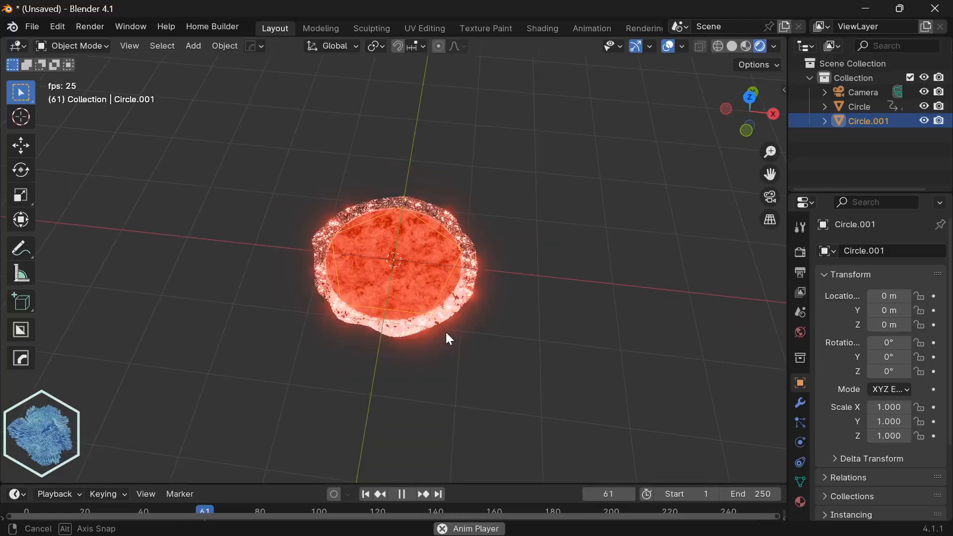
{"action": "middle_click_drag", "start_coordinate": [449, 339], "coordinate": [452, 266]}
{"action": "key", "text": "g"}
{"action": "key", "text": "z"}
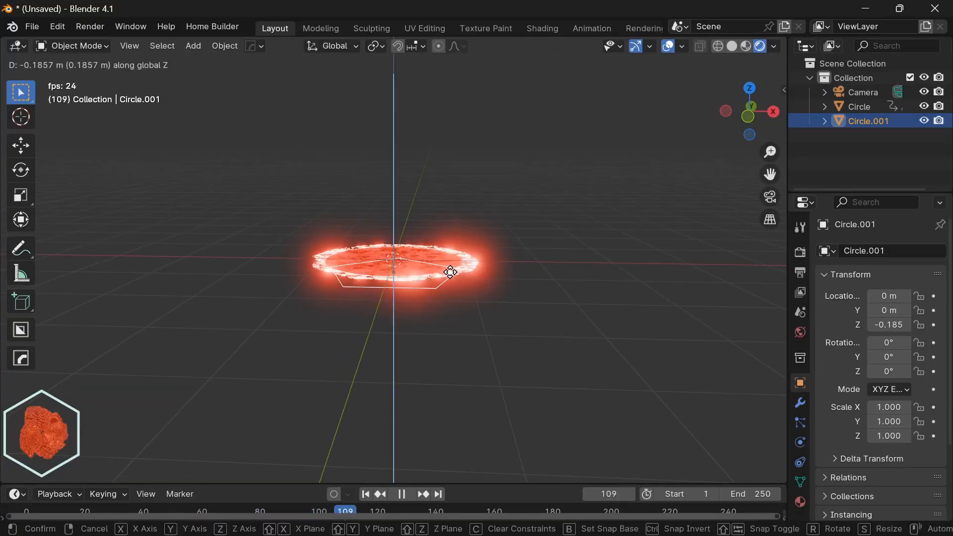
{"action": "left_click", "coordinate": [450, 272]}
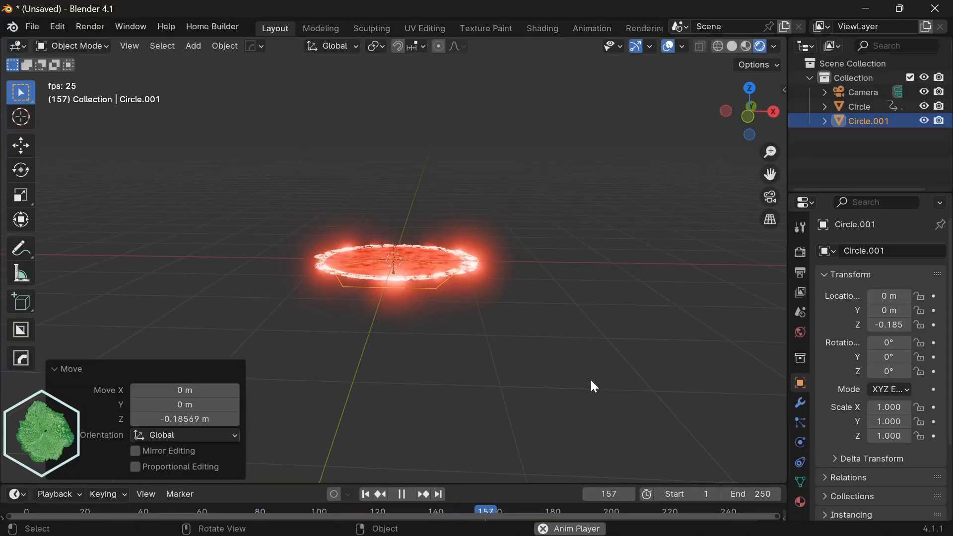
Step: Add an emitter particle system to the five-vertex circle
{"action": "left_click", "coordinate": [800, 422]}
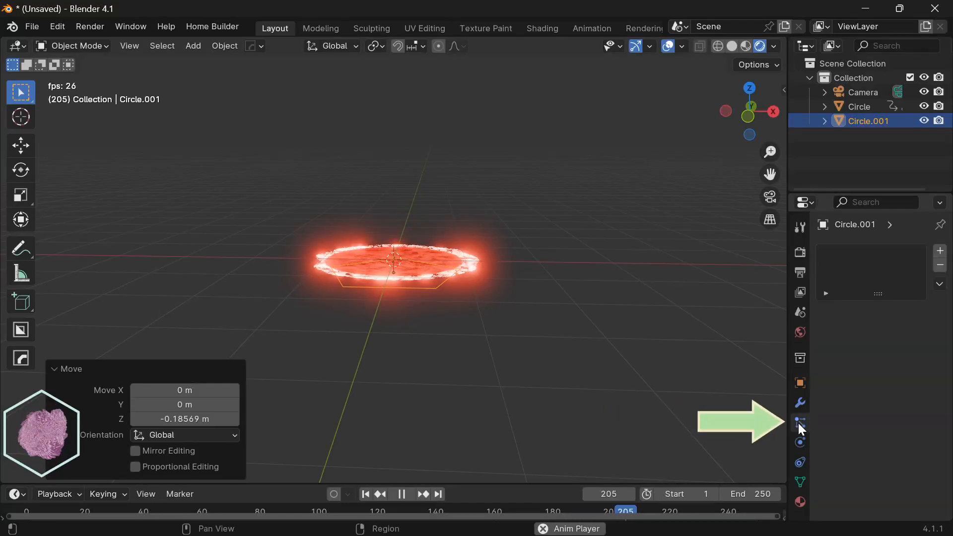
{"action": "left_click", "coordinate": [939, 252]}
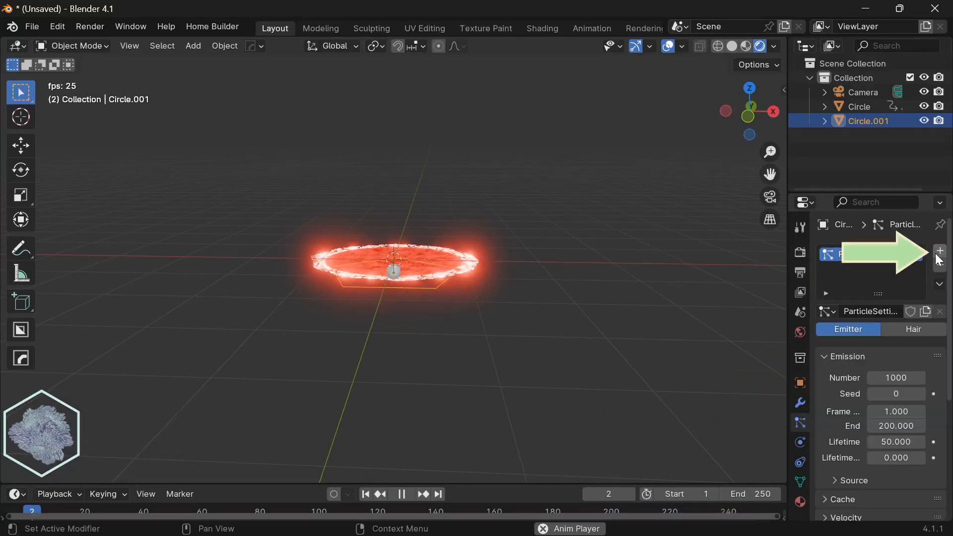
{"action": "left_click", "coordinate": [568, 321]}
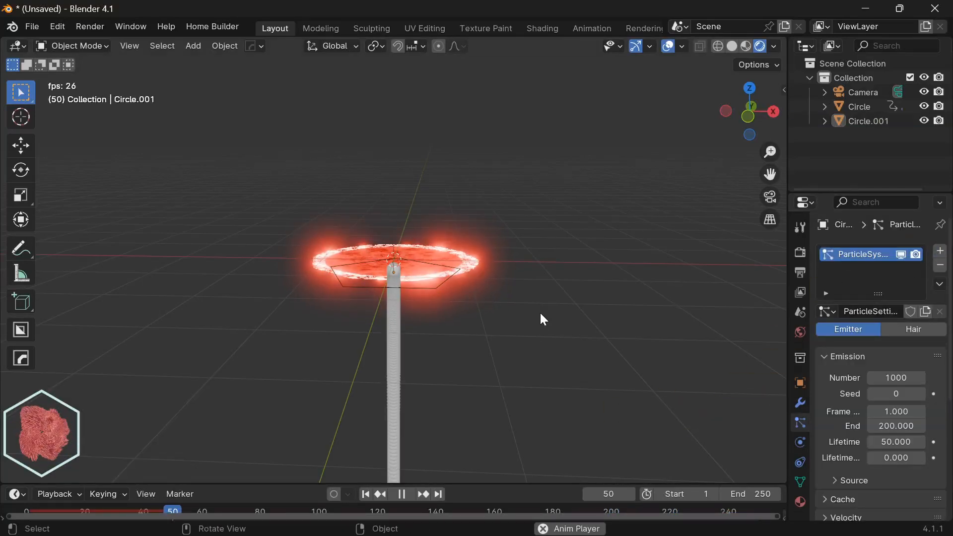
Step: Add a UV sphere and scale it uniformly to about 0.314
{"action": "key", "text": "shift+a"}
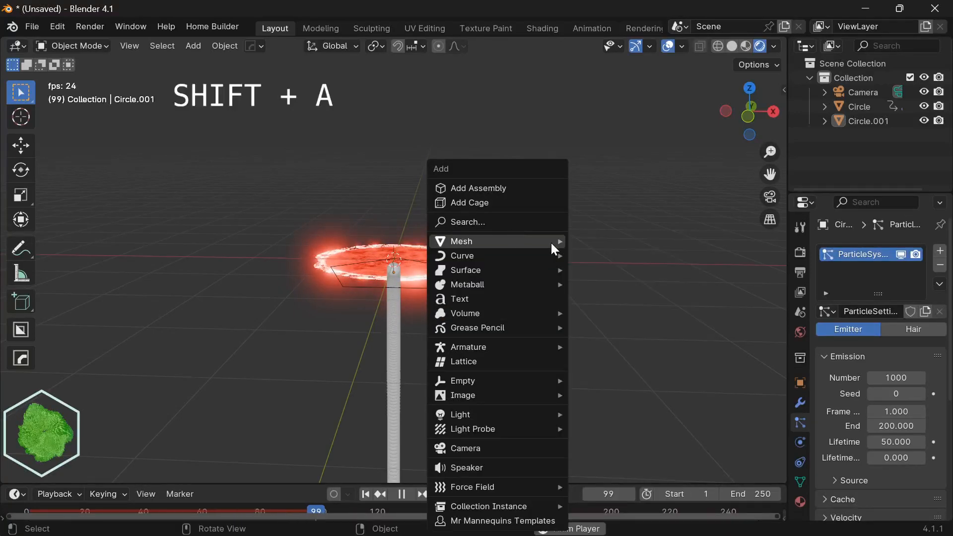
{"action": "mouse_move", "coordinate": [528, 240]}
{"action": "left_click", "coordinate": [621, 297]}
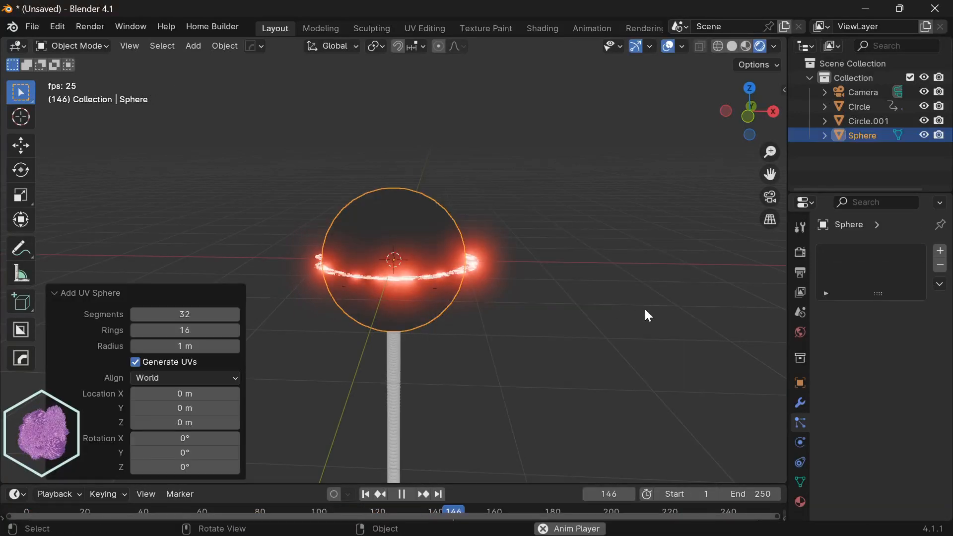
{"action": "key", "text": "s"}
{"action": "left_click", "coordinate": [474, 276]}
Step: Move the small sphere about 7.26 m along the negative X axis, well away from the glowing disc
{"action": "key", "text": "g"}
{"action": "key", "text": "x"}
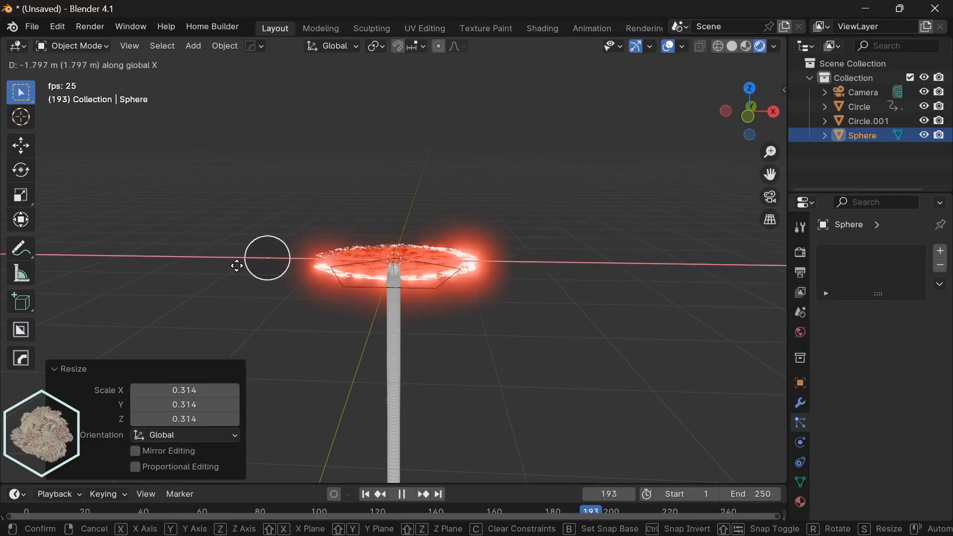
{"action": "left_click", "coordinate": [770, 270]}
{"action": "scroll", "coordinate": [438, 258], "scroll_direction": "down", "scroll_amount": 2}
{"action": "middle_click_drag", "start_coordinate": [396, 280], "coordinate": [526, 293], "text": "shift"}
Step: Give the sphere a new material with a red emission color and an emission strength of about 39.30
{"action": "left_click", "coordinate": [800, 502]}
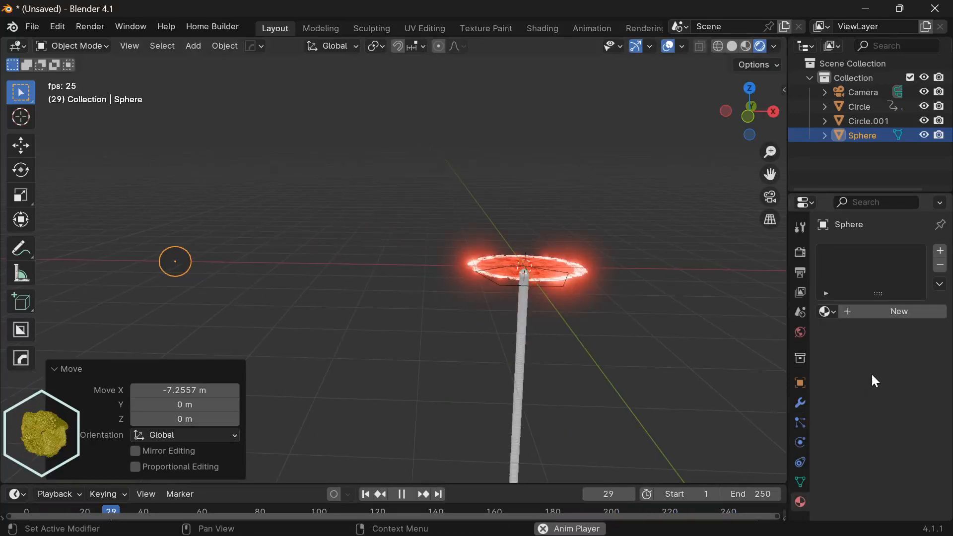
{"action": "left_click", "coordinate": [878, 318]}
{"action": "scroll", "coordinate": [892, 425], "scroll_direction": "down", "scroll_amount": 5}
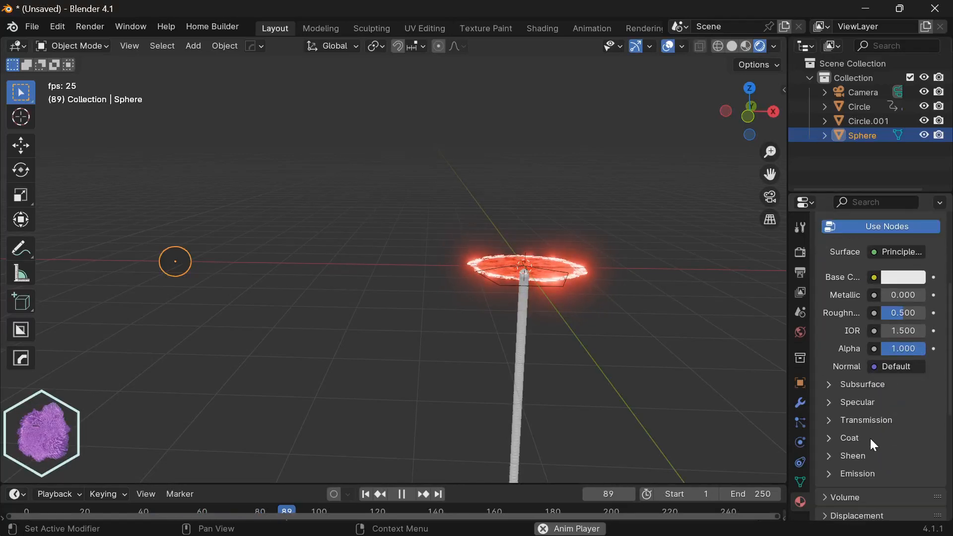
{"action": "left_click", "coordinate": [848, 474]}
{"action": "scroll", "coordinate": [873, 469], "scroll_direction": "down", "scroll_amount": 2}
{"action": "left_click", "coordinate": [902, 461]}
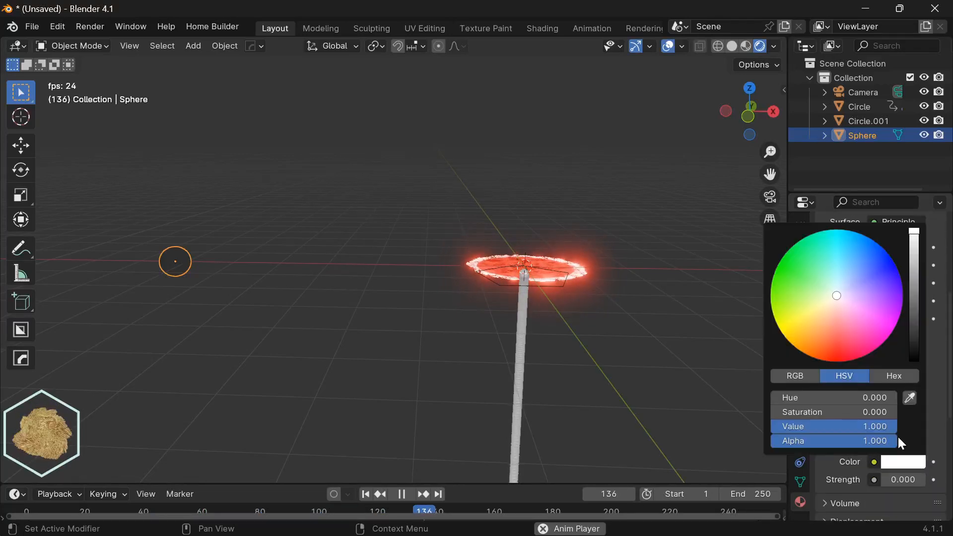
{"action": "left_click", "coordinate": [835, 354]}
{"action": "mouse_move", "coordinate": [902, 480]}
{"action": "left_mouse_down"}
{"action": "mouse_move", "coordinate": [937, 480]}
{"action": "mouse_move", "coordinate": [906, 480]}
{"action": "left_mouse_up"}
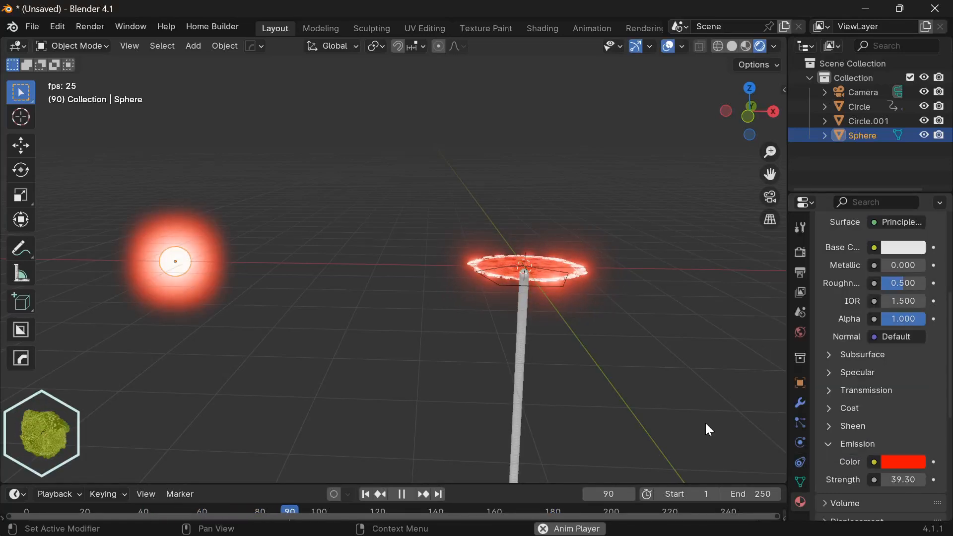
Step: Set the five-vertex circle's particle system to render its particles as Object
{"action": "middle_click_drag", "start_coordinate": [584, 318], "coordinate": [450, 315]}
{"action": "scroll", "coordinate": [599, 342], "scroll_direction": "up", "scroll_amount": 3}
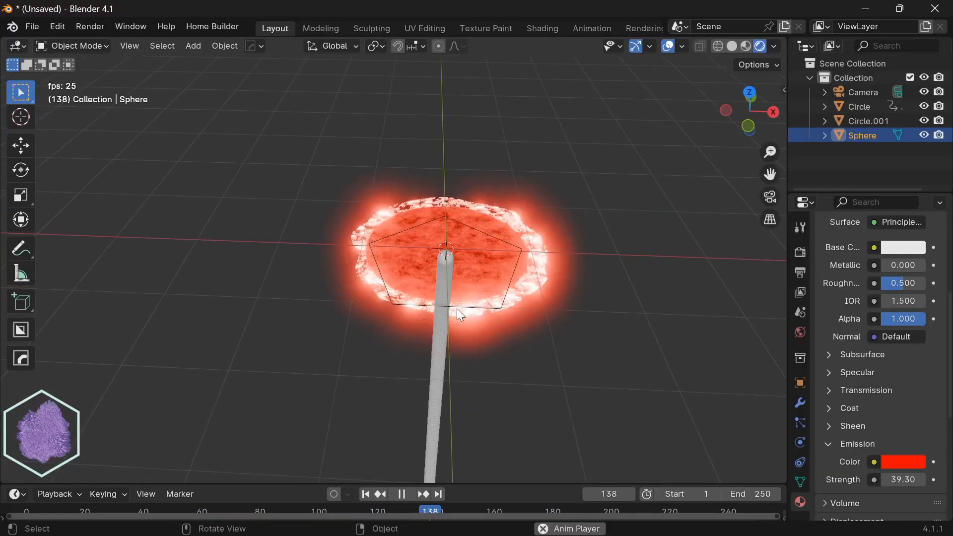
{"action": "left_click", "coordinate": [486, 305]}
{"action": "left_click", "coordinate": [485, 308]}
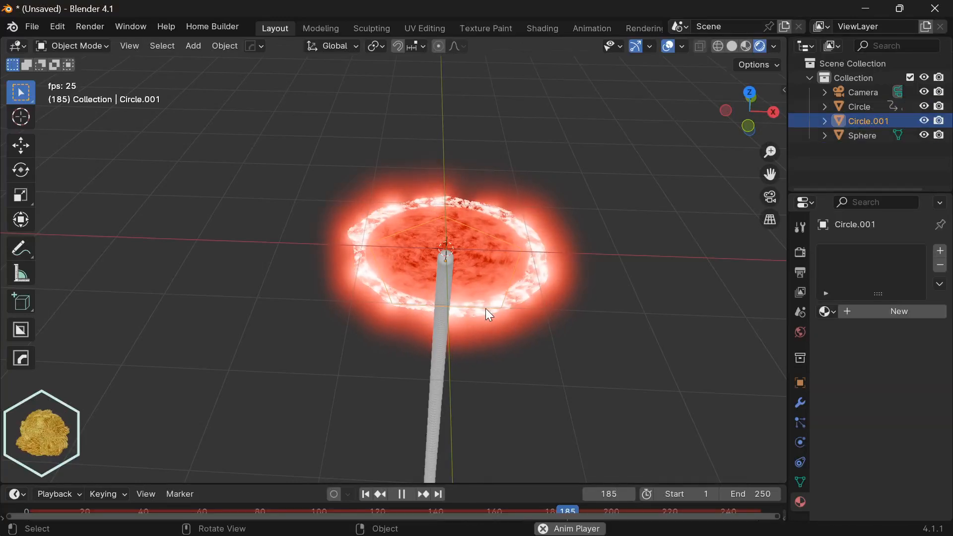
{"action": "left_click", "coordinate": [799, 422]}
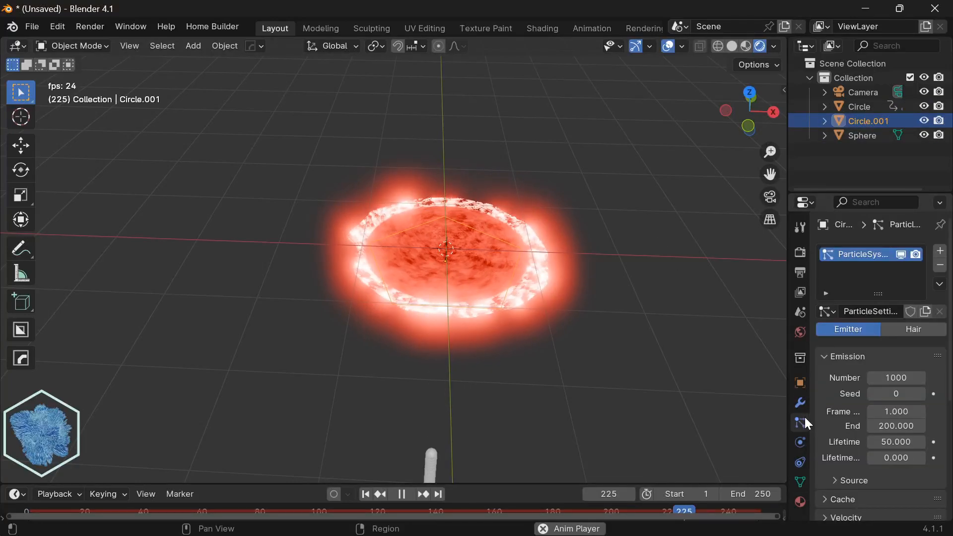
{"action": "scroll", "coordinate": [881, 400], "scroll_direction": "down", "scroll_amount": 6}
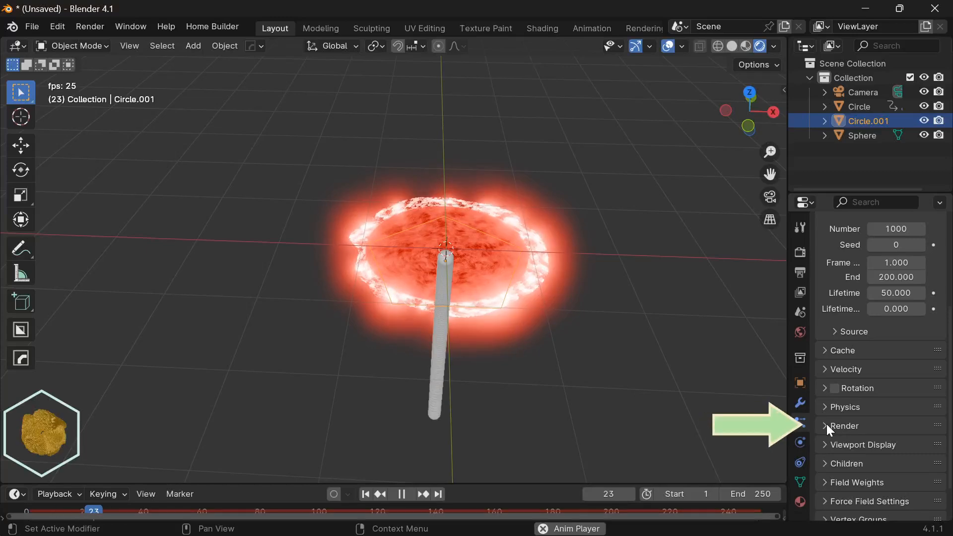
{"action": "left_click", "coordinate": [827, 425]}
{"action": "left_click", "coordinate": [874, 449]}
{"action": "left_click", "coordinate": [877, 415]}
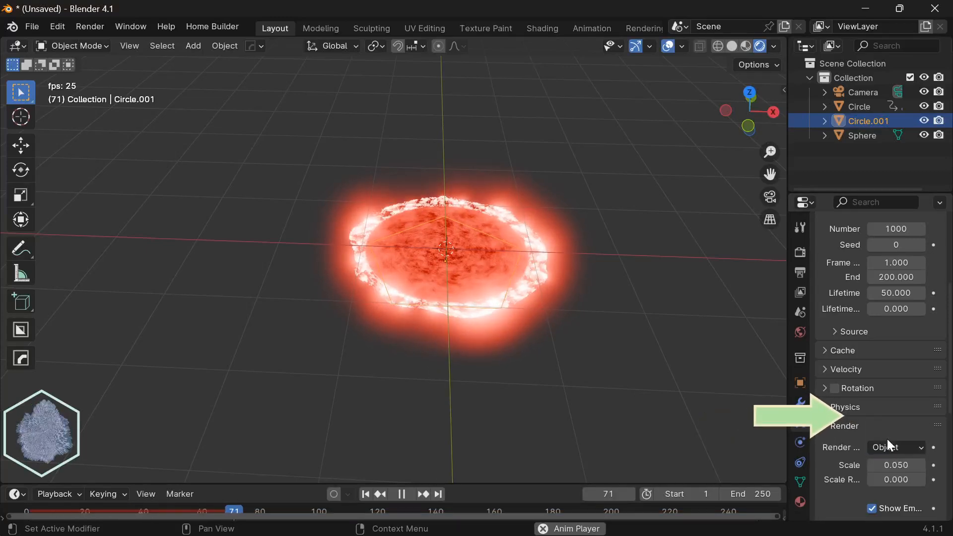
Step: Assign the glowing sphere as the instance object of the circle's particle system
{"action": "scroll", "coordinate": [893, 442], "scroll_direction": "down", "scroll_amount": 4}
{"action": "scroll", "coordinate": [494, 312], "scroll_direction": "down", "scroll_amount": 3}
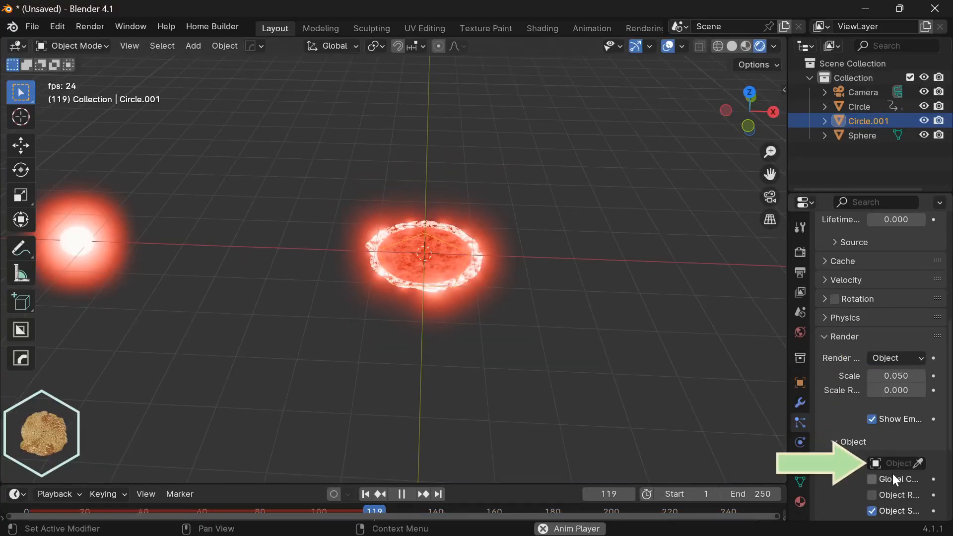
{"action": "left_click", "coordinate": [918, 462]}
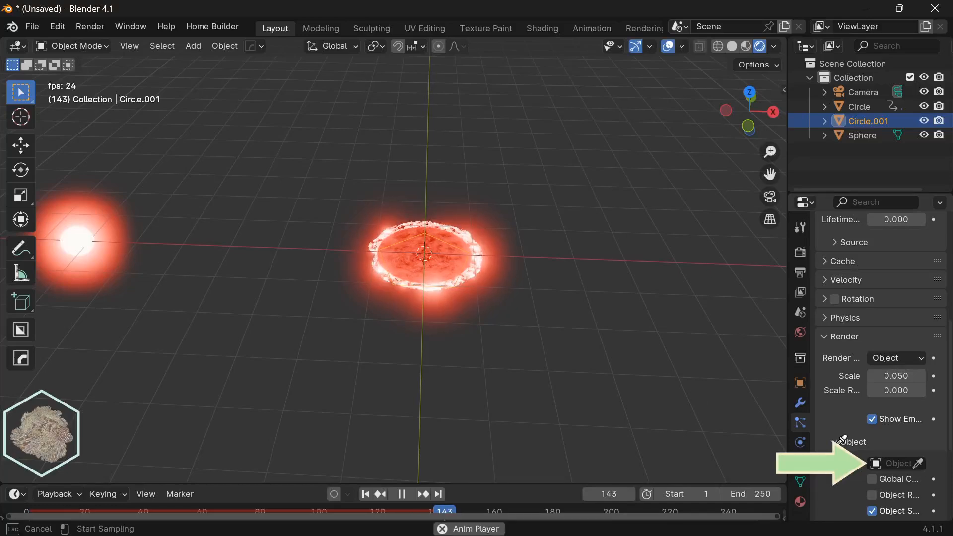
{"action": "left_click", "coordinate": [87, 246]}
{"action": "scroll", "coordinate": [516, 315], "scroll_direction": "up", "scroll_amount": 3}
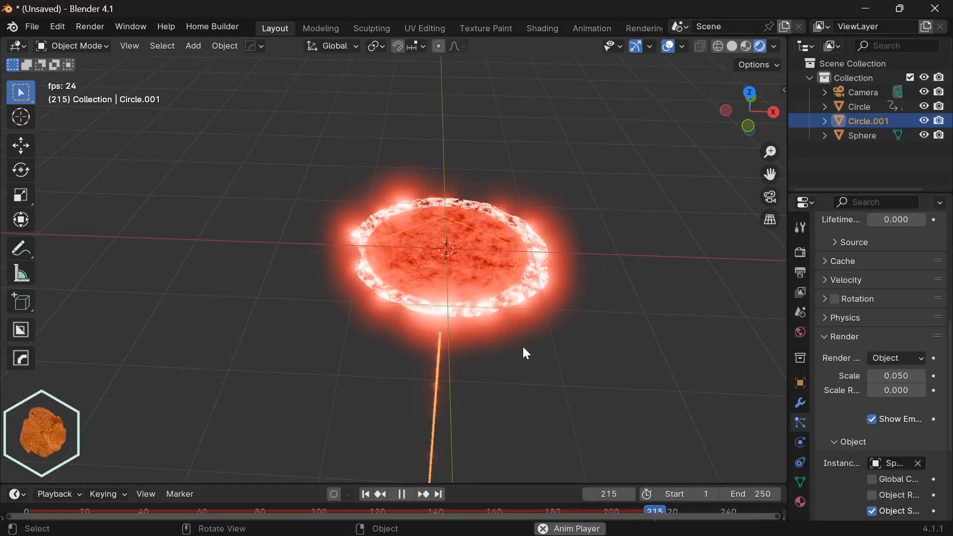
Step: Set the number of emitted particles to 10000
{"action": "scroll", "coordinate": [863, 348], "scroll_direction": "up", "scroll_amount": 6}
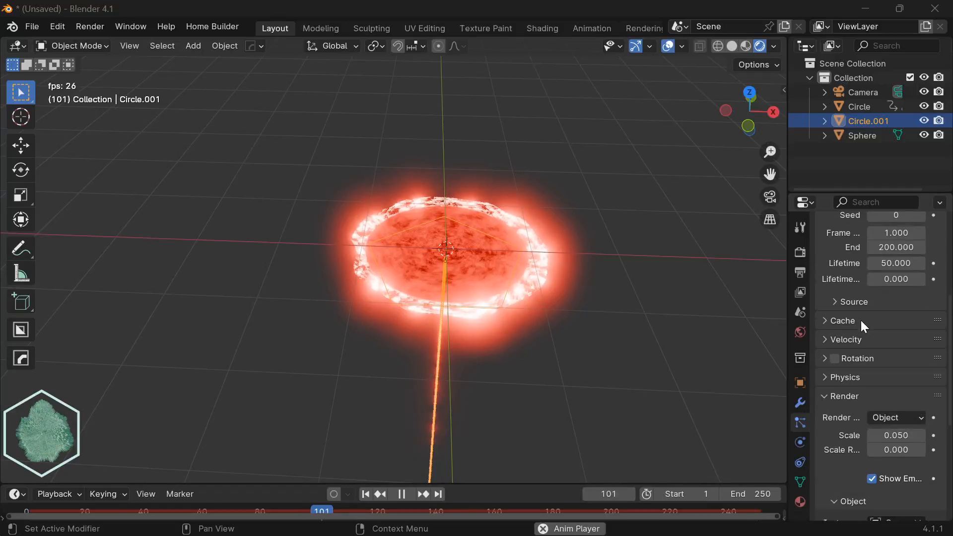
{"action": "left_click", "coordinate": [896, 289]}
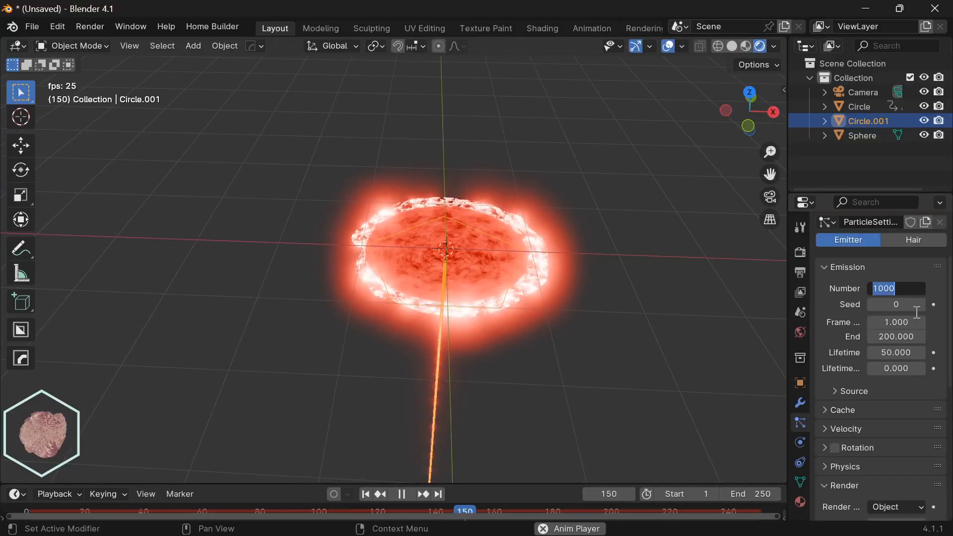
{"action": "type", "text": "10000"}
{"action": "key", "text": "Return"}
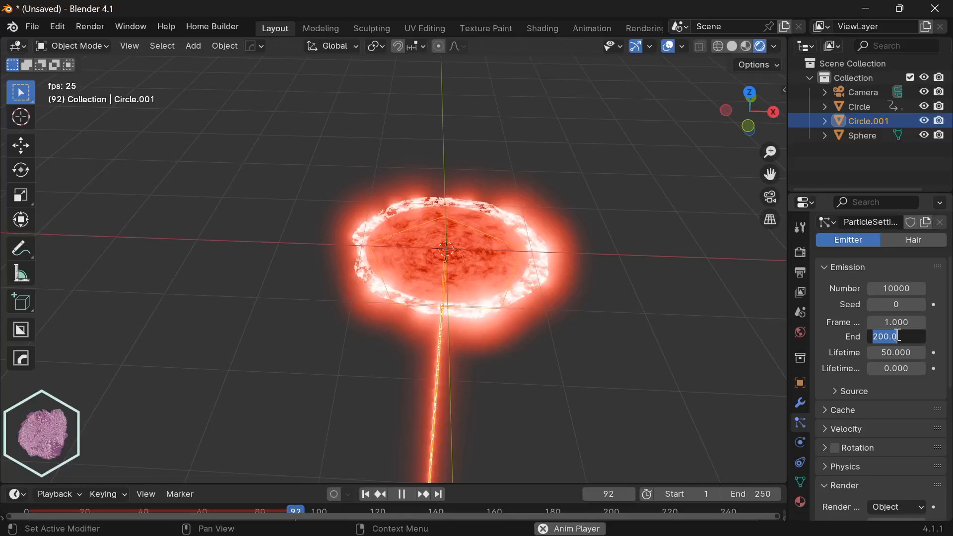
Step: Set both the particle emission's end frame and the scene's end frame to 1000
{"action": "type", "text": "1000"}
{"action": "key", "text": "Return"}
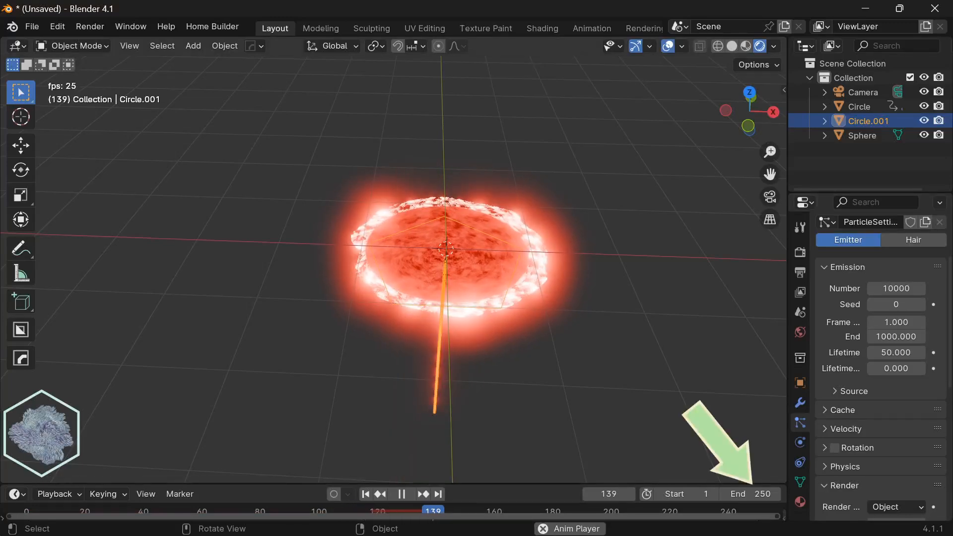
{"action": "double_click", "coordinate": [745, 493]}
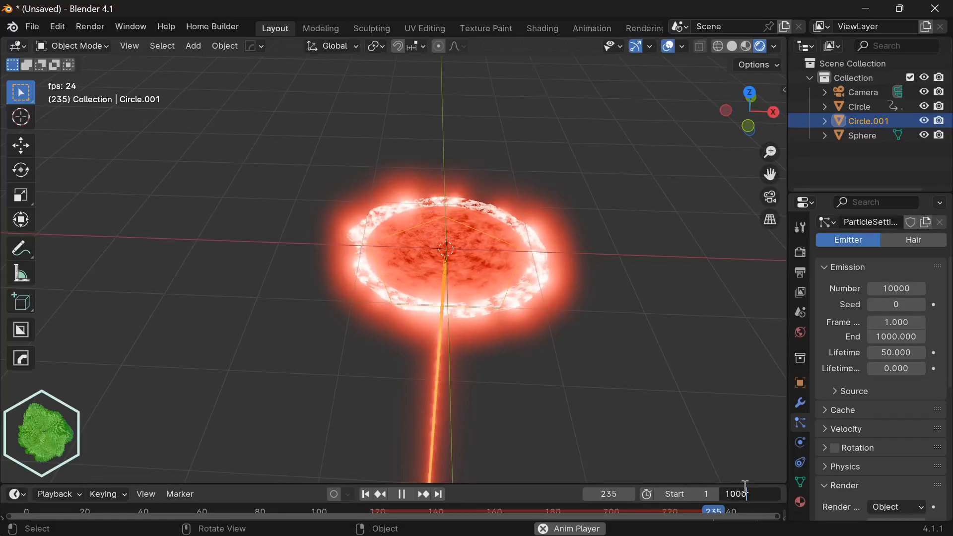
{"action": "key", "text": "Return"}
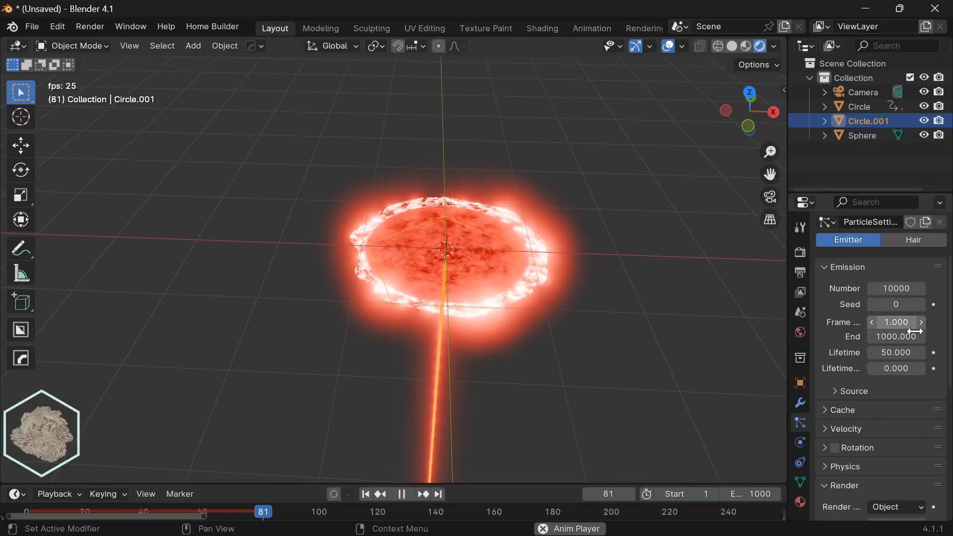
Step: Set the lifetime of the emitted particles to 48.8 frames
{"action": "left_click", "coordinate": [900, 351]}
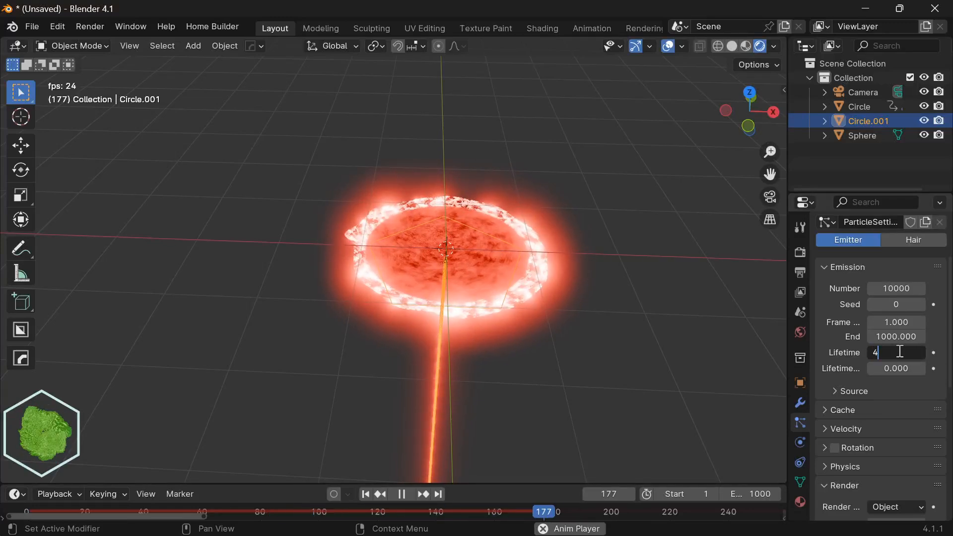
{"action": "type", "text": "48."}
{"action": "key", "text": "Return"}
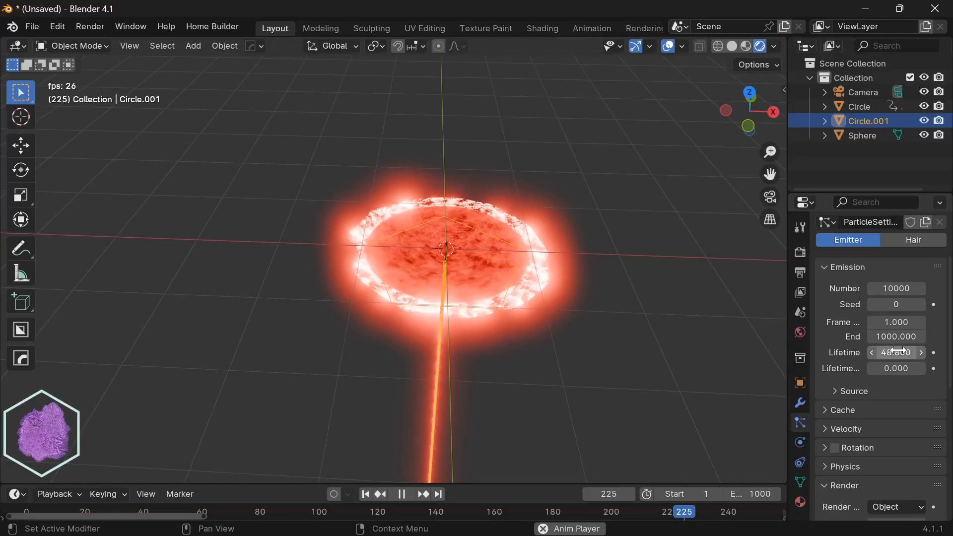
Step: Set the render scale of the particles to 0.3 and their scale randomness to 1
{"action": "scroll", "coordinate": [864, 400], "scroll_direction": "down", "scroll_amount": 3}
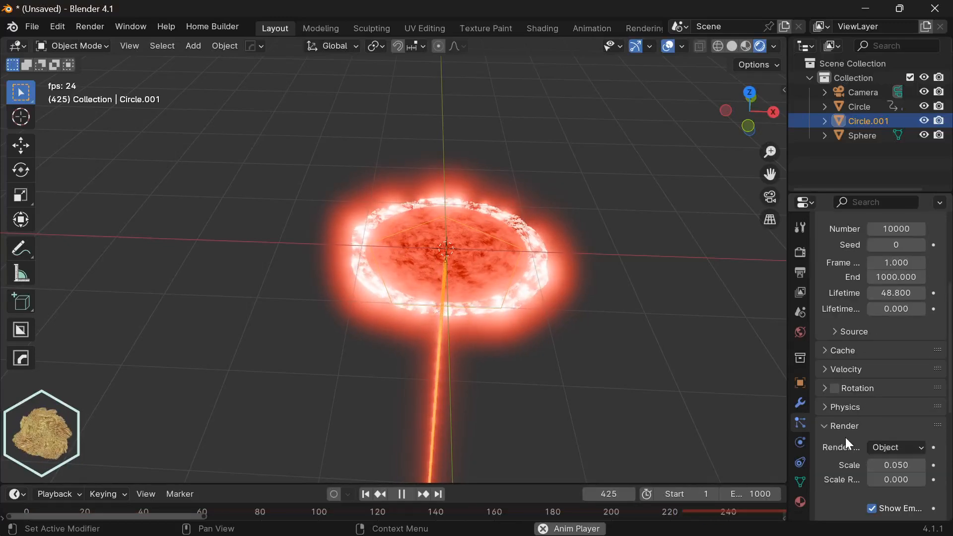
{"action": "scroll", "coordinate": [844, 437], "scroll_direction": "down", "scroll_amount": 2}
{"action": "left_click", "coordinate": [876, 435]}
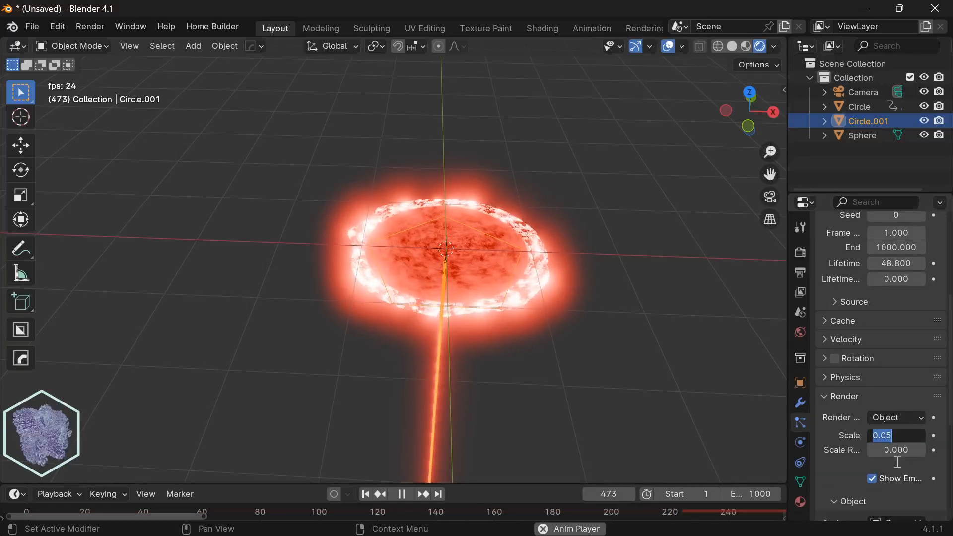
{"action": "type", "text": "0.3"}
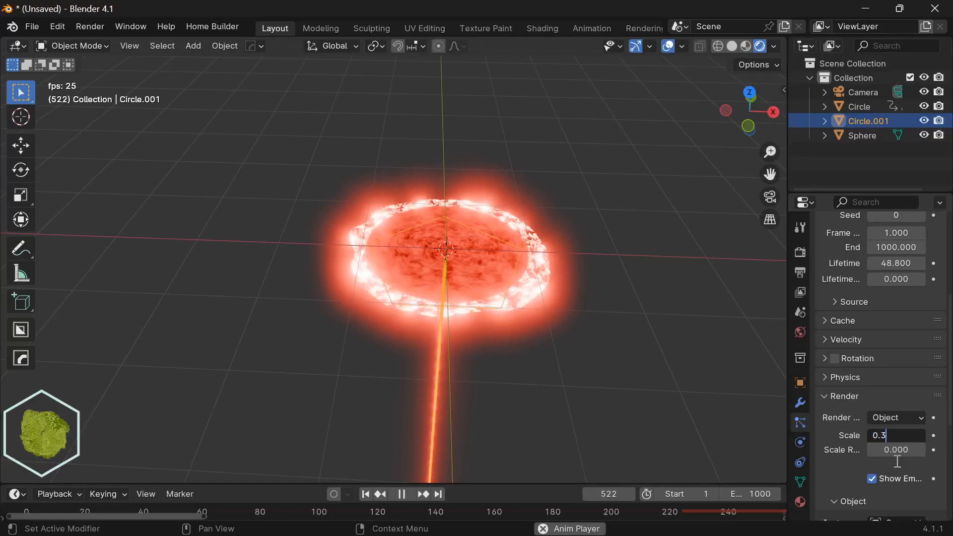
{"action": "key", "text": "Return"}
{"action": "left_click_drag", "start_coordinate": [892, 448], "coordinate": [925, 449]}
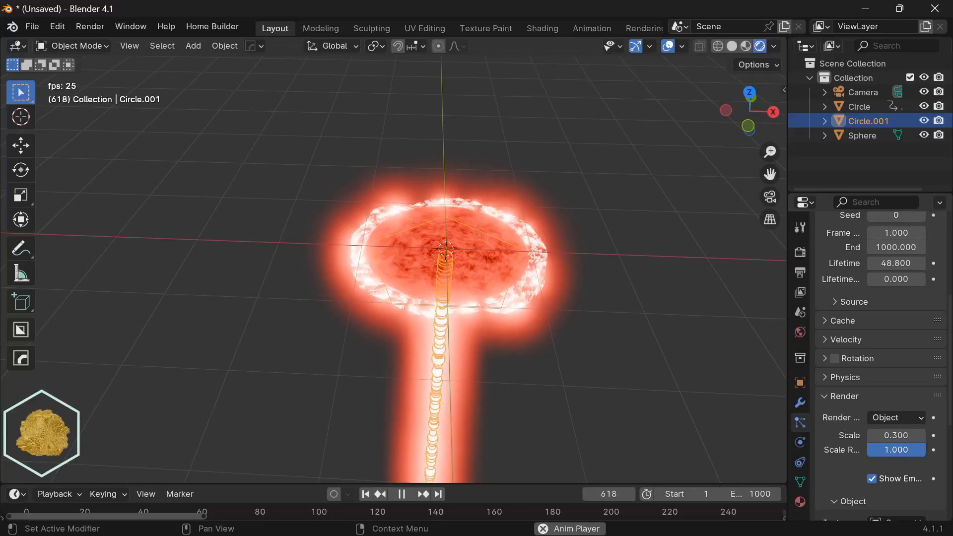
Step: Select the glowing noise-shaded circle around the five-vertex emitter
{"action": "middle_click_drag", "start_coordinate": [660, 337], "coordinate": [555, 176]}
{"action": "scroll", "coordinate": [516, 216], "scroll_direction": "down", "scroll_amount": 4}
{"action": "middle_click_drag", "start_coordinate": [488, 292], "coordinate": [445, 325]}
{"action": "scroll", "coordinate": [460, 326], "scroll_direction": "up", "scroll_amount": 4}
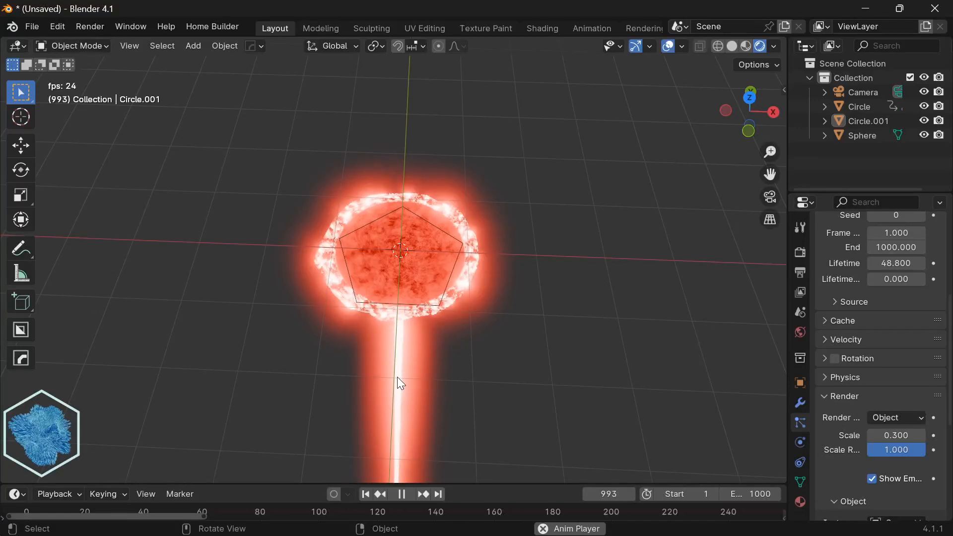
{"action": "left_click", "coordinate": [440, 305]}
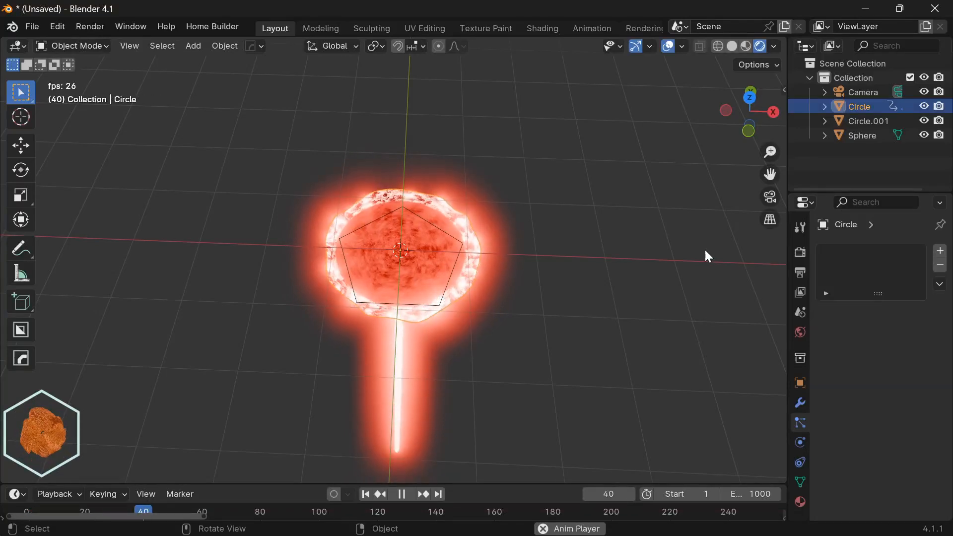
Step: Search the properties for "grav", disable the scene's gravity, and clear the search
{"action": "left_click", "coordinate": [799, 253]}
{"action": "left_click", "coordinate": [873, 200]}
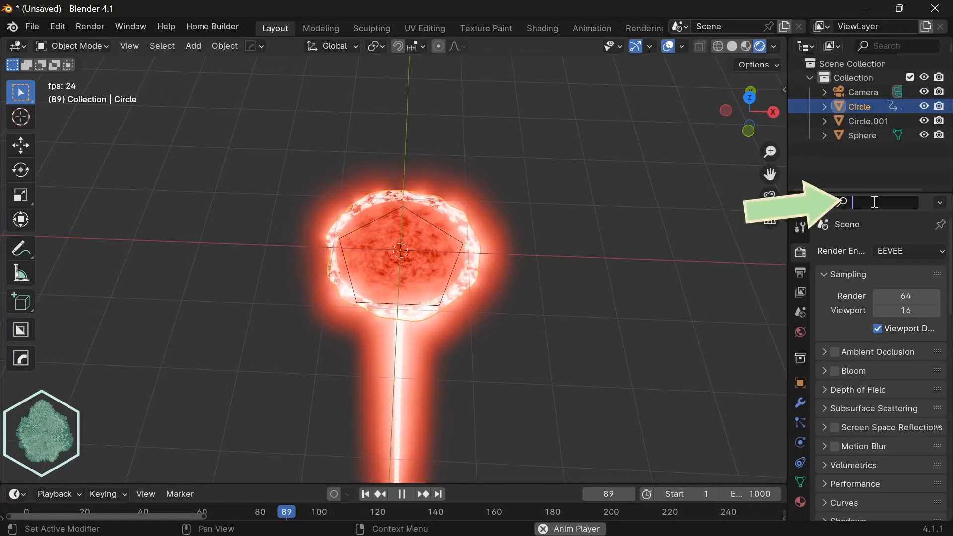
{"action": "type", "text": "grav"}
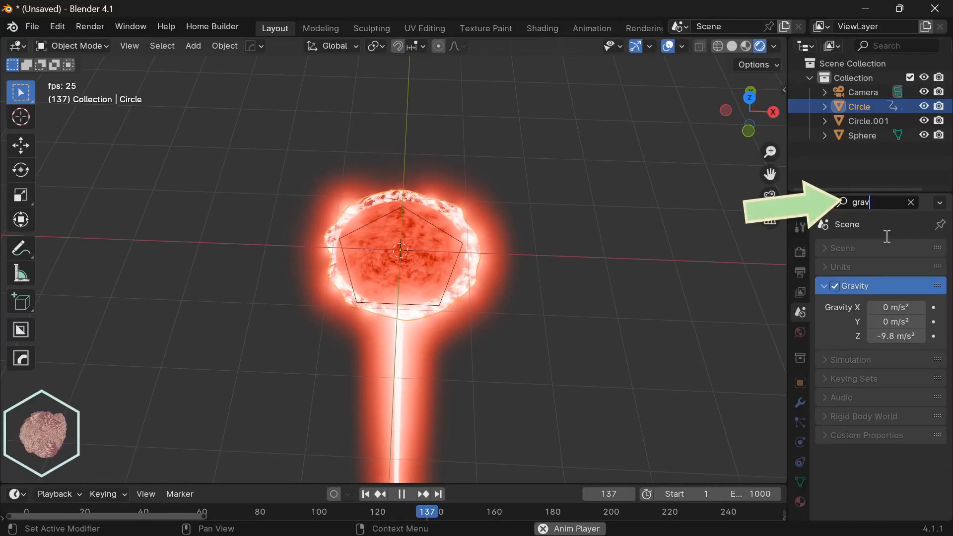
{"action": "left_click", "coordinate": [835, 286]}
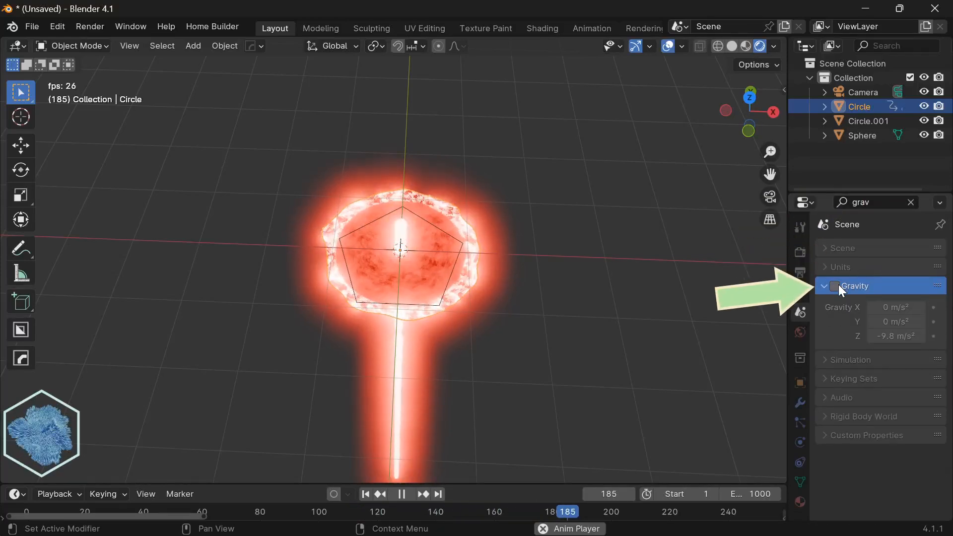
{"action": "left_click", "coordinate": [911, 202]}
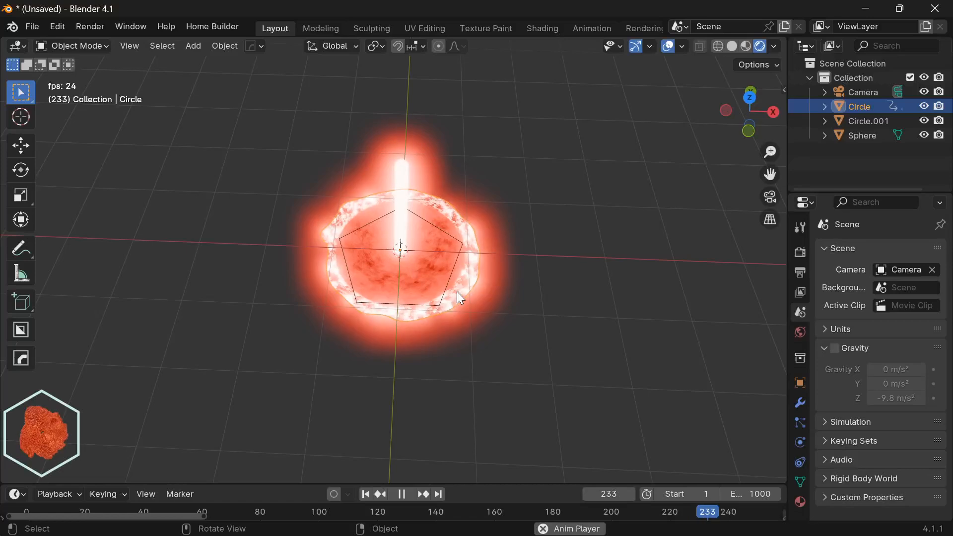
Step: Set the normal emission velocity of Circle.001's particle system to 0.16 m/s
{"action": "left_click", "coordinate": [448, 277]}
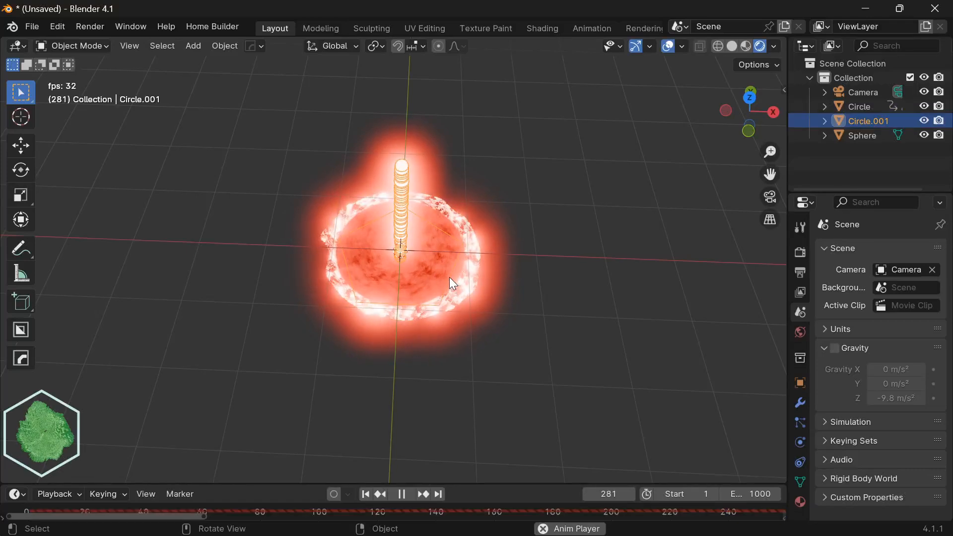
{"action": "middle_click_drag", "start_coordinate": [577, 332], "coordinate": [556, 259]}
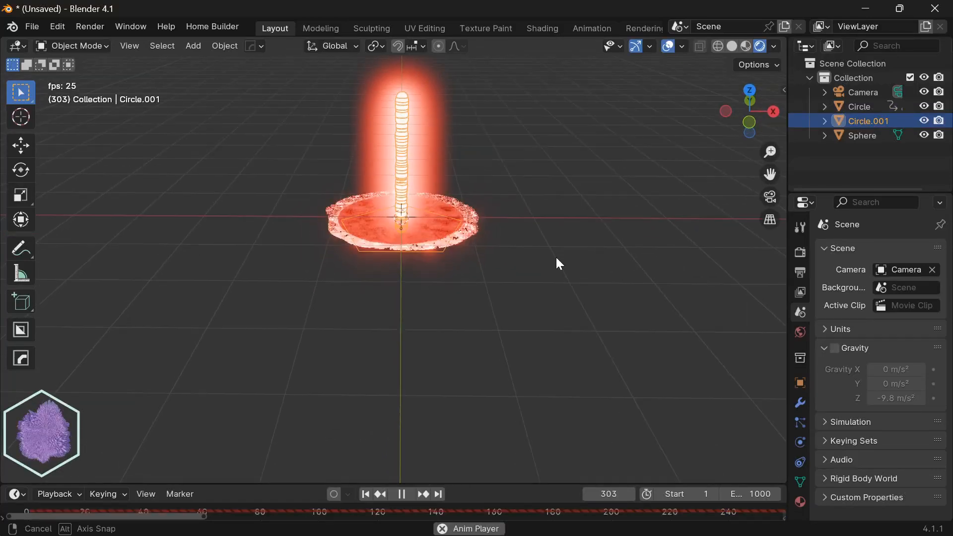
{"action": "left_click", "coordinate": [798, 425]}
{"action": "scroll", "coordinate": [868, 425], "scroll_direction": "down", "scroll_amount": 10}
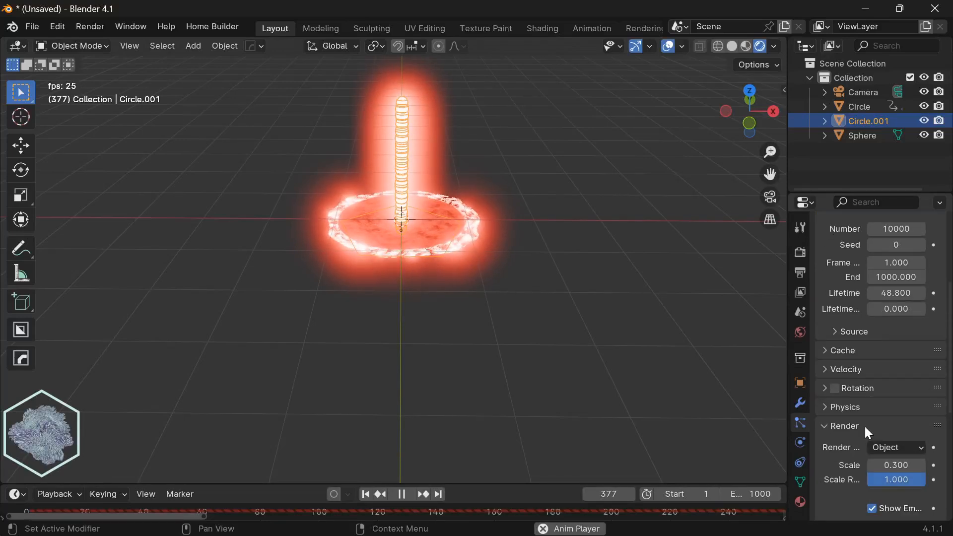
{"action": "scroll", "coordinate": [864, 427], "scroll_direction": "down", "scroll_amount": 5}
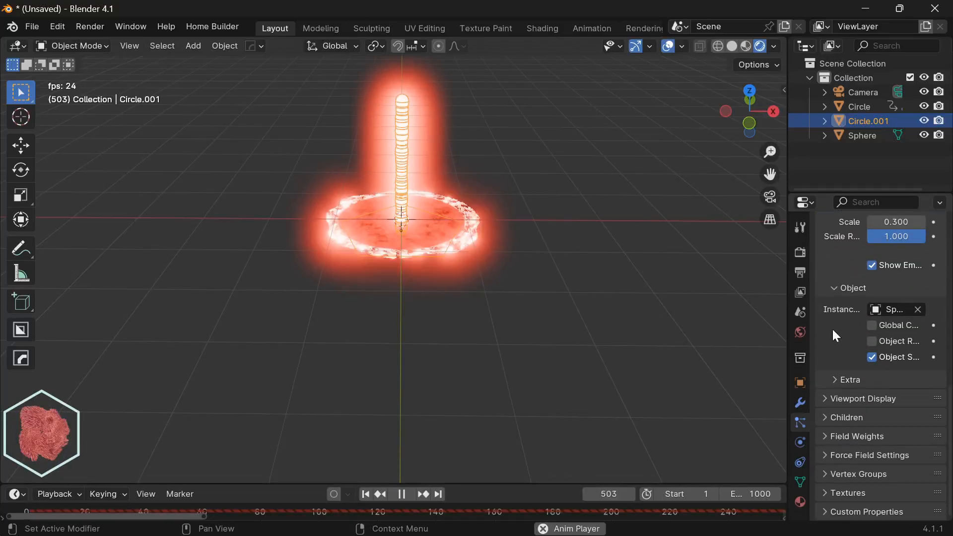
{"action": "scroll", "coordinate": [863, 389], "scroll_direction": "up", "scroll_amount": 10}
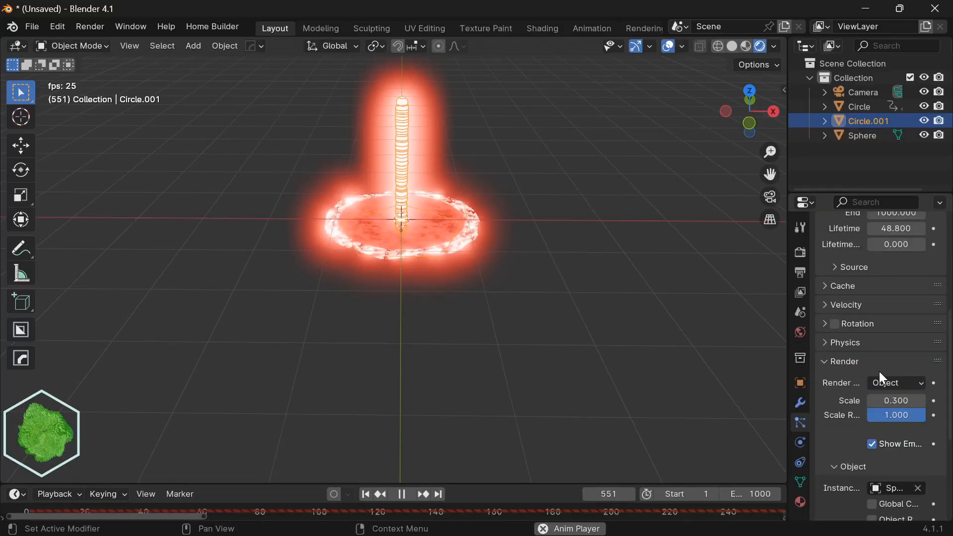
{"action": "scroll", "coordinate": [876, 354], "scroll_direction": "up", "scroll_amount": 3}
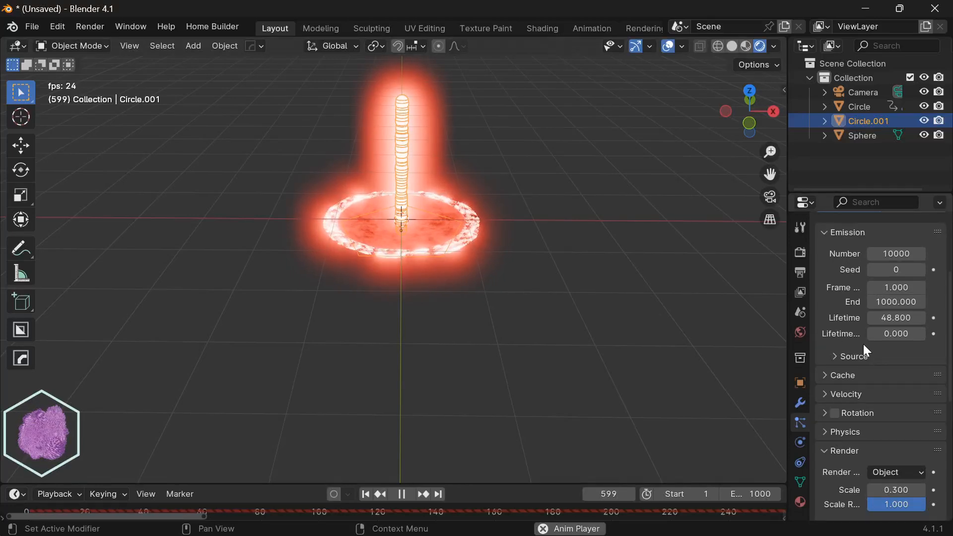
{"action": "left_click", "coordinate": [829, 393]}
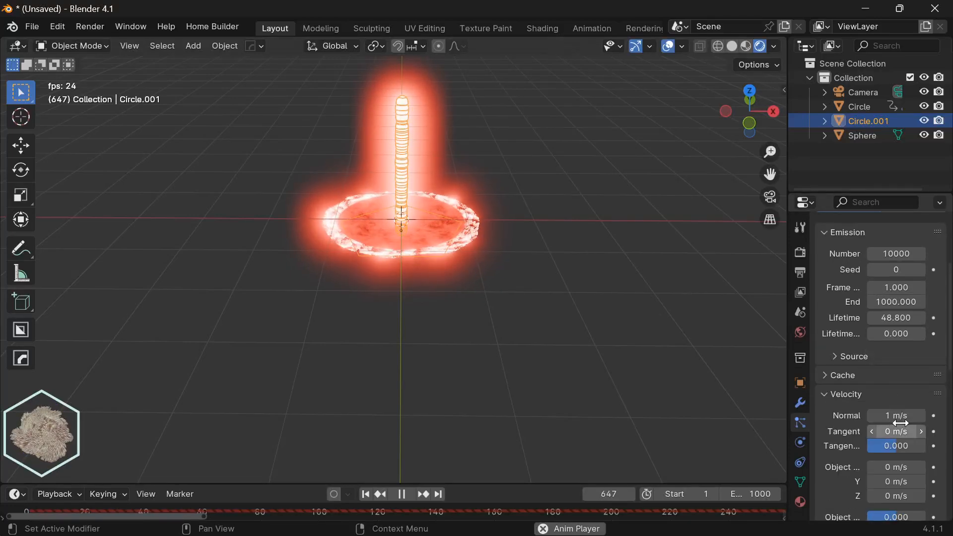
{"action": "left_click_drag", "start_coordinate": [895, 415], "coordinate": [871, 415]}
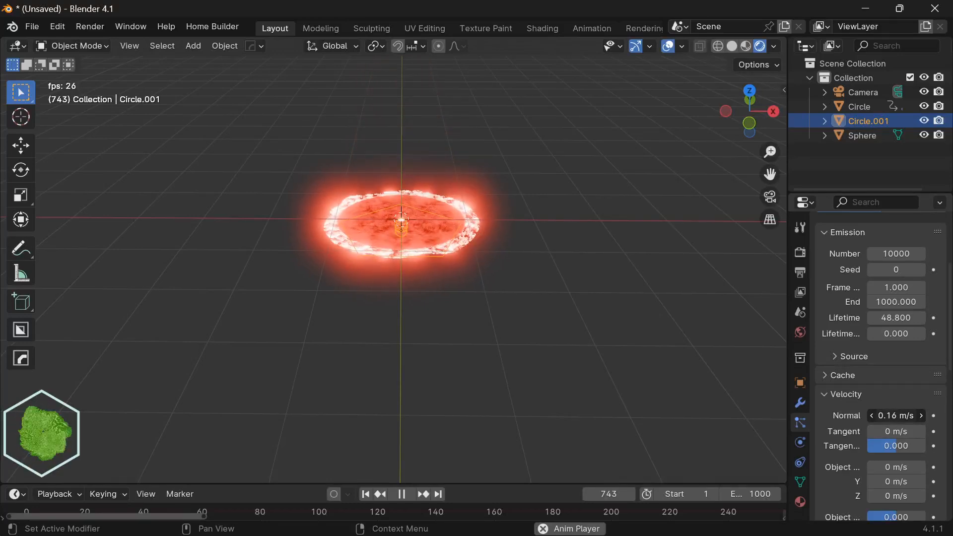
Step: Deselect everything and add a force field of type Force at the world origin
{"action": "left_click", "coordinate": [653, 353]}
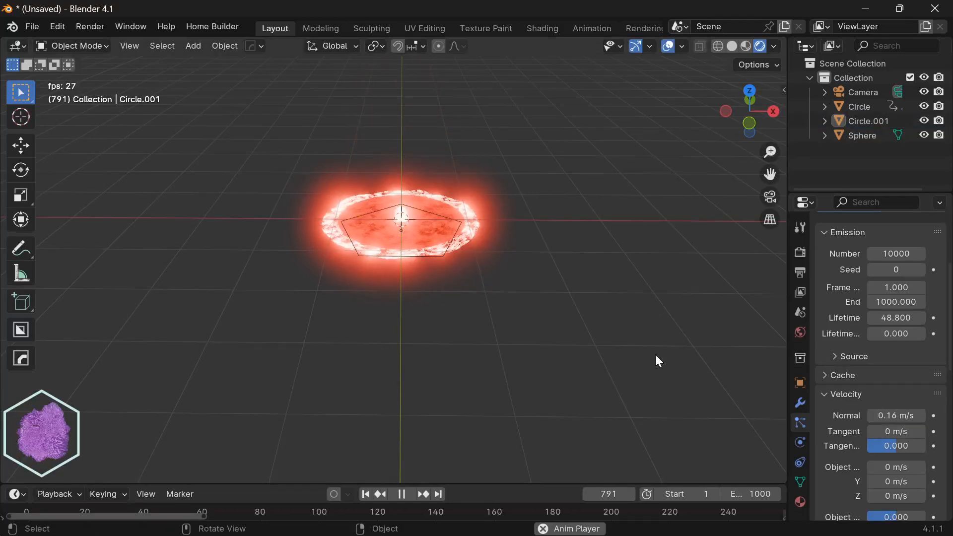
{"action": "key", "text": "shift+a"}
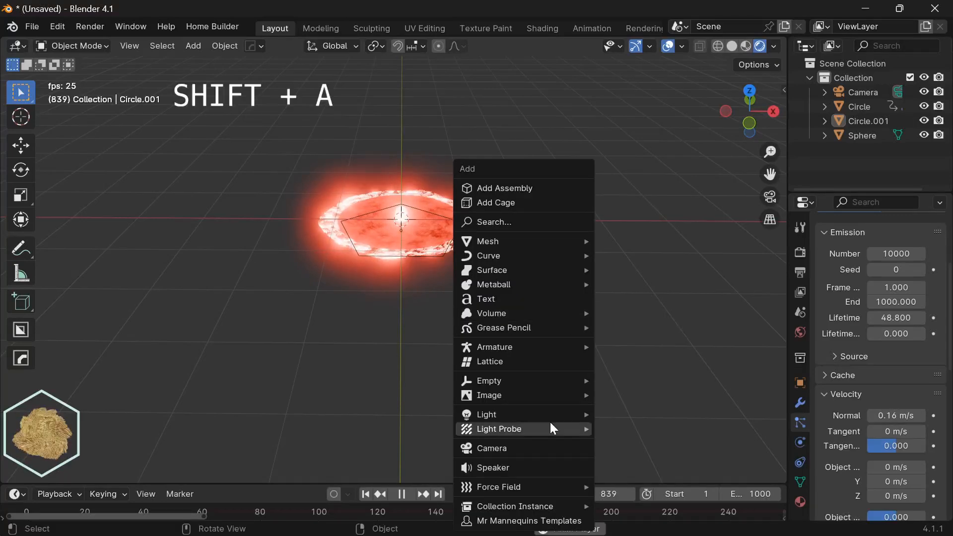
{"action": "mouse_move", "coordinate": [530, 489]}
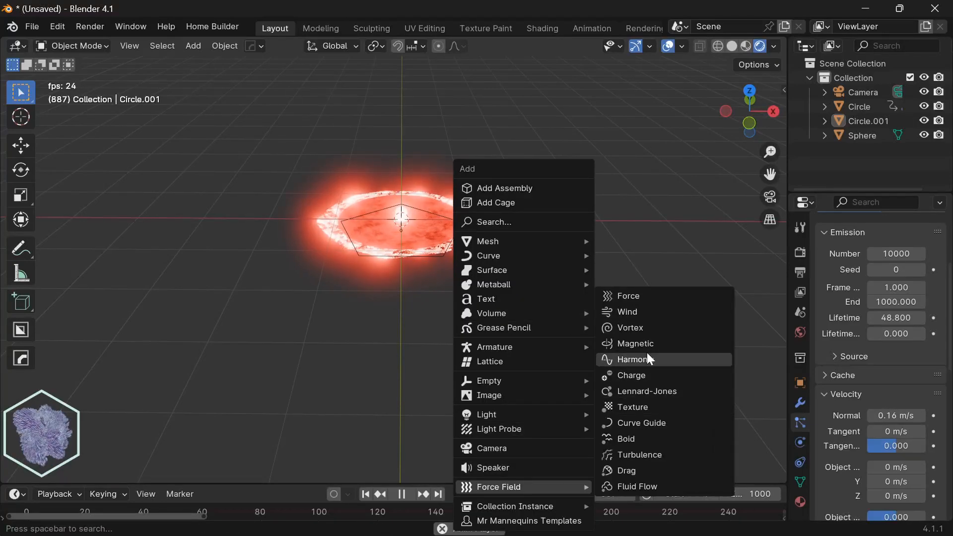
{"action": "left_click", "coordinate": [652, 298]}
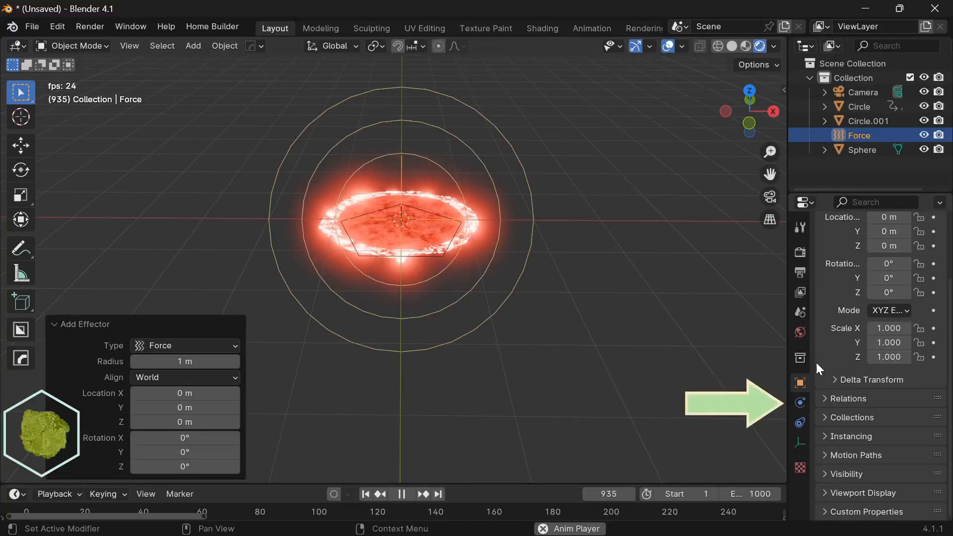
Step: Set the Force field's strength to 20.1 and its flow to 1.4
{"action": "left_click", "coordinate": [799, 401]}
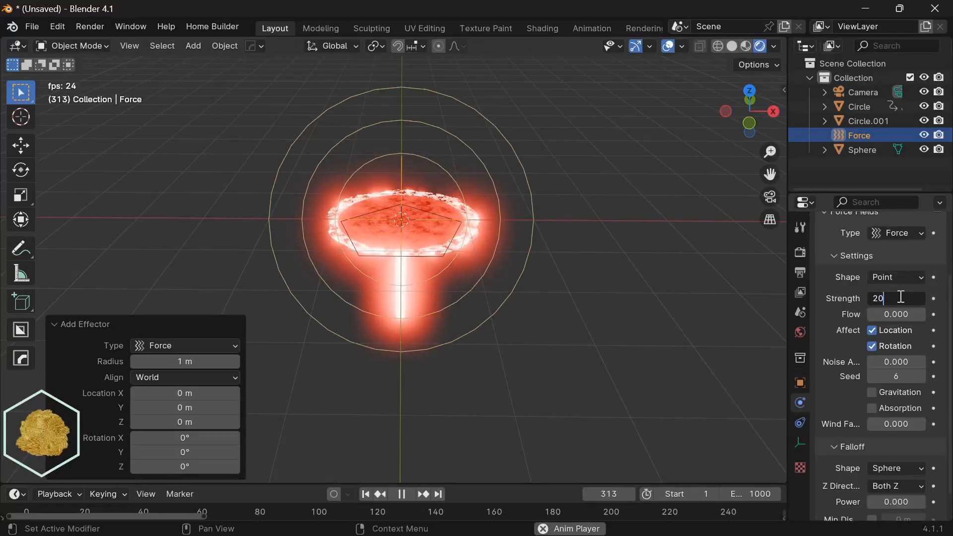
{"action": "type", "text": "1"}
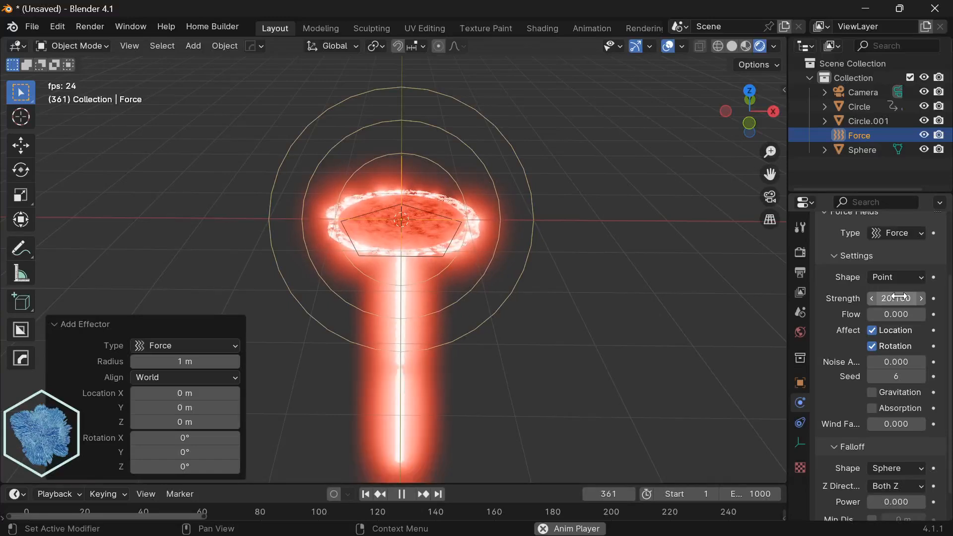
{"action": "key", "text": "Return"}
{"action": "left_click", "coordinate": [897, 313]}
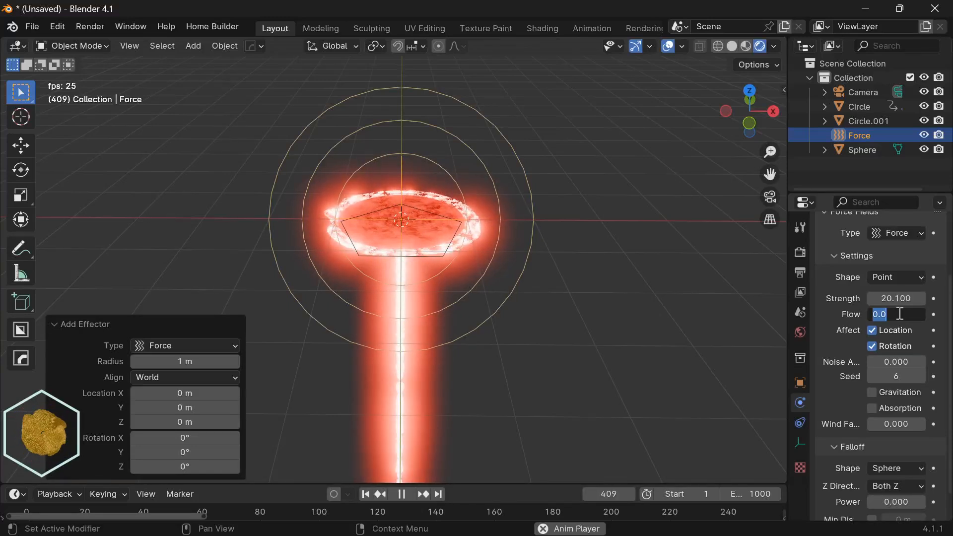
{"action": "type", "text": "1.4"}
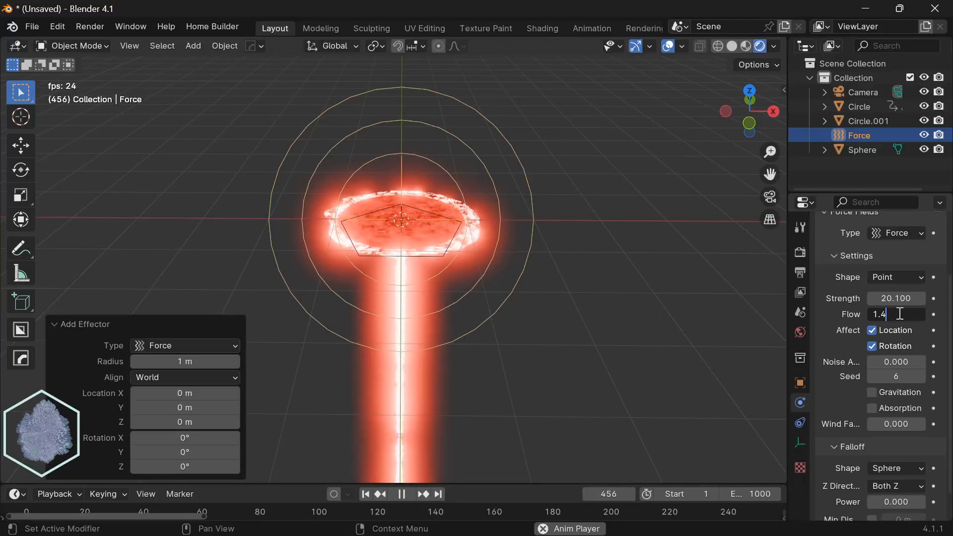
{"action": "key", "text": "Return"}
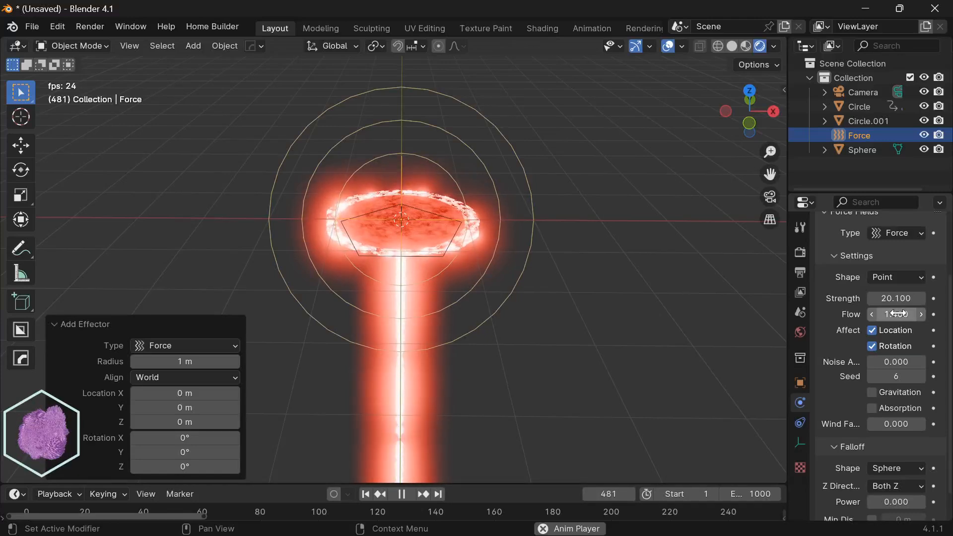
Step: Set the Force field's noise seed to 27
{"action": "left_click", "coordinate": [900, 375]}
{"action": "type", "text": "2"}
{"action": "type", "text": "7"}
{"action": "key", "text": "Return"}
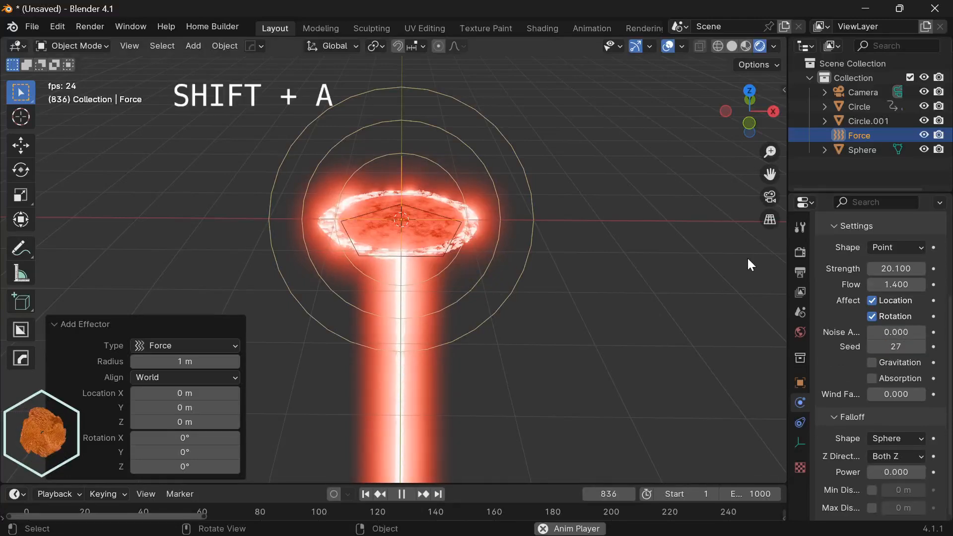
Step: Deselect the Force field and add a Vortex force field at the world origin
{"action": "left_click", "coordinate": [669, 287]}
{"action": "key", "text": "shift+a"}
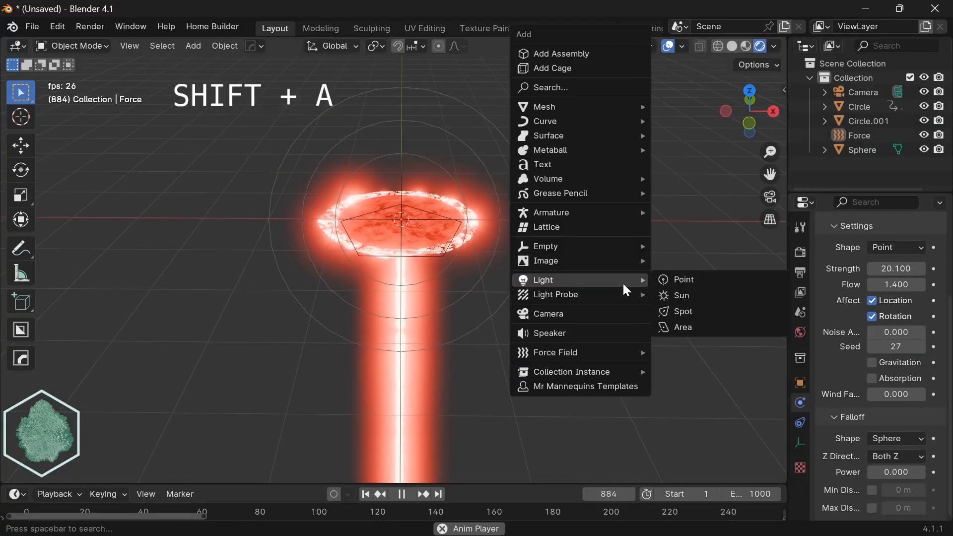
{"action": "mouse_move", "coordinate": [620, 353]}
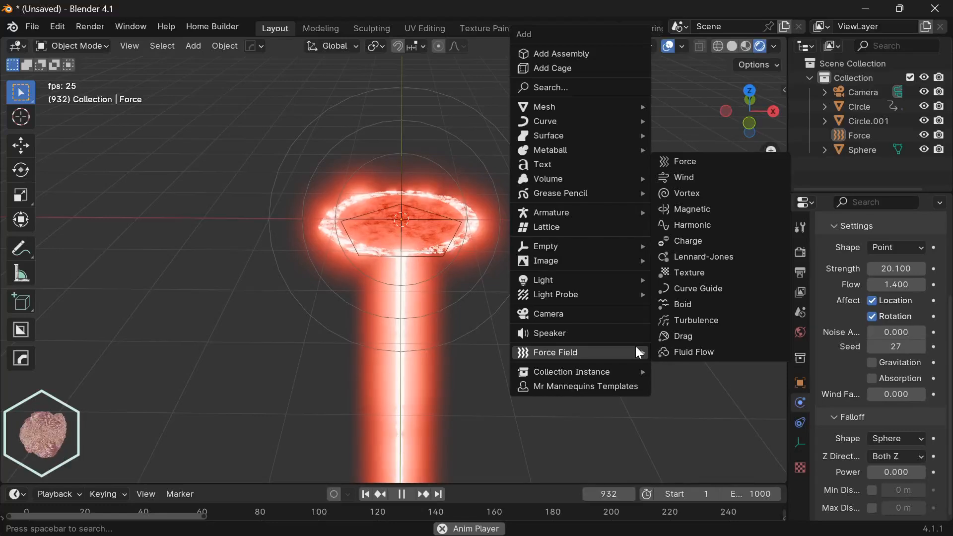
{"action": "left_click", "coordinate": [704, 193]}
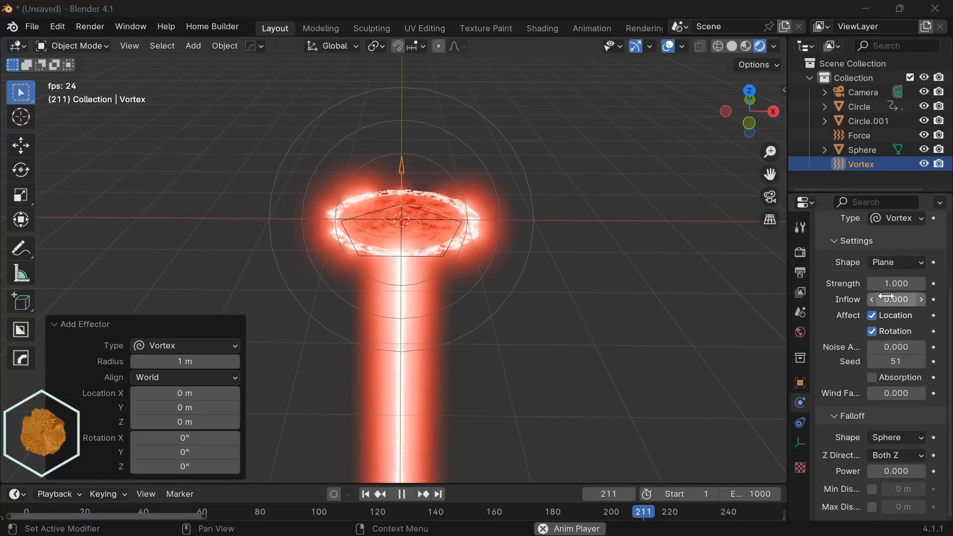
Step: Set the Vortex field's strength to -2.2, inflow to -8.9, noise amount to 10, seed to 101, power to 1.6 and maximum distance to 7.24 m
{"action": "left_click", "coordinate": [888, 285]}
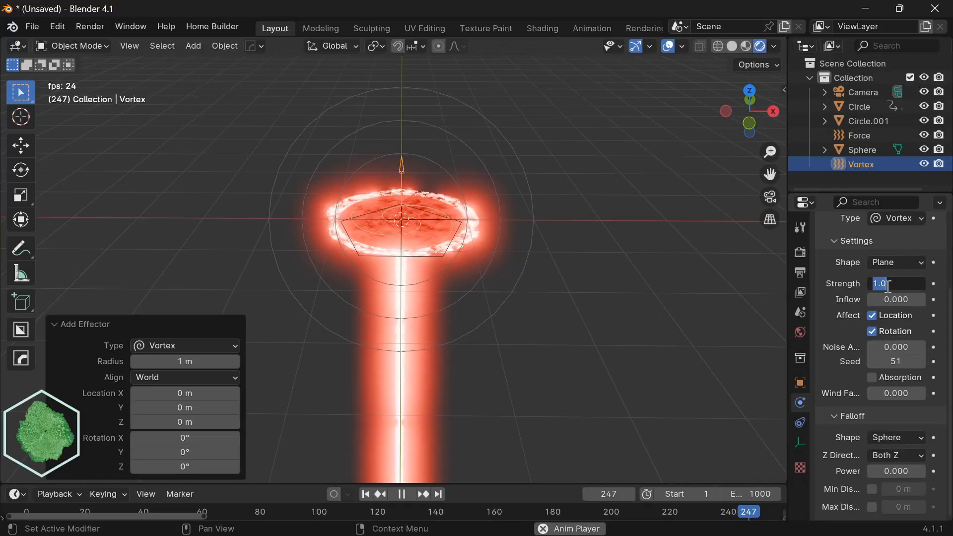
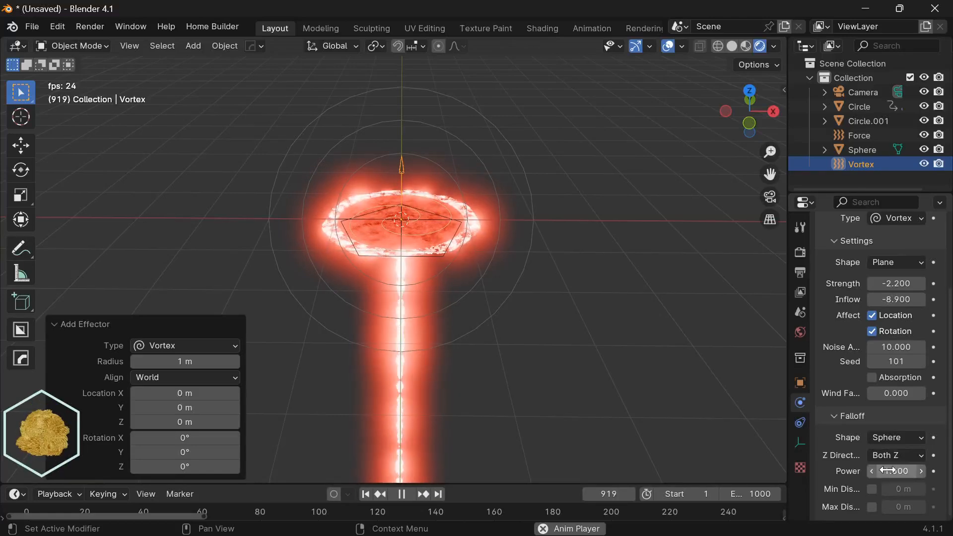
{"action": "left_click", "coordinate": [872, 507]}
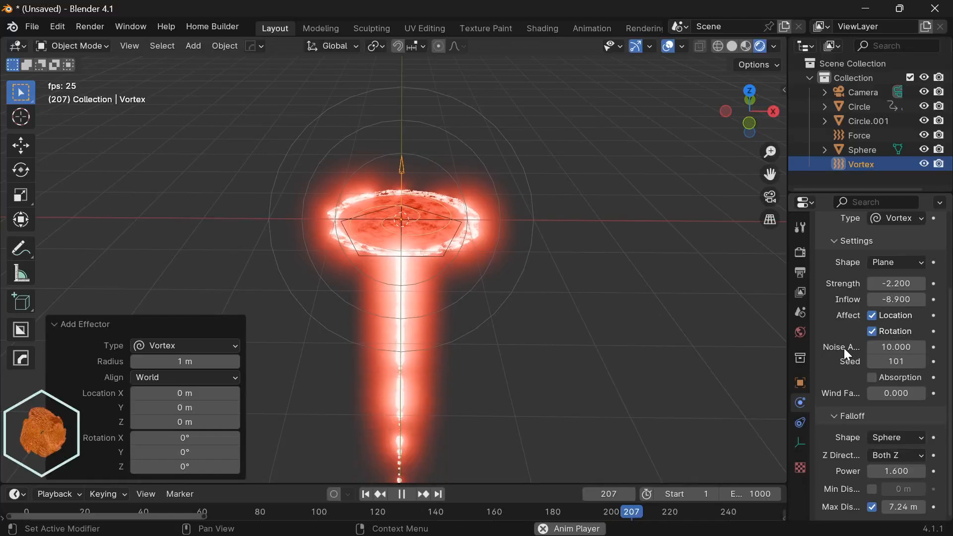
{"action": "scroll", "coordinate": [881, 434], "scroll_direction": "up", "scroll_amount": 3}
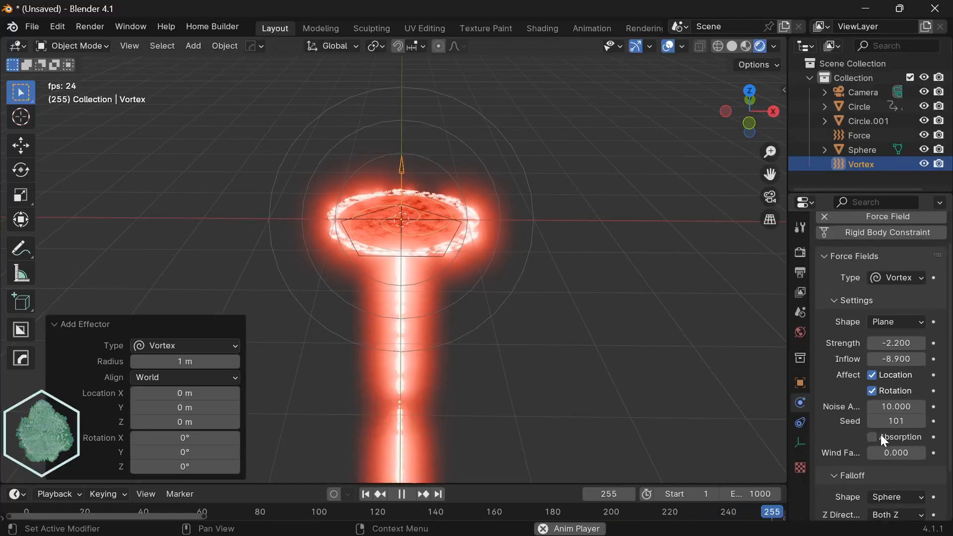
{"action": "scroll", "coordinate": [879, 422], "scroll_direction": "up", "scroll_amount": 2}
{"action": "scroll", "coordinate": [877, 406], "scroll_direction": "down", "scroll_amount": 4}
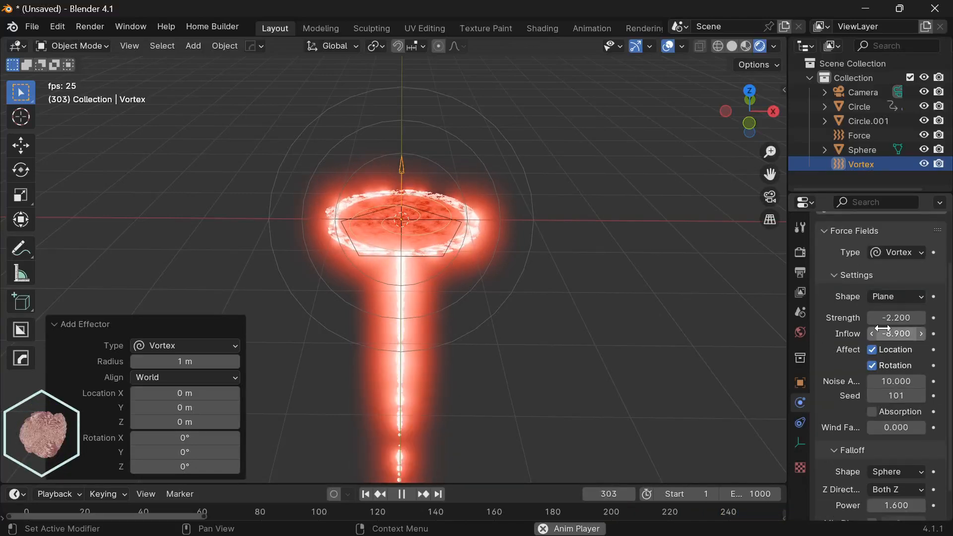
Step: Add a Turbulence force field at the world origin
{"action": "key", "text": "shift+a"}
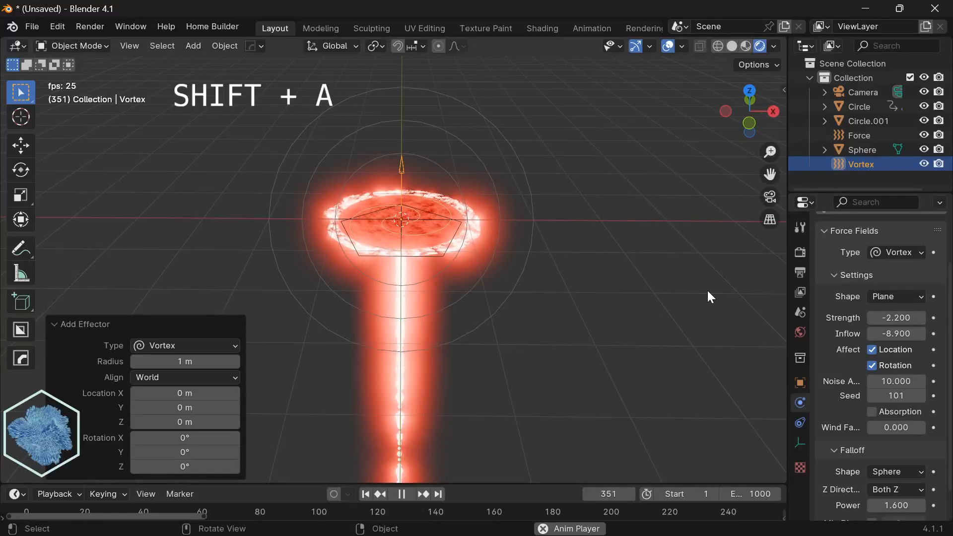
{"action": "key", "text": "shift+a"}
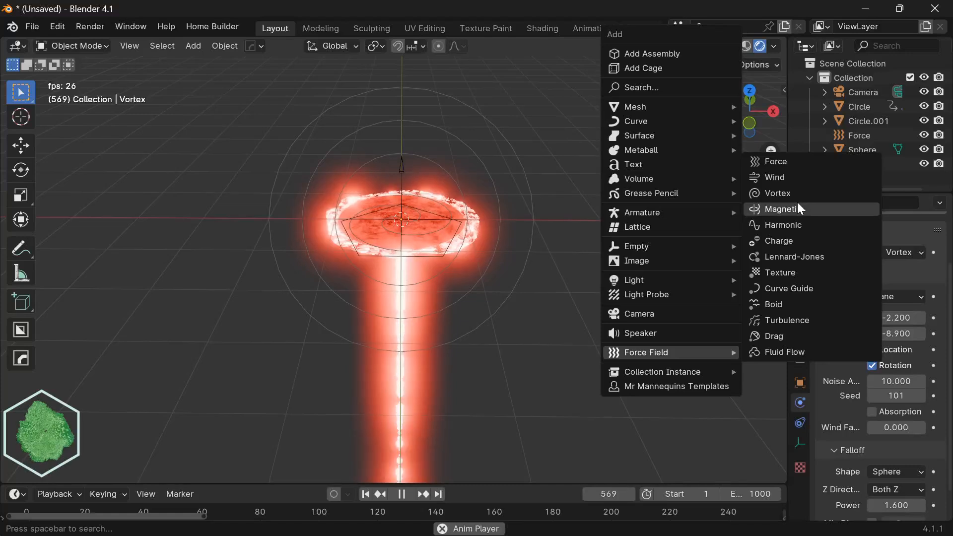
{"action": "left_click", "coordinate": [802, 321]}
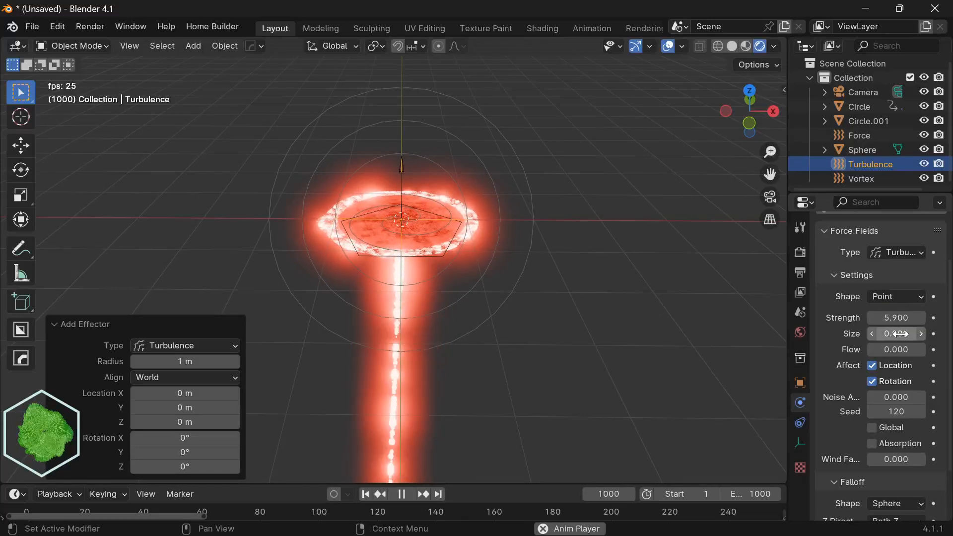
Step: Set the Turbulence field's flow to 10
{"action": "left_click", "coordinate": [905, 349]}
{"action": "type", "text": "1"}
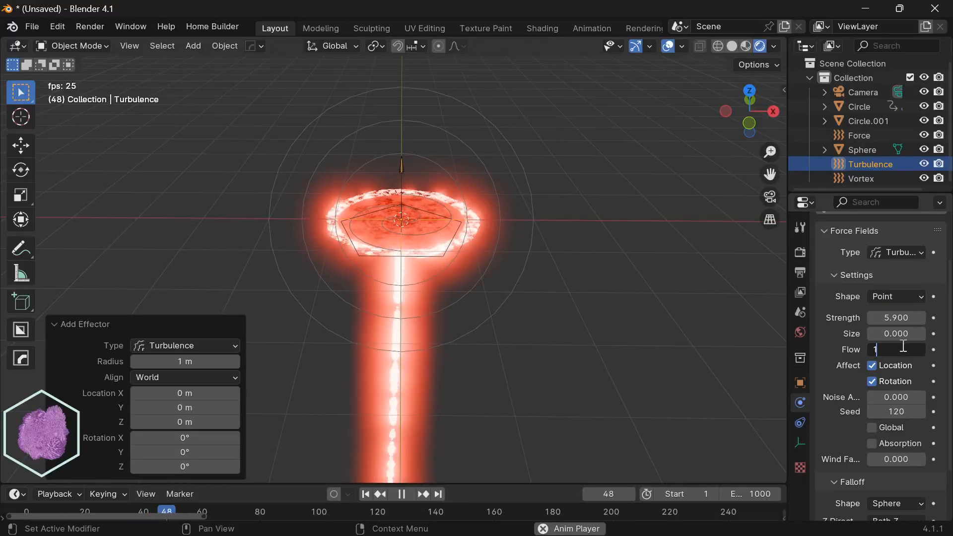
{"action": "type", "text": "0"}
{"action": "key", "text": "Return"}
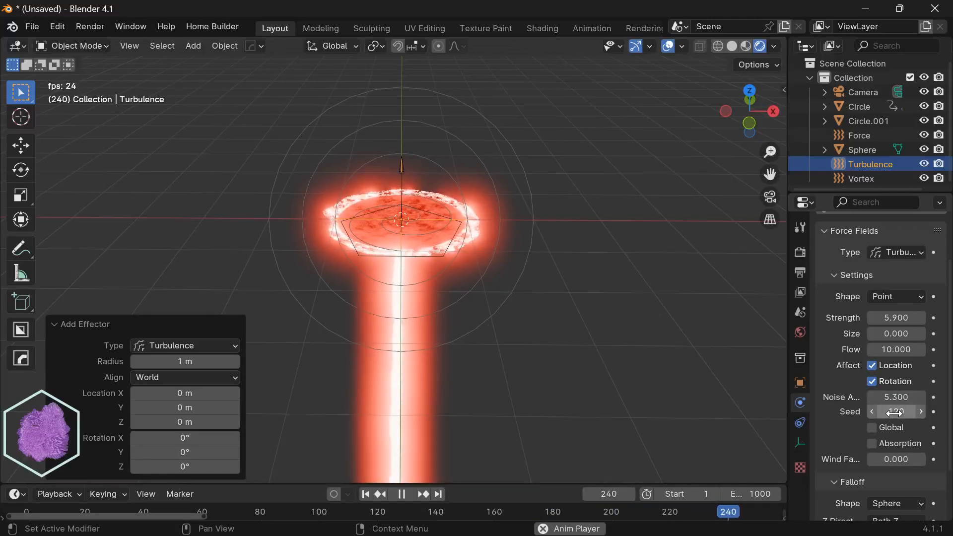
Step: Set the Turbulence field's seed to 100 and enable a maximum falloff distance of 2.41 m
{"action": "left_click", "coordinate": [894, 412]}
{"action": "type", "text": "1"}
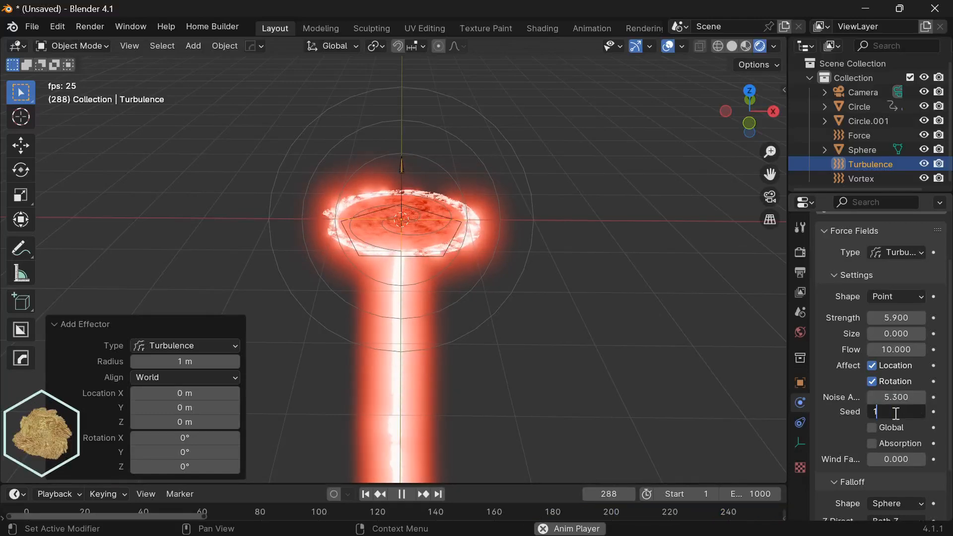
{"action": "type", "text": "00"}
{"action": "key", "text": "Return"}
{"action": "scroll", "coordinate": [894, 430], "scroll_direction": "down", "scroll_amount": 2}
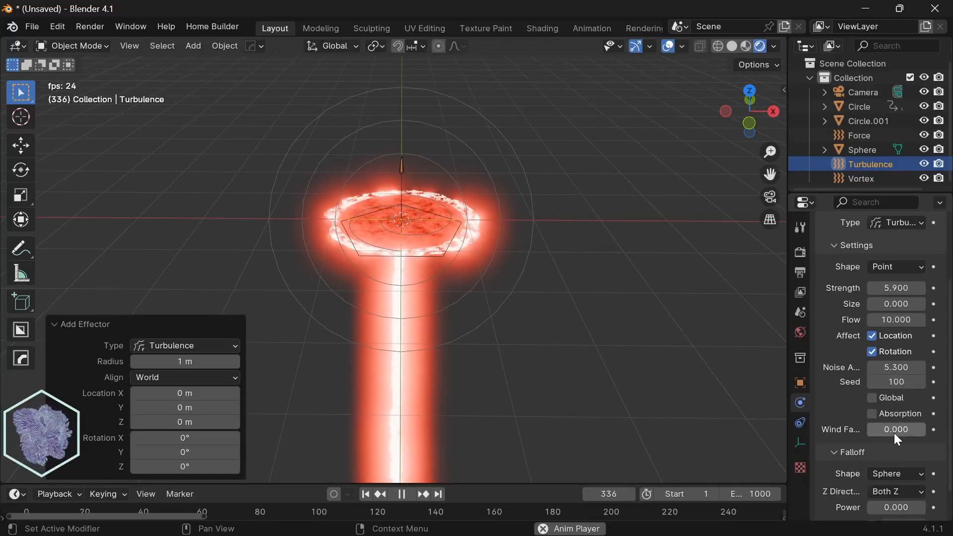
{"action": "scroll", "coordinate": [894, 432], "scroll_direction": "down", "scroll_amount": 2}
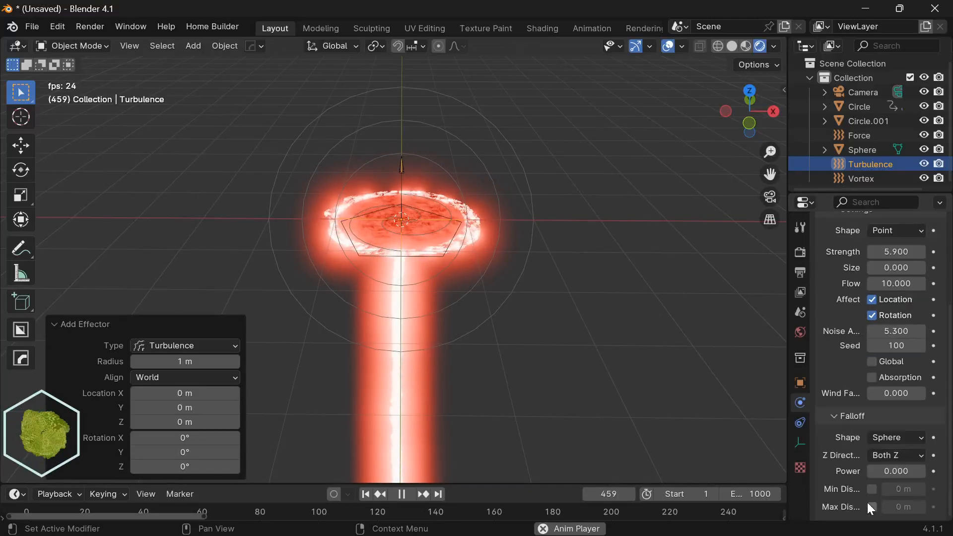
{"action": "left_click", "coordinate": [893, 506]}
{"action": "type", "text": "2."}
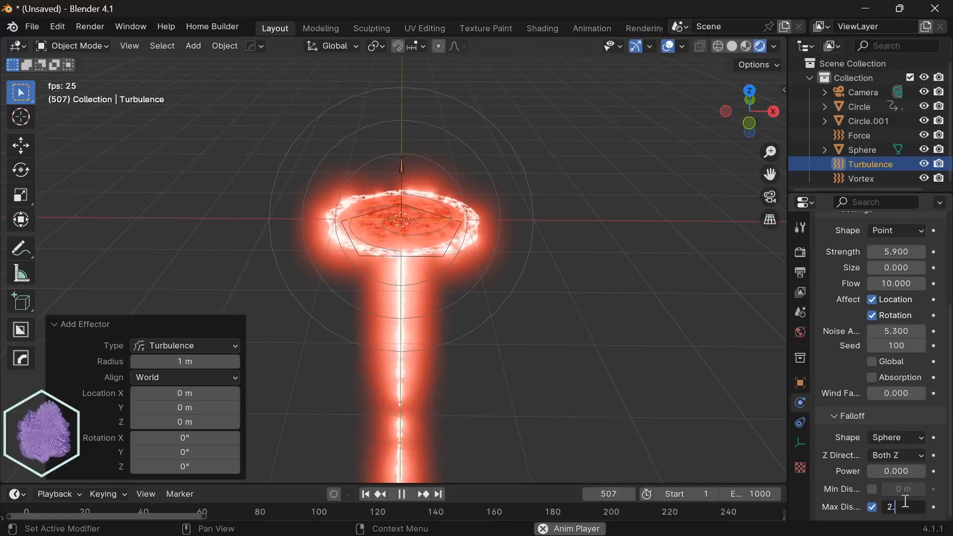
{"action": "type", "text": "41"}
{"action": "key", "text": "Return"}
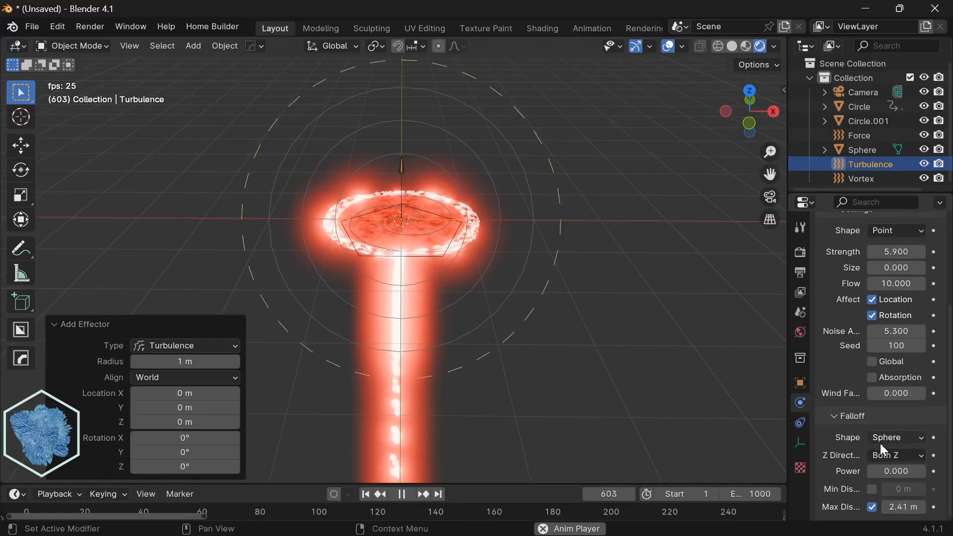
{"action": "scroll", "coordinate": [879, 442], "scroll_direction": "up", "scroll_amount": 2}
{"action": "scroll", "coordinate": [879, 443], "scroll_direction": "up", "scroll_amount": 4}
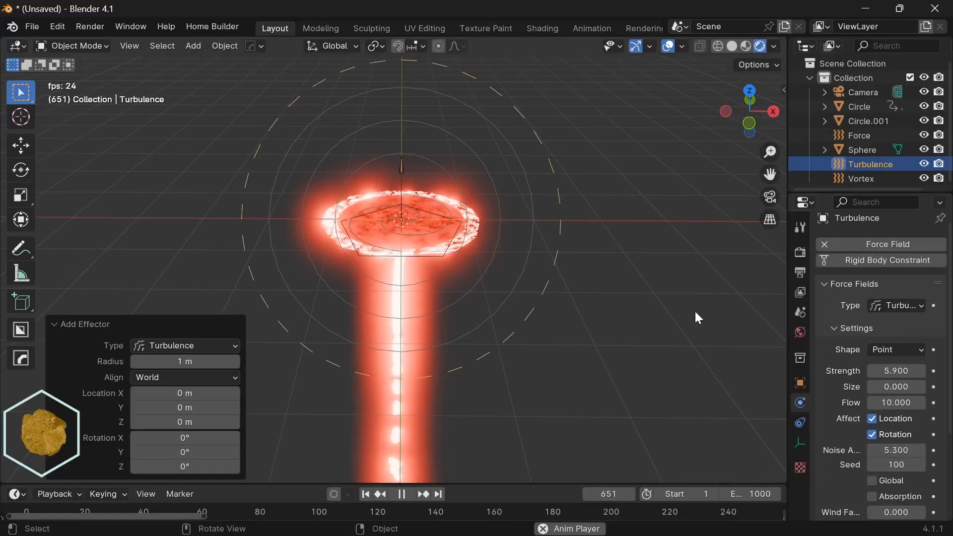
Step: Select the pentagonal emitter Circle.001 and make its particle system emit from Vertices
{"action": "left_click", "coordinate": [442, 255]}
{"action": "left_click", "coordinate": [442, 255]}
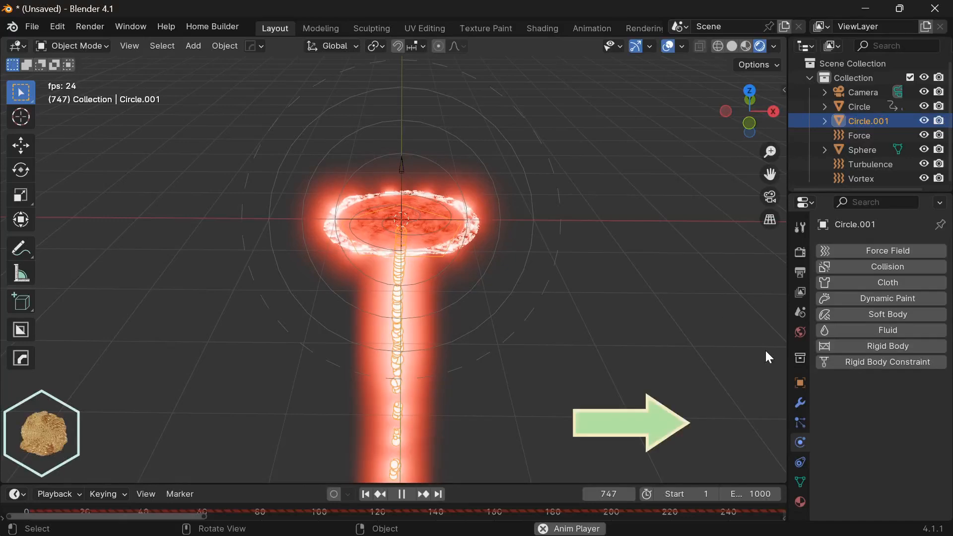
{"action": "left_click", "coordinate": [797, 422]}
{"action": "scroll", "coordinate": [854, 377], "scroll_direction": "down", "scroll_amount": 6}
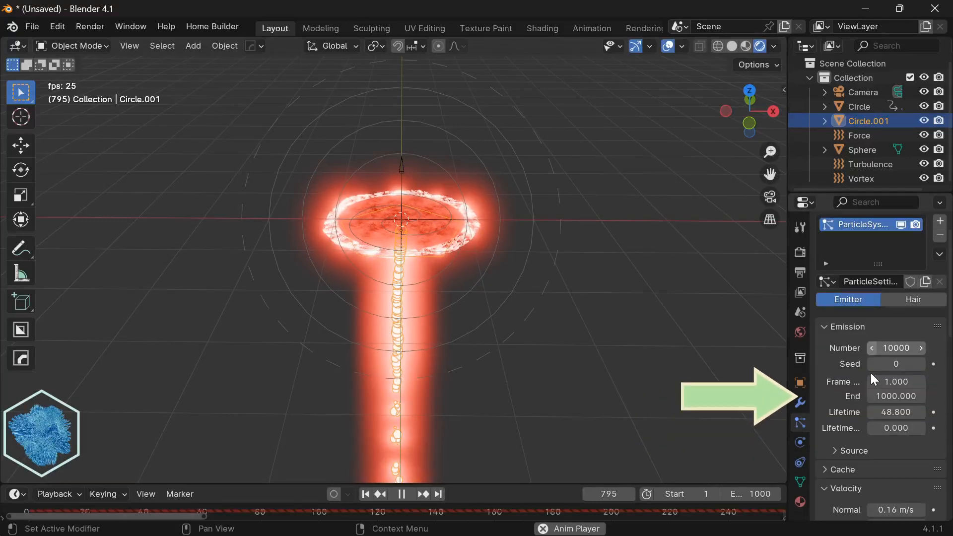
{"action": "left_click", "coordinate": [835, 331]}
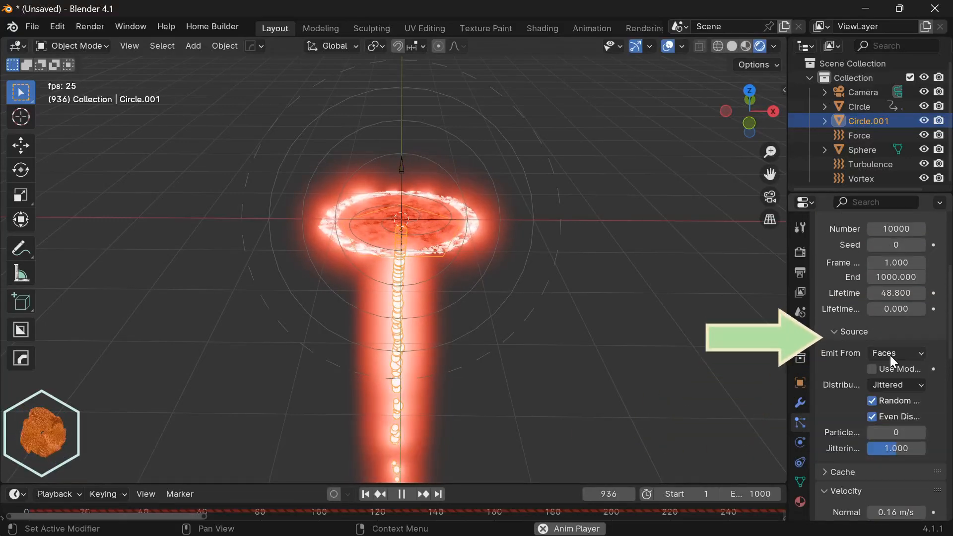
{"action": "left_click", "coordinate": [893, 352]}
{"action": "left_click", "coordinate": [866, 367]}
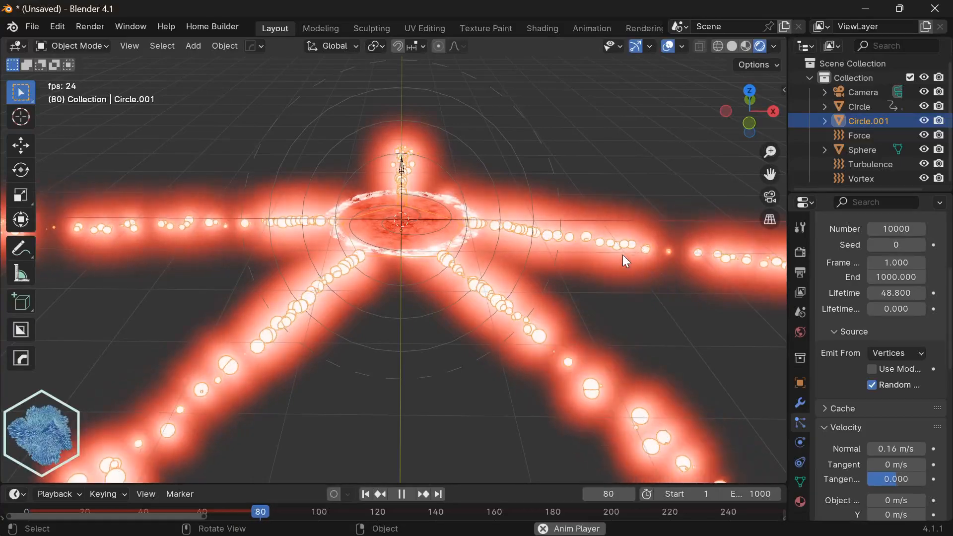
Step: Drive Circle.001's Z rotation with the expression #frame/20 so the emitter spins during playback
{"action": "key", "text": "n"}
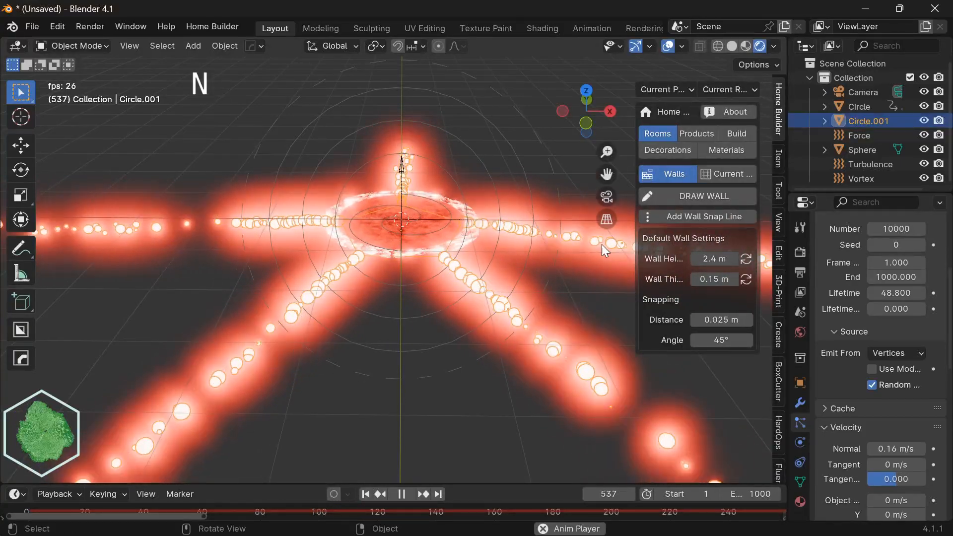
{"action": "left_click", "coordinate": [778, 166]}
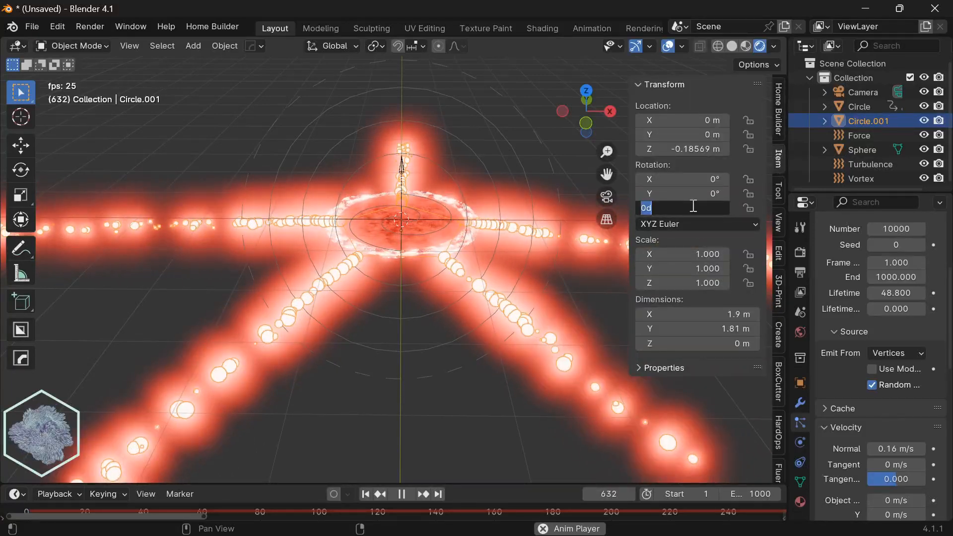
{"action": "left_click", "coordinate": [691, 205]}
{"action": "type", "text": "#frame/20"}
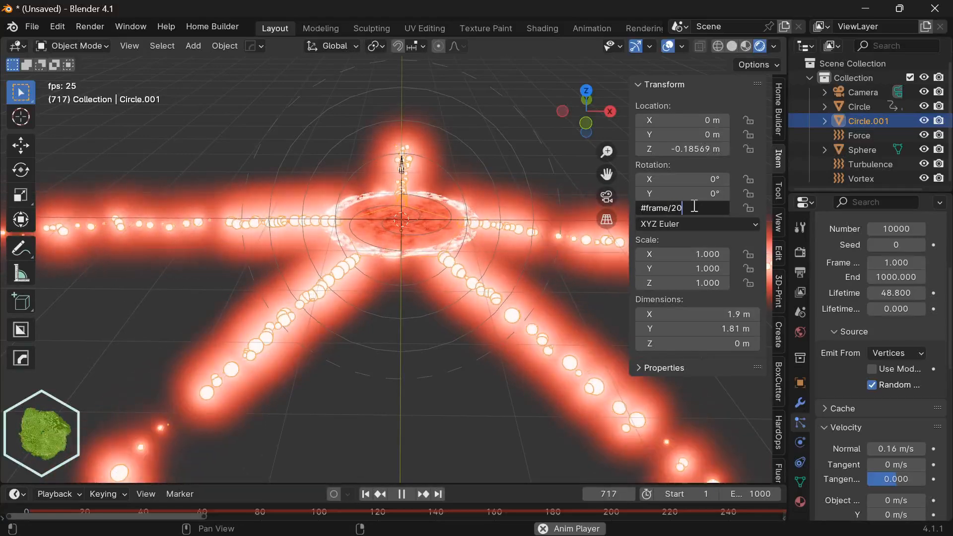
{"action": "key", "text": "Return"}
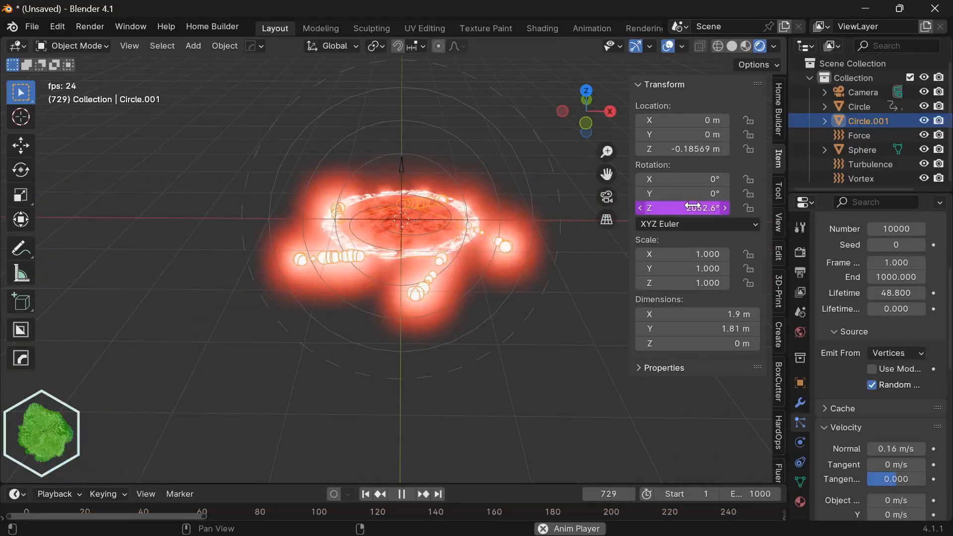
{"action": "key", "text": "n"}
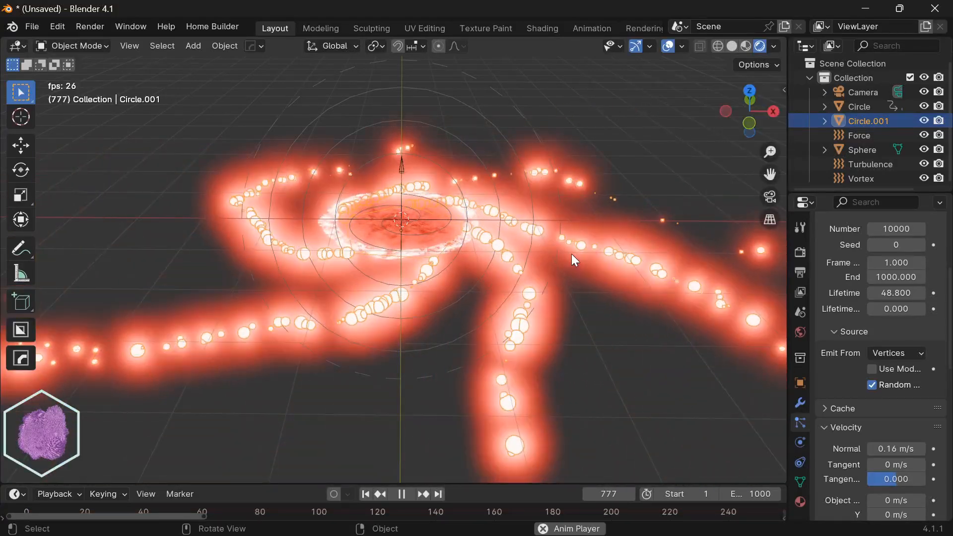
Step: Hide the glowing Sphere and the Force, Turbulence and Vortex fields in the viewport
{"action": "middle_click_drag", "start_coordinate": [570, 254], "coordinate": [529, 253]}
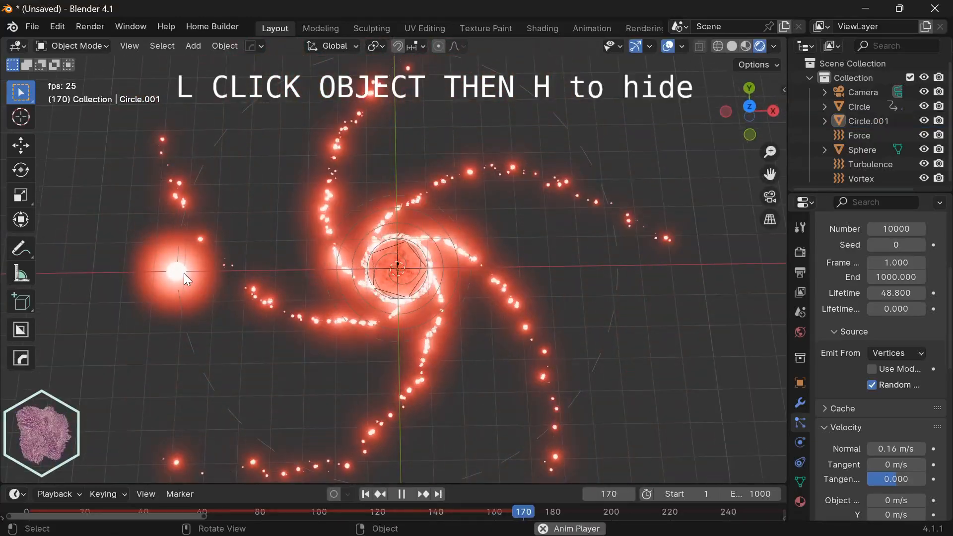
{"action": "left_click", "coordinate": [183, 273]}
{"action": "key", "text": "h"}
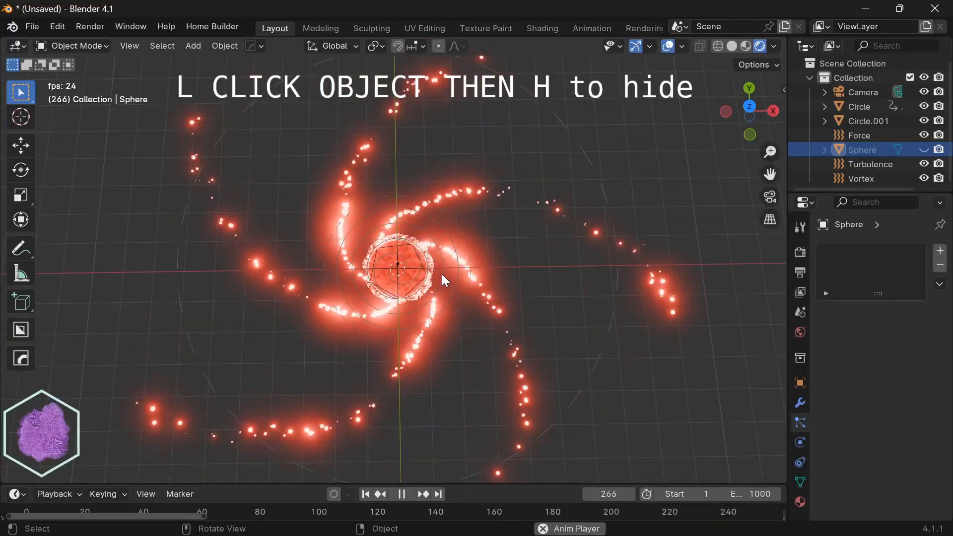
{"action": "left_click", "coordinate": [457, 250]}
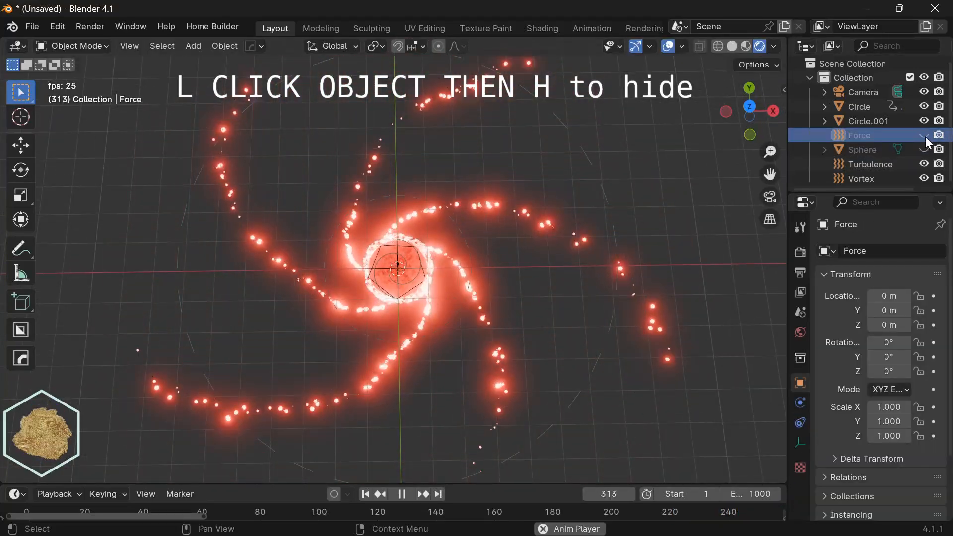
{"action": "key", "text": "h"}
{"action": "left_click", "coordinate": [925, 163]}
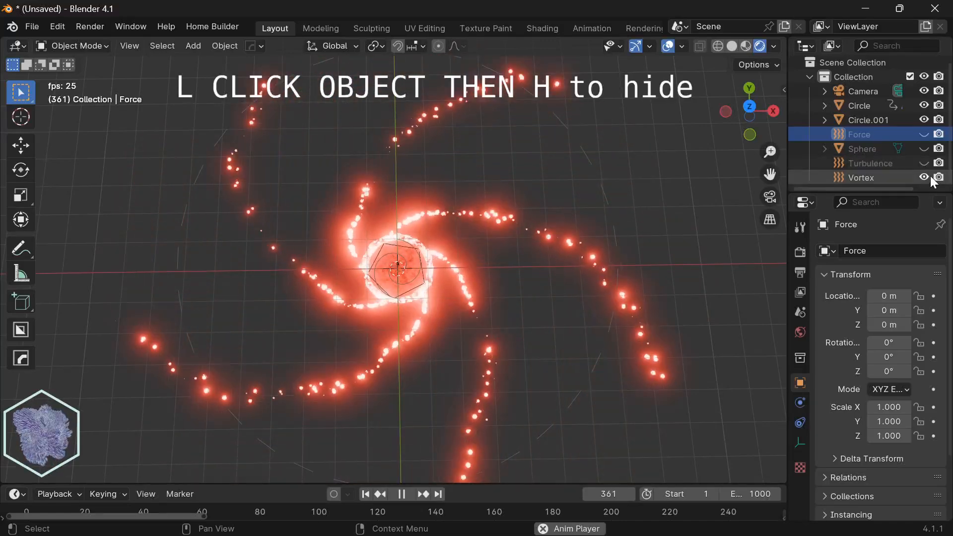
{"action": "left_click", "coordinate": [925, 178]}
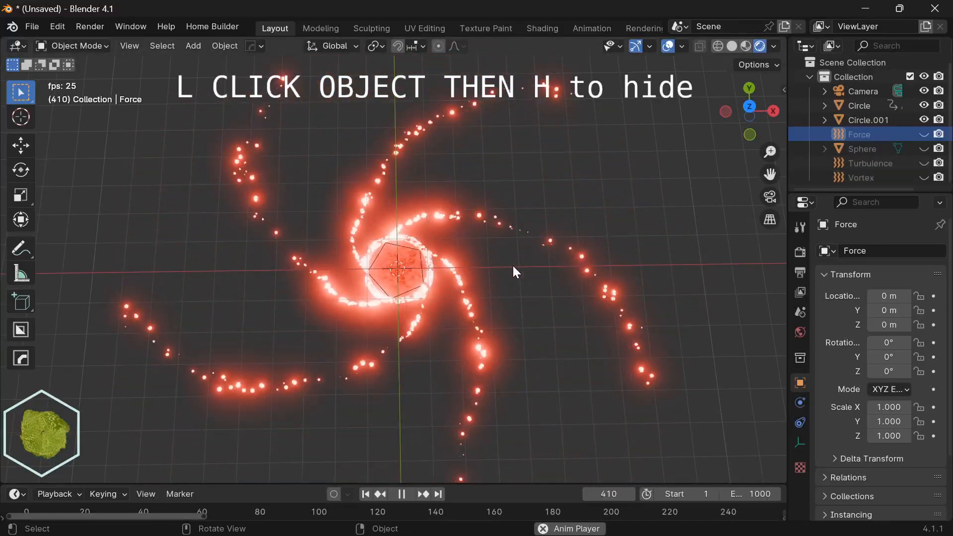
Step: Stop the playback and raise the camera along Z to a height of about 55.7 m, framing the whole particle spiral
{"action": "key", "text": "space"}
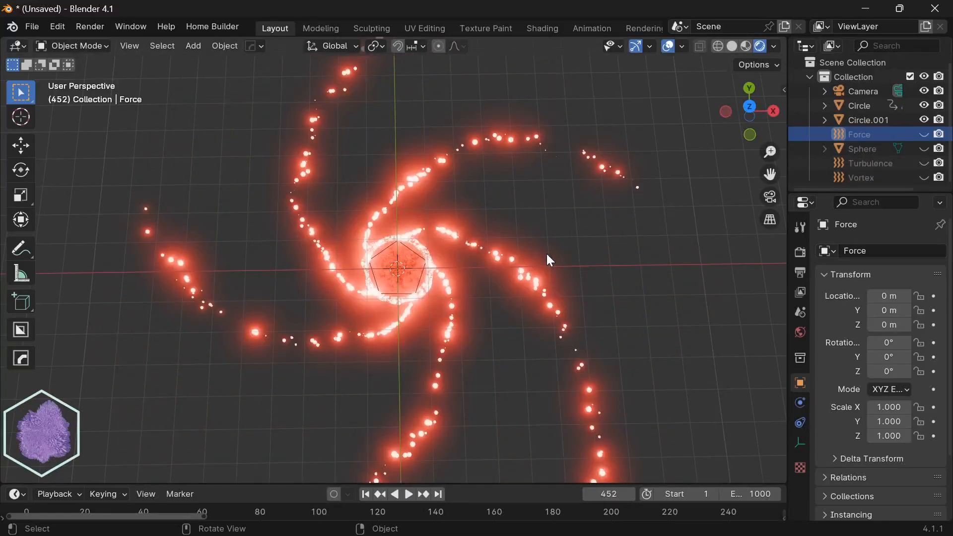
{"action": "key", "text": "KP_0"}
{"action": "scroll", "coordinate": [520, 281], "scroll_direction": "down", "scroll_amount": 2}
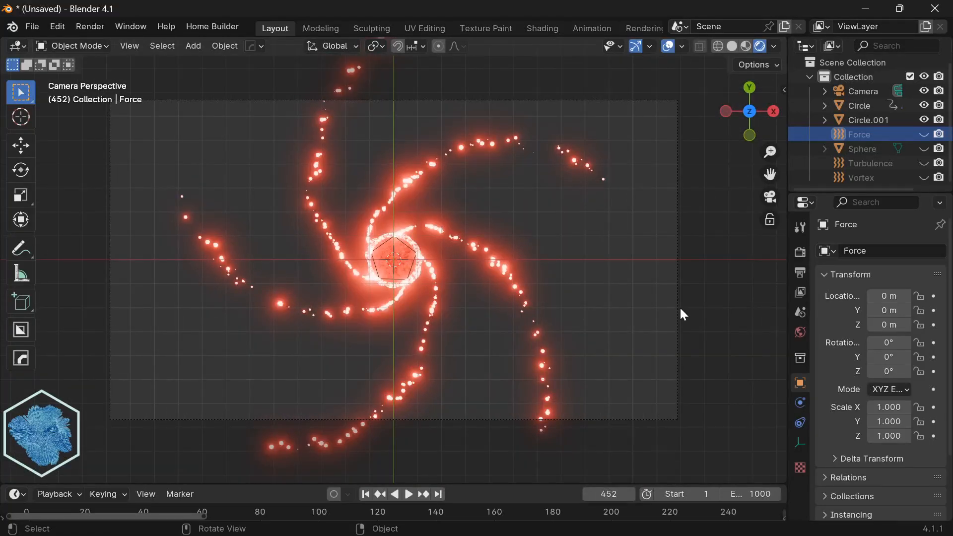
{"action": "left_click", "coordinate": [679, 315]}
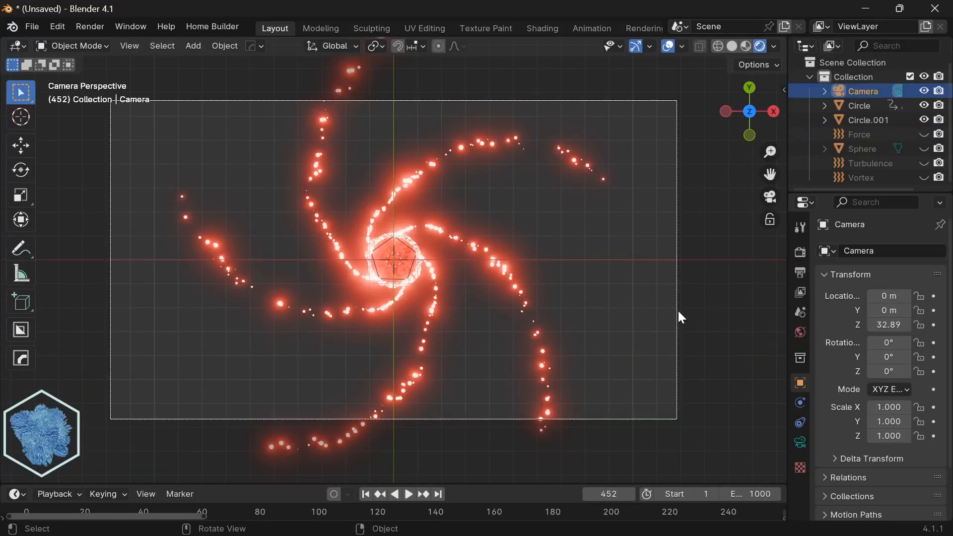
{"action": "middle_click_drag", "start_coordinate": [679, 315], "coordinate": [604, 289]}
{"action": "scroll", "coordinate": [555, 298], "scroll_direction": "down", "scroll_amount": 4}
{"action": "key", "text": "g"}
{"action": "key", "text": "z"}
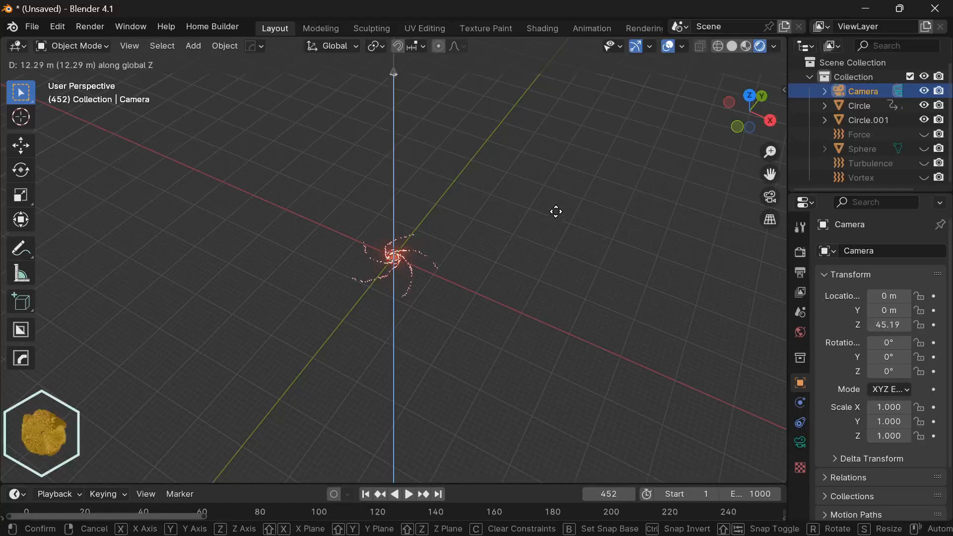
{"action": "left_click", "coordinate": [557, 165]}
{"action": "key", "text": "KP_0"}
{"action": "left_click", "coordinate": [583, 283]}
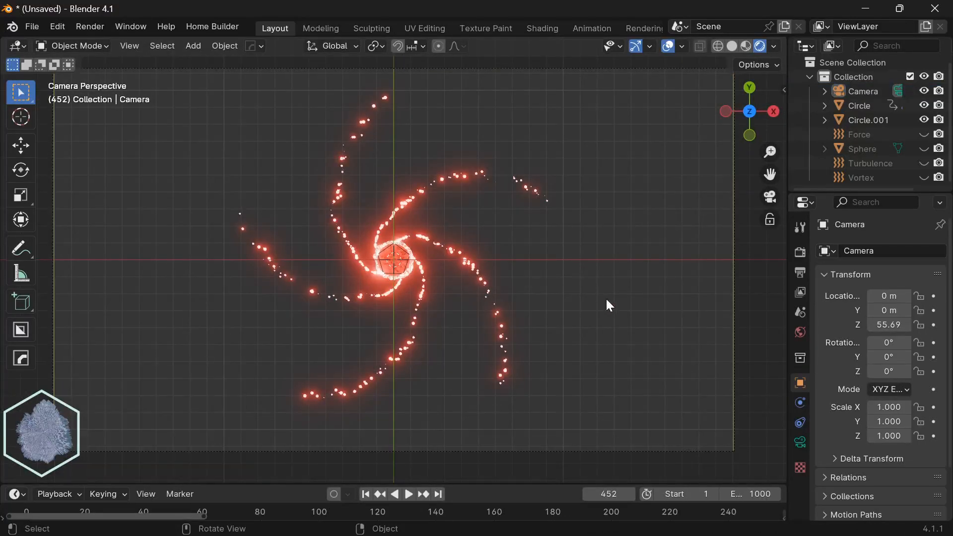
Step: Add a UV sphere at the world origin
{"action": "middle_click_drag", "start_coordinate": [588, 304], "coordinate": [559, 293]}
{"action": "key", "text": "shift+a"}
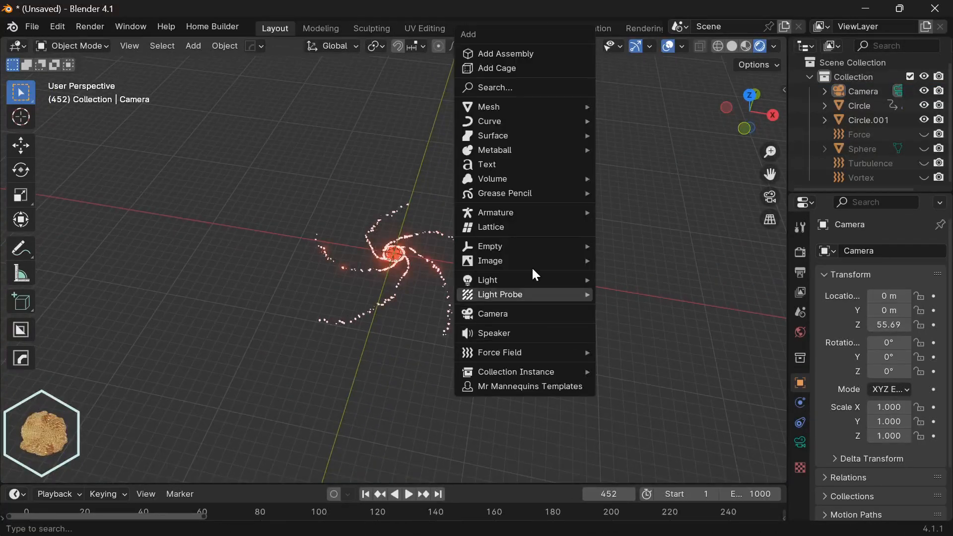
{"action": "mouse_move", "coordinate": [532, 104]}
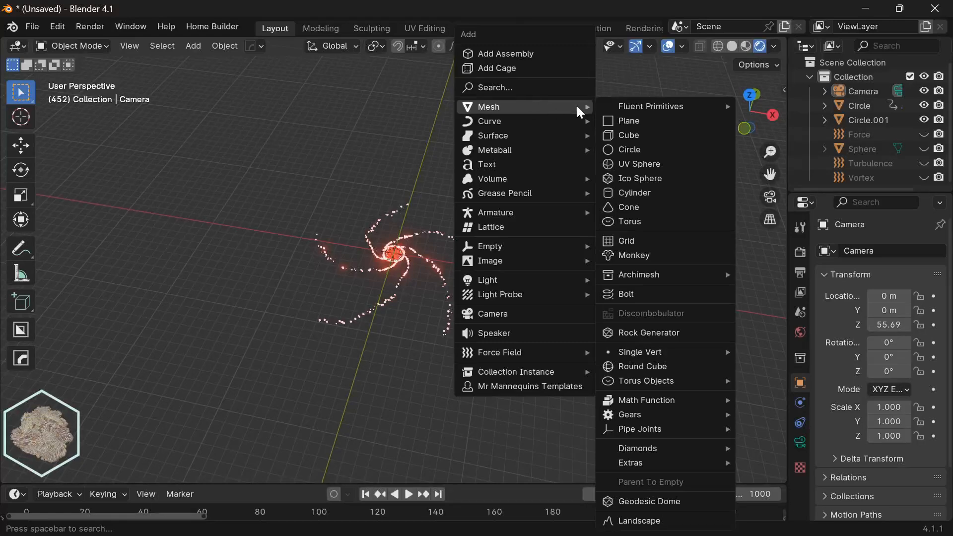
{"action": "left_click", "coordinate": [645, 164]}
{"action": "scroll", "coordinate": [459, 293], "scroll_direction": "up", "scroll_amount": 8}
{"action": "middle_click_drag", "start_coordinate": [448, 282], "coordinate": [443, 339], "text": "shift"}
{"action": "middle_click_drag", "start_coordinate": [443, 339], "coordinate": [449, 318]}
{"action": "scroll", "coordinate": [466, 280], "scroll_direction": "down", "scroll_amount": 2}
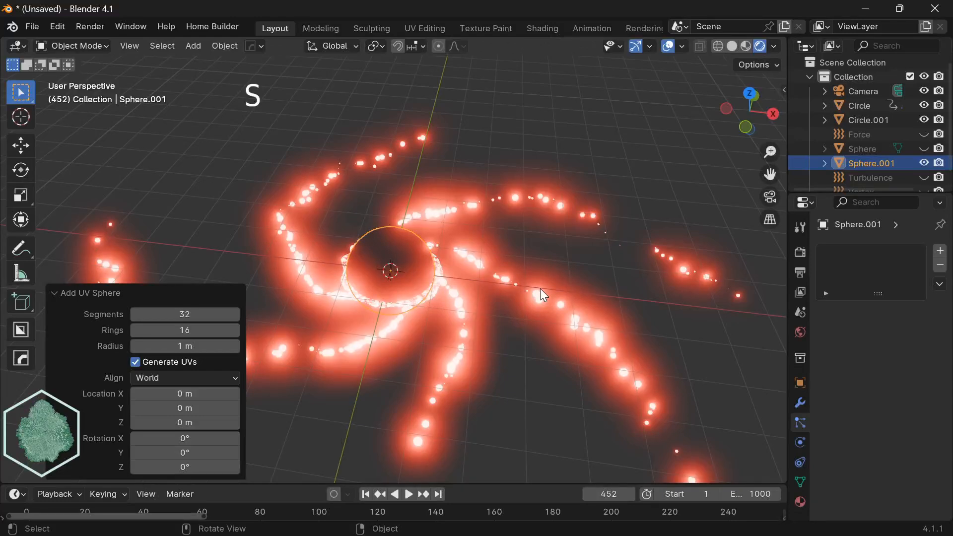
Step: Scale the new sphere by about 8.23 in X and Y only, and move it along Z clear of the spiral
{"action": "key", "text": "s"}
{"action": "key", "text": "shift+z"}
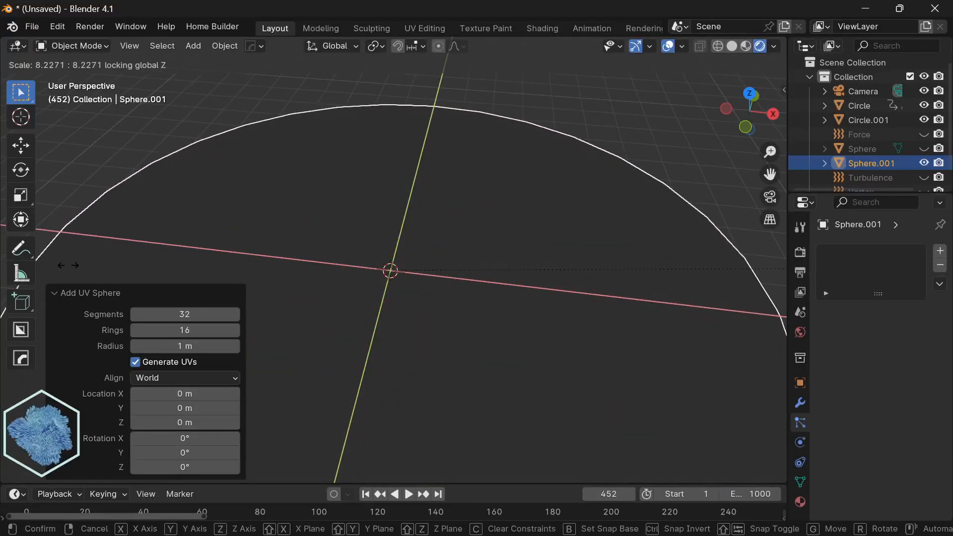
{"action": "left_click", "coordinate": [93, 272]}
{"action": "scroll", "coordinate": [417, 289], "scroll_direction": "down", "scroll_amount": 3}
{"action": "key", "text": "g"}
{"action": "key", "text": "z"}
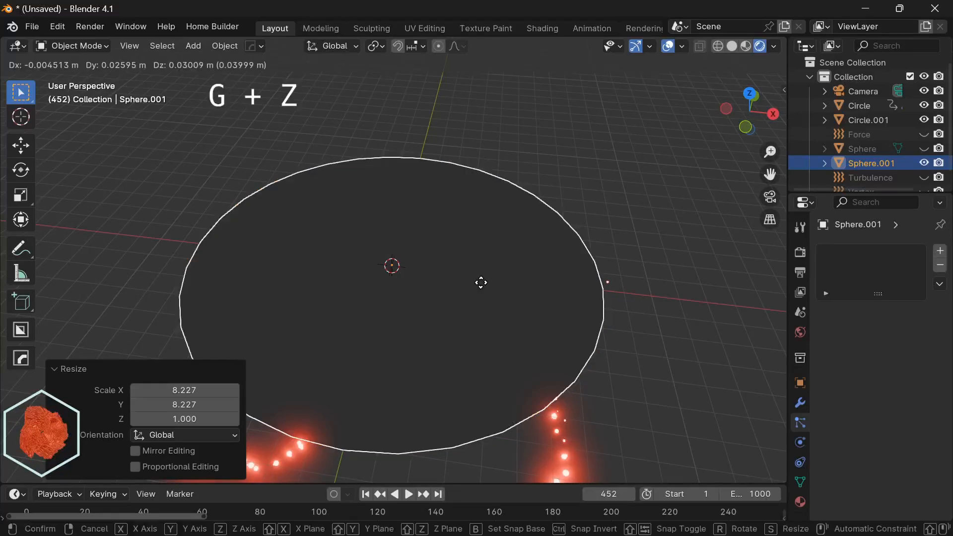
{"action": "key", "text": "Escape"}
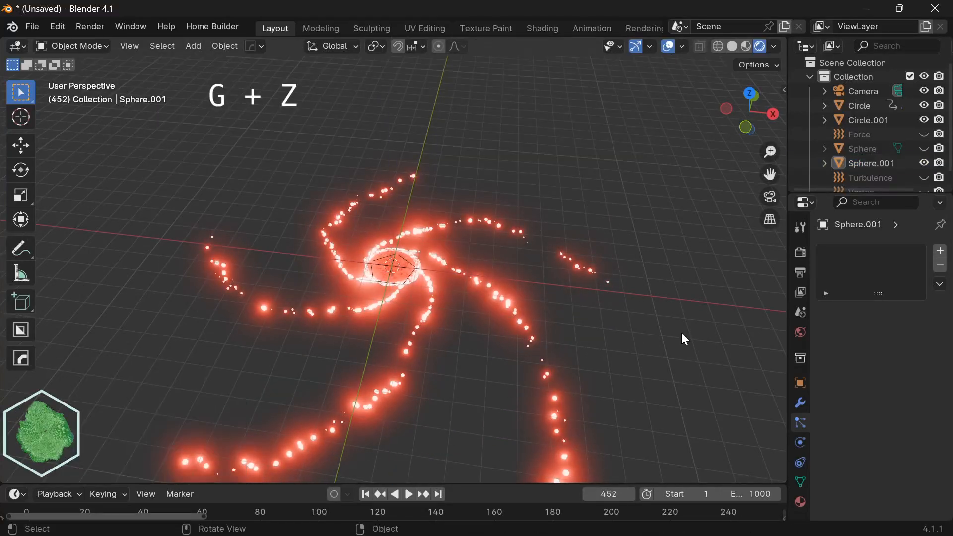
Step: Delete the selected object and add a mesh circle with 32 vertices at the world origin
{"action": "key", "text": "Delete"}
{"action": "key", "text": "shift+a"}
{"action": "mouse_move", "coordinate": [251, 241]}
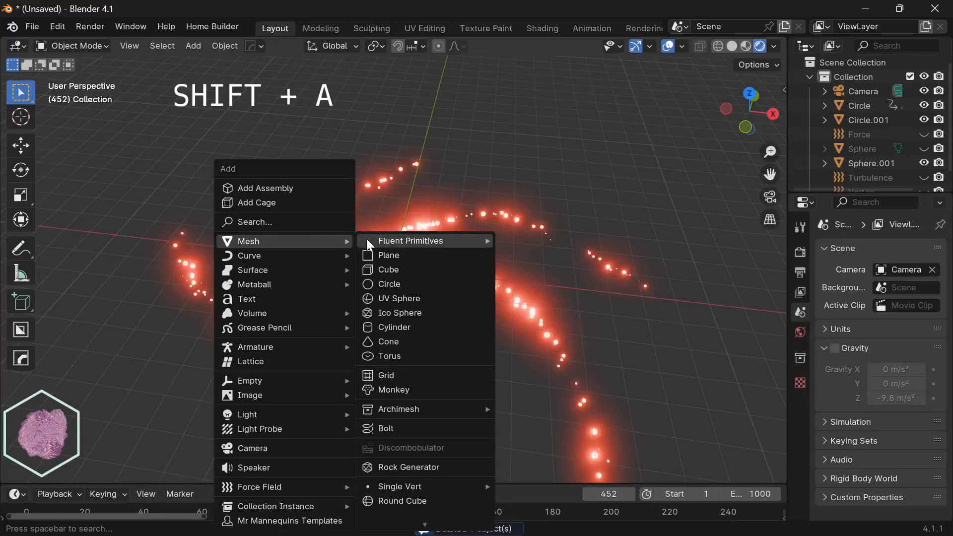
{"action": "left_click", "coordinate": [402, 285]}
{"action": "left_click", "coordinate": [179, 314]}
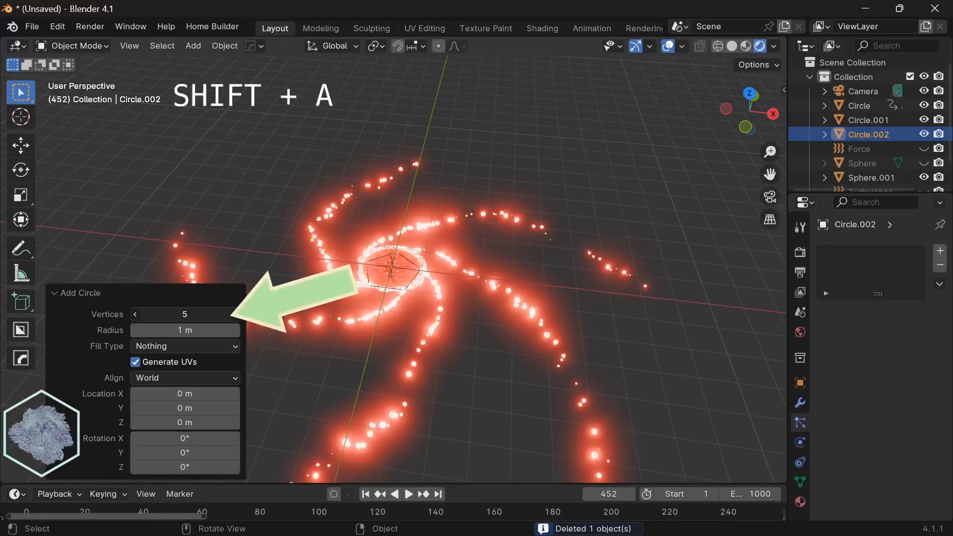
{"action": "type", "text": "32"}
{"action": "key", "text": "Return"}
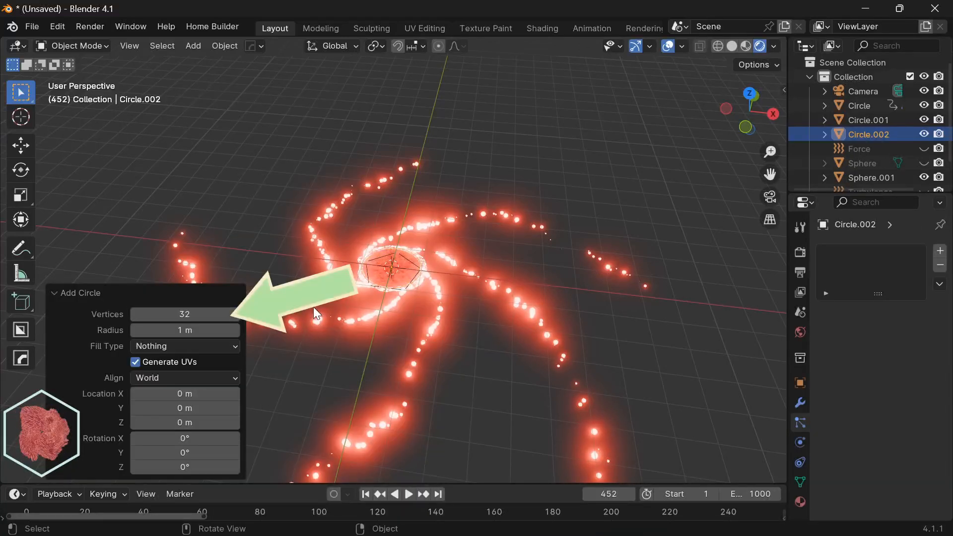
Step: Raise the new circle along Z well above the particle spiral and fill it with a face
{"action": "key", "text": "g"}
{"action": "key", "text": "z"}
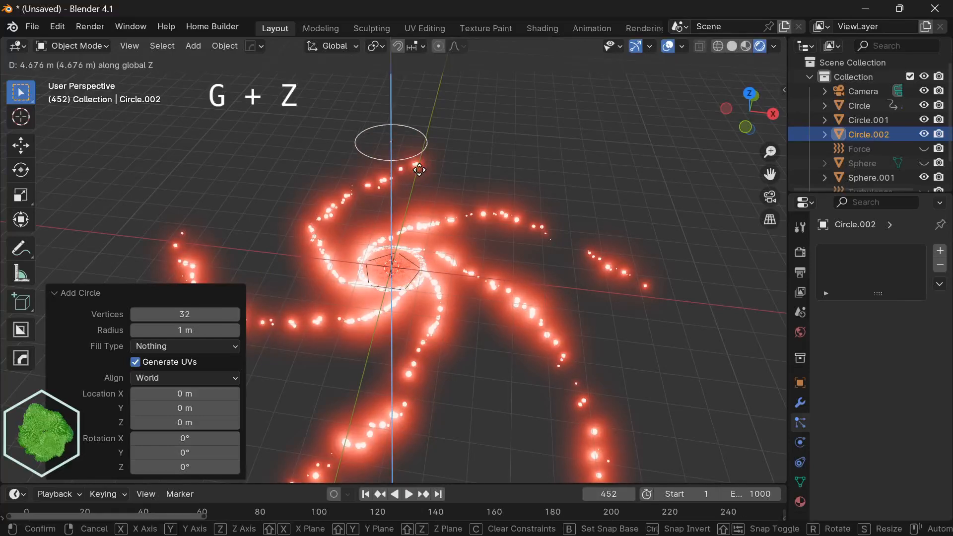
{"action": "left_click", "coordinate": [423, 143]}
{"action": "key", "text": "Tab"}
{"action": "key", "text": "f"}
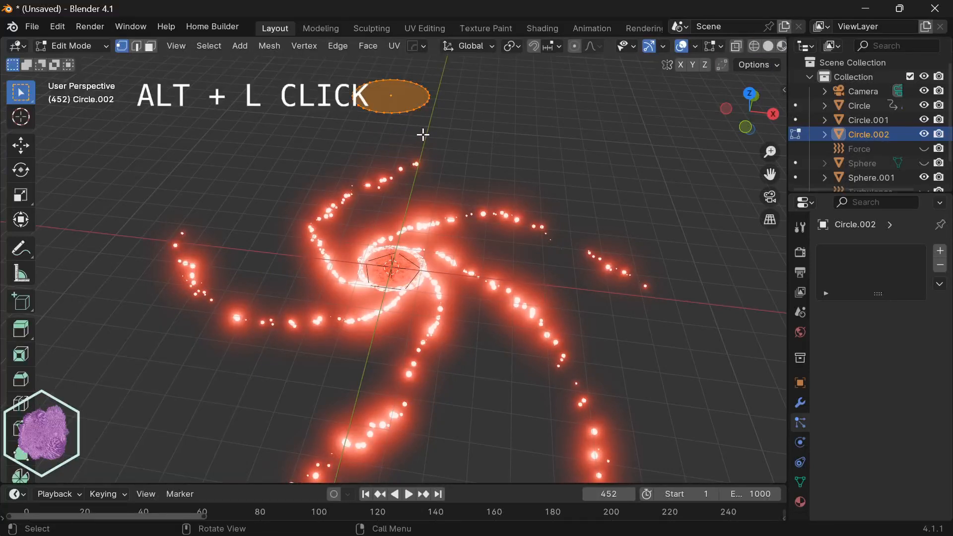
{"action": "key", "text": "Tab"}
{"action": "key", "text": "f"}
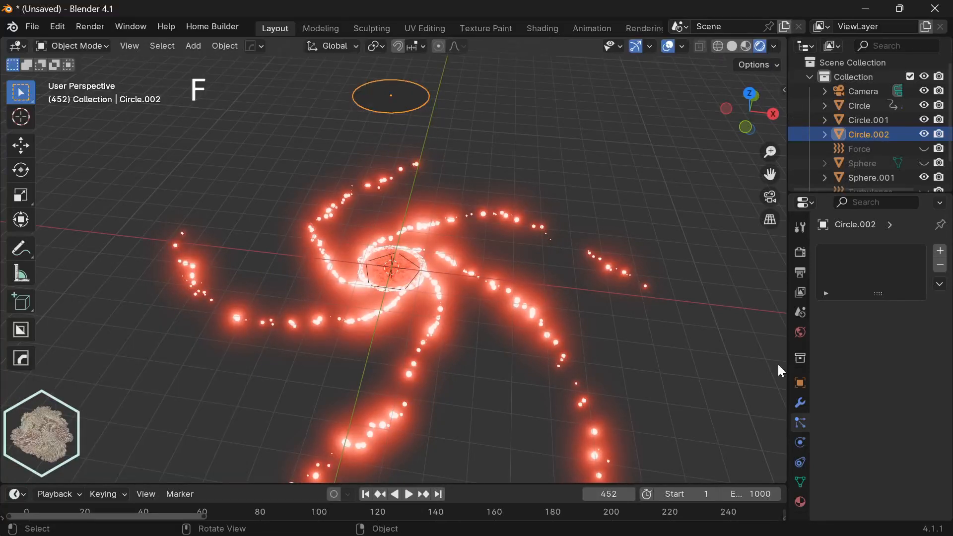
Step: Switch to the Shading workspace and hide the large Sphere.001 in the viewport
{"action": "left_click", "coordinate": [543, 29]}
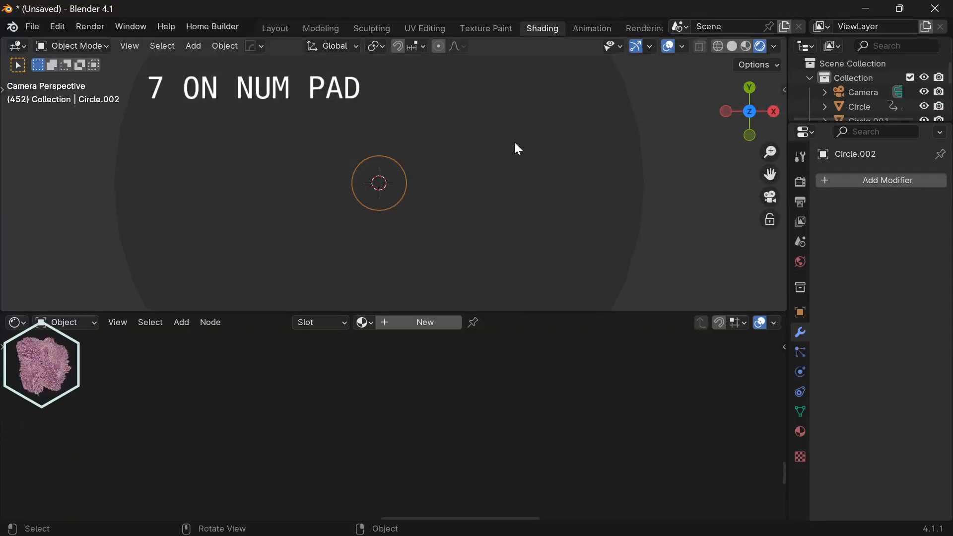
{"action": "left_click", "coordinate": [495, 212]}
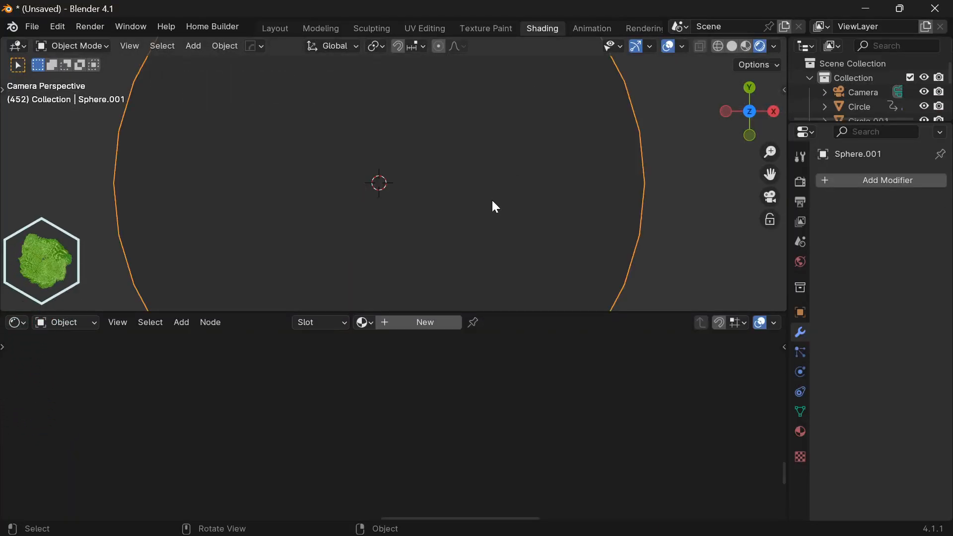
{"action": "key", "text": "h"}
Step: Give the filled circle Circle.002 a new material named "ripp" and bring its nodes into view
{"action": "left_click", "coordinate": [400, 180]}
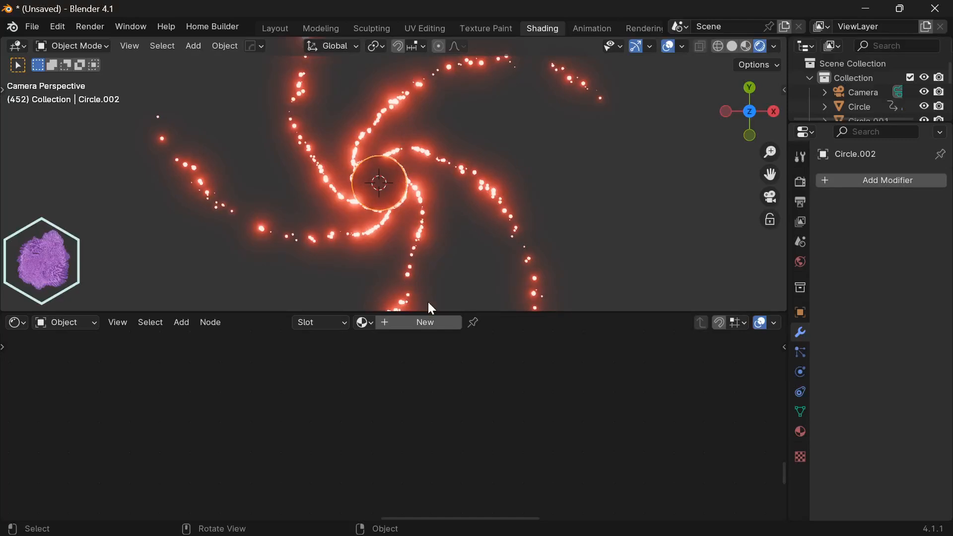
{"action": "left_click", "coordinate": [425, 322]}
{"action": "double_click", "coordinate": [440, 321]}
{"action": "type", "text": "ripp"}
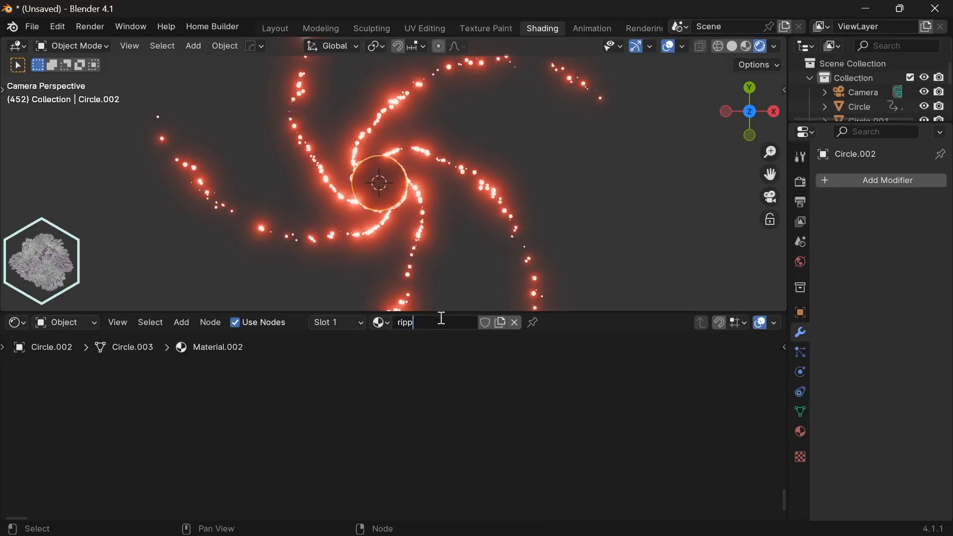
{"action": "key", "text": "Return"}
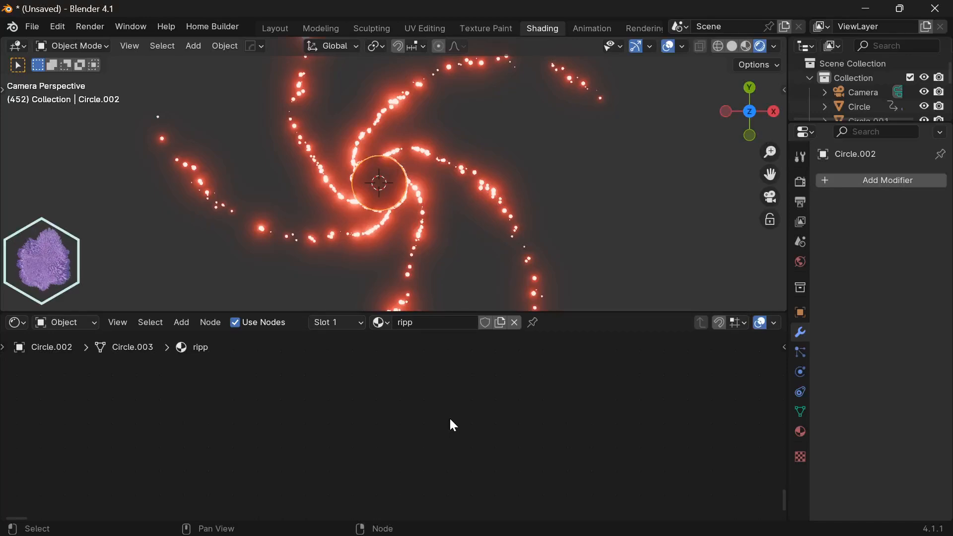
{"action": "key", "text": "Home"}
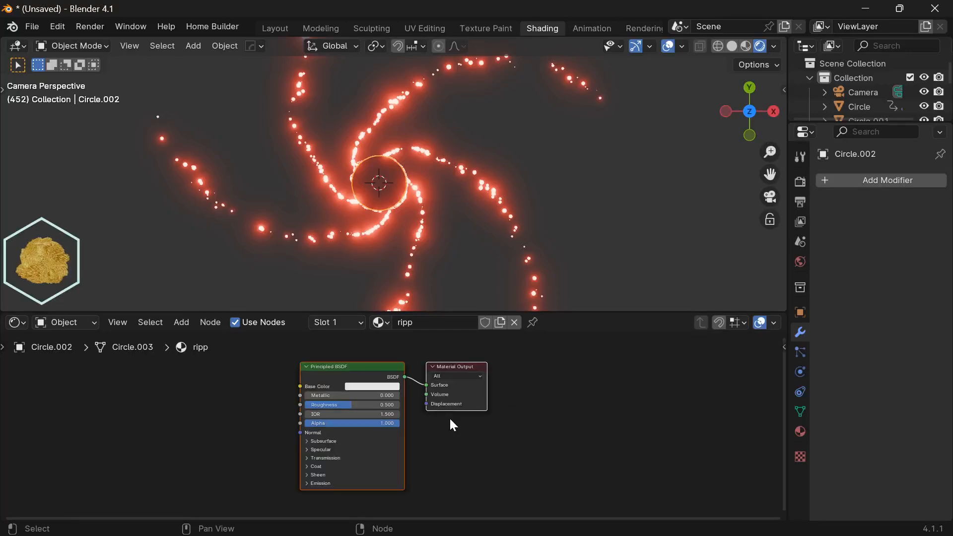
Step: Replace the Principled BSDF with a Mix Shader connected to the Material Output's Surface input
{"action": "left_click", "coordinate": [349, 365]}
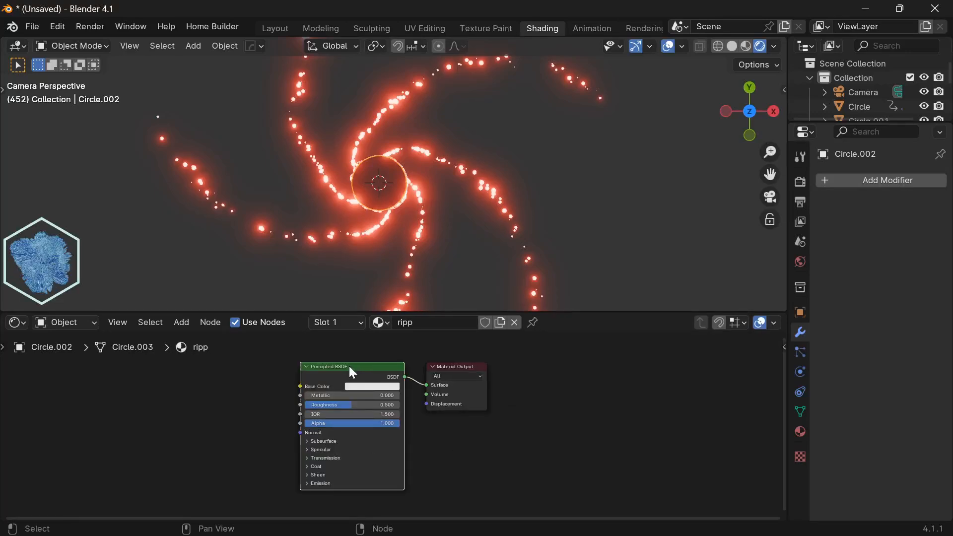
{"action": "key", "text": "Delete"}
{"action": "key", "text": "shift+a"}
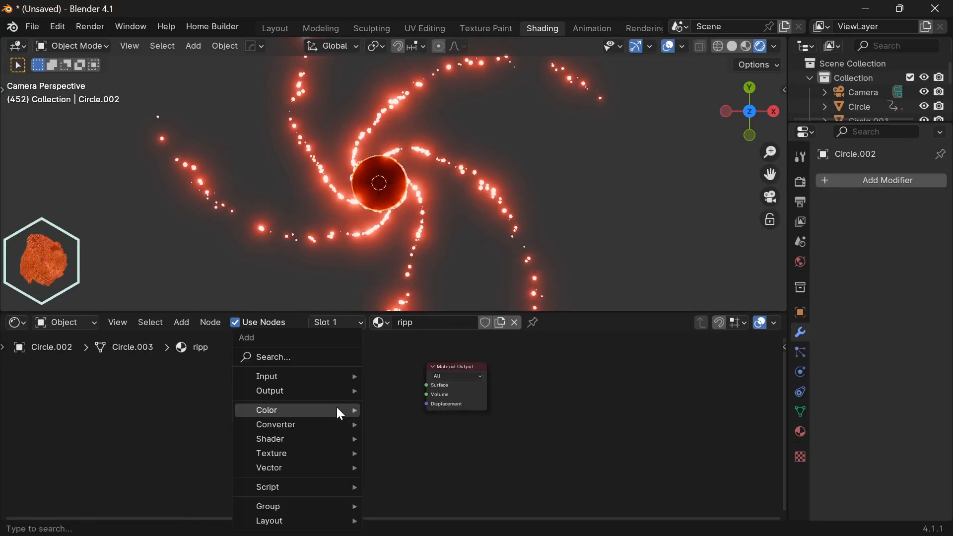
{"action": "left_click", "coordinate": [330, 357]}
{"action": "type", "text": "mix"}
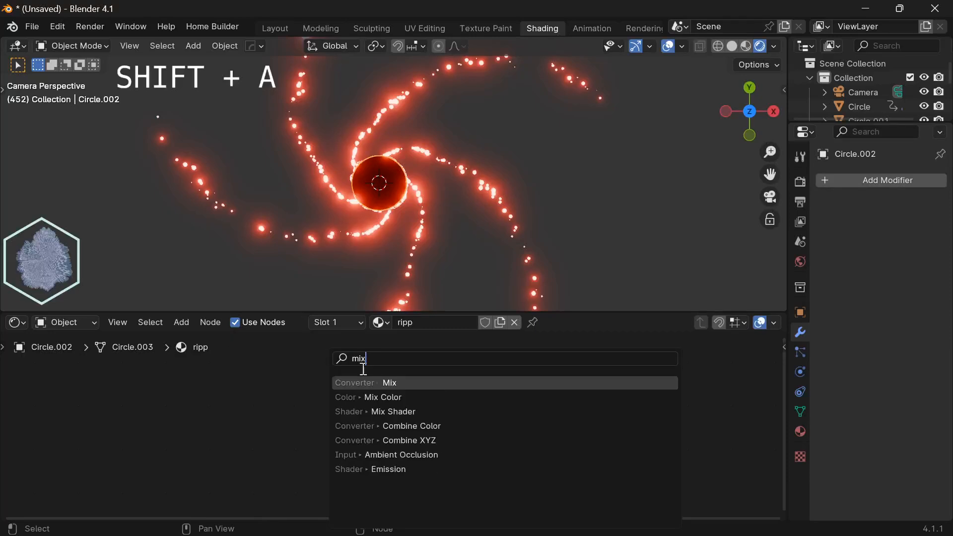
{"action": "left_click", "coordinate": [406, 411]}
{"action": "left_click", "coordinate": [328, 389]}
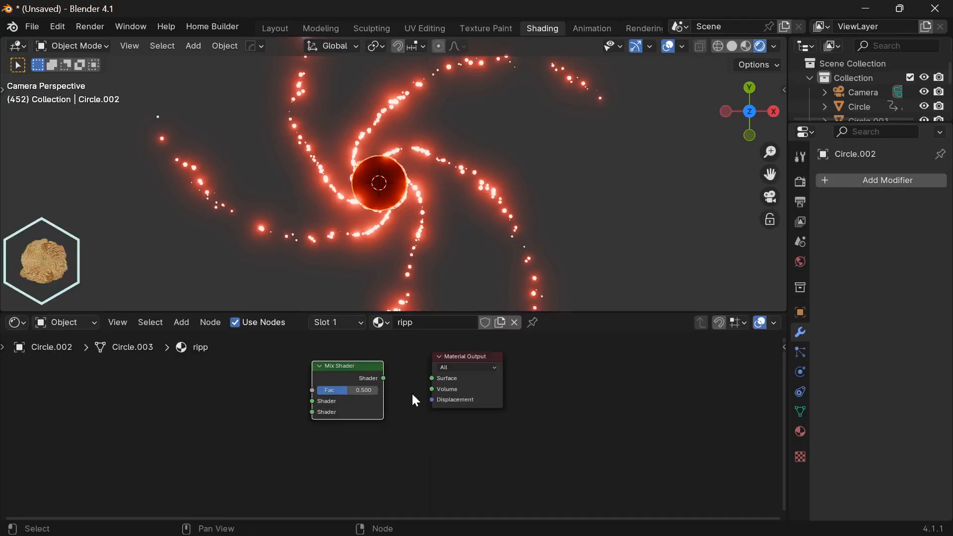
{"action": "left_click_drag", "start_coordinate": [385, 378], "coordinate": [431, 378]}
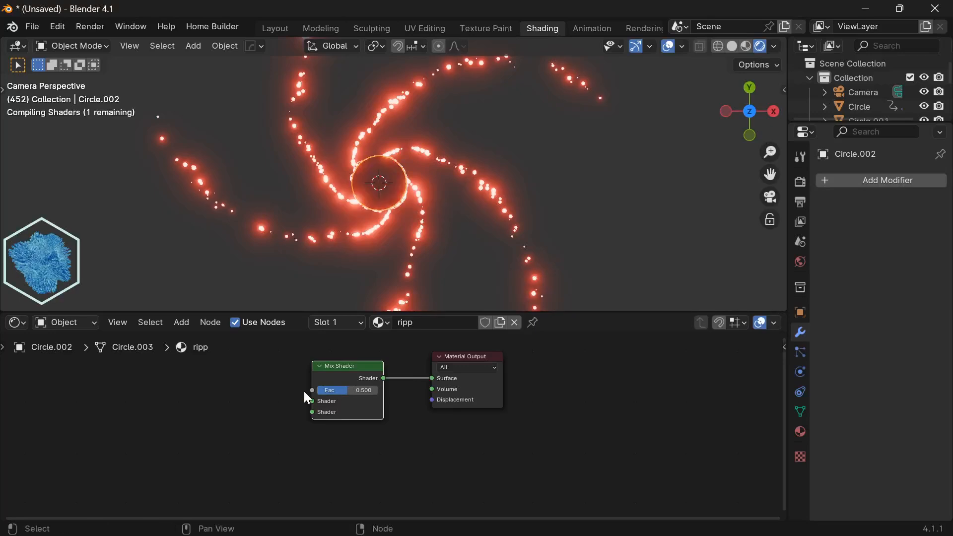
Step: Add a Color Ramp node ahead of the Mix Shader
{"action": "key", "text": "shift+a"}
{"action": "left_click", "coordinate": [227, 356]}
{"action": "type", "text": "colo"}
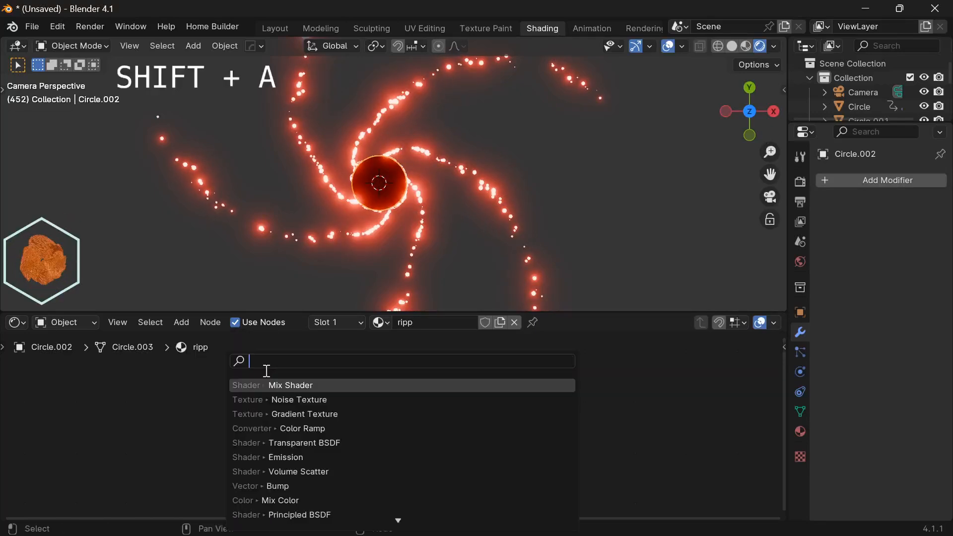
{"action": "left_click", "coordinate": [338, 397]}
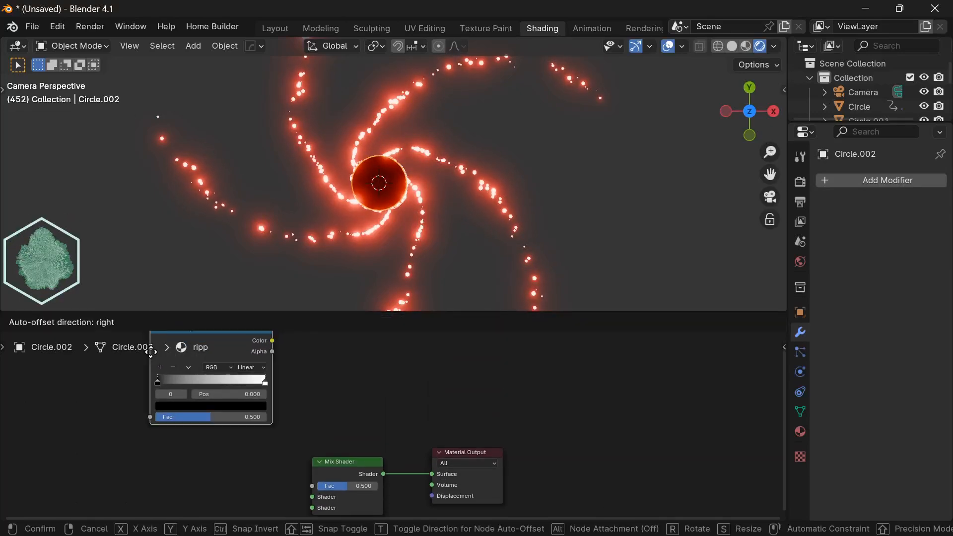
{"action": "left_click", "coordinate": [162, 402]}
{"action": "middle_click_drag", "start_coordinate": [162, 402], "coordinate": [241, 385]}
{"action": "left_click", "coordinate": [167, 417]}
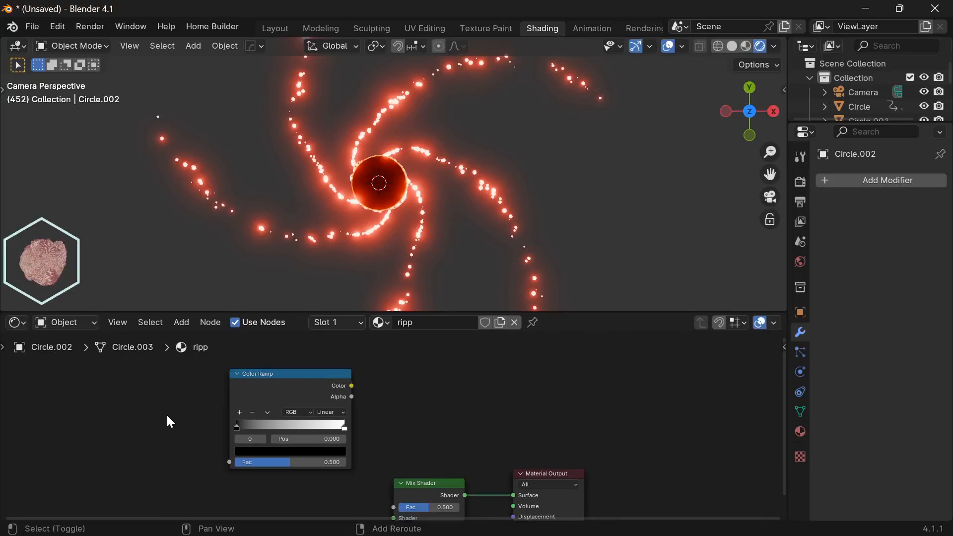
Step: Add a Gradient Texture set to Quadratic Sphere and connect its Color output to the Color Ramp's Fac input
{"action": "key", "text": "shift+a"}
{"action": "left_click", "coordinate": [162, 355]}
{"action": "type", "text": "gr"}
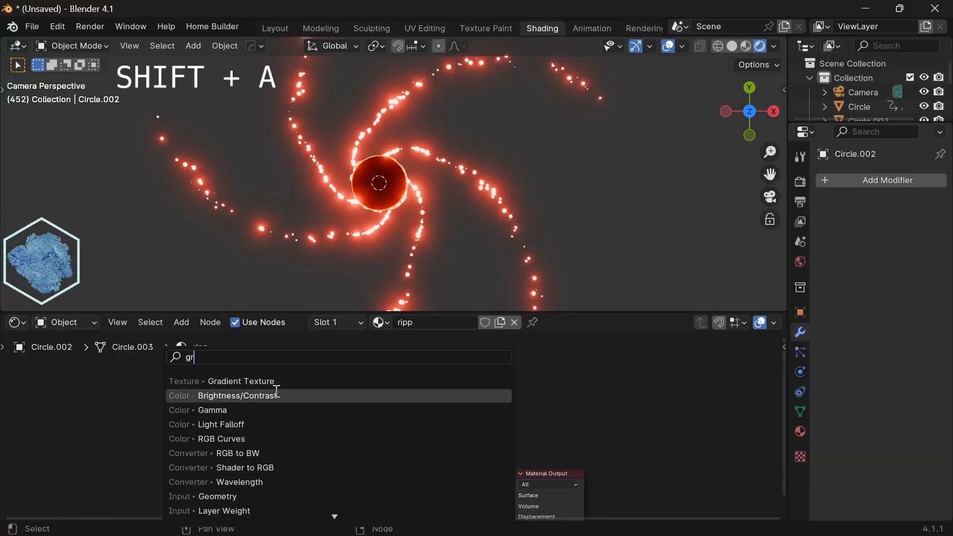
{"action": "left_click", "coordinate": [277, 382]}
{"action": "left_click", "coordinate": [154, 383]}
{"action": "left_click_drag", "start_coordinate": [153, 386], "coordinate": [221, 460]}
{"action": "left_click", "coordinate": [141, 411]}
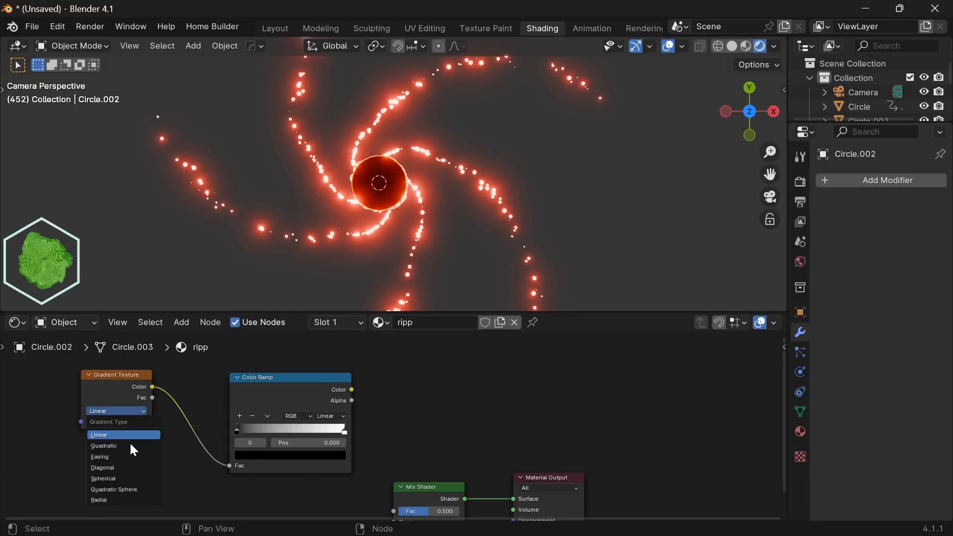
{"action": "left_click", "coordinate": [127, 489]}
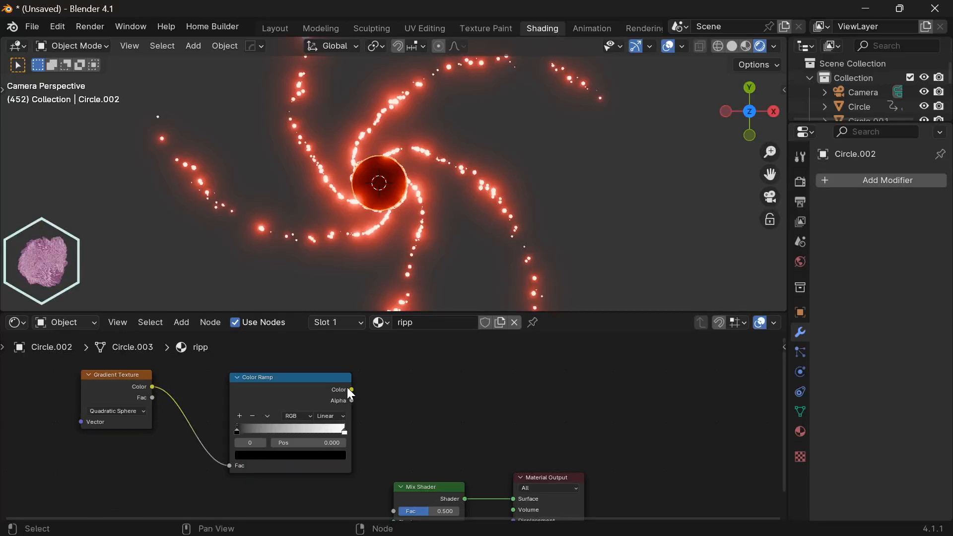
Step: Connect the Color Ramp's Color output to the Mix Shader's Fac input
{"action": "left_click_drag", "start_coordinate": [351, 390], "coordinate": [393, 473]}
{"action": "middle_click_drag", "start_coordinate": [259, 424], "coordinate": [430, 449]}
{"action": "middle_click_drag", "start_coordinate": [301, 400], "coordinate": [365, 411]}
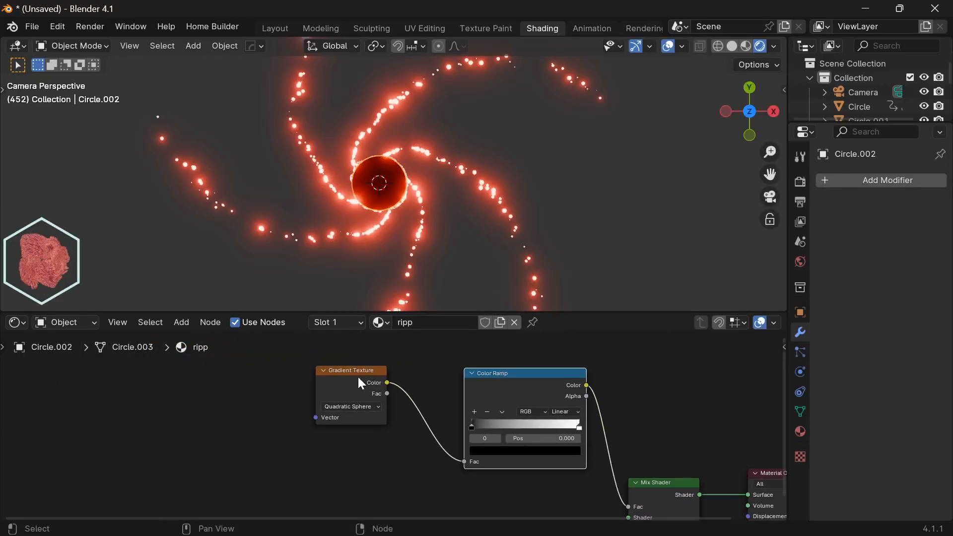
Step: Add Texture Coordinate and Mapping nodes to the Gradient Texture, feeding the Mapping vector from the Object output
{"action": "key", "text": "ctrl+t"}
{"action": "middle_click_drag", "start_coordinate": [294, 382], "coordinate": [409, 403]}
{"action": "left_click_drag", "start_coordinate": [409, 404], "coordinate": [321, 371]}
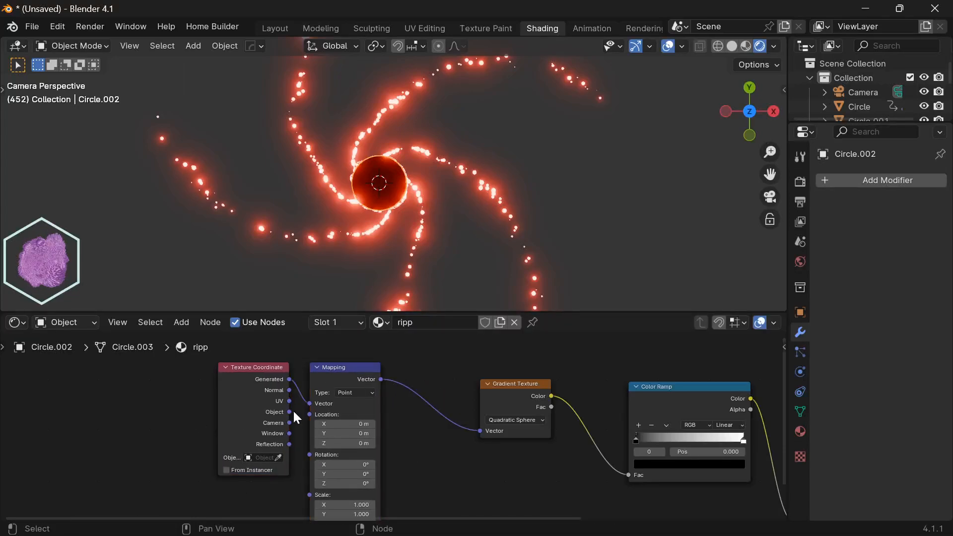
{"action": "left_click_drag", "start_coordinate": [289, 411], "coordinate": [303, 415]}
{"action": "left_click_drag", "start_coordinate": [379, 422], "coordinate": [381, 423]}
Step: Reverse the Color Ramp stops, placing white at the start and black at position 0.293
{"action": "middle_click_drag", "start_coordinate": [470, 399], "coordinate": [381, 387]}
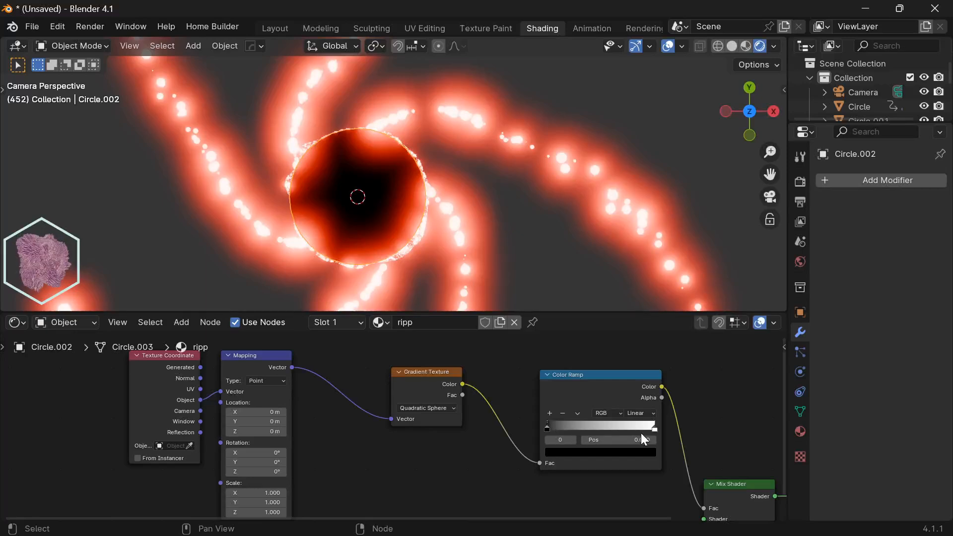
{"action": "left_click_drag", "start_coordinate": [544, 424], "coordinate": [591, 425]}
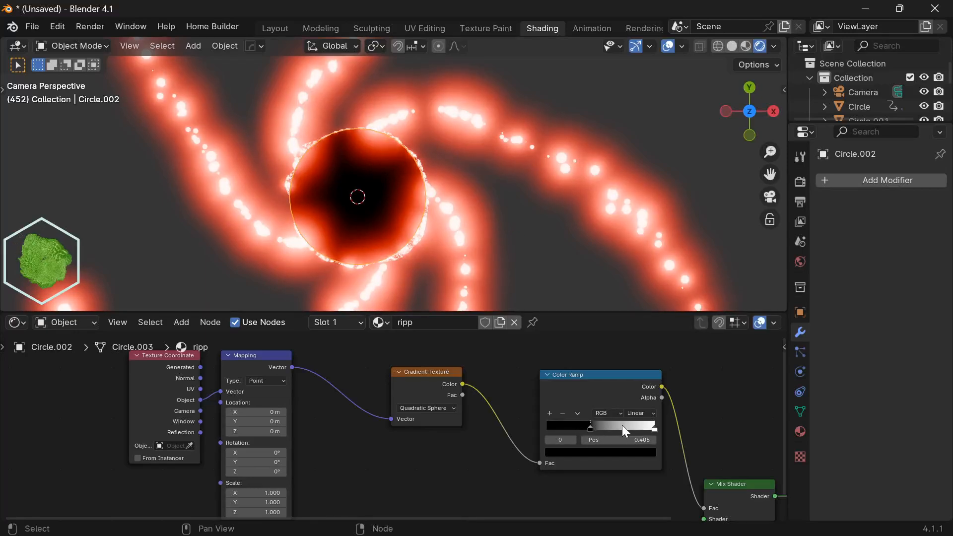
{"action": "left_click_drag", "start_coordinate": [651, 427], "coordinate": [558, 423]}
{"action": "scroll", "coordinate": [558, 423], "scroll_direction": "down", "scroll_amount": 2}
{"action": "middle_click_drag", "start_coordinate": [562, 421], "coordinate": [456, 383], "text": "shift"}
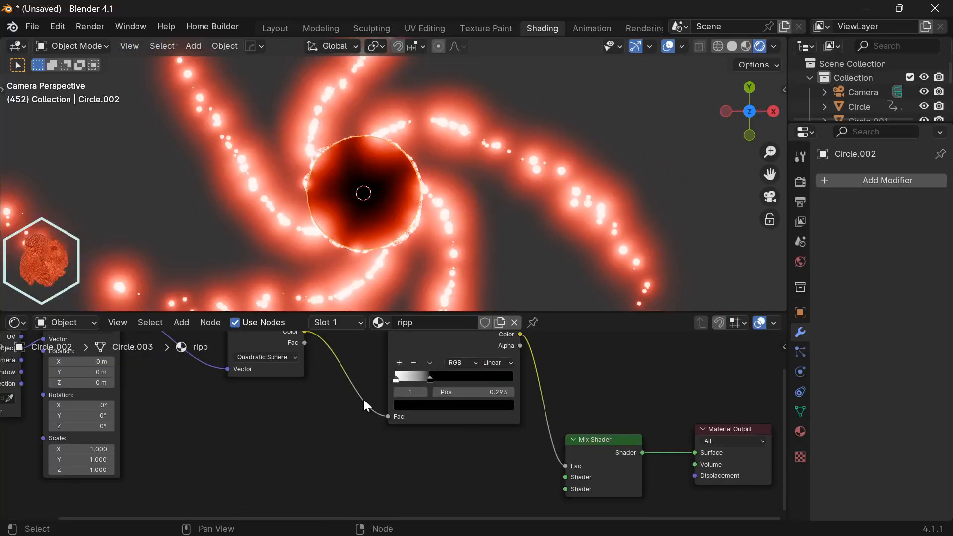
Step: Duplicate the Mix Shader and connect the copy's output to the original Mix Shader's first Shader input
{"action": "scroll", "coordinate": [377, 409], "scroll_direction": "down", "scroll_amount": 1}
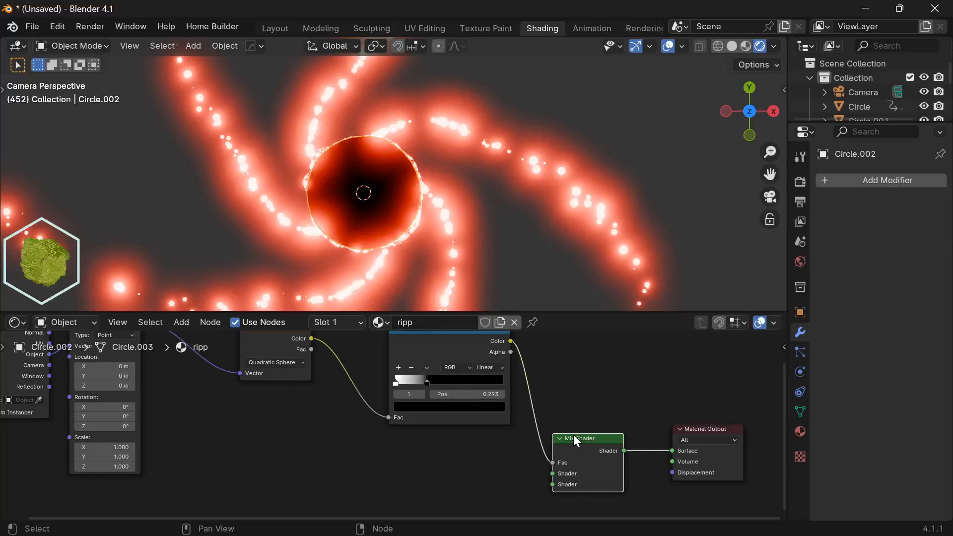
{"action": "key", "text": "shift+d"}
{"action": "left_click", "coordinate": [392, 459]}
{"action": "middle_click_drag", "start_coordinate": [444, 467], "coordinate": [444, 430]}
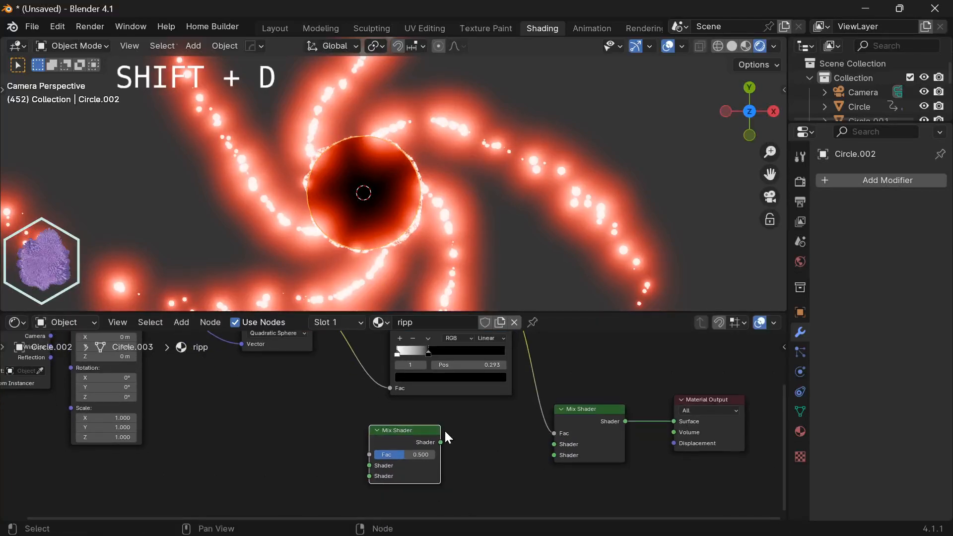
{"action": "left_click_drag", "start_coordinate": [440, 442], "coordinate": [554, 444]}
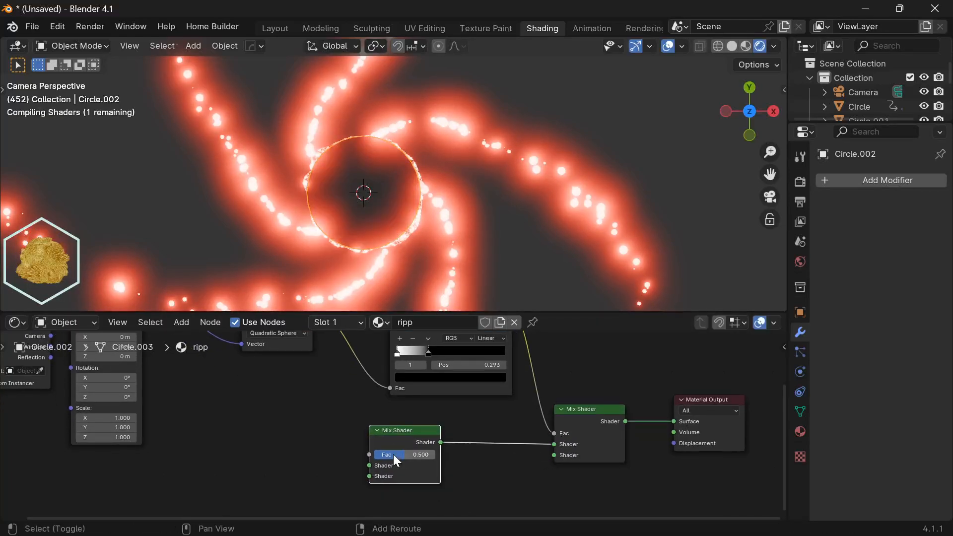
Step: Add a Transparent BSDF below the Mix Shaders, connected to the duplicate's first and the original's second Shader input
{"action": "middle_click_drag", "start_coordinate": [293, 454], "coordinate": [340, 443]}
{"action": "key", "text": "shift+a"}
{"action": "left_click", "coordinate": [308, 359]}
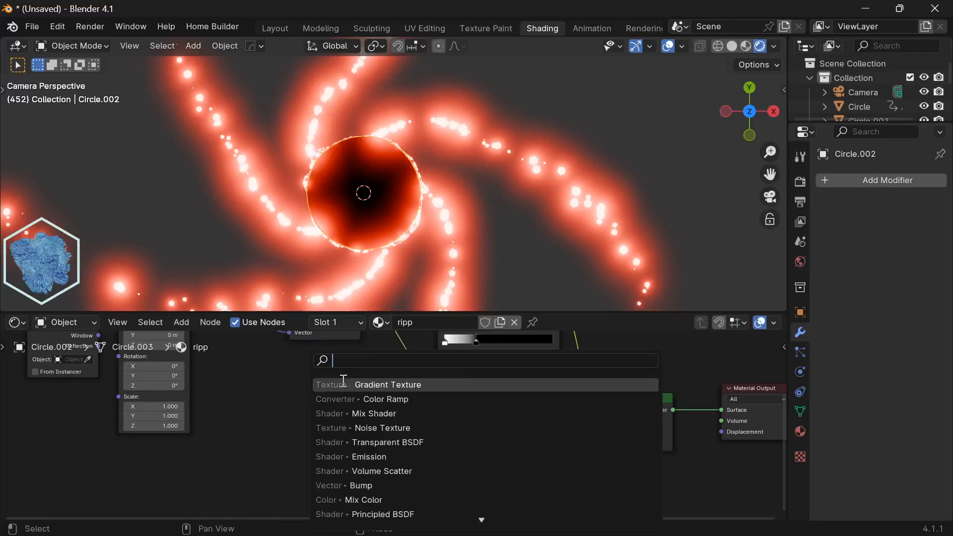
{"action": "type", "text": "tr"}
{"action": "left_click", "coordinate": [422, 400]}
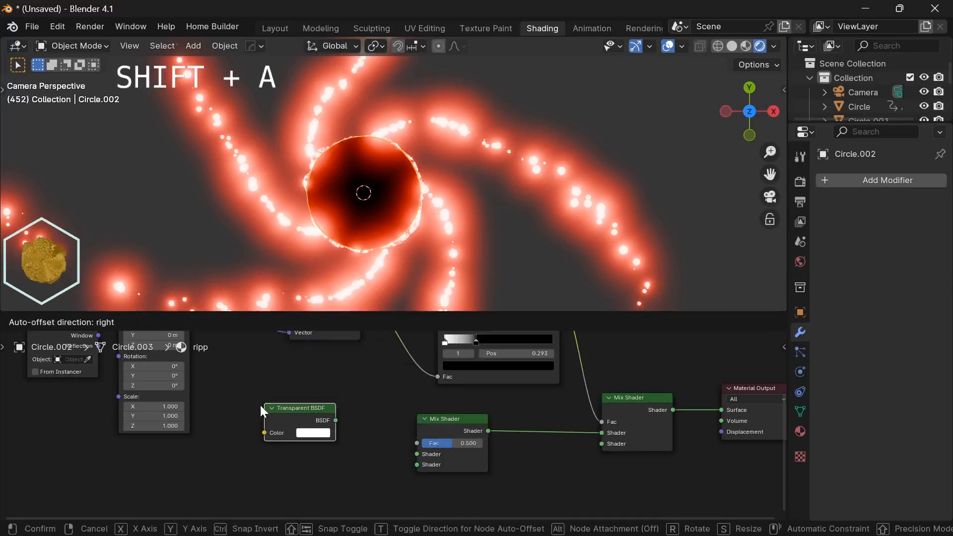
{"action": "left_click", "coordinate": [333, 426]}
{"action": "left_click_drag", "start_coordinate": [332, 421], "coordinate": [417, 453]}
{"action": "left_click_drag", "start_coordinate": [331, 421], "coordinate": [599, 447]}
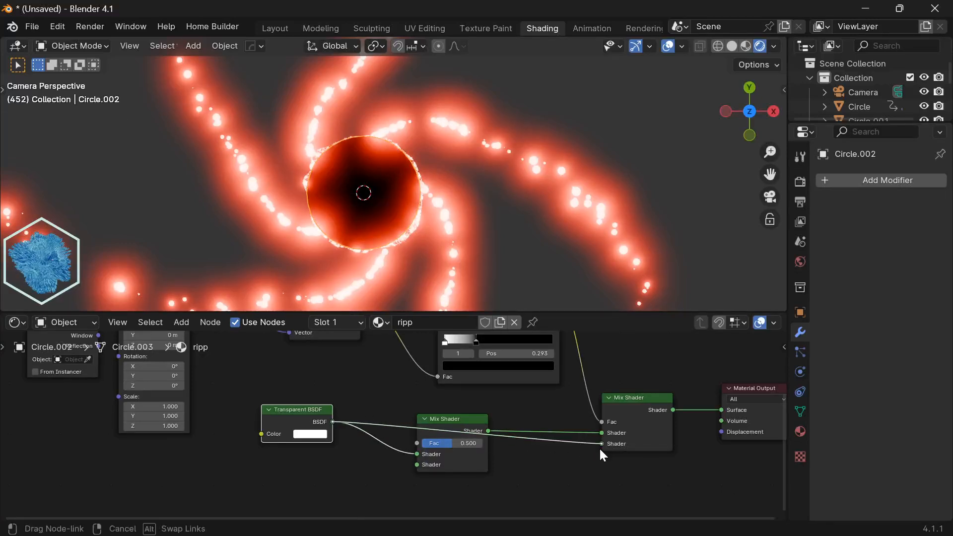
{"action": "left_click_drag", "start_coordinate": [333, 409], "coordinate": [346, 480]}
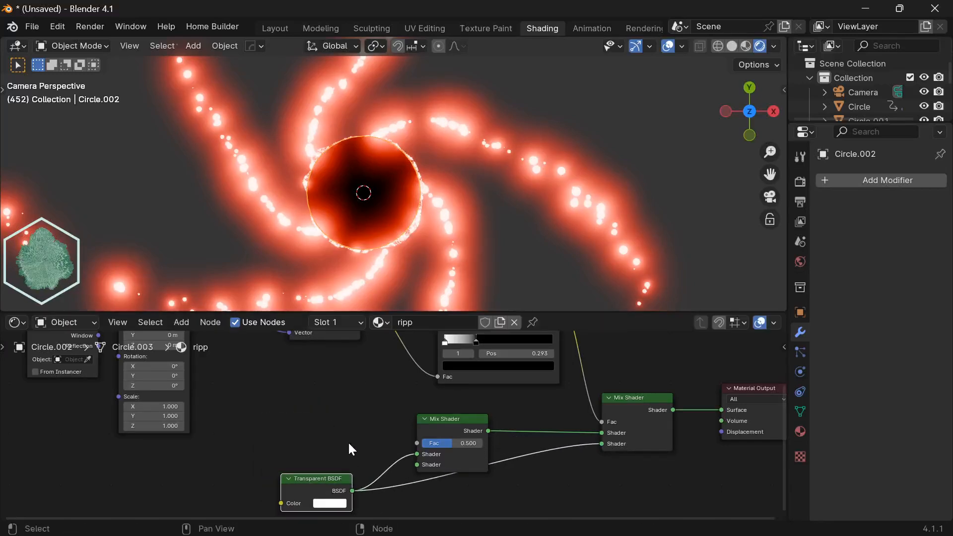
Step: Move the duplicated Mix Shader and the Transparent BSDF further down, clear of the gradient nodes
{"action": "left_click", "coordinate": [349, 439]}
{"action": "middle_click_drag", "start_coordinate": [351, 428], "coordinate": [410, 424], "text": "shift"}
{"action": "scroll", "coordinate": [539, 414], "scroll_direction": "down", "scroll_amount": 2}
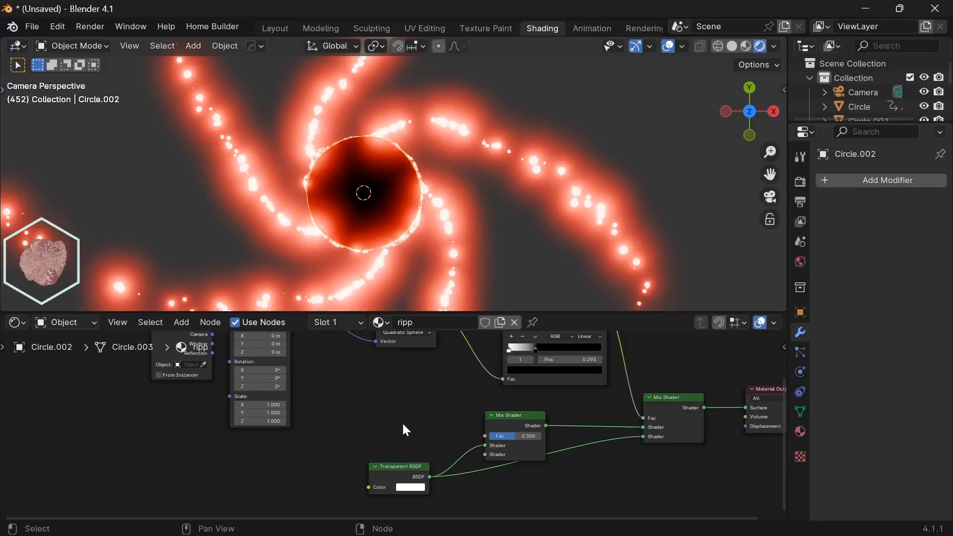
{"action": "left_click", "coordinate": [500, 446]}
{"action": "left_click_drag", "start_coordinate": [499, 420], "coordinate": [497, 477]}
{"action": "left_click", "coordinate": [428, 458]}
{"action": "middle_click_drag", "start_coordinate": [366, 479], "coordinate": [401, 410], "text": "shift"}
Step: Add a Color Ramp whose Color feeds the lower Mix Shader's Fac, and set its black stop to position 0.976
{"action": "key", "text": "shift+a"}
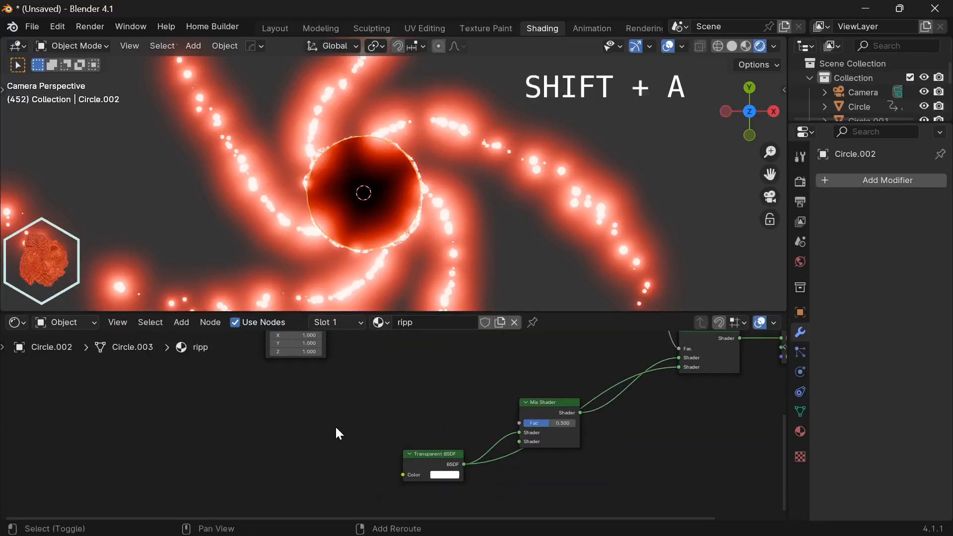
{"action": "left_click", "coordinate": [319, 356]}
{"action": "type", "text": "colo"}
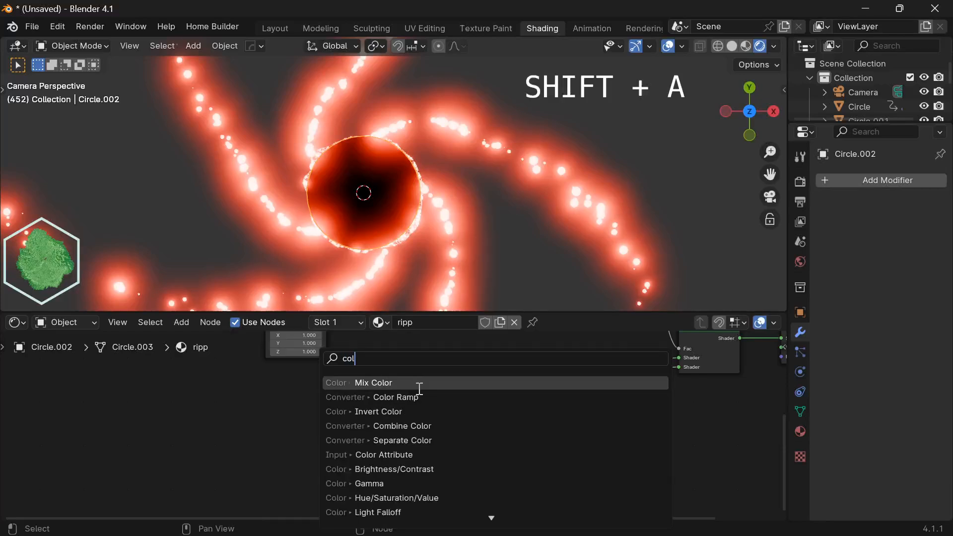
{"action": "left_click", "coordinate": [429, 396]}
{"action": "left_click", "coordinate": [311, 408]}
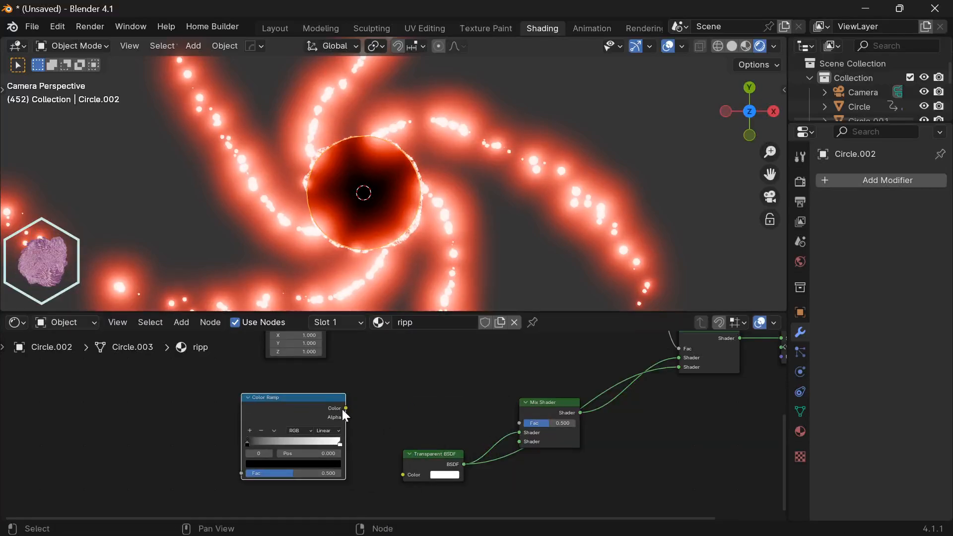
{"action": "left_click_drag", "start_coordinate": [346, 408], "coordinate": [513, 423]}
{"action": "middle_click_drag", "start_coordinate": [397, 419], "coordinate": [455, 428]}
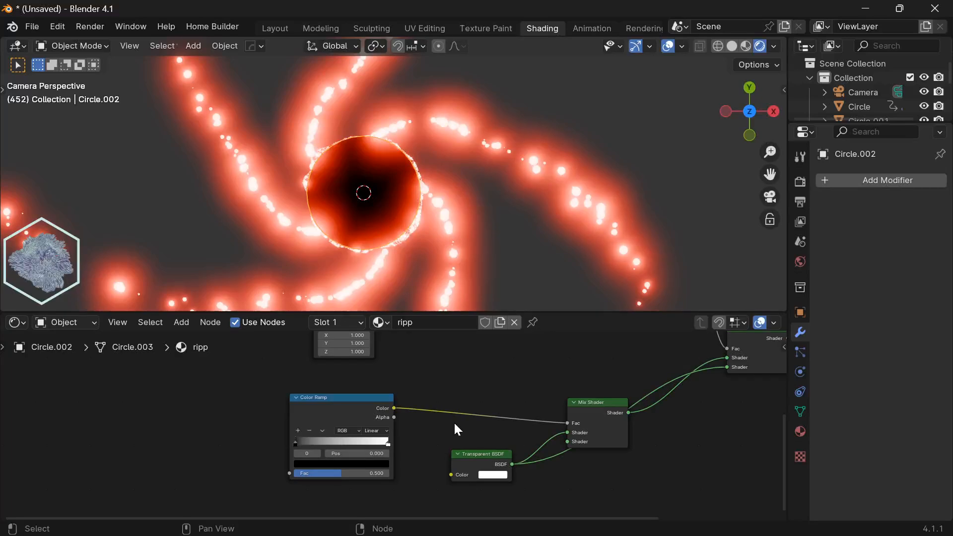
{"action": "scroll", "coordinate": [304, 450], "scroll_direction": "up", "scroll_amount": 1}
{"action": "left_click_drag", "start_coordinate": [281, 445], "coordinate": [389, 448]}
Step: Add a Voronoi Texture beside the new Color Ramp and connect its Distance output to the ramp's Fac
{"action": "key", "text": "shift+a"}
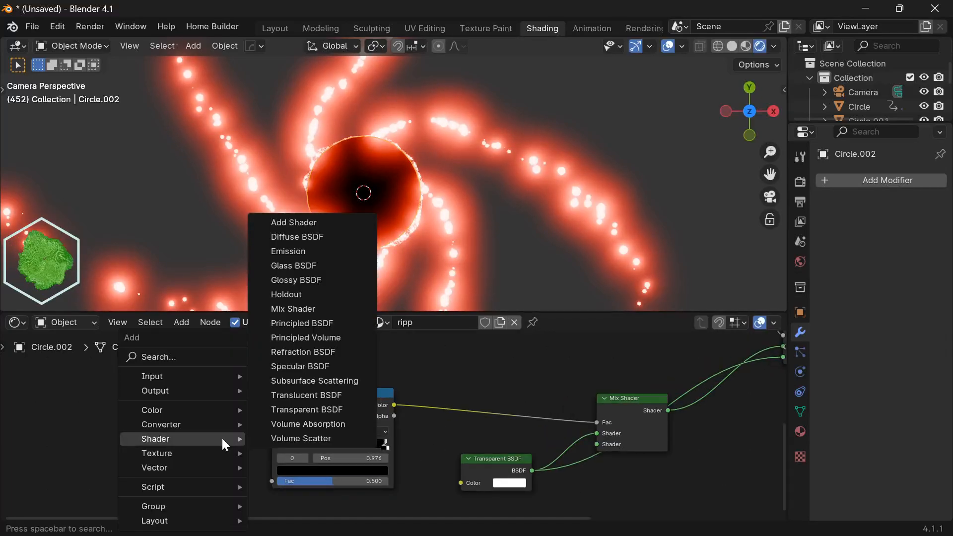
{"action": "left_click", "coordinate": [192, 355]}
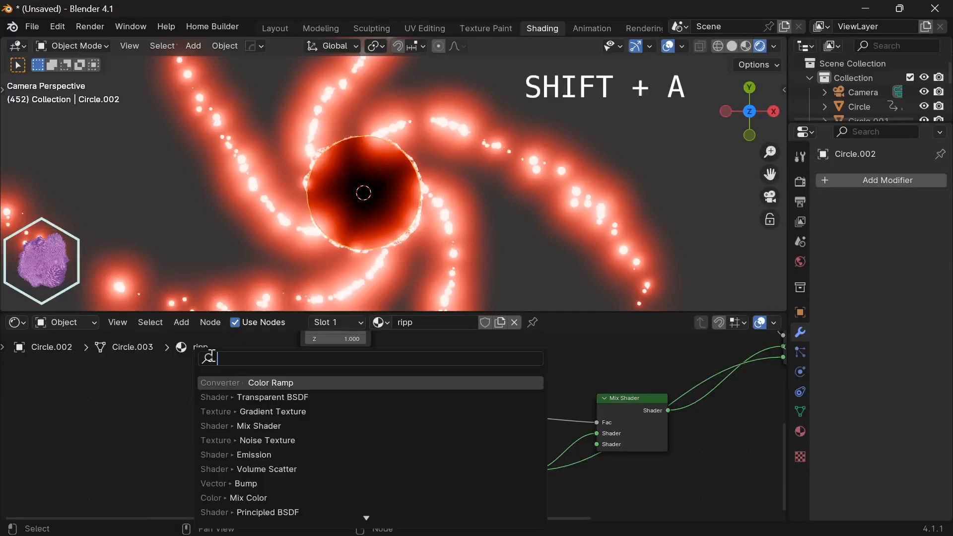
{"action": "type", "text": "vor"}
{"action": "key", "text": "Return"}
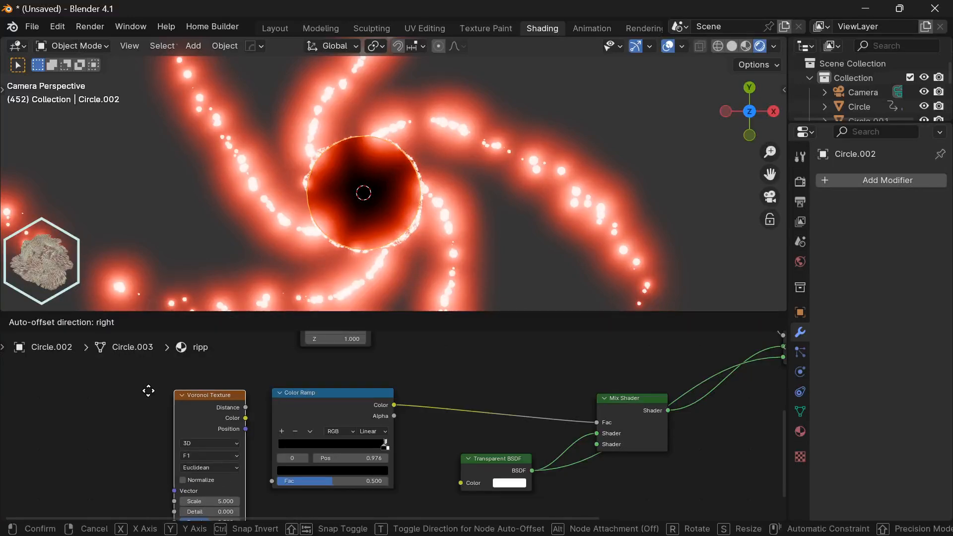
{"action": "left_click", "coordinate": [177, 411]}
{"action": "mouse_move", "coordinate": [201, 405]}
{"action": "left_mouse_down"}
{"action": "mouse_move", "coordinate": [290, 462]}
{"action": "mouse_move", "coordinate": [272, 480]}
{"action": "left_mouse_up"}
Step: Set the Voronoi Texture's Scale to 10
{"action": "scroll", "coordinate": [283, 425], "scroll_direction": "up", "scroll_amount": 3}
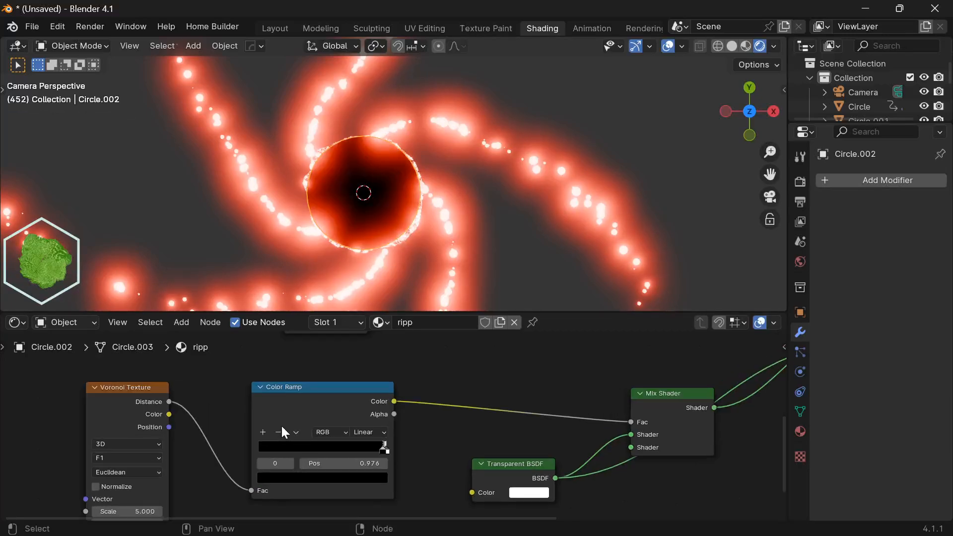
{"action": "middle_click_drag", "start_coordinate": [281, 425], "coordinate": [374, 423], "text": "shift"}
{"action": "scroll", "coordinate": [329, 424], "scroll_direction": "up", "scroll_amount": 2}
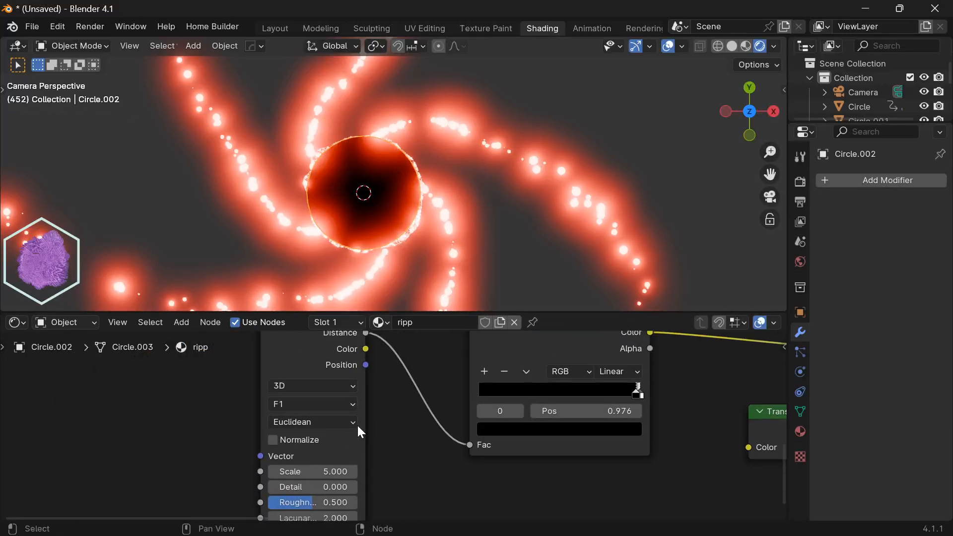
{"action": "scroll", "coordinate": [341, 442], "scroll_direction": "up", "scroll_amount": 1}
{"action": "middle_click_drag", "start_coordinate": [325, 447], "coordinate": [350, 420], "text": "shift"}
{"action": "left_click", "coordinate": [343, 447]}
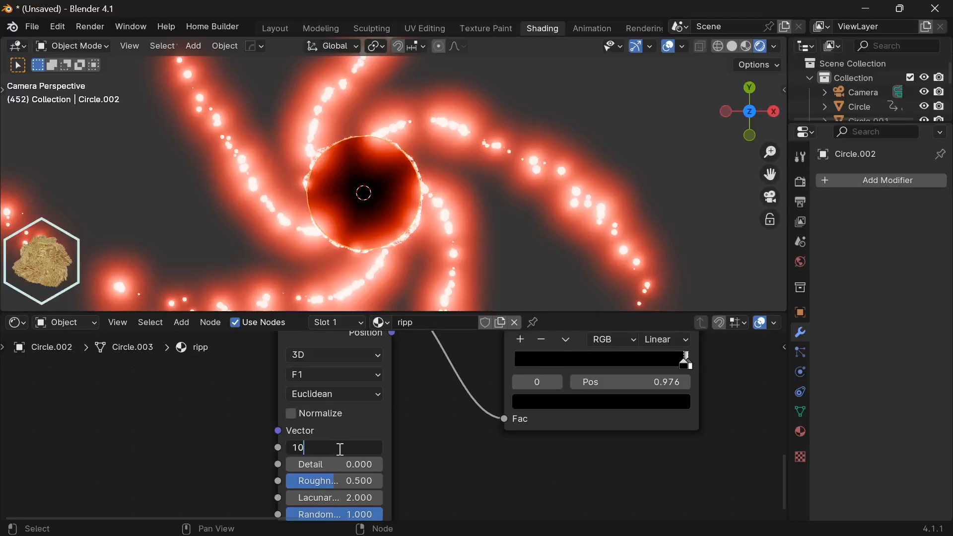
{"action": "key", "text": "Return"}
Step: Set the ripp material's Blend Mode to Alpha Blend and its Shadow Mode to None
{"action": "left_click", "coordinate": [799, 431]}
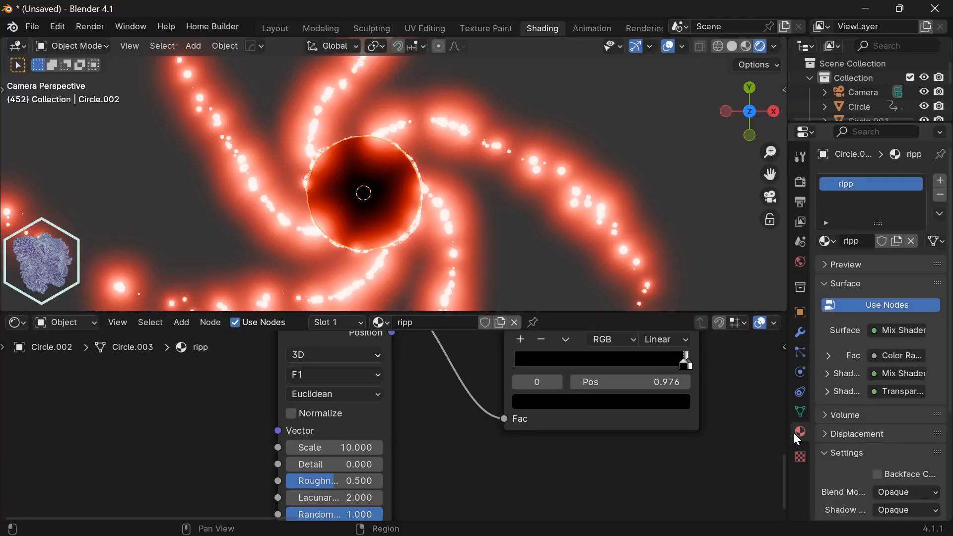
{"action": "left_click", "coordinate": [890, 490]}
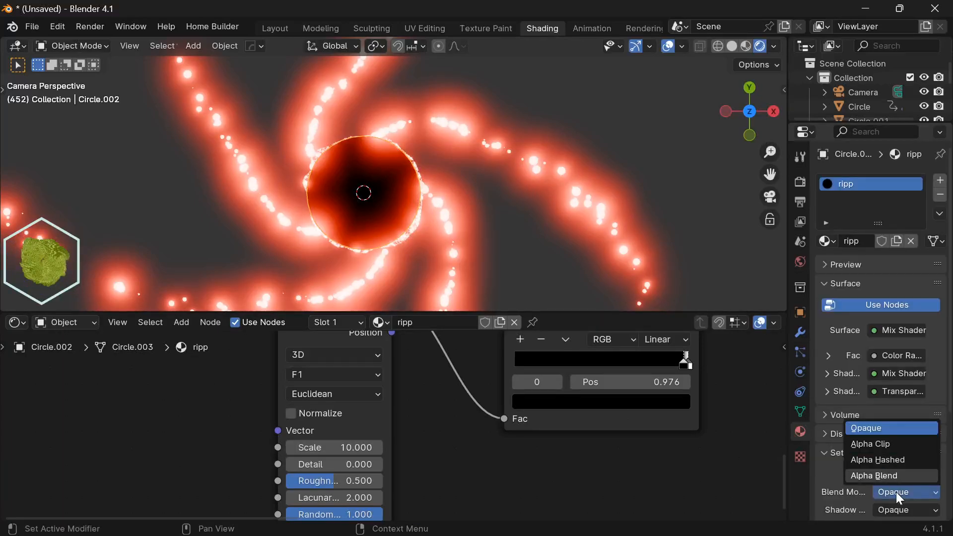
{"action": "left_click", "coordinate": [889, 472]}
{"action": "left_click", "coordinate": [906, 511]}
{"action": "left_click", "coordinate": [892, 446]}
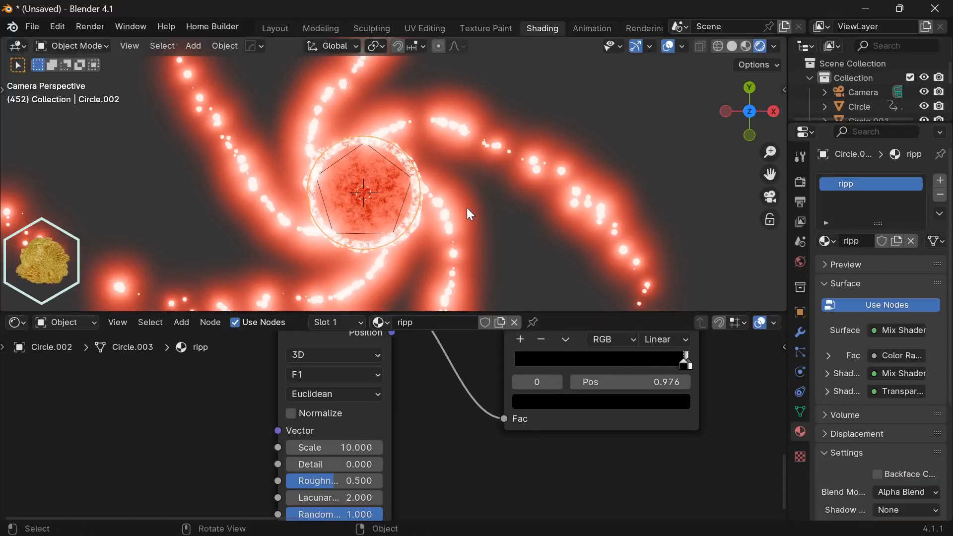
{"action": "key", "text": "g"}
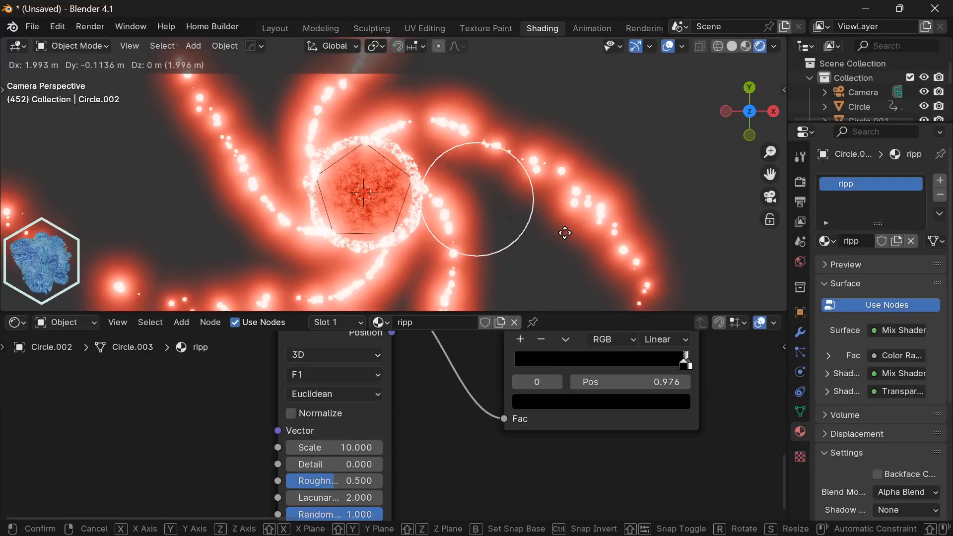
{"action": "right_click", "coordinate": [597, 243]}
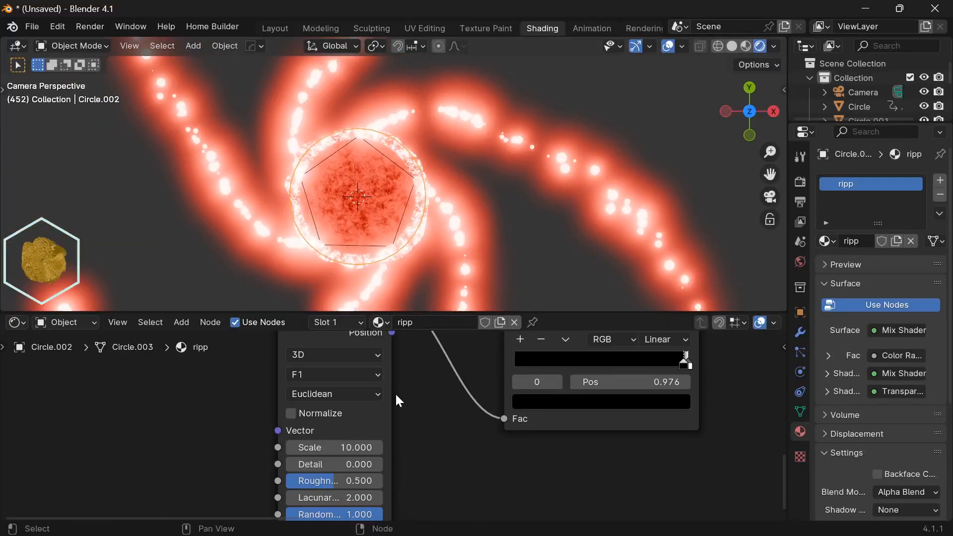
Step: Set the Voronoi Texture's Detail to 0.7, Roughness to 0.29 and Lacunarity to 20.8
{"action": "scroll", "coordinate": [382, 456], "scroll_direction": "down", "scroll_amount": 2}
{"action": "left_click", "coordinate": [382, 455]}
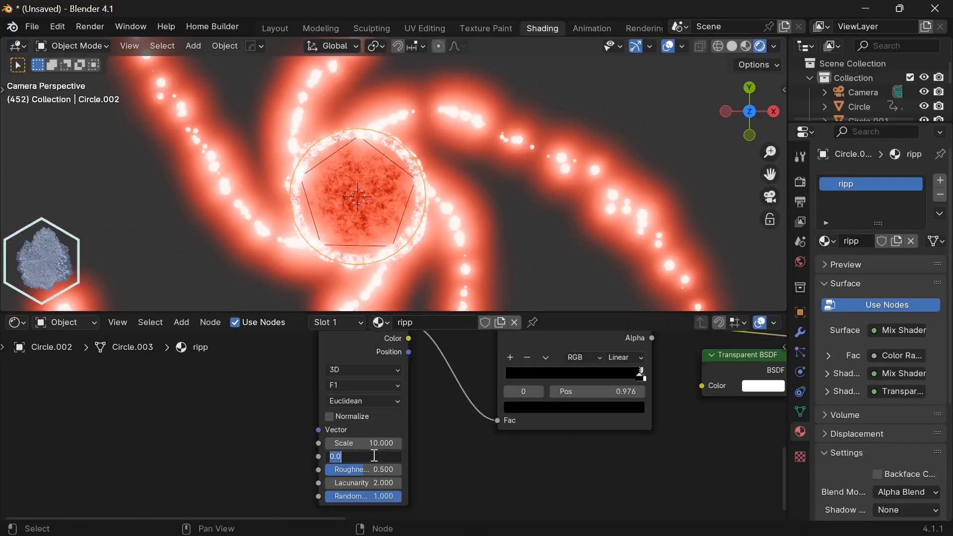
{"action": "key", "text": "Return"}
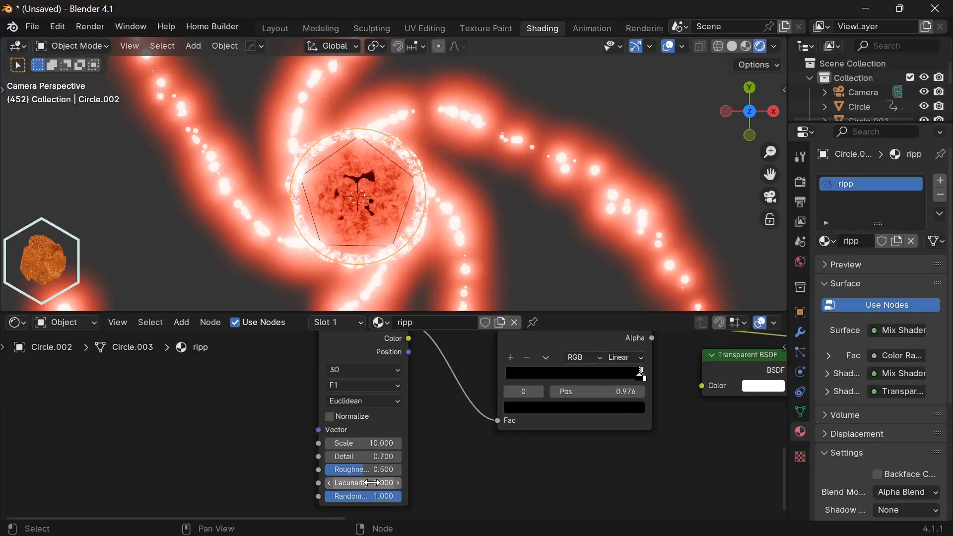
{"action": "left_click", "coordinate": [374, 482]}
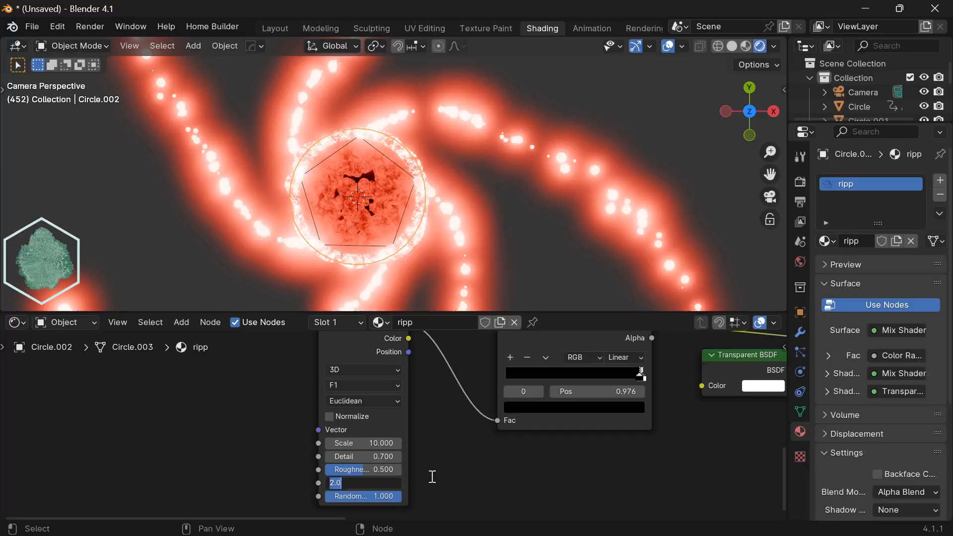
{"action": "left_click", "coordinate": [380, 471]}
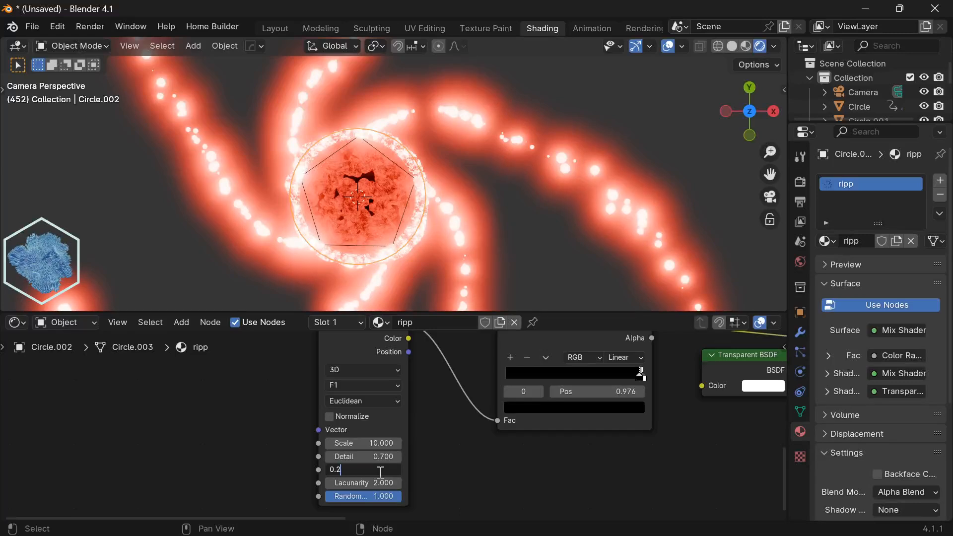
Step: Switch the Voronoi Texture to 4D and drive its W value with #frame/100
{"action": "left_click", "coordinate": [354, 371]}
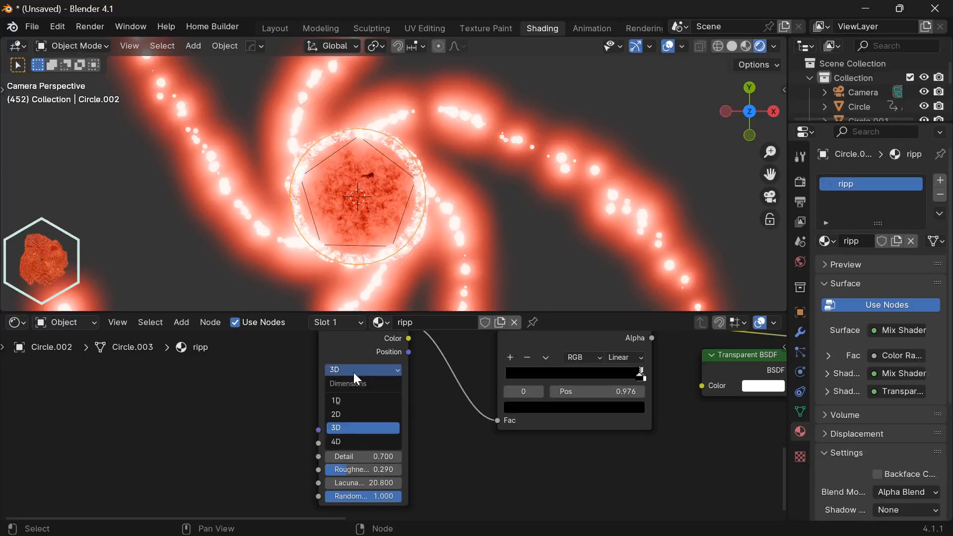
{"action": "left_click", "coordinate": [347, 441]}
{"action": "left_click", "coordinate": [375, 455]}
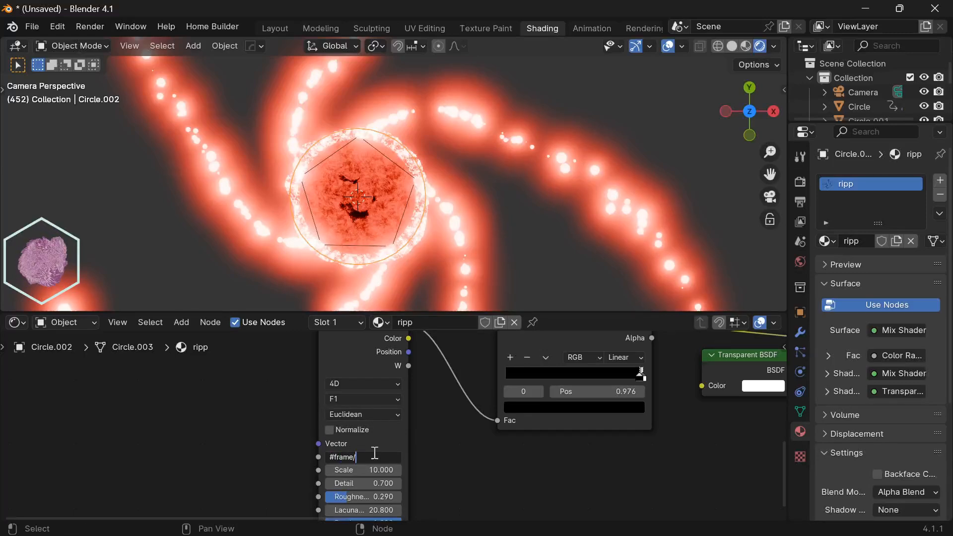
{"action": "key", "text": "Return"}
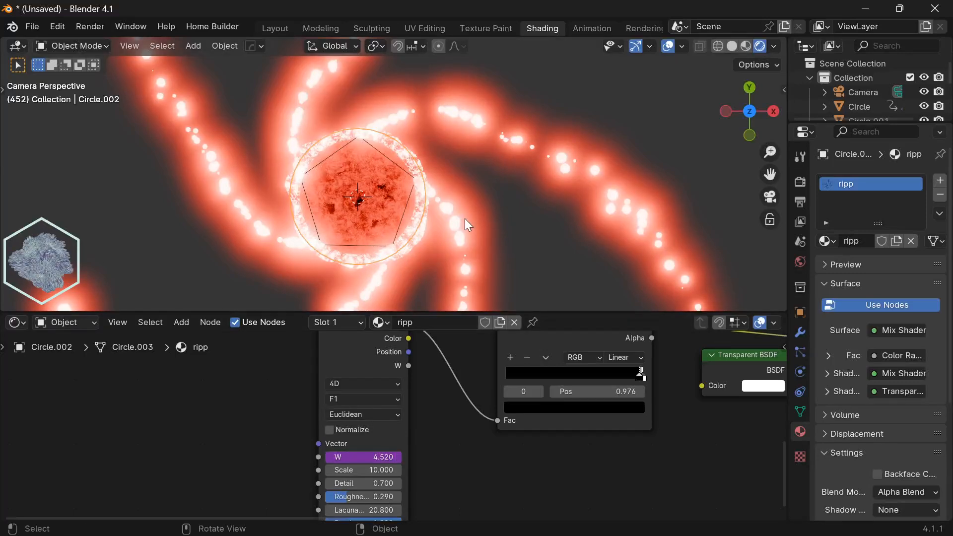
Step: Play the animation and scale the circle to nearly four times its size in X and Y, excluding Z
{"action": "key", "text": "space"}
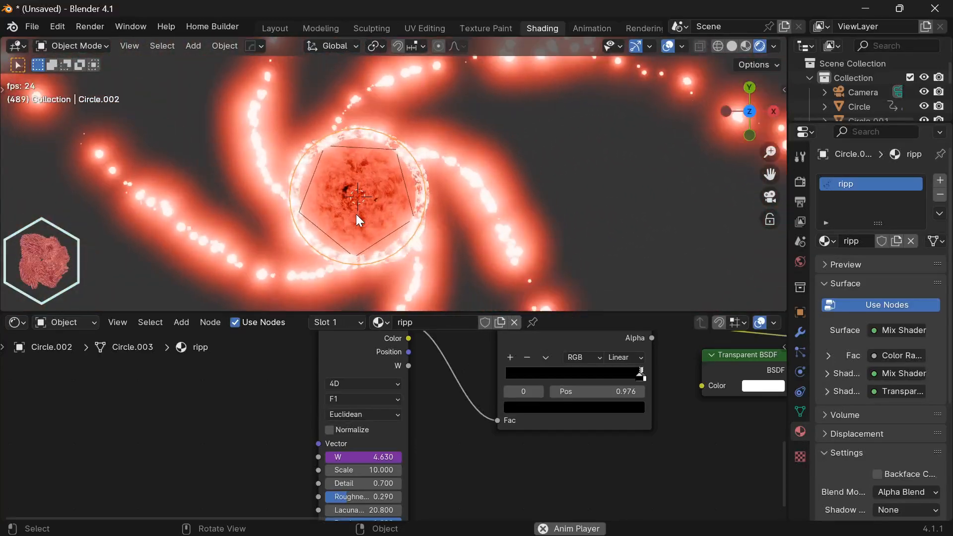
{"action": "key", "text": "s"}
{"action": "key", "text": "shift+z"}
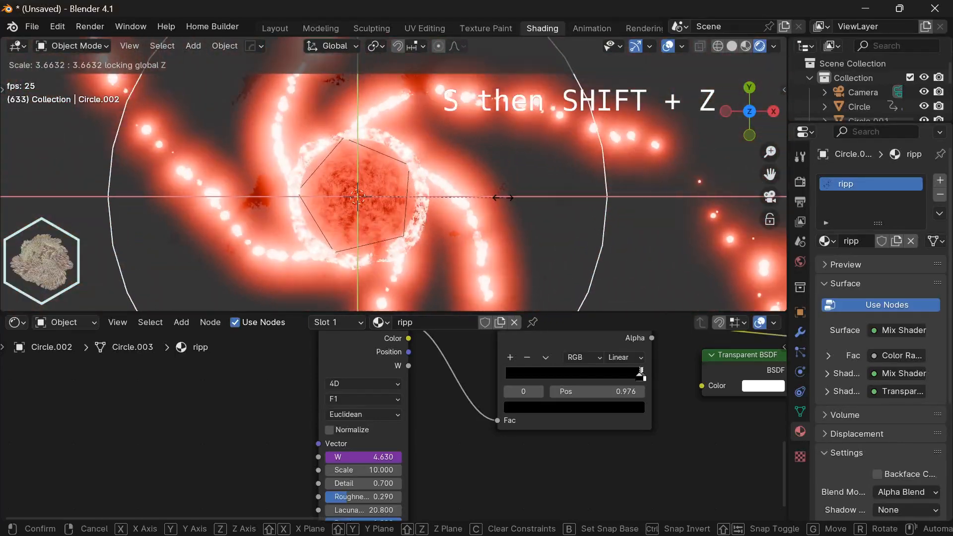
{"action": "left_click", "coordinate": [510, 207]}
Step: Add an Emission node below the Transparent BSDF and connect it to the lower Mix Shader's second Shader input
{"action": "scroll", "coordinate": [573, 379], "scroll_direction": "down", "scroll_amount": 1}
{"action": "scroll", "coordinate": [546, 392], "scroll_direction": "down", "scroll_amount": 3}
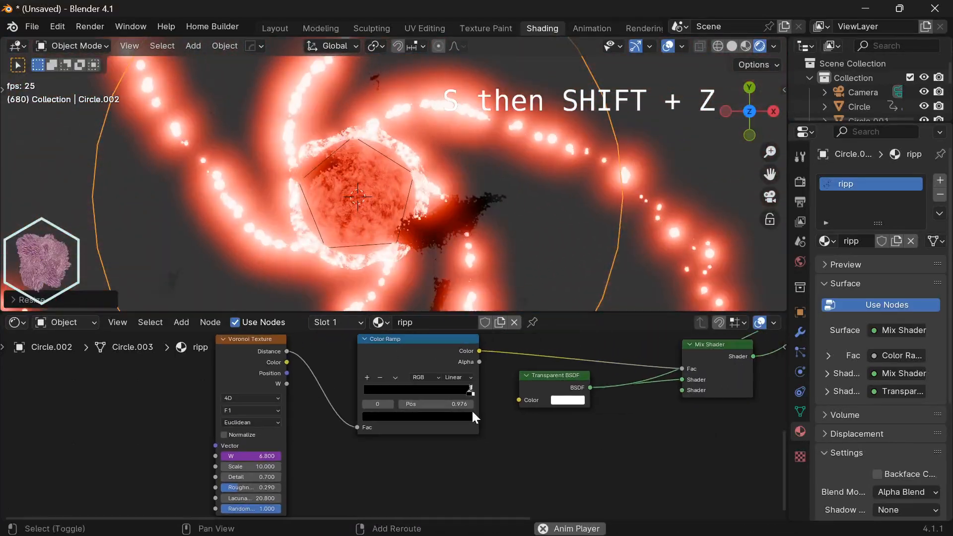
{"action": "key", "text": "shift+a"}
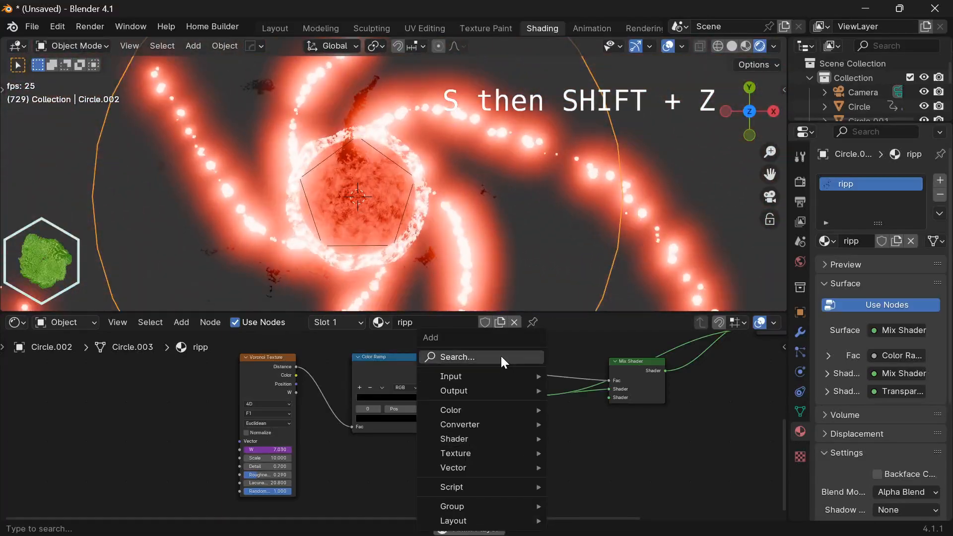
{"action": "left_click", "coordinate": [500, 357]}
{"action": "type", "text": "em"}
{"action": "key", "text": "Return"}
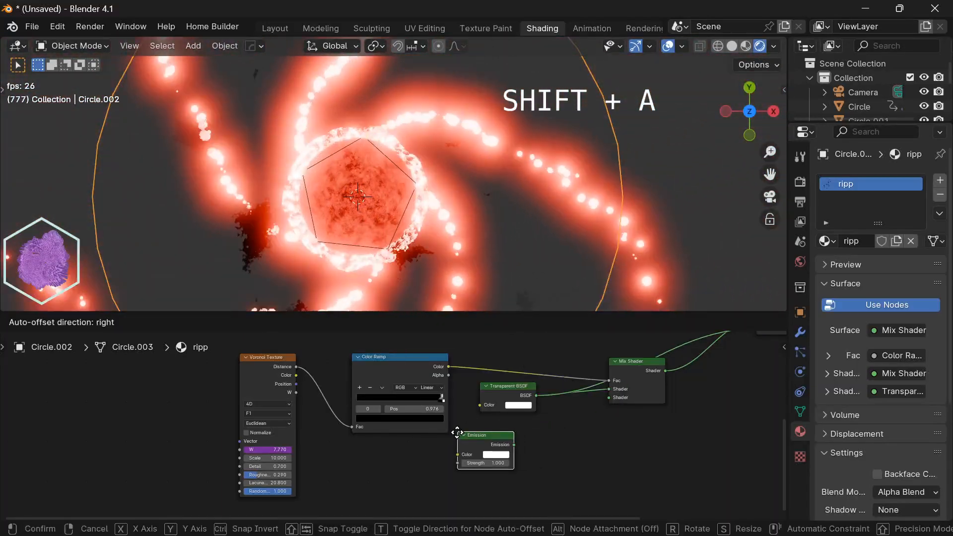
{"action": "left_click", "coordinate": [472, 433]}
{"action": "left_click_drag", "start_coordinate": [528, 445], "coordinate": [609, 405]}
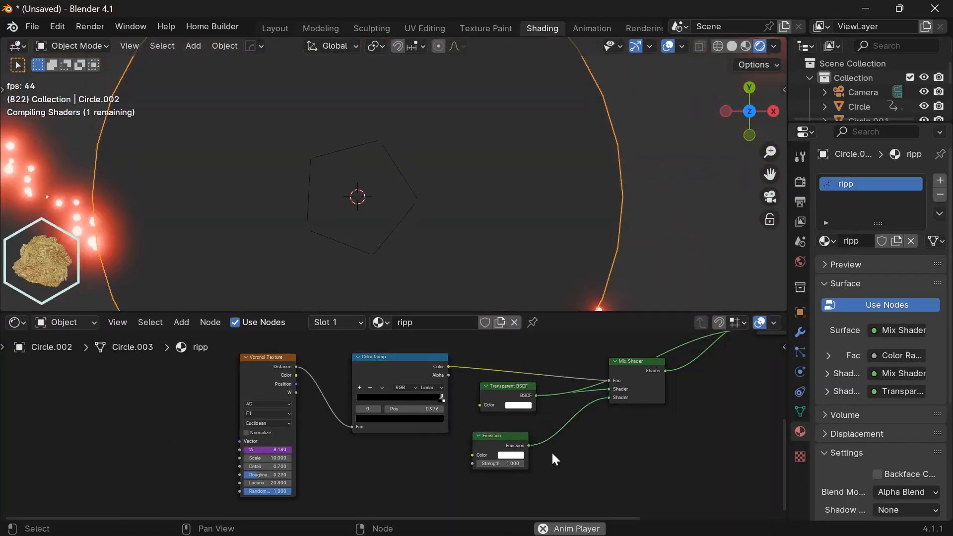
Step: Make the Emission color red and set its Strength to 72.7
{"action": "left_click", "coordinate": [513, 455]}
{"action": "left_click_drag", "start_coordinate": [541, 393], "coordinate": [541, 401]}
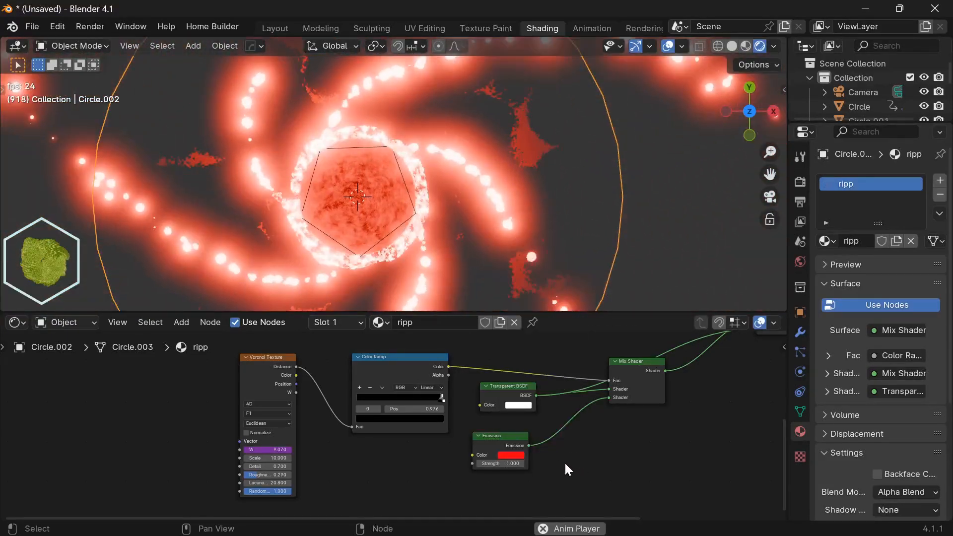
{"action": "left_click_drag", "start_coordinate": [513, 463], "coordinate": [880, 464]}
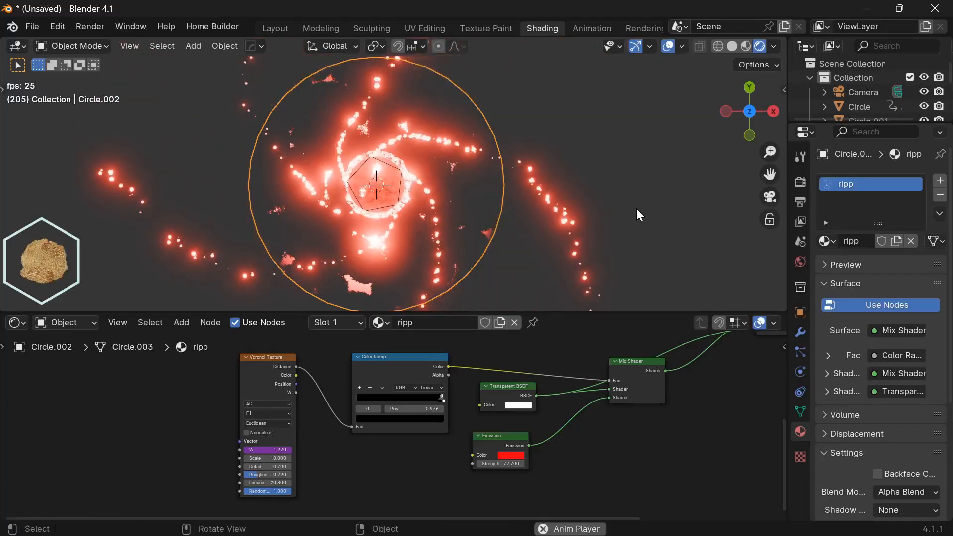
Step: Preview the gradient's Color Ramp output directly on the material surface
{"action": "left_click", "coordinate": [579, 228]}
{"action": "scroll", "coordinate": [556, 231], "scroll_direction": "down", "scroll_amount": 2}
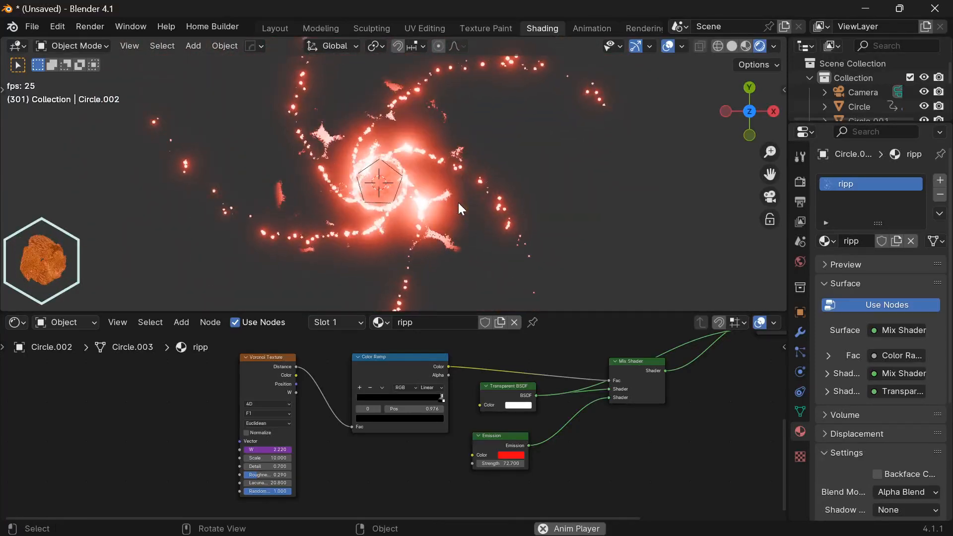
{"action": "scroll", "coordinate": [452, 371], "scroll_direction": "down", "scroll_amount": 3}
{"action": "middle_click_drag", "start_coordinate": [530, 357], "coordinate": [442, 420]}
{"action": "scroll", "coordinate": [457, 425], "scroll_direction": "up", "scroll_amount": 3}
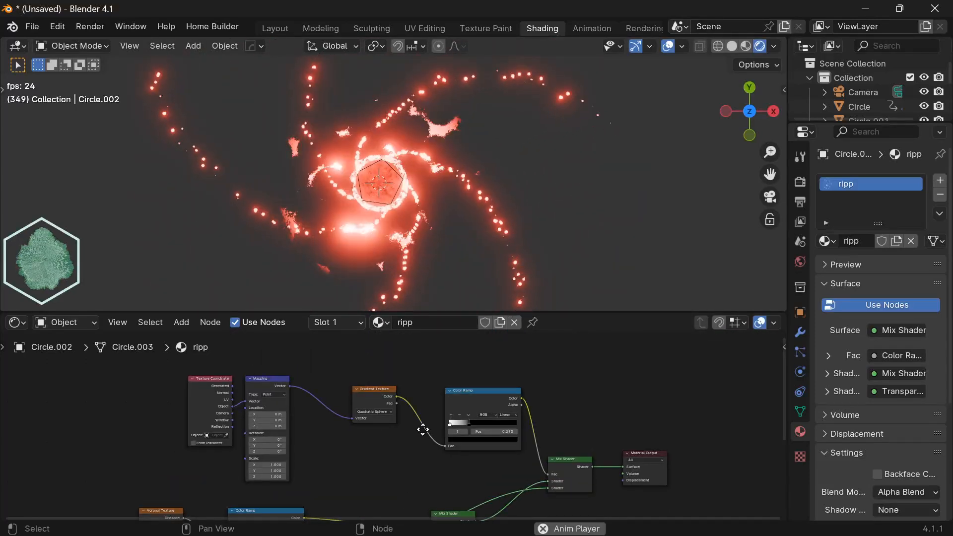
{"action": "scroll", "coordinate": [618, 428], "scroll_direction": "down", "scroll_amount": 1}
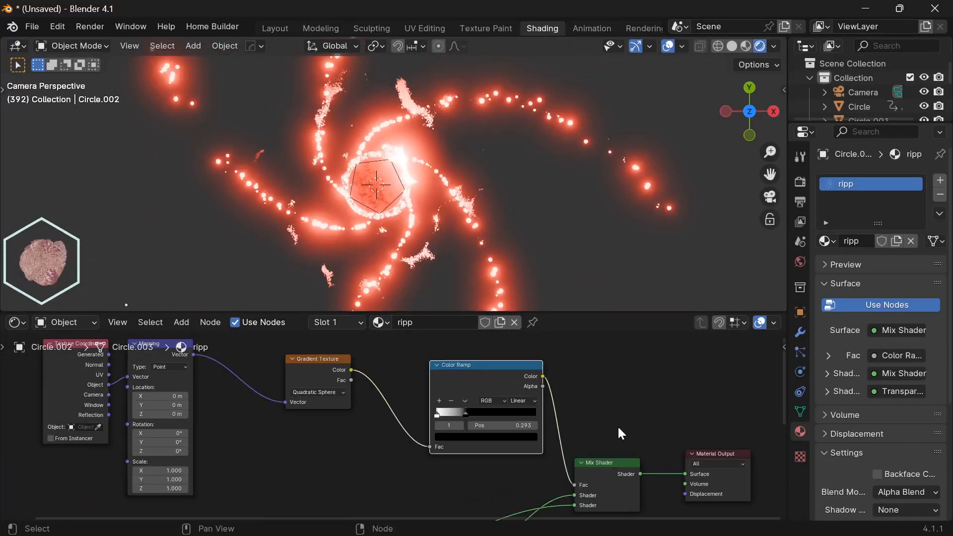
{"action": "left_click", "coordinate": [492, 371], "text": "ctrl+shift"}
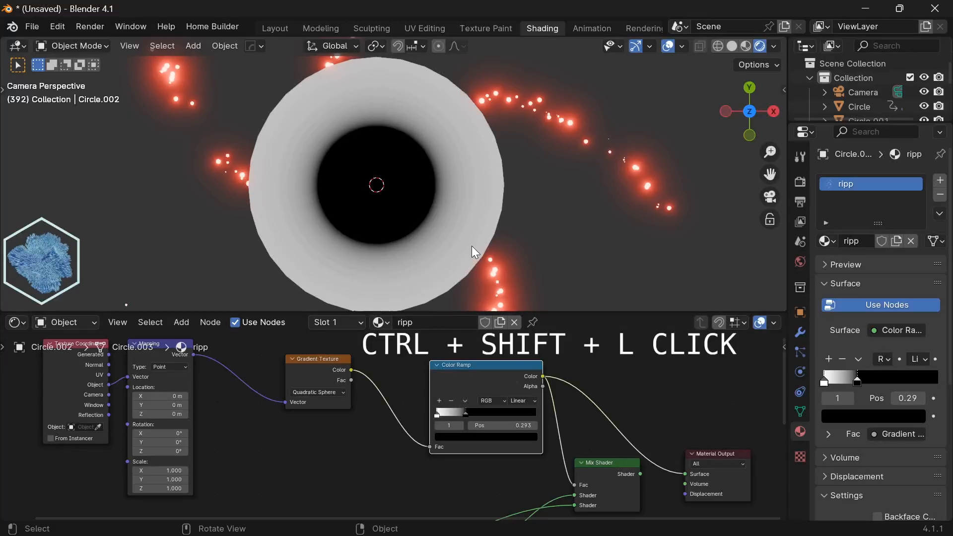
Step: Try moving the Color Ramp's stops to adjust the gradient mask, and undo the changes
{"action": "left_click_drag", "start_coordinate": [463, 416], "coordinate": [438, 410]}
{"action": "key", "text": "ctrl+z"}
{"action": "left_click", "coordinate": [437, 413]}
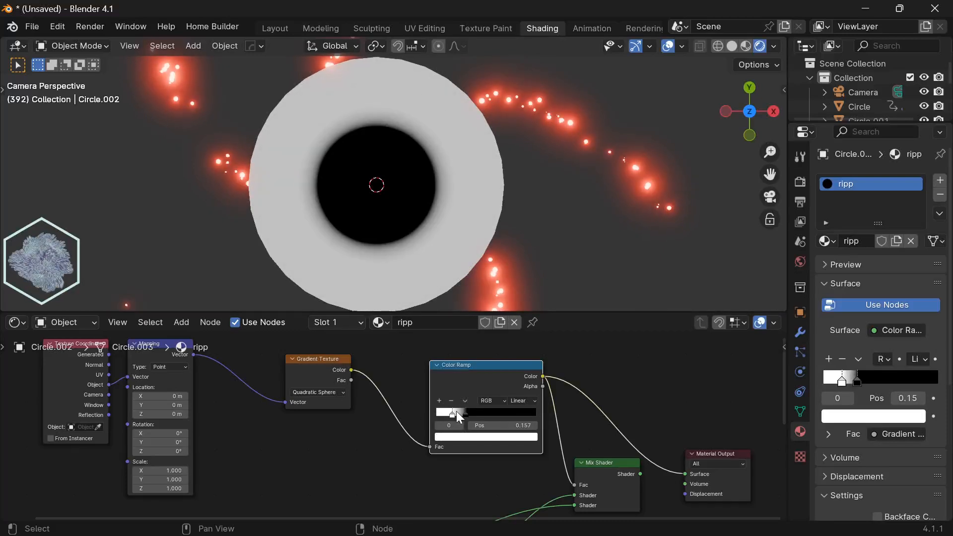
{"action": "left_click_drag", "start_coordinate": [429, 408], "coordinate": [436, 409]}
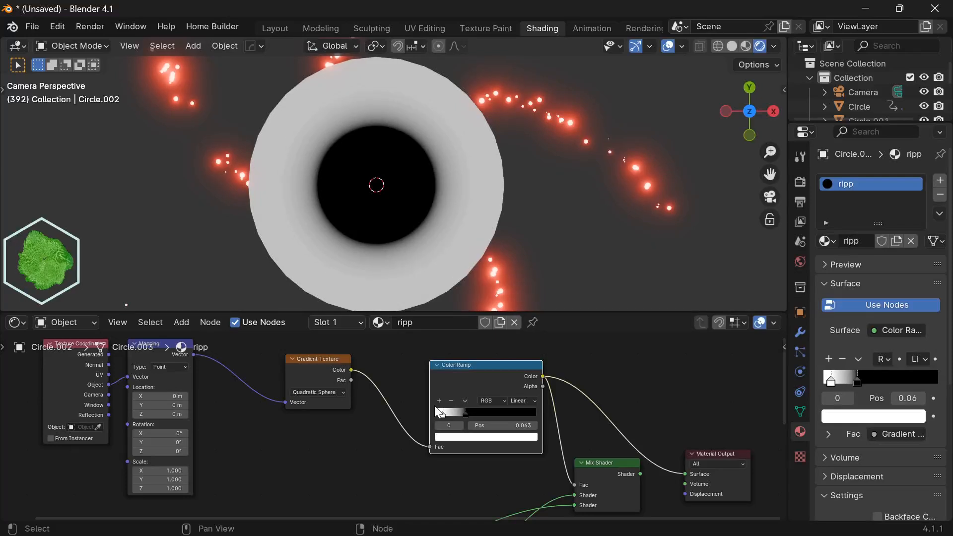
{"action": "key", "text": "ctrl+z"}
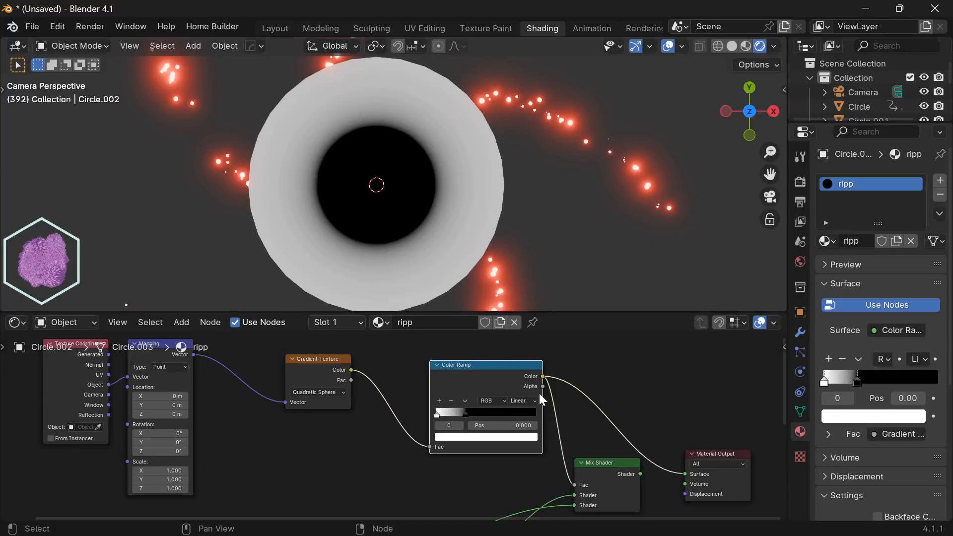
Step: Reconnect the Mix Shader to the Material Output's Surface and play the animation in the camera view
{"action": "left_click_drag", "start_coordinate": [640, 474], "coordinate": [685, 474]}
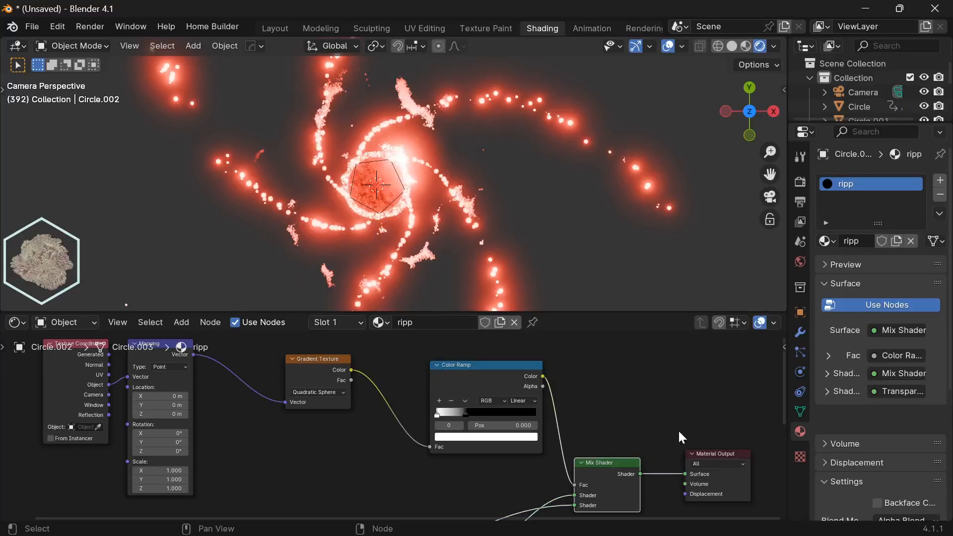
{"action": "key", "text": "space"}
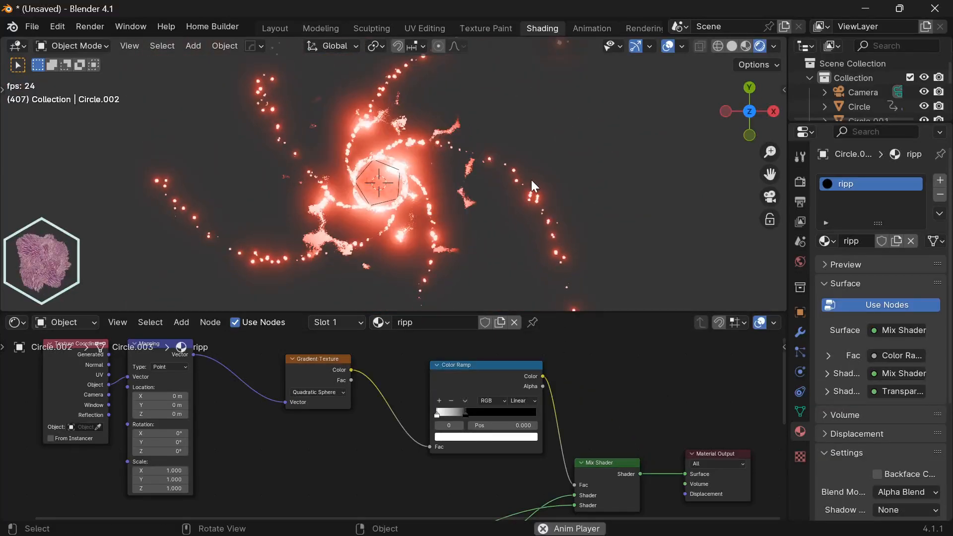
{"action": "scroll", "coordinate": [460, 196], "scroll_direction": "up", "scroll_amount": 1}
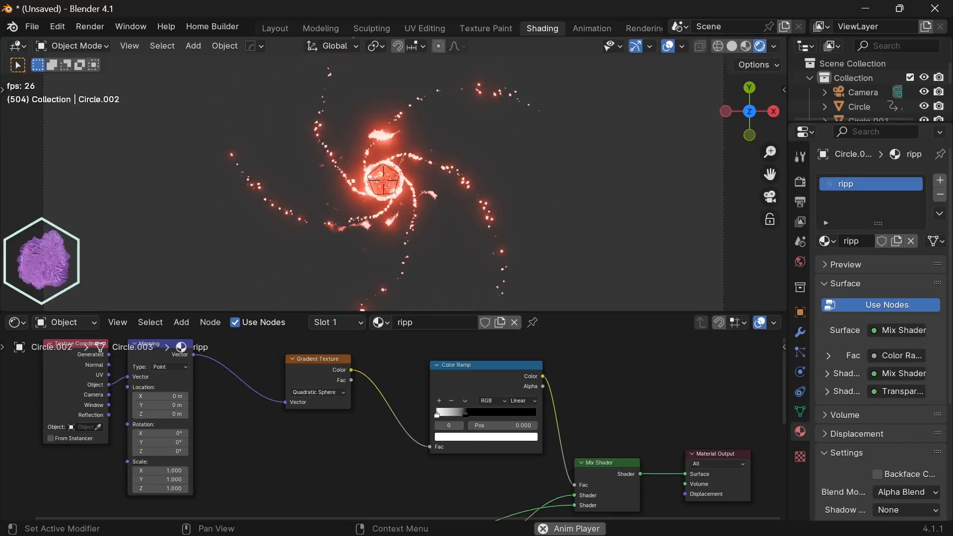
{"action": "middle_click_drag", "start_coordinate": [437, 198], "coordinate": [436, 190]}
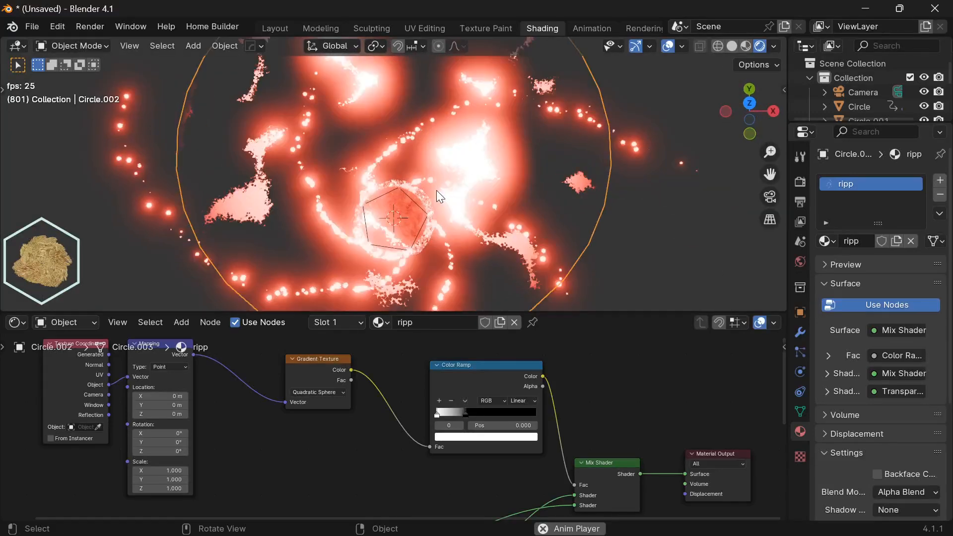
{"action": "scroll", "coordinate": [449, 186], "scroll_direction": "down", "scroll_amount": 4}
{"action": "key", "text": "KP_0"}
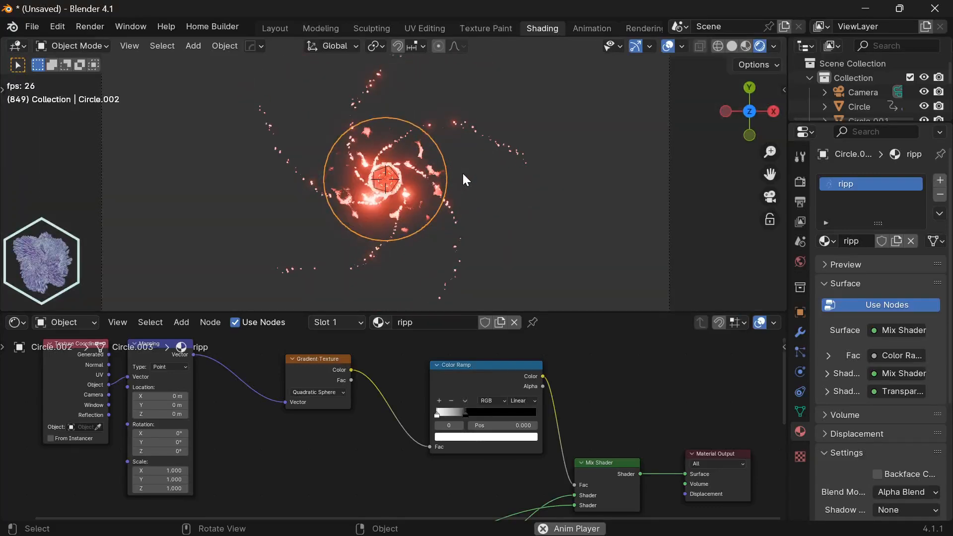
Step: Enlarge the ripple circle in X and Y, excluding Z, and shrink it slightly uniformly
{"action": "key", "text": "s"}
{"action": "key", "text": "shift+z"}
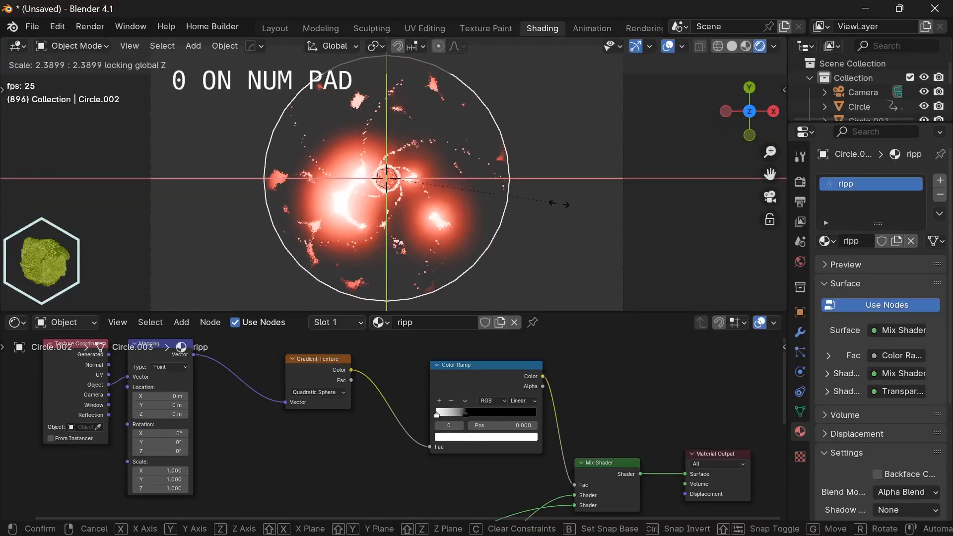
{"action": "left_click", "coordinate": [530, 198]}
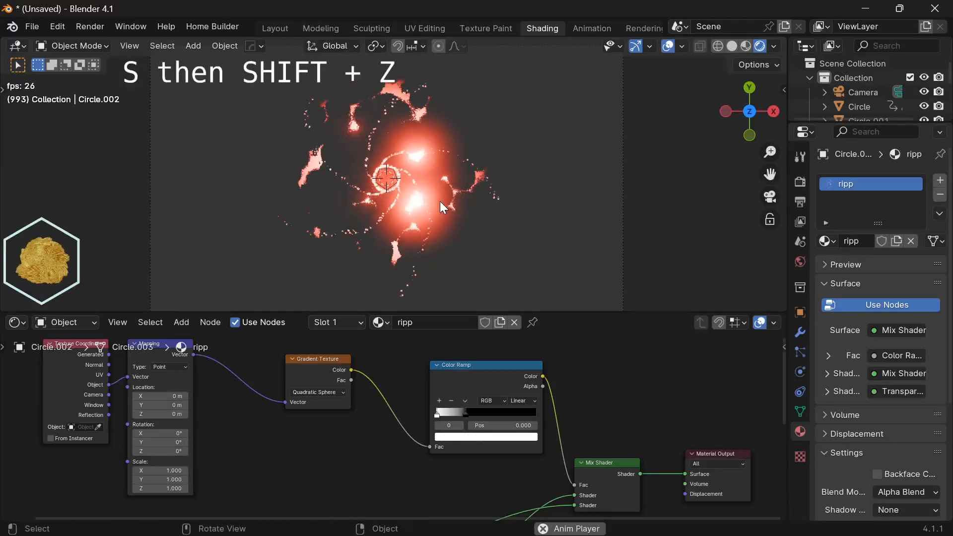
{"action": "key", "text": "s"}
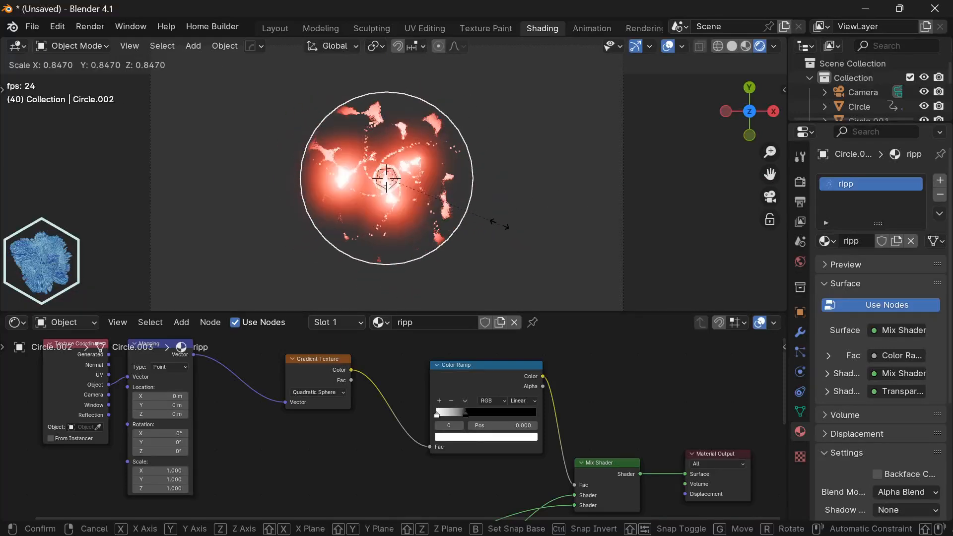
{"action": "left_click", "coordinate": [501, 243]}
Step: Reposition the ripple circle vertically along the global Z axis
{"action": "middle_click_drag", "start_coordinate": [488, 240], "coordinate": [462, 210]}
{"action": "key", "text": "g"}
{"action": "key", "text": "z"}
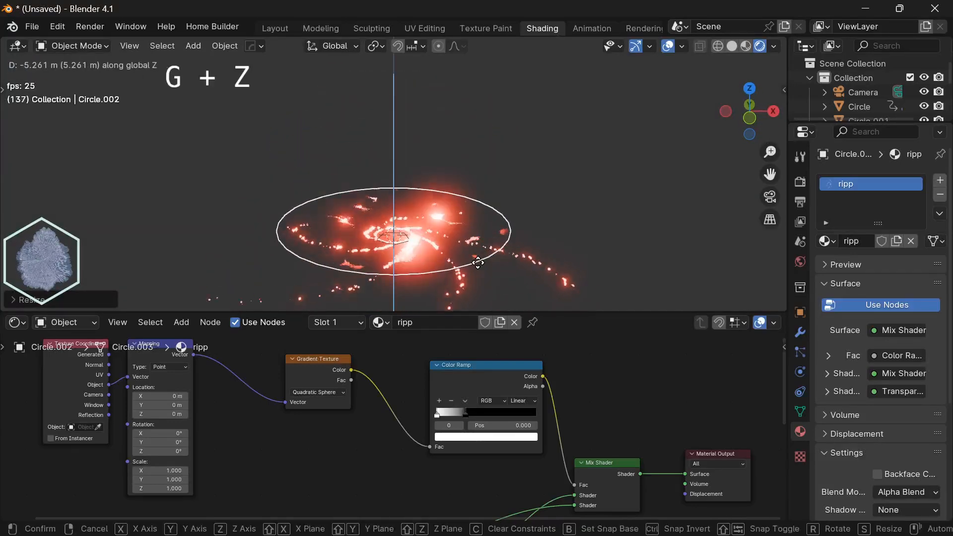
{"action": "left_click", "coordinate": [481, 219]}
{"action": "middle_click_drag", "start_coordinate": [480, 212], "coordinate": [472, 232]}
{"action": "left_click", "coordinate": [489, 189]}
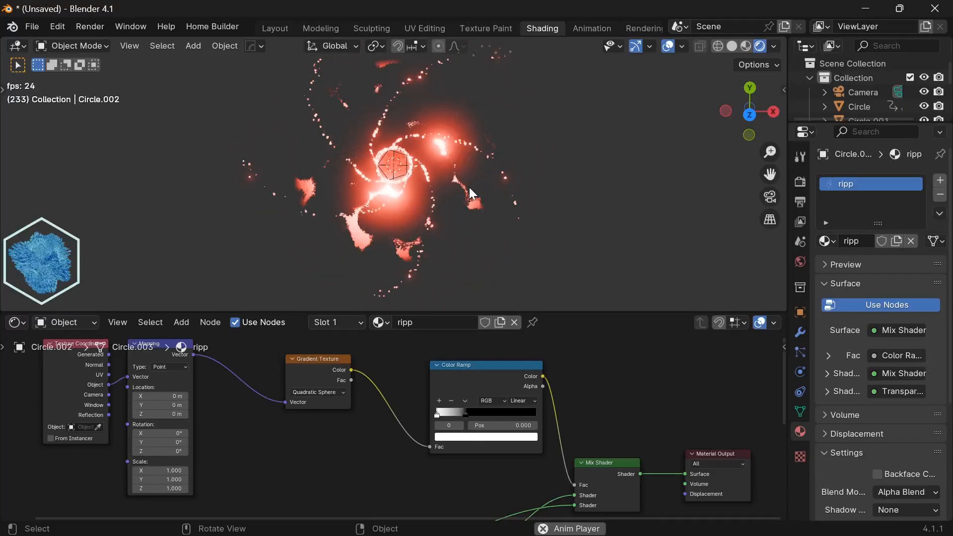
Step: Scale the ripple circle by about 1.15 in X and Y, excluding Z, in the camera view
{"action": "key", "text": "KP_0"}
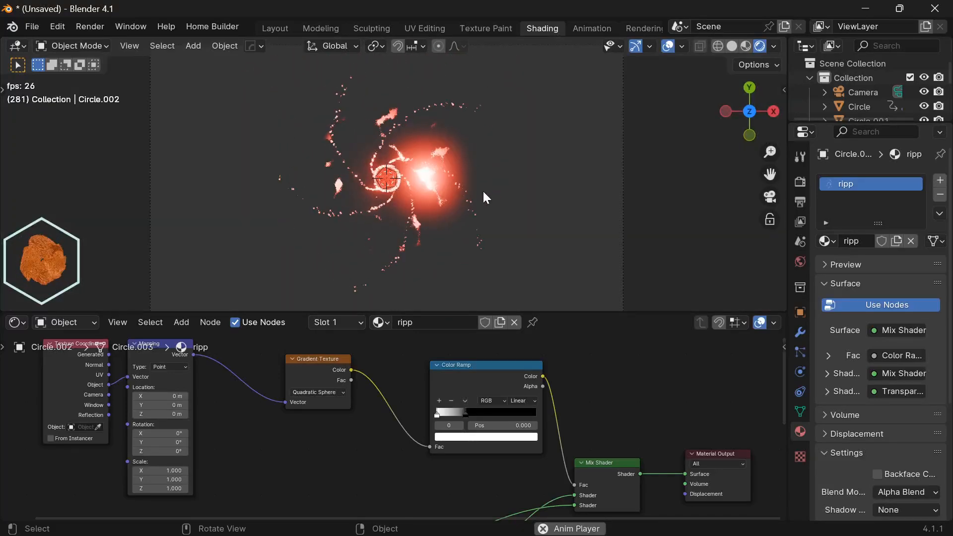
{"action": "scroll", "coordinate": [479, 184], "scroll_direction": "up", "scroll_amount": 3}
{"action": "scroll", "coordinate": [472, 183], "scroll_direction": "down", "scroll_amount": 4}
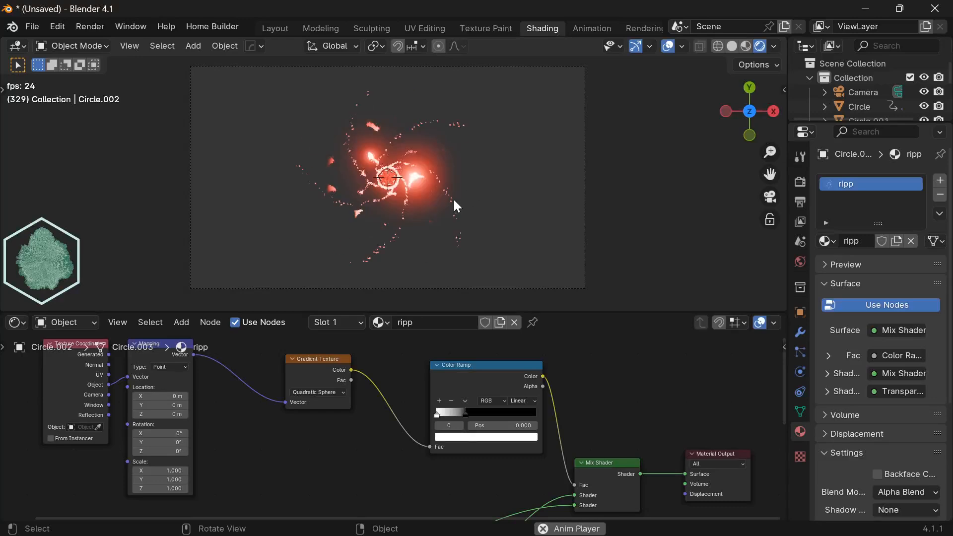
{"action": "left_click", "coordinate": [439, 205]}
{"action": "key", "text": "s"}
{"action": "key", "text": "shift+z"}
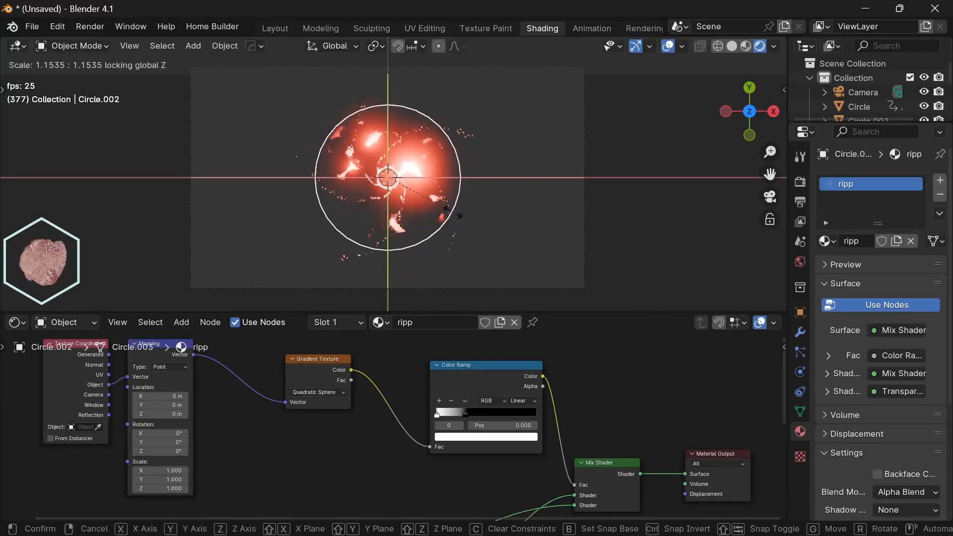
{"action": "left_click", "coordinate": [462, 214]}
{"action": "left_click", "coordinate": [554, 212]}
{"action": "left_click", "coordinate": [459, 178]}
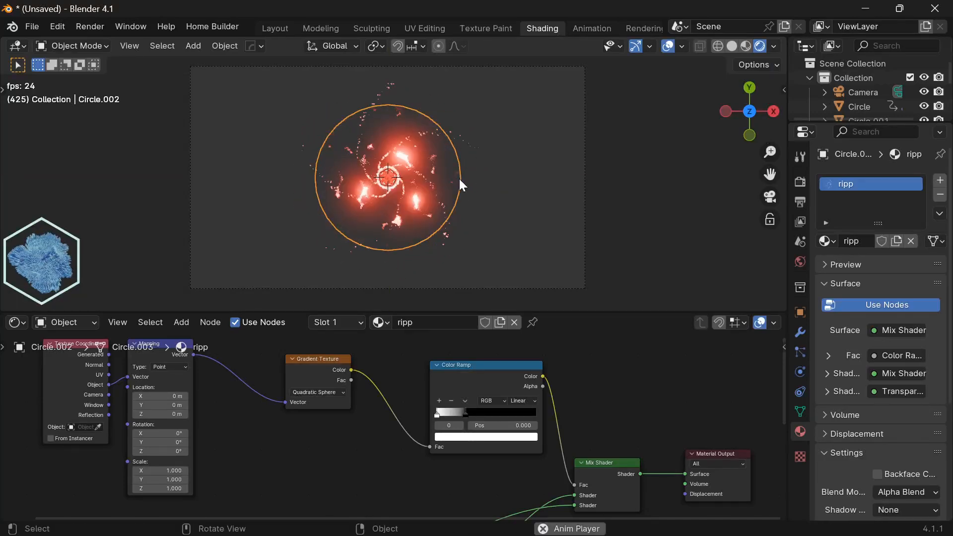
Step: Pause playback, set the Color Ramp's white stop to position 0.006, and resume the animation
{"action": "key", "text": "space"}
{"action": "scroll", "coordinate": [454, 400], "scroll_direction": "up", "scroll_amount": 1}
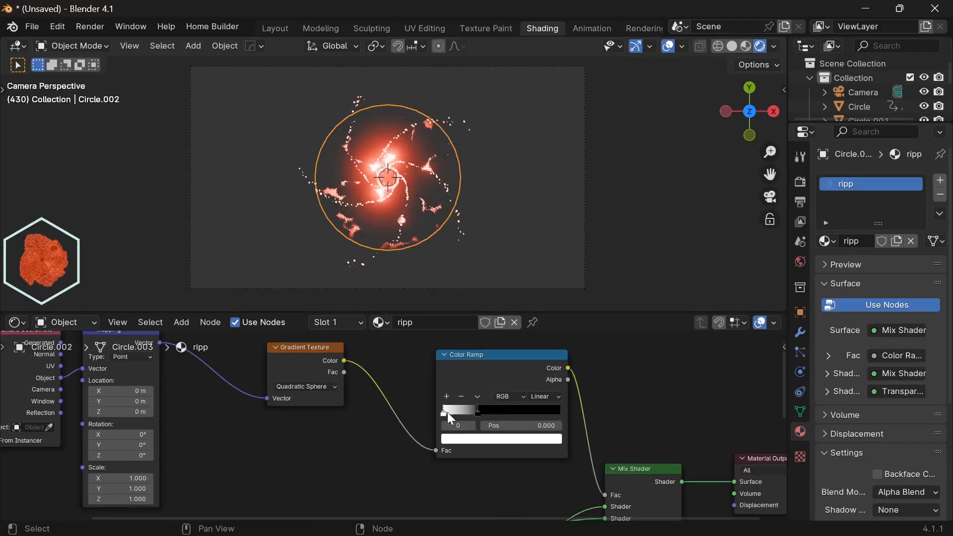
{"action": "left_click_drag", "start_coordinate": [448, 410], "coordinate": [443, 410]}
{"action": "key", "text": "space"}
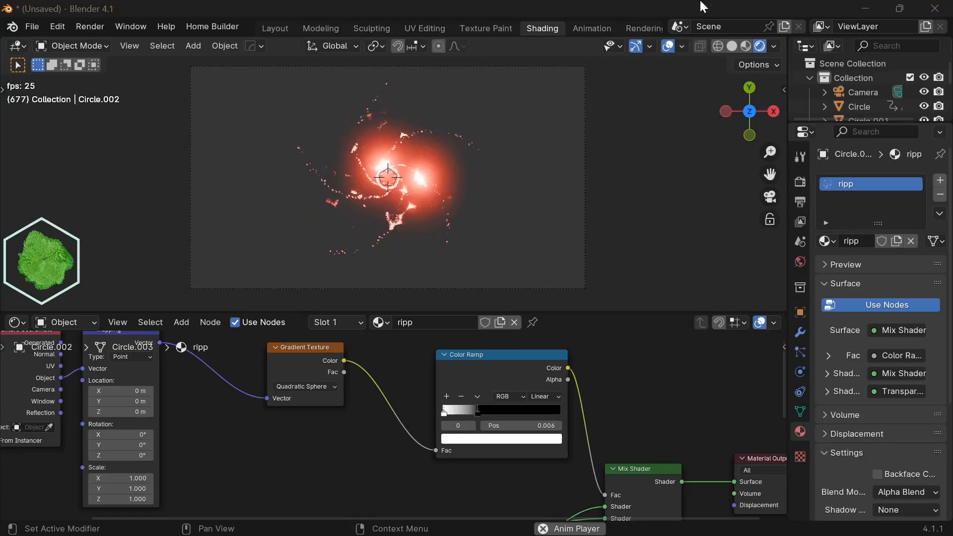
Step: Enlarge the Outliner and unhide the Sphere object in the viewport
{"action": "middle_click_drag", "start_coordinate": [525, 157], "coordinate": [522, 145]}
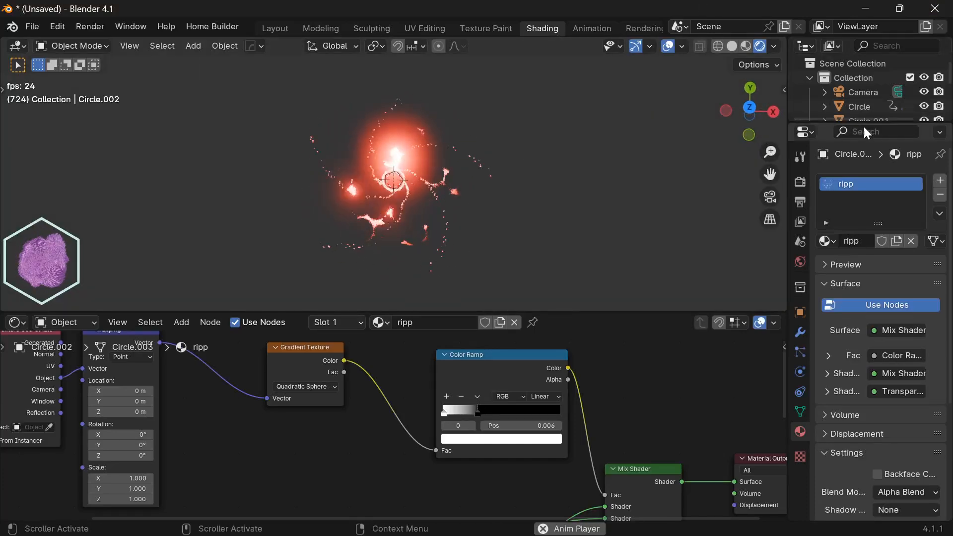
{"action": "left_click_drag", "start_coordinate": [862, 124], "coordinate": [858, 244]}
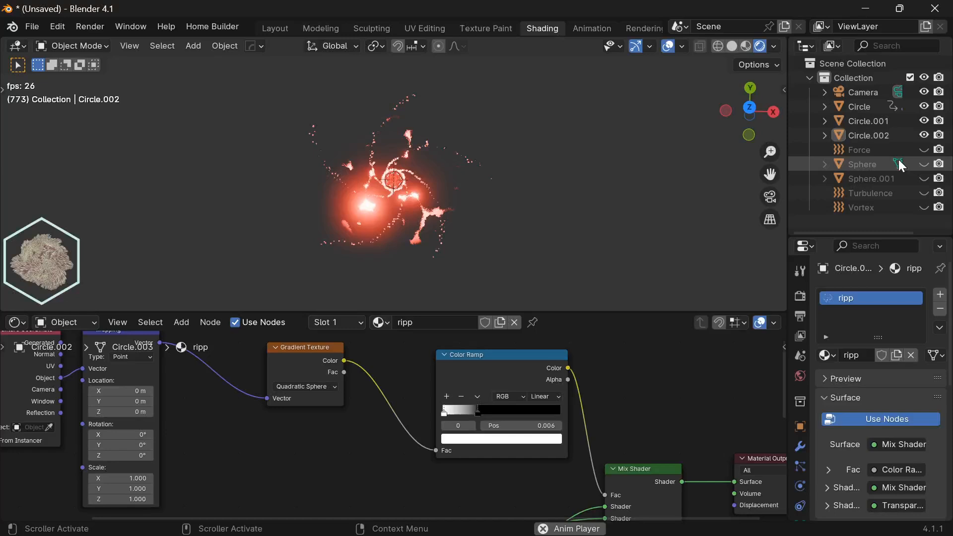
{"action": "left_click", "coordinate": [925, 164]}
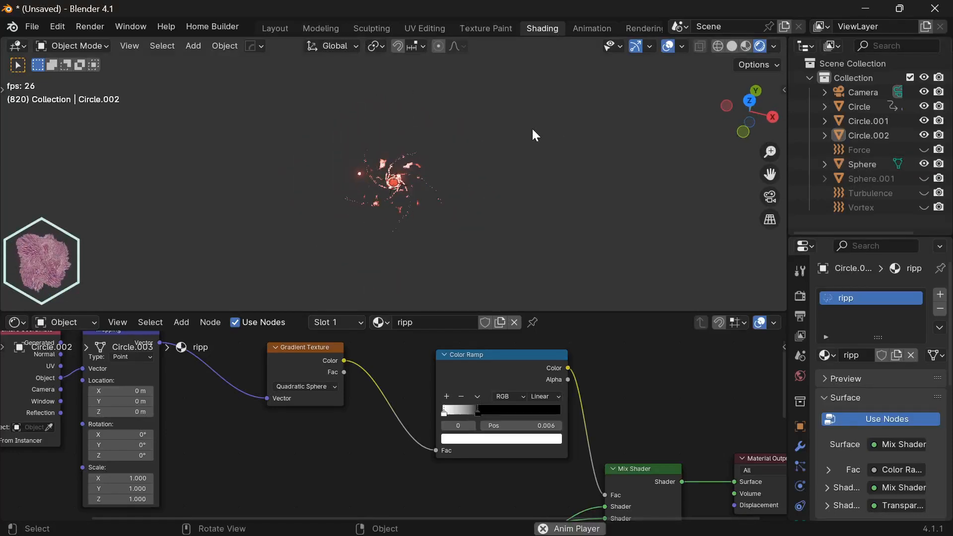
{"action": "middle_click_drag", "start_coordinate": [531, 127], "coordinate": [552, 214]}
{"action": "middle_click_drag", "start_coordinate": [533, 171], "coordinate": [560, 204], "text": "shift"}
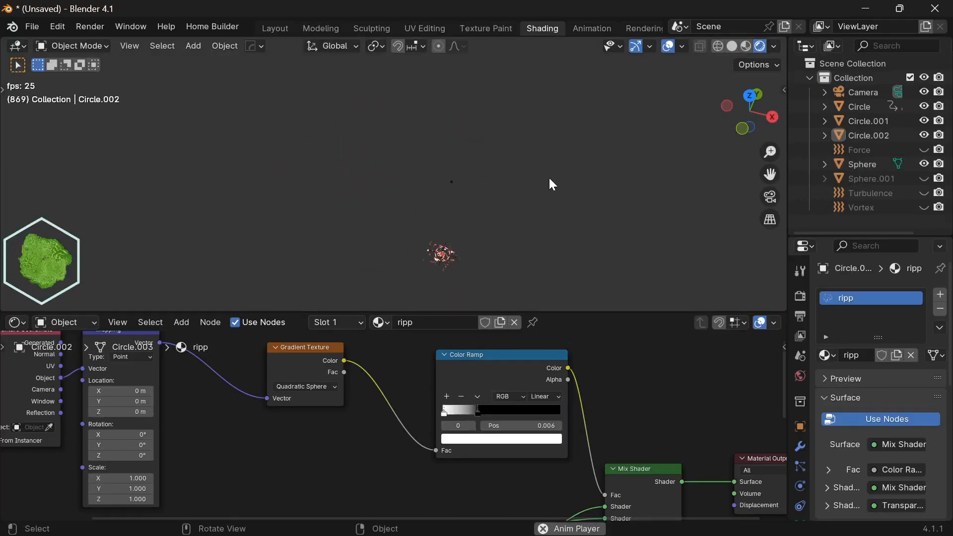
{"action": "scroll", "coordinate": [549, 178], "scroll_direction": "up", "scroll_amount": 1}
{"action": "left_click_drag", "start_coordinate": [579, 174], "coordinate": [421, 241]}
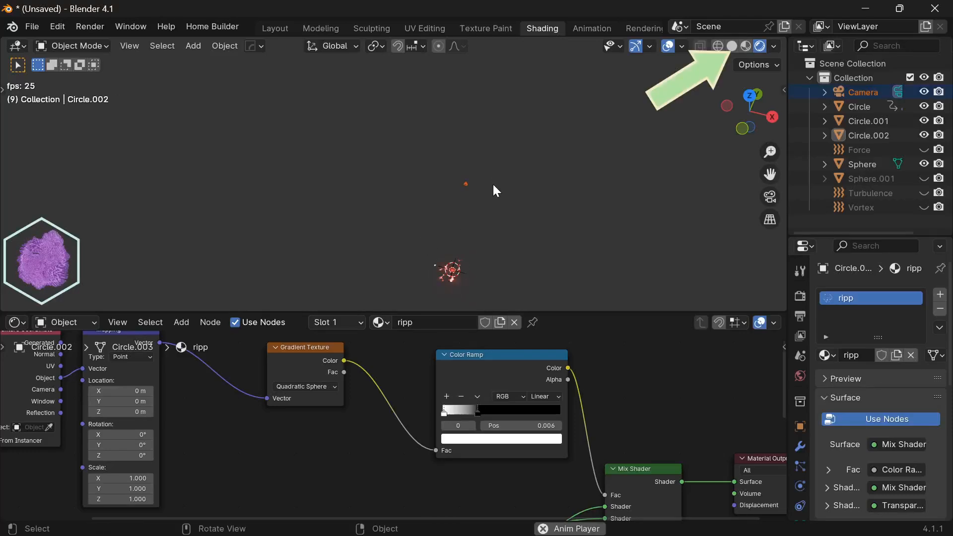
Step: Switch to Solid shading, unhide Sphere.001 instead of Sphere, and select it
{"action": "left_click", "coordinate": [730, 47]}
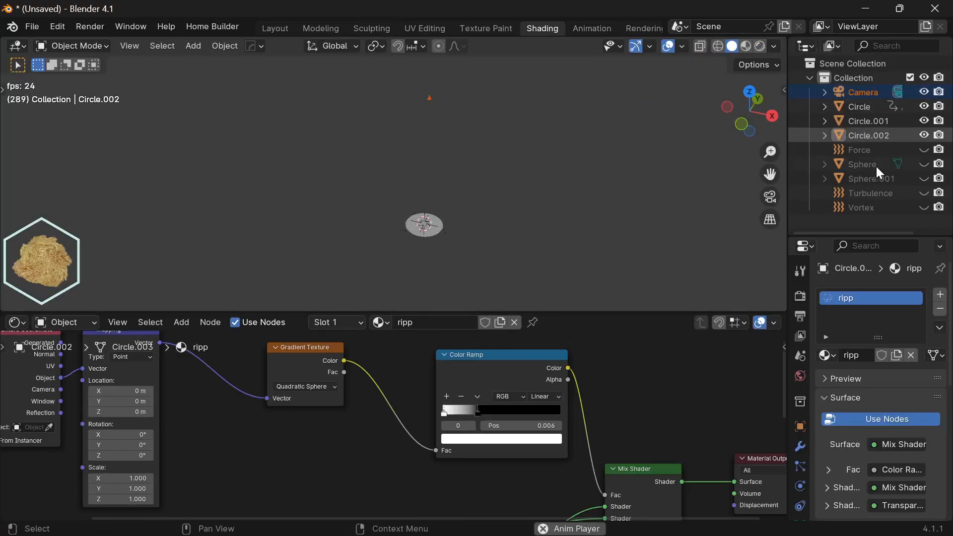
{"action": "left_click", "coordinate": [926, 179]}
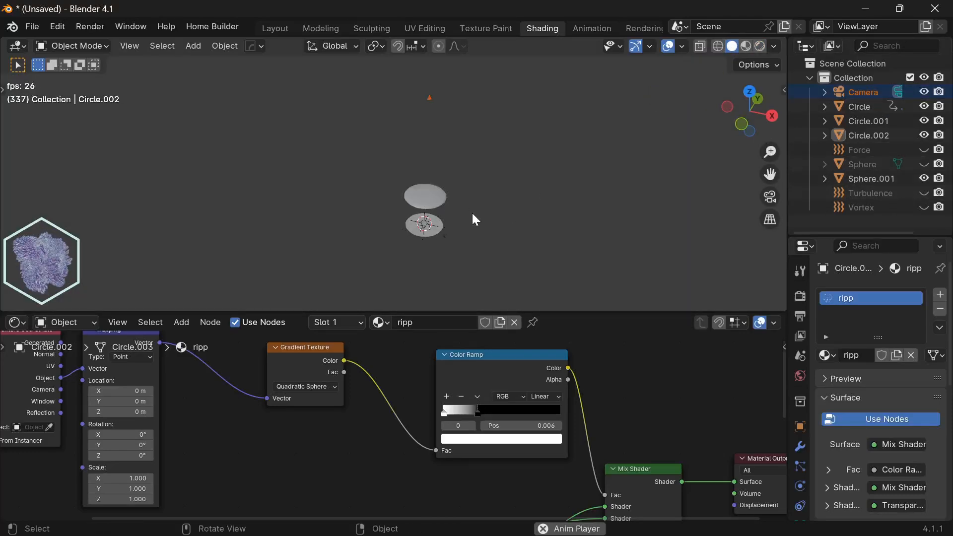
{"action": "left_click", "coordinate": [430, 193]}
{"action": "scroll", "coordinate": [518, 230], "scroll_direction": "up", "scroll_amount": 3}
{"action": "middle_click_drag", "start_coordinate": [518, 230], "coordinate": [516, 203]}
{"action": "middle_click_drag", "start_coordinate": [561, 217], "coordinate": [483, 204], "text": "shift"}
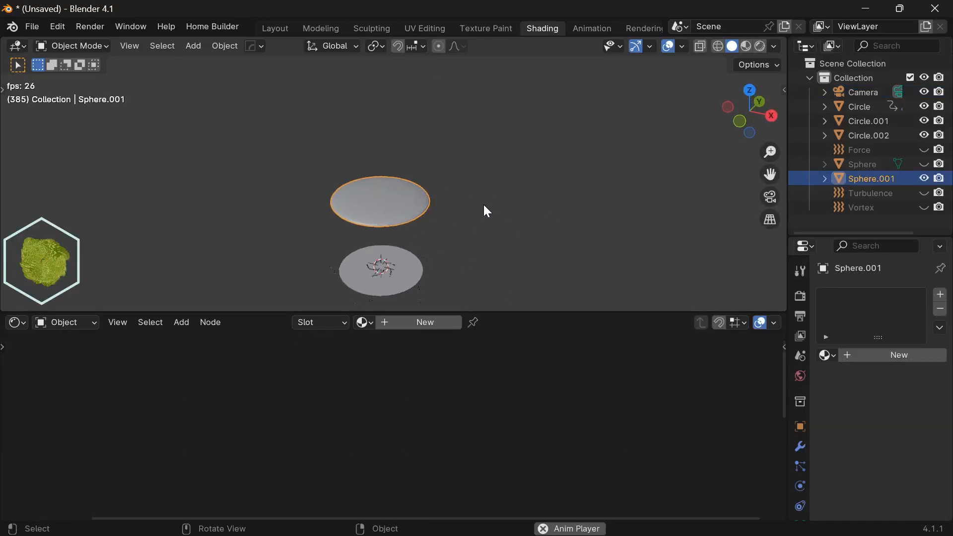
{"action": "scroll", "coordinate": [485, 204], "scroll_direction": "up", "scroll_amount": 1}
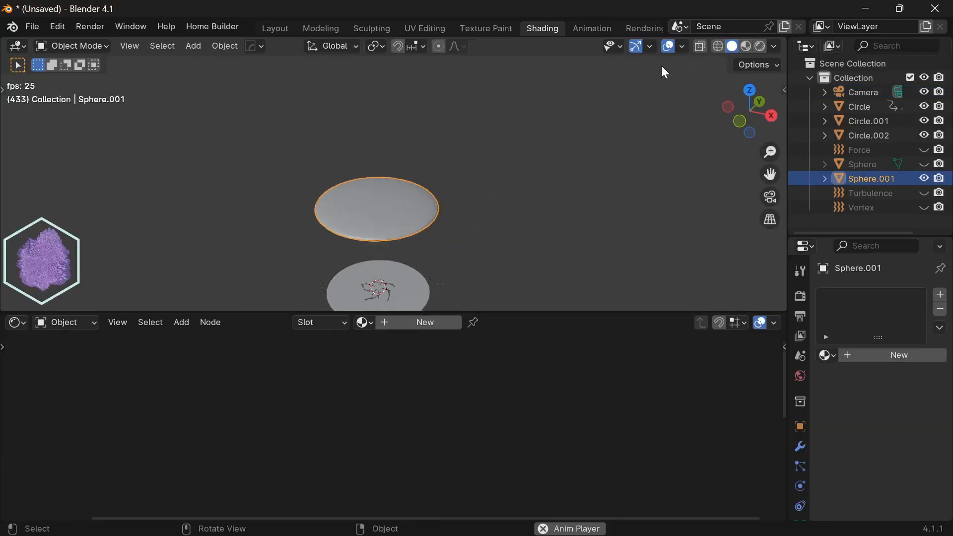
Step: Switch the viewport to Rendered shading and examine the area between Sphere.001 and the spiral
{"action": "left_click", "coordinate": [761, 46]}
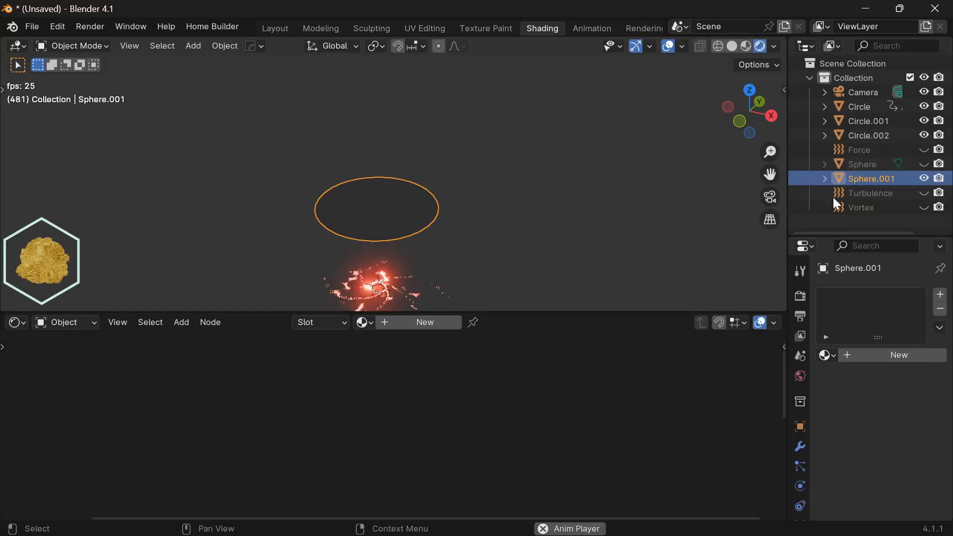
{"action": "middle_click_drag", "start_coordinate": [538, 198], "coordinate": [530, 233]}
{"action": "middle_click_drag", "start_coordinate": [530, 232], "coordinate": [521, 167], "text": "shift"}
{"action": "scroll", "coordinate": [564, 193], "scroll_direction": "up", "scroll_amount": 2}
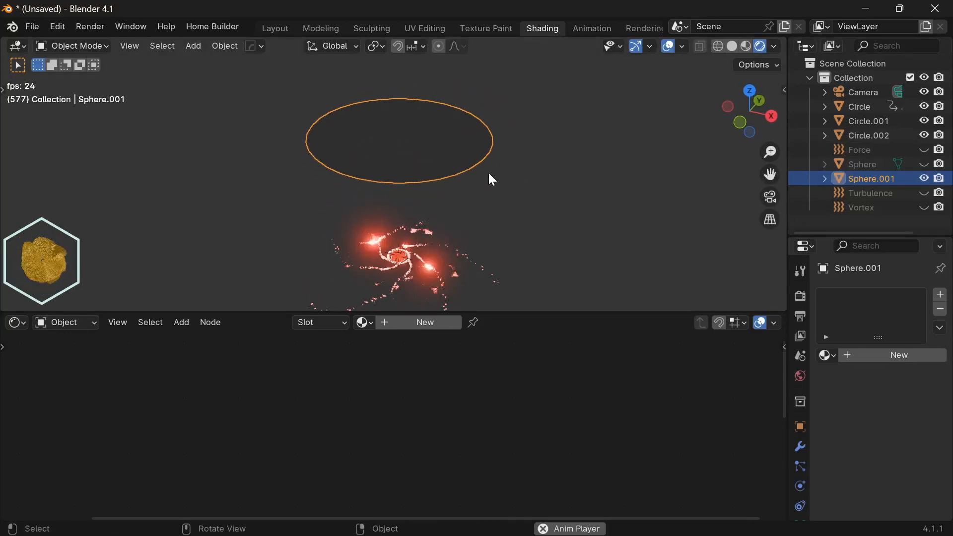
{"action": "key", "text": "g"}
{"action": "right_click", "coordinate": [500, 193]}
Step: Try scaling Sphere.001 along the global Z axis in Rendered shading
{"action": "middle_click_drag", "start_coordinate": [592, 227], "coordinate": [589, 195]}
{"action": "key", "text": "s"}
{"action": "key", "text": "z"}
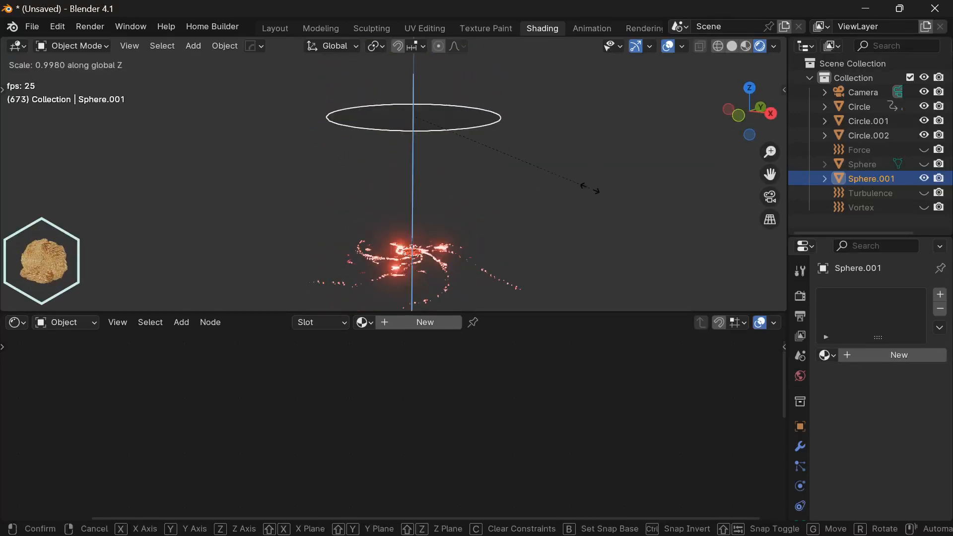
{"action": "left_click", "coordinate": [668, 137]}
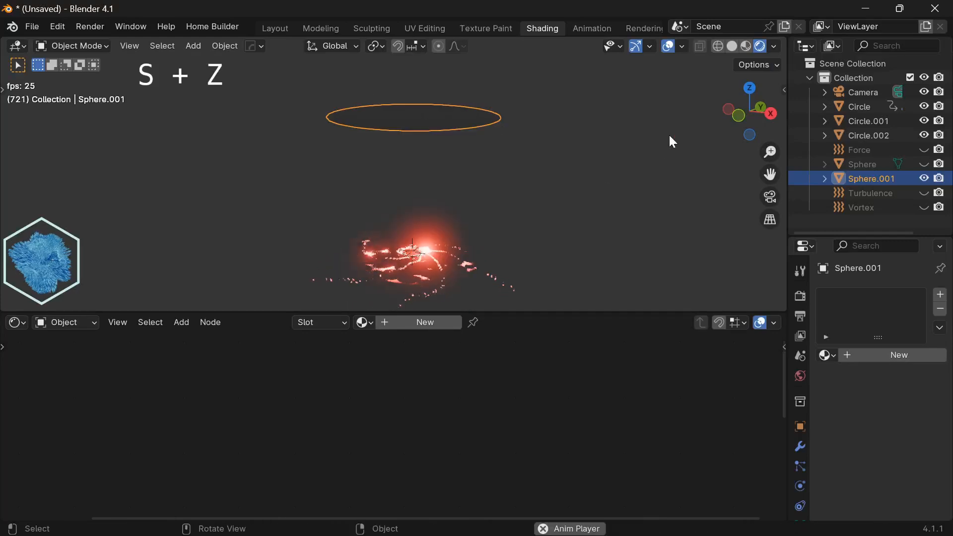
Step: Try thickening Sphere.001 along the global Z axis in Solid shading, and return to Rendered shading
{"action": "left_click", "coordinate": [732, 48]}
{"action": "key", "text": "s"}
{"action": "key", "text": "z"}
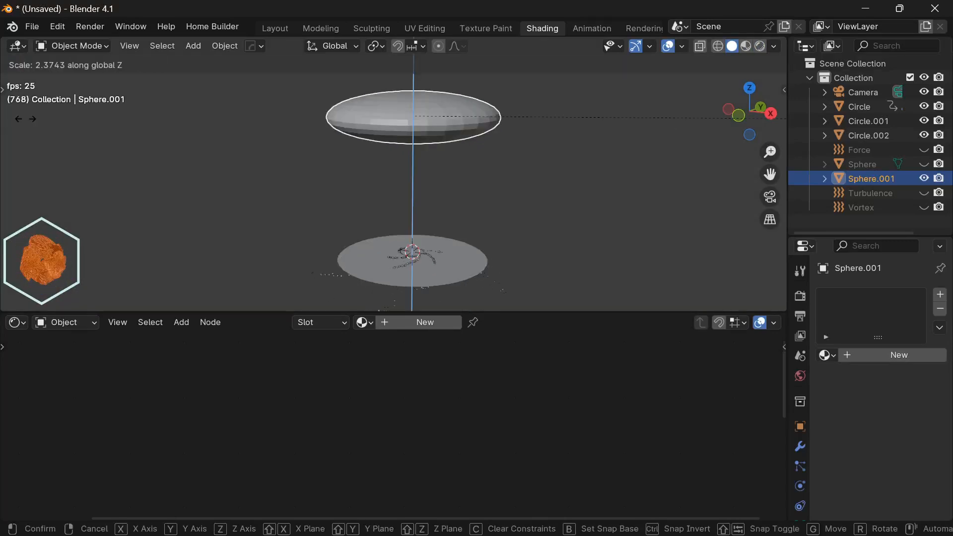
{"action": "left_click", "coordinate": [609, 143]}
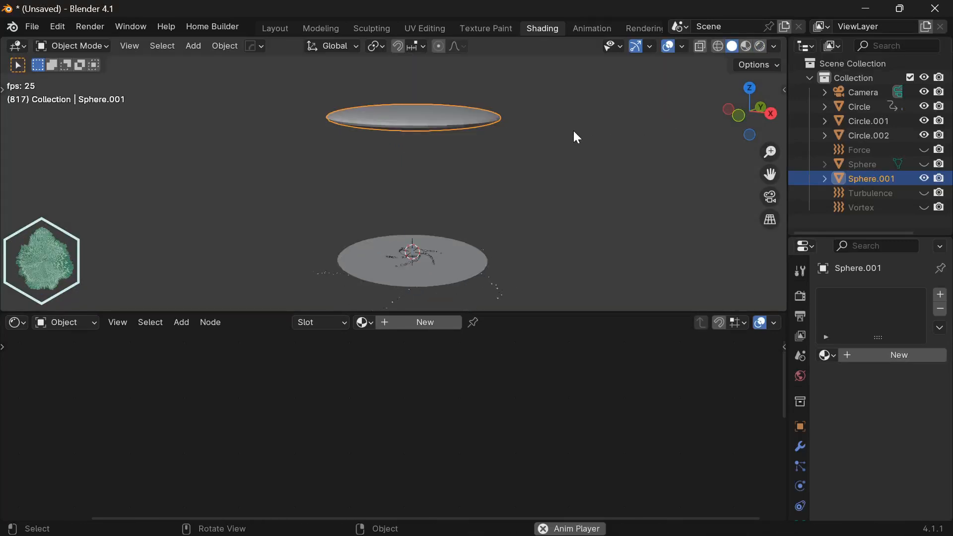
{"action": "left_click", "coordinate": [760, 46]}
{"action": "mouse_move", "coordinate": [576, 157]}
{"action": "middle_mouse_down"}
{"action": "mouse_move", "coordinate": [561, 157]}
{"action": "mouse_move", "coordinate": [582, 141]}
{"action": "mouse_move", "coordinate": [557, 174]}
{"action": "middle_mouse_up"}
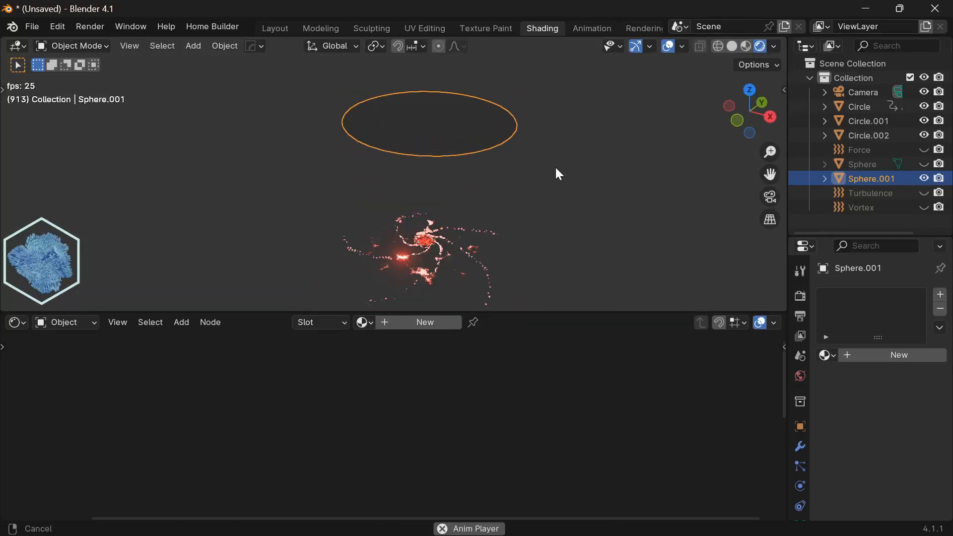
Step: Scale Sphere.001 along the global Z axis, keeping it as a thin disc above the spiral
{"action": "key", "text": "s"}
{"action": "key", "text": "z"}
{"action": "left_click", "coordinate": [597, 161]}
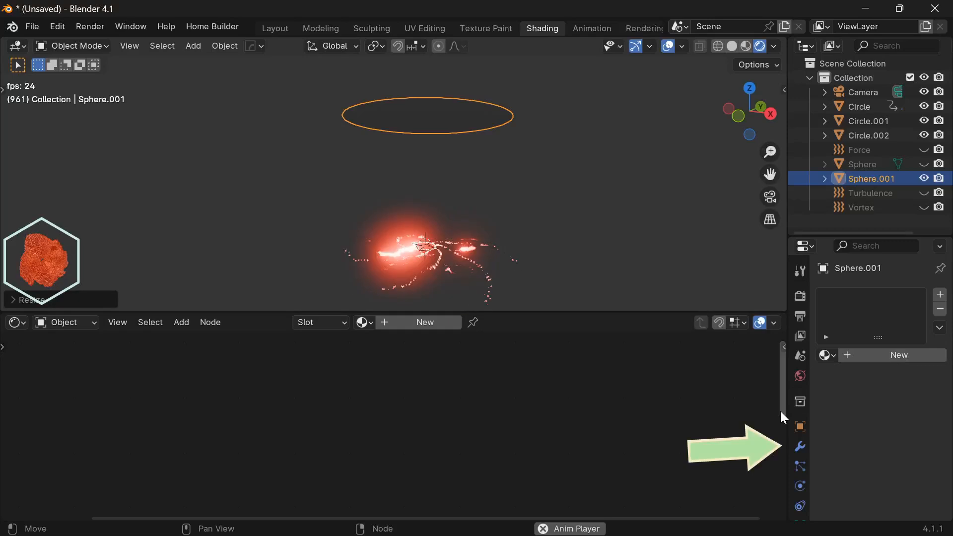
Step: Add a Simple Deform modifier to Sphere.001, twist it 700° around the Z axis, and check the result in Solid shading
{"action": "left_click", "coordinate": [799, 446]}
{"action": "left_click", "coordinate": [869, 296]}
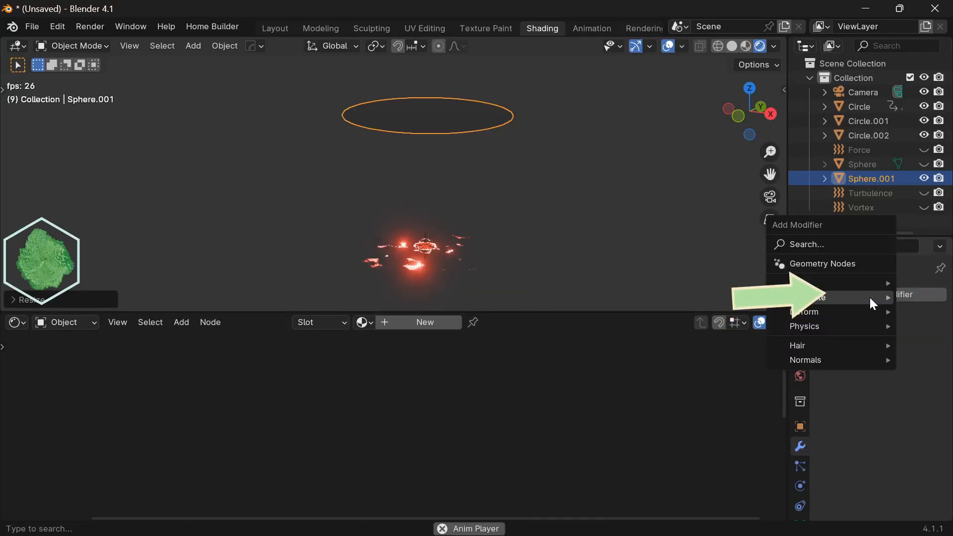
{"action": "mouse_move", "coordinate": [838, 312]}
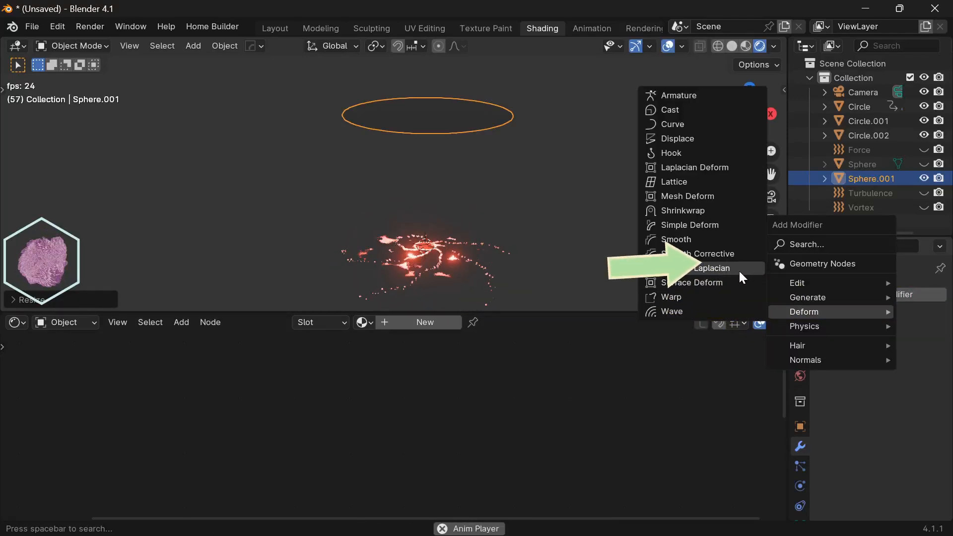
{"action": "left_click", "coordinate": [721, 225]}
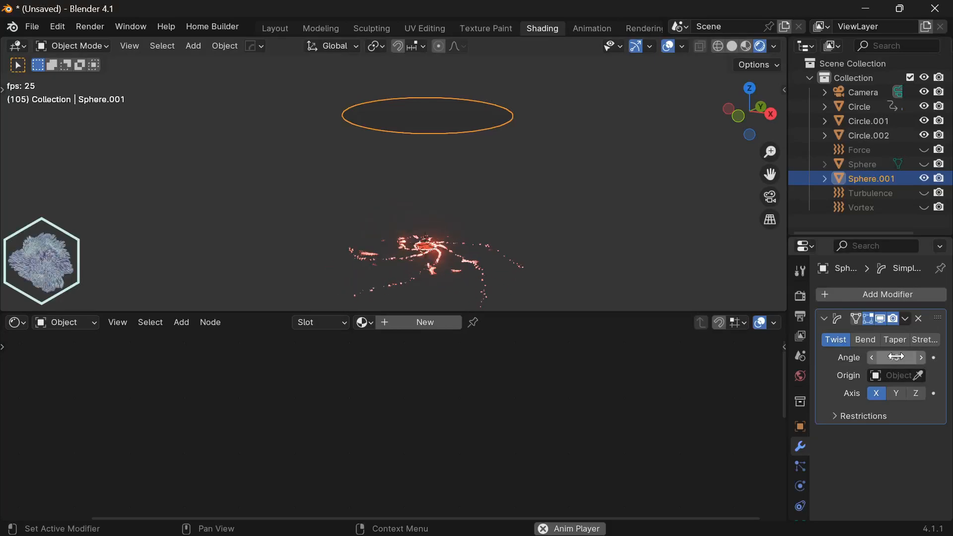
{"action": "left_click", "coordinate": [915, 394]}
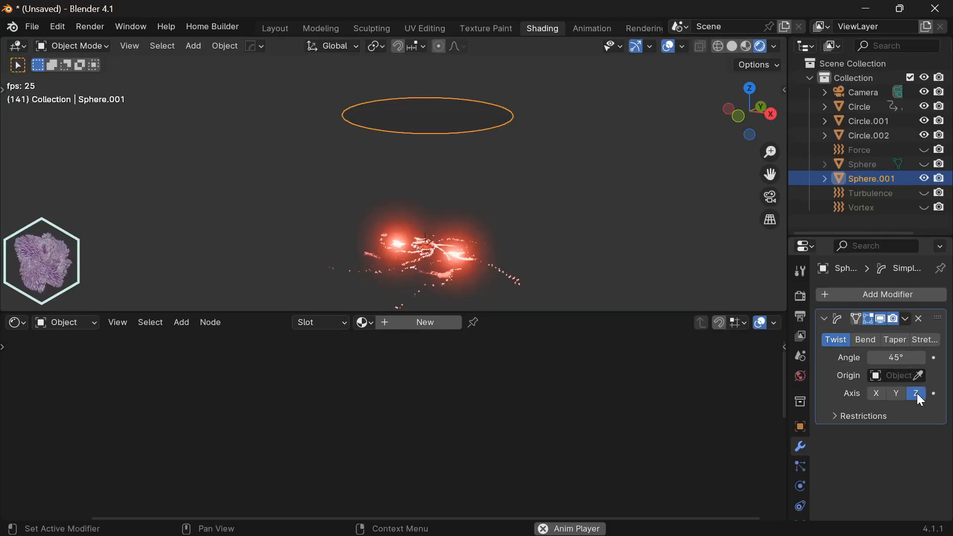
{"action": "left_click", "coordinate": [899, 356]}
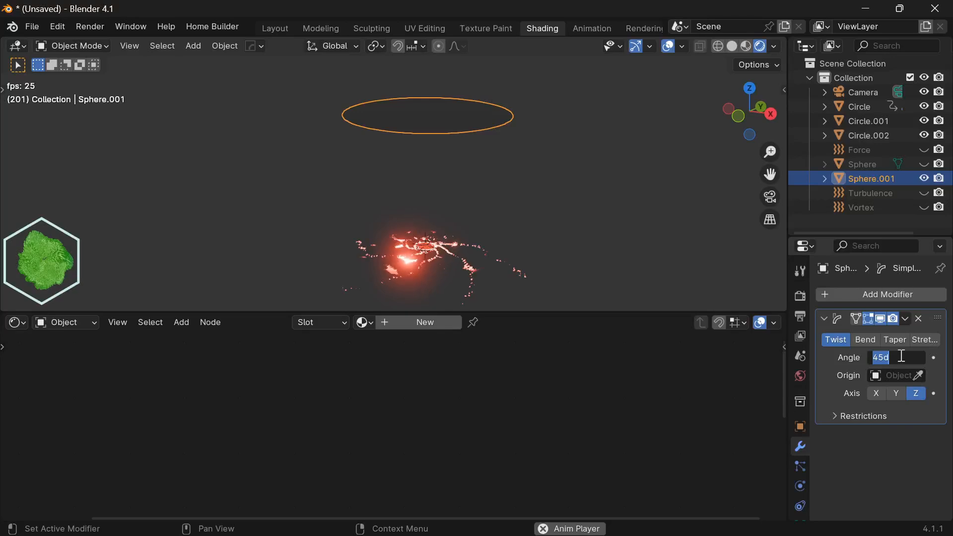
{"action": "type", "text": "700"}
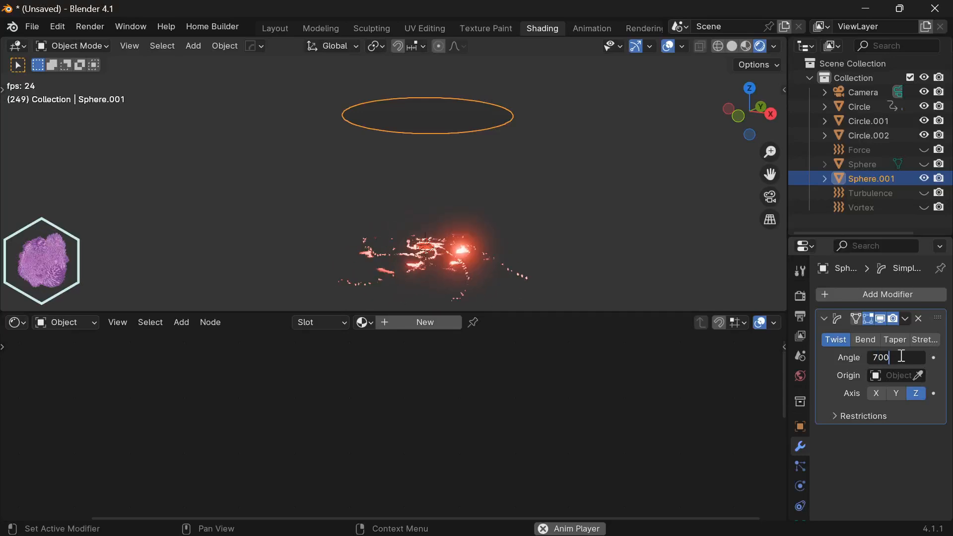
{"action": "key", "text": "Return"}
{"action": "left_click", "coordinate": [732, 46]}
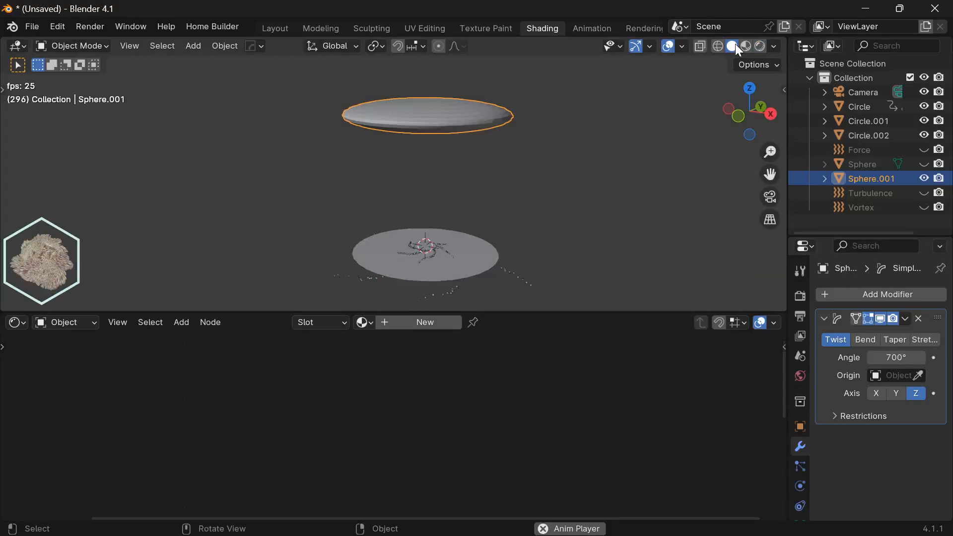
{"action": "middle_click_drag", "start_coordinate": [482, 176], "coordinate": [777, 258]}
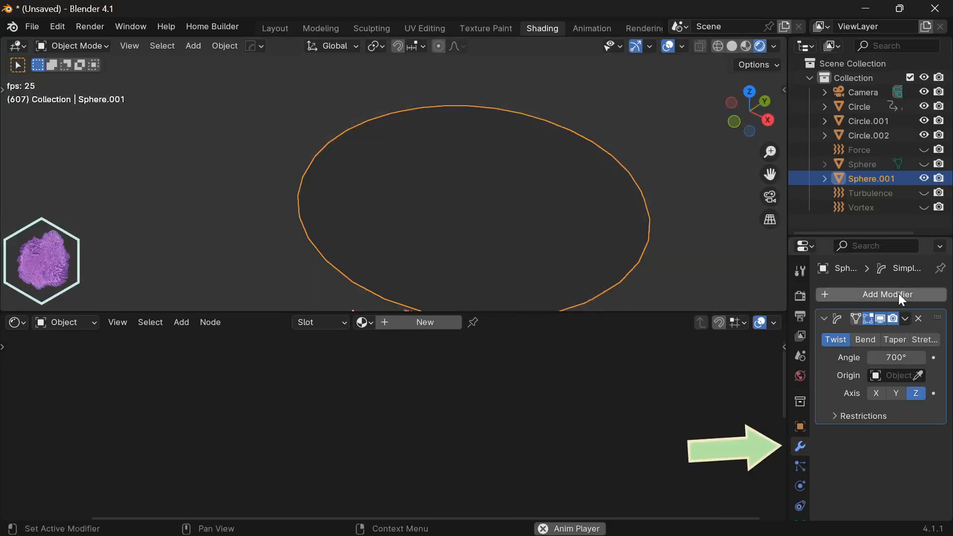
Step: Add a Subdivision Surface modifier to Sphere.001 with viewport and render levels both set to 4
{"action": "left_click", "coordinate": [899, 294]}
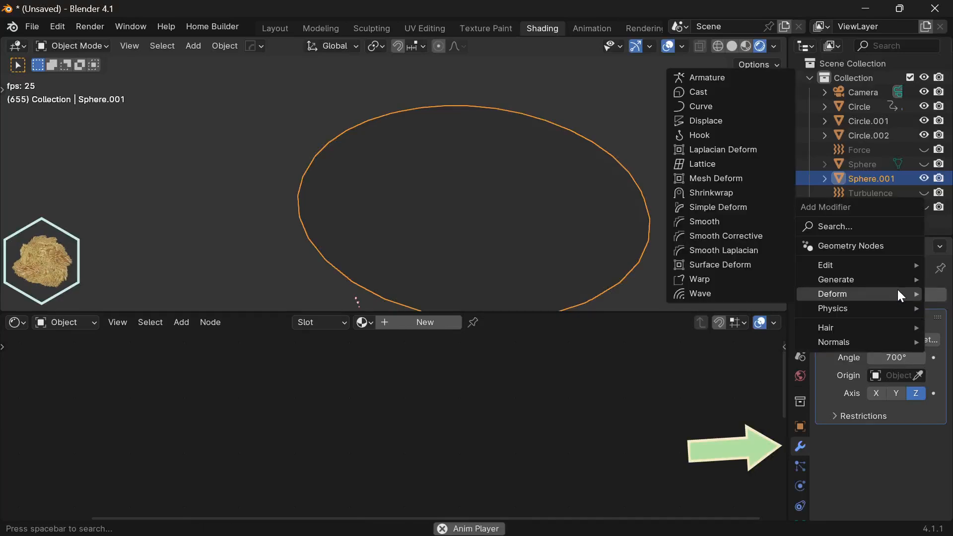
{"action": "mouse_move", "coordinate": [853, 277]}
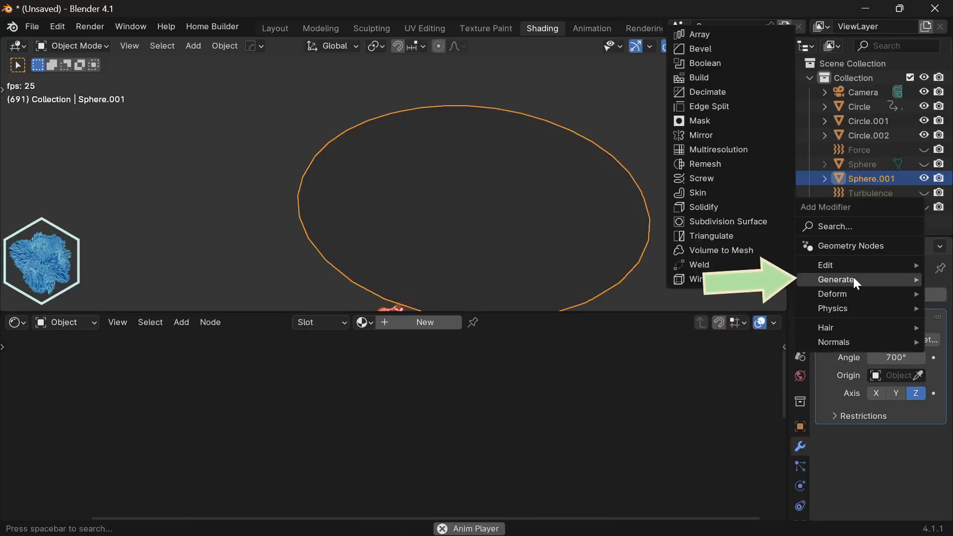
{"action": "left_click", "coordinate": [751, 219]}
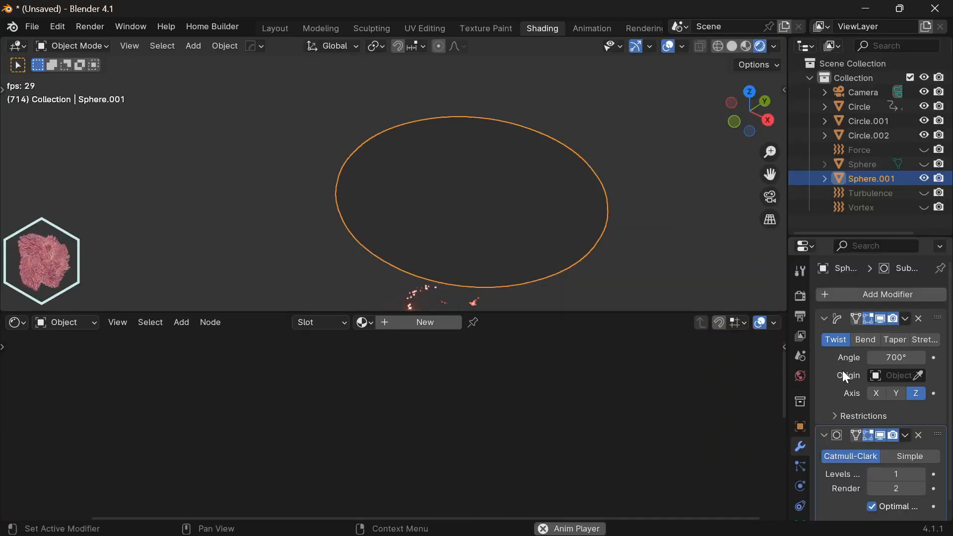
{"action": "left_click", "coordinate": [921, 474]}
{"action": "left_click", "coordinate": [921, 474]}
{"action": "left_click", "coordinate": [921, 473]}
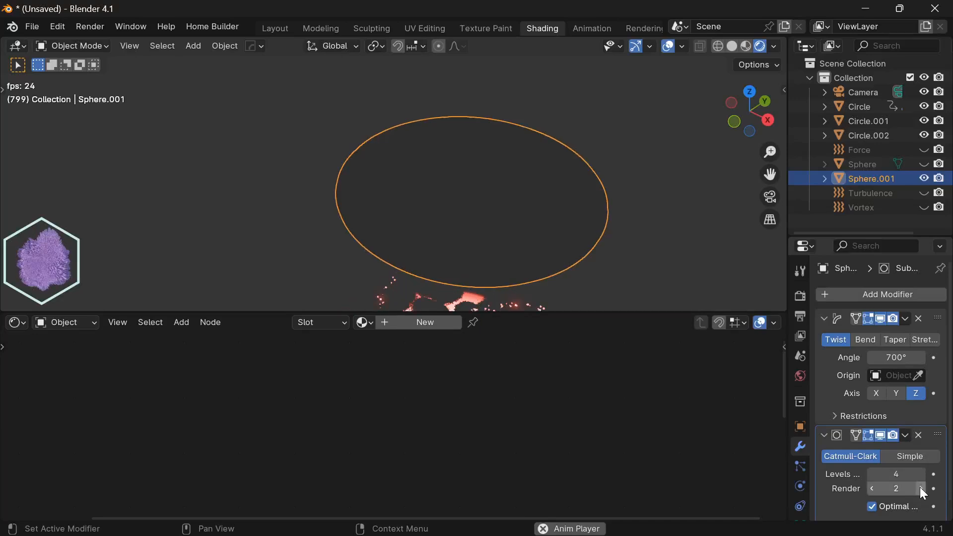
{"action": "left_click", "coordinate": [918, 487]}
{"action": "left_click", "coordinate": [918, 487]}
{"action": "scroll", "coordinate": [920, 489], "scroll_direction": "down", "scroll_amount": 1}
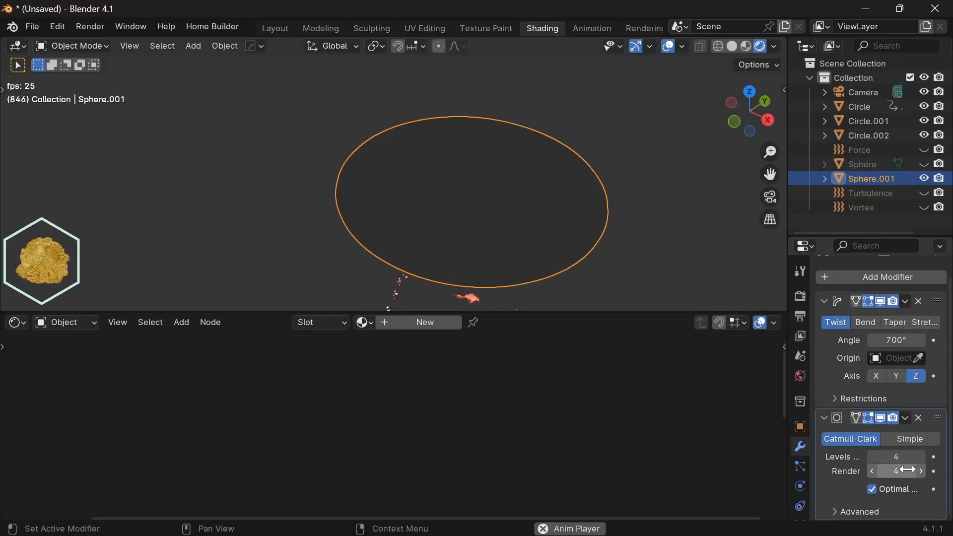
Step: Examine the twisted, subdivided Sphere.001 in Solid shading, and return to Rendered shading
{"action": "left_click", "coordinate": [730, 46]}
{"action": "mouse_move", "coordinate": [579, 181]}
{"action": "middle_mouse_down"}
{"action": "mouse_move", "coordinate": [567, 142]}
{"action": "mouse_move", "coordinate": [569, 164]}
{"action": "mouse_move", "coordinate": [552, 172]}
{"action": "mouse_move", "coordinate": [562, 178]}
{"action": "middle_mouse_up"}
{"action": "scroll", "coordinate": [569, 179], "scroll_direction": "up", "scroll_amount": 5}
{"action": "scroll", "coordinate": [634, 133], "scroll_direction": "down", "scroll_amount": 5}
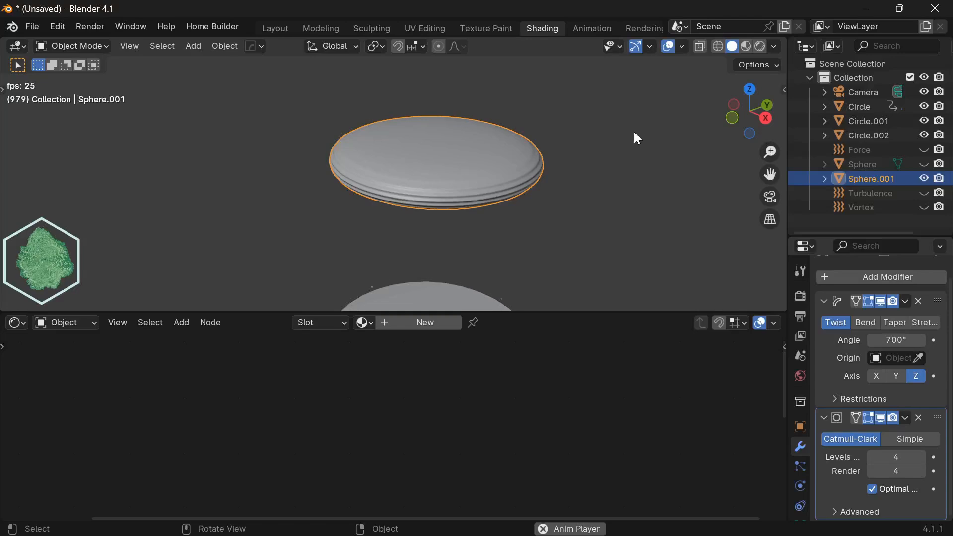
{"action": "left_click", "coordinate": [759, 46]}
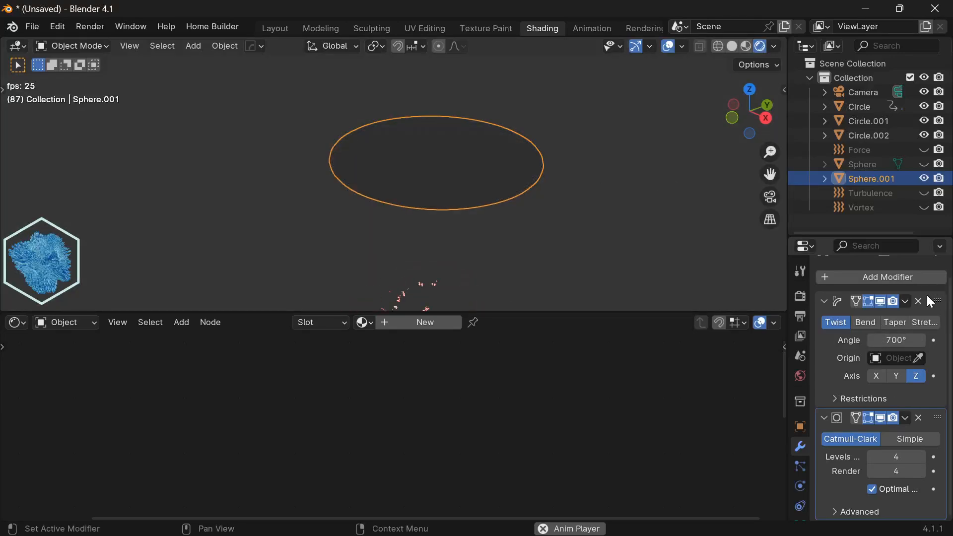
Step: Add a Displace modifier to Sphere.001 and create a new texture for it
{"action": "left_click", "coordinate": [920, 278]}
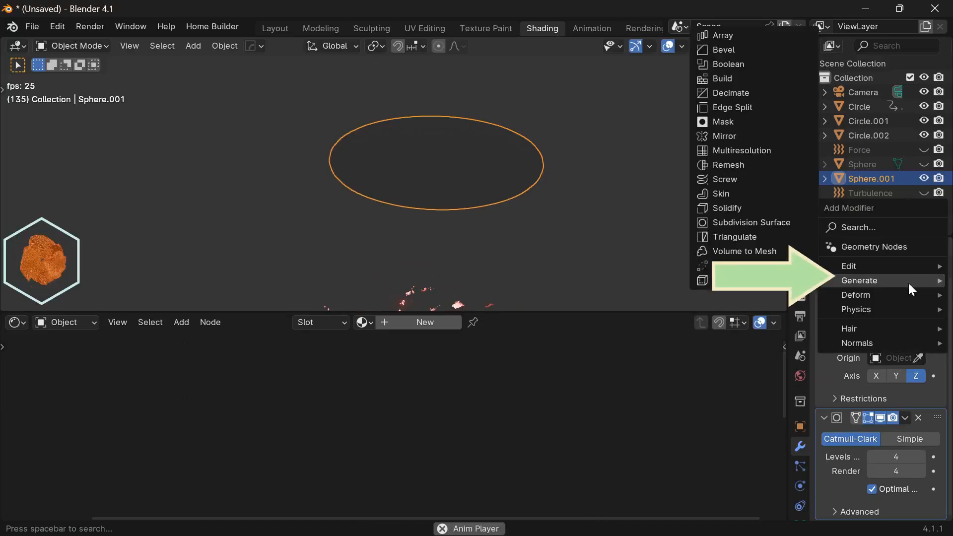
{"action": "mouse_move", "coordinate": [894, 292]}
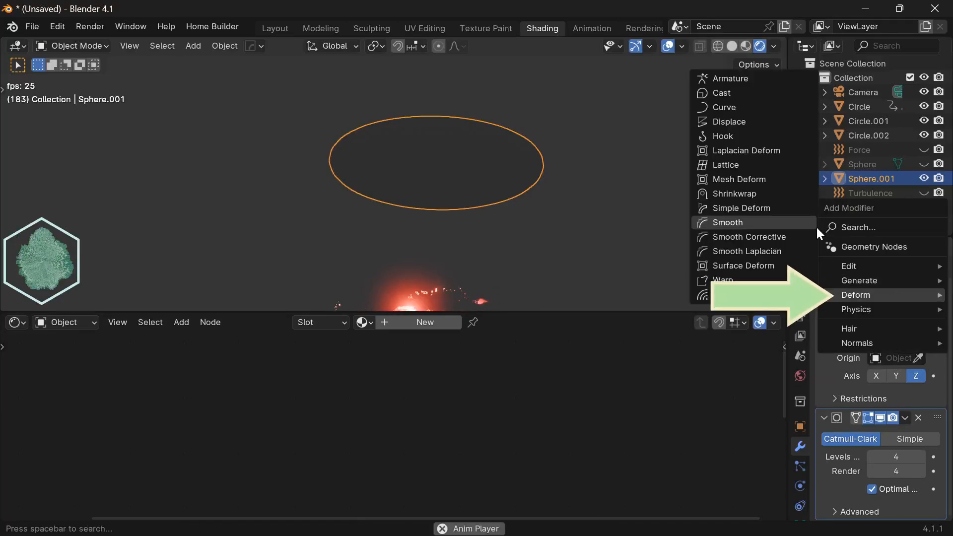
{"action": "left_click", "coordinate": [741, 207]}
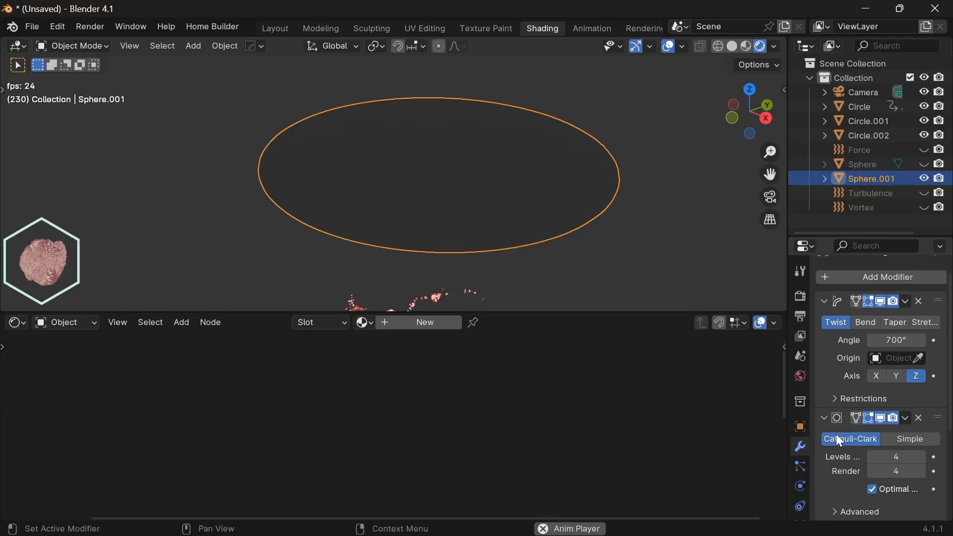
{"action": "scroll", "coordinate": [843, 439], "scroll_direction": "down", "scroll_amount": 6}
{"action": "left_click", "coordinate": [891, 406]}
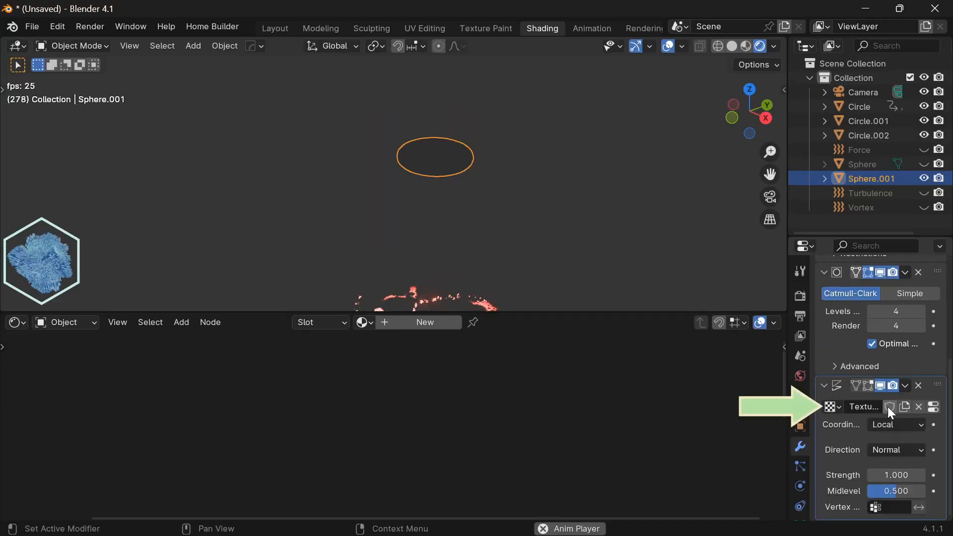
Step: Change the type of the displacement texture from image to Clouds
{"action": "left_click", "coordinate": [801, 508]}
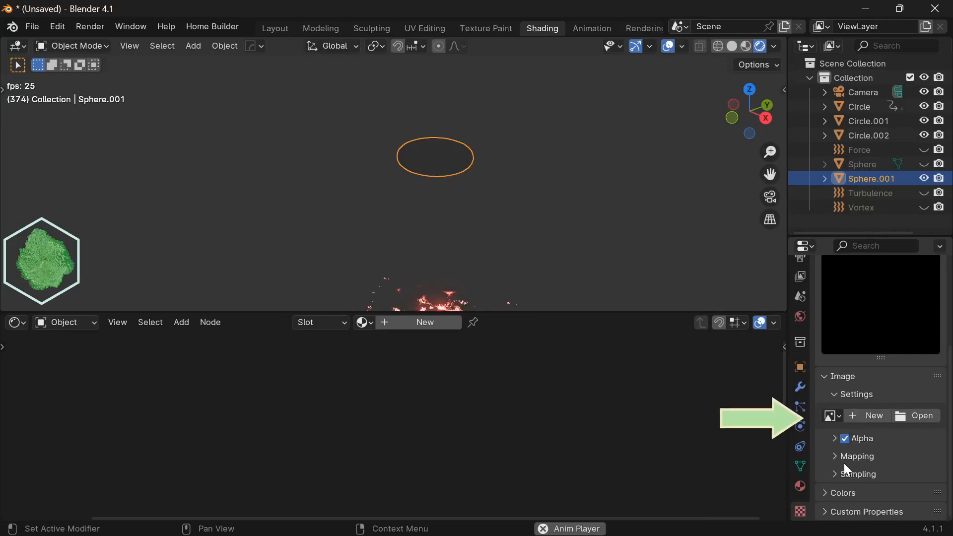
{"action": "scroll", "coordinate": [872, 417], "scroll_direction": "up", "scroll_amount": 5}
{"action": "left_click", "coordinate": [910, 330]}
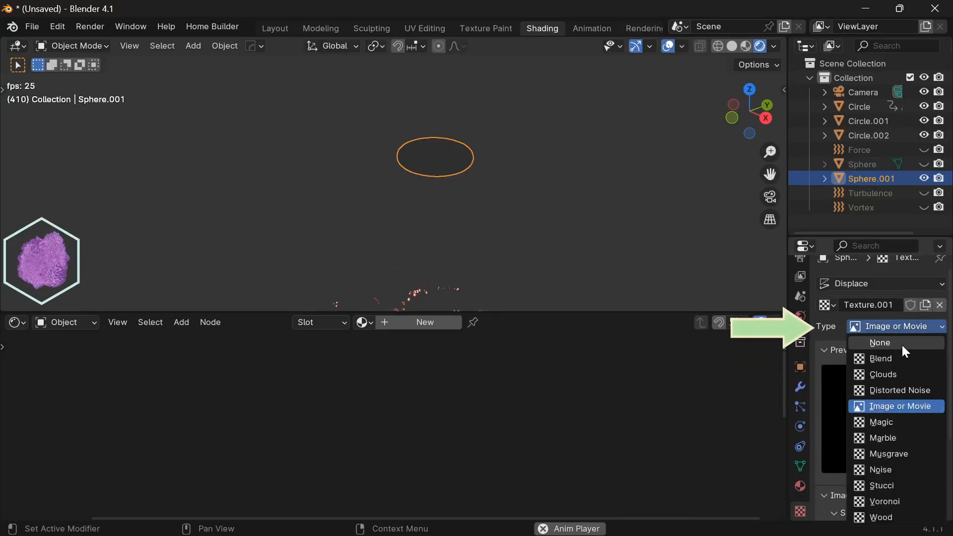
{"action": "left_click", "coordinate": [894, 376]}
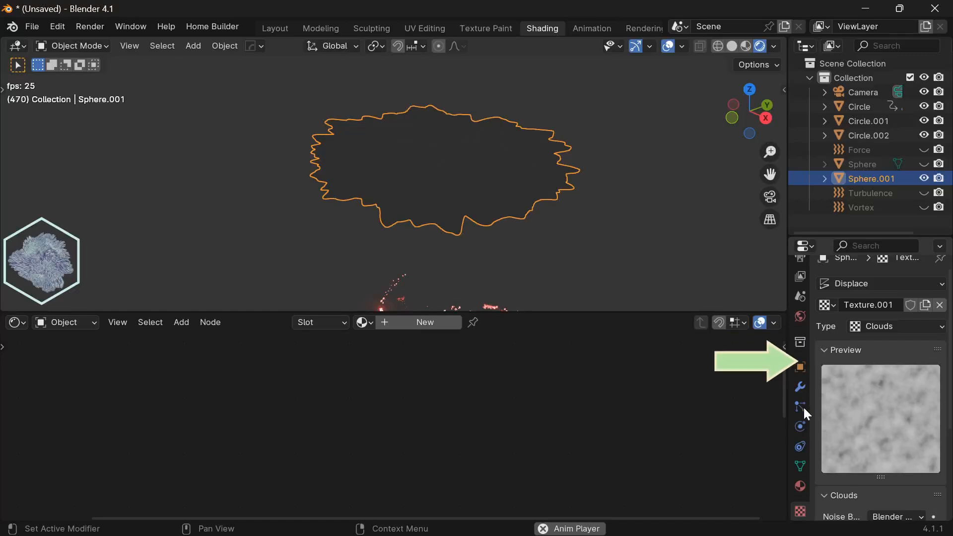
Step: Set the Displace modifier's strength to 2.1 and its texture coordinates to Global
{"action": "left_click", "coordinate": [800, 386]}
{"action": "scroll", "coordinate": [902, 440], "scroll_direction": "down", "scroll_amount": 3}
{"action": "scroll", "coordinate": [902, 441], "scroll_direction": "down", "scroll_amount": 4}
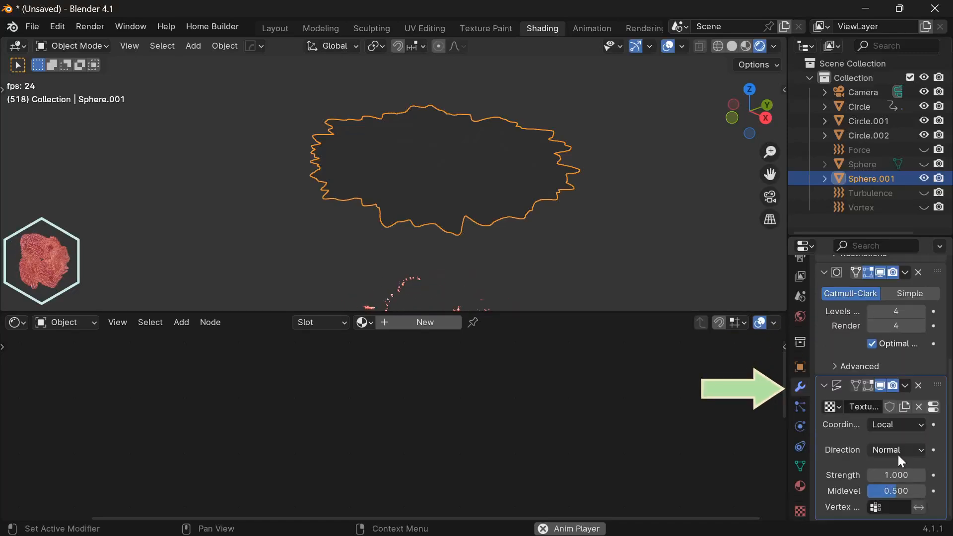
{"action": "left_click", "coordinate": [902, 469]}
{"action": "type", "text": "2"}
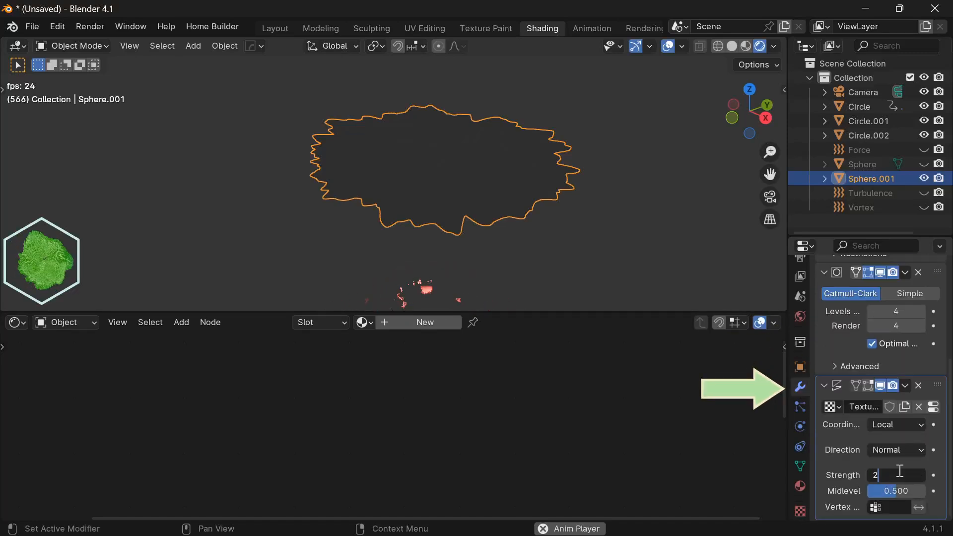
{"action": "type", "text": ".1"}
{"action": "key", "text": "Return"}
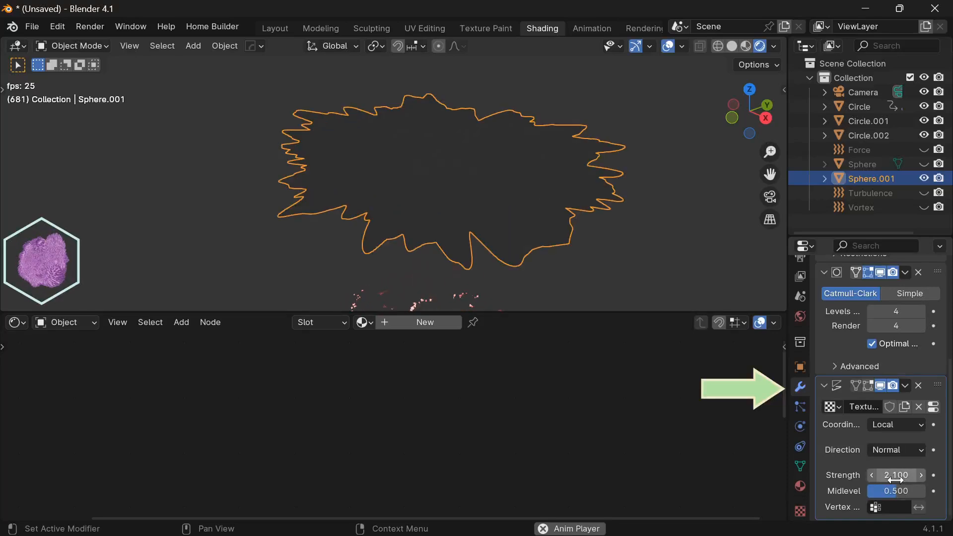
{"action": "left_click", "coordinate": [900, 424]}
{"action": "left_click", "coordinate": [889, 454]}
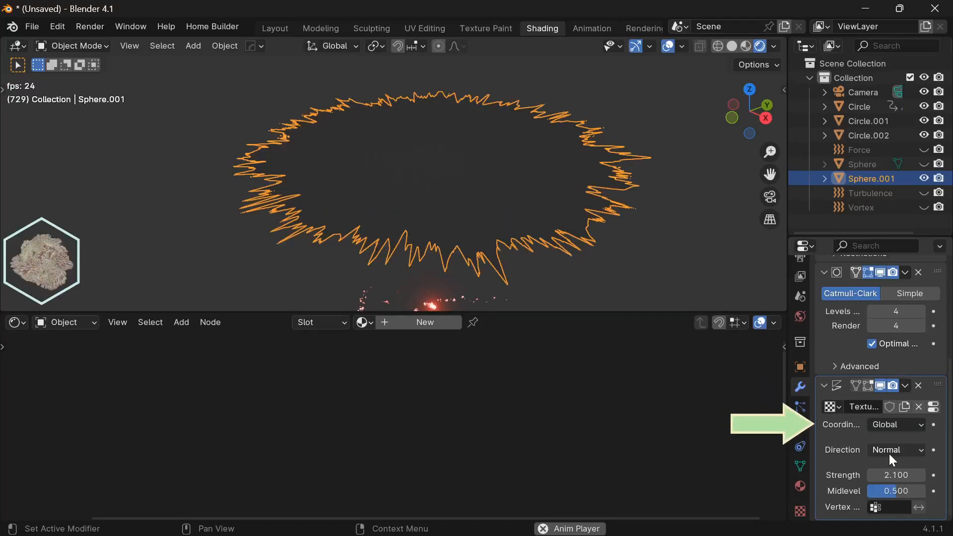
Step: Set the Clouds texture's size to 2 and its depth to 1
{"action": "left_click", "coordinate": [800, 512]}
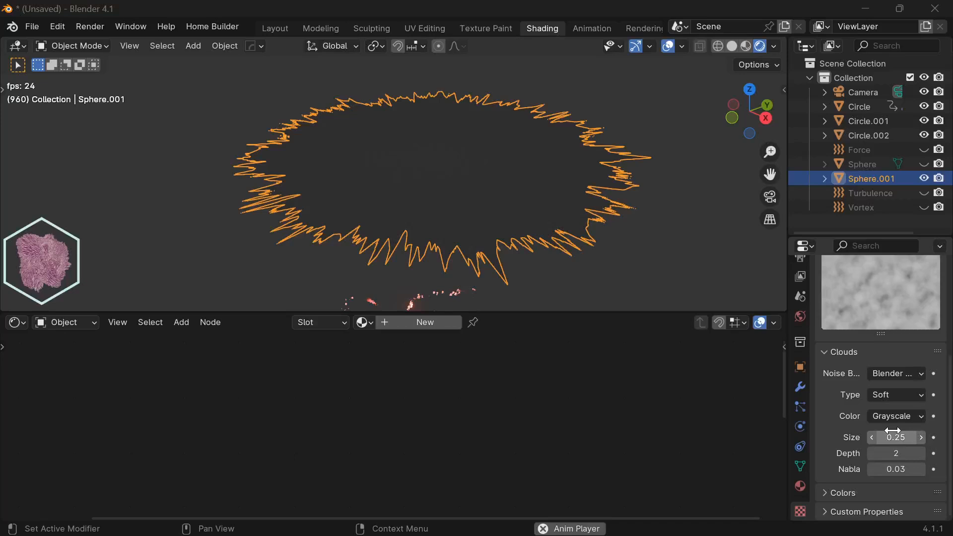
{"action": "left_click", "coordinate": [895, 437]}
{"action": "type", "text": "2"}
{"action": "key", "text": "Return"}
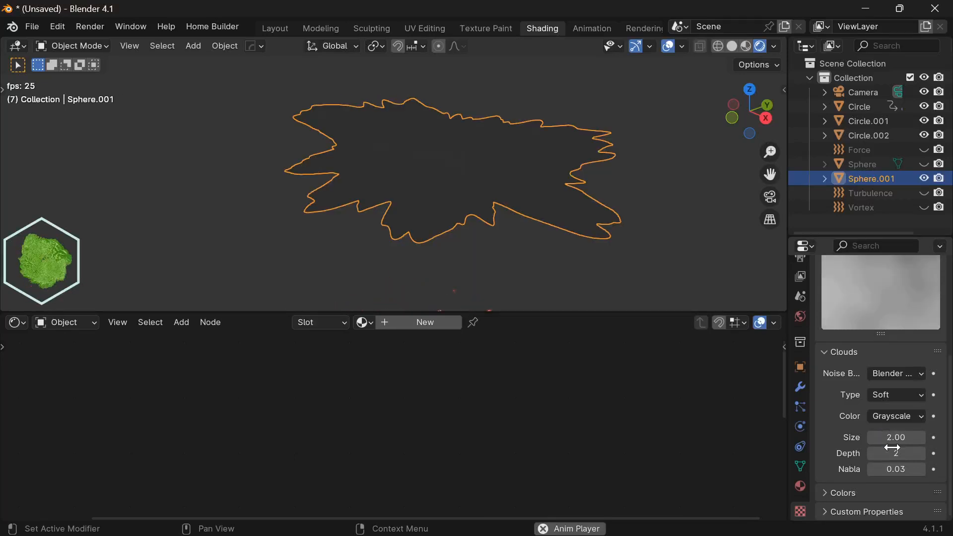
{"action": "left_click", "coordinate": [893, 453]}
{"action": "type", "text": "1"}
{"action": "key", "text": "Return"}
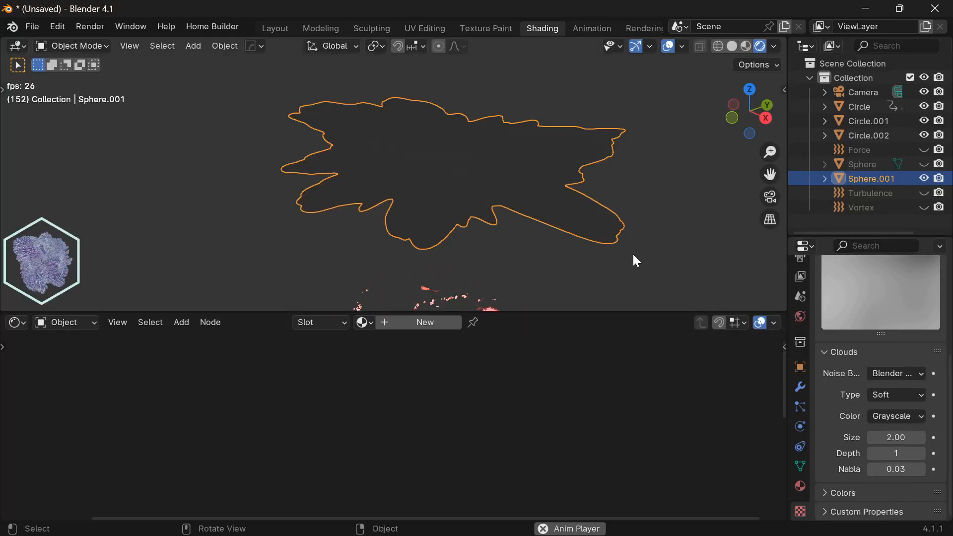
Step: Apply the object transform of Sphere.001 and open its material settings
{"action": "key", "text": "ctrl+a"}
{"action": "left_click", "coordinate": [614, 276]}
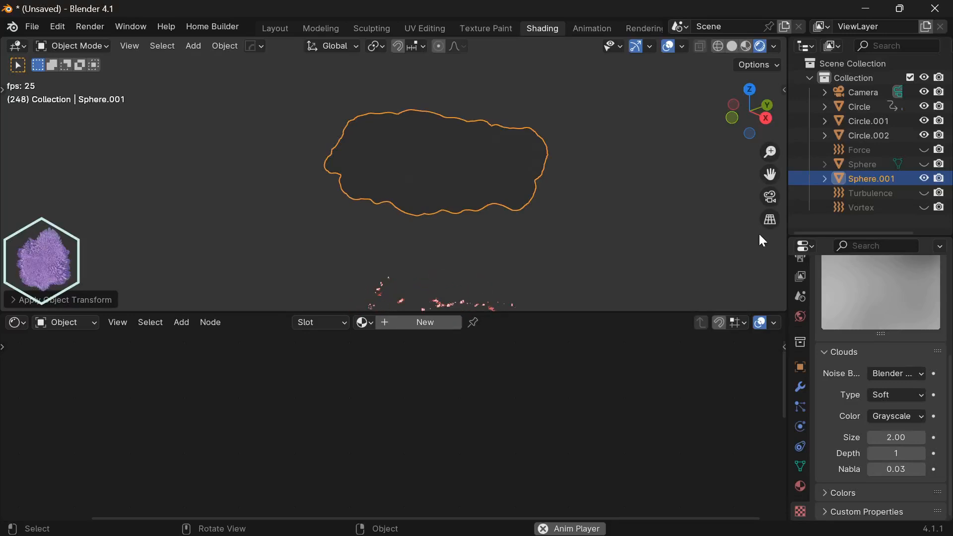
{"action": "left_click", "coordinate": [799, 487]}
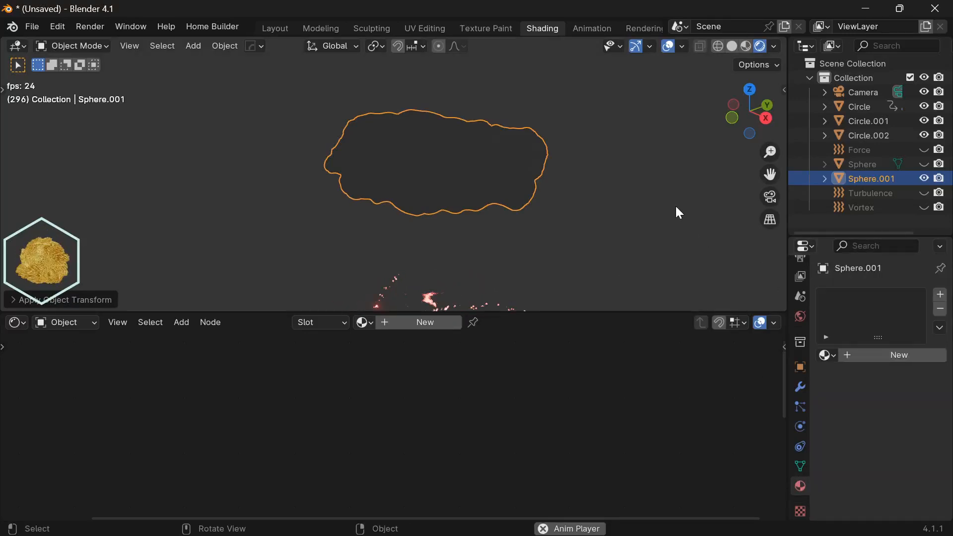
Step: Examine the displaced outline of Sphere.001 from a higher angle above the spiral, and reselect the object
{"action": "middle_click_drag", "start_coordinate": [675, 204], "coordinate": [599, 226]}
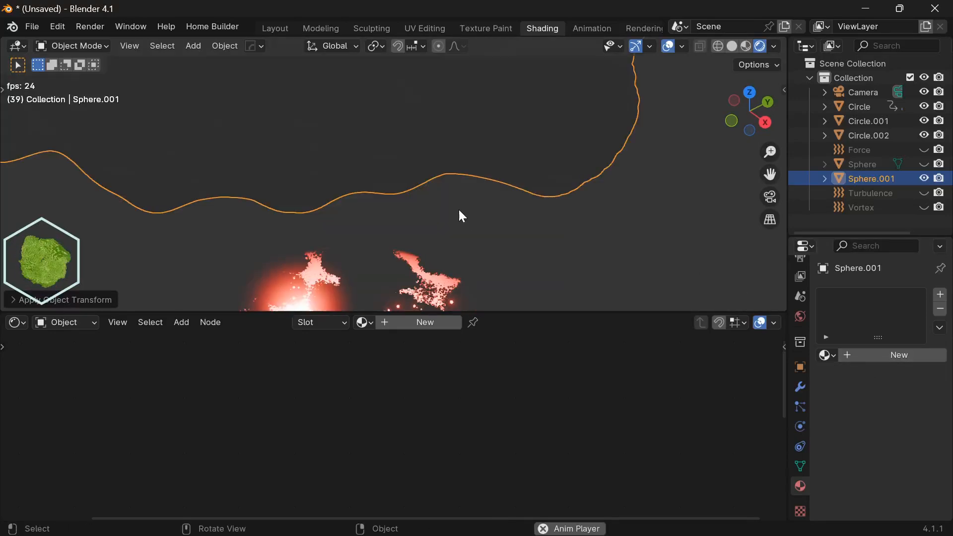
{"action": "scroll", "coordinate": [459, 209], "scroll_direction": "down", "scroll_amount": 5}
{"action": "middle_click_drag", "start_coordinate": [511, 164], "coordinate": [527, 223]}
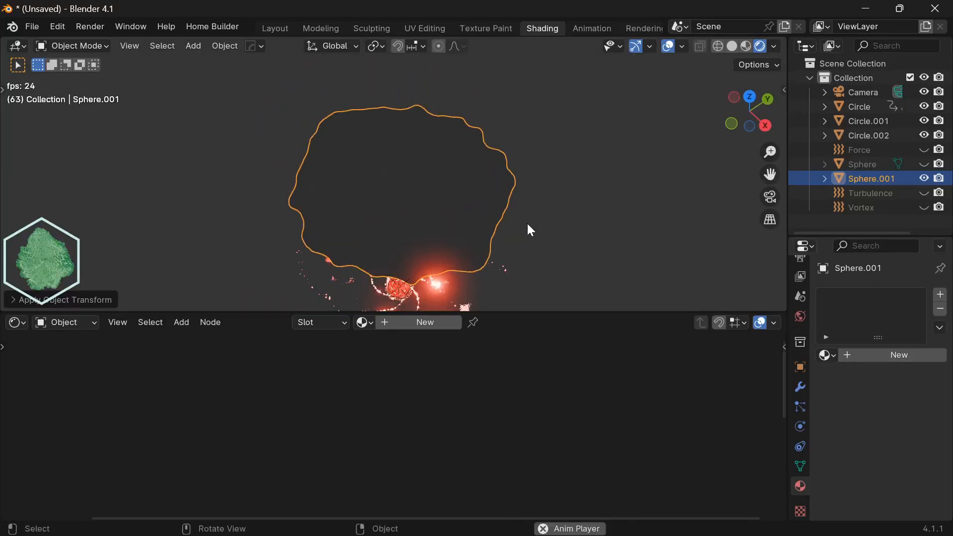
{"action": "left_click", "coordinate": [596, 201]}
{"action": "left_click", "coordinate": [460, 180]}
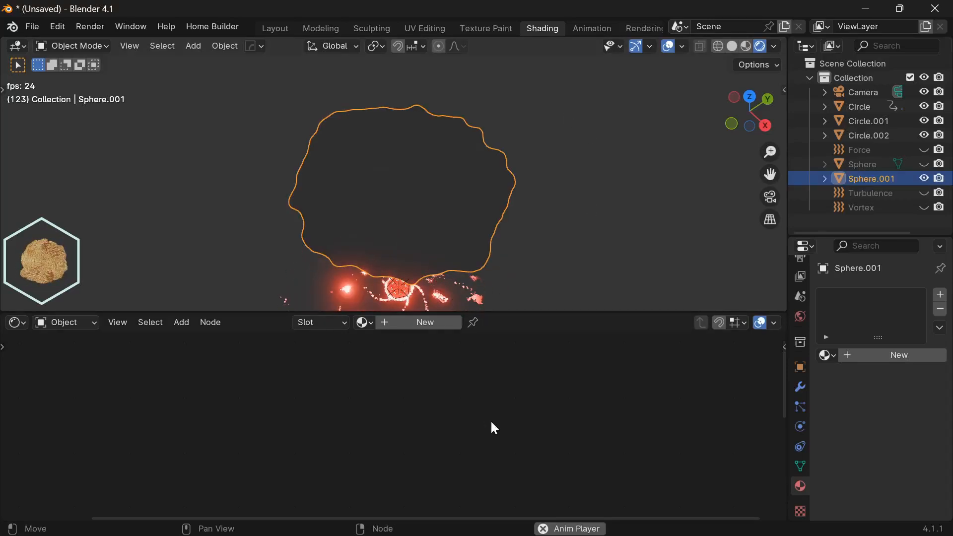
Step: Create a new material for Sphere.001 and copy all the shader nodes of Circle.002's ripp material
{"action": "left_click", "coordinate": [440, 326]}
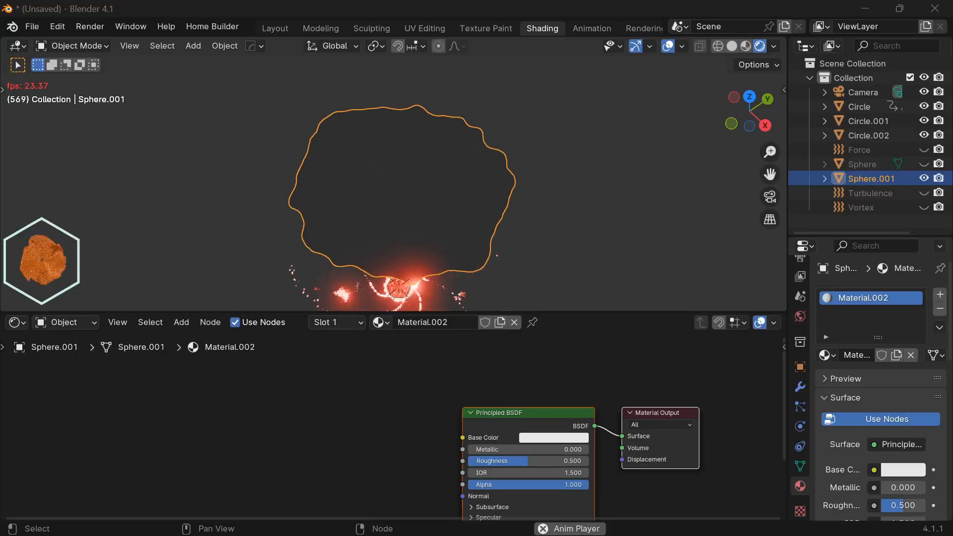
{"action": "middle_click_drag", "start_coordinate": [500, 263], "coordinate": [537, 202], "text": "shift"}
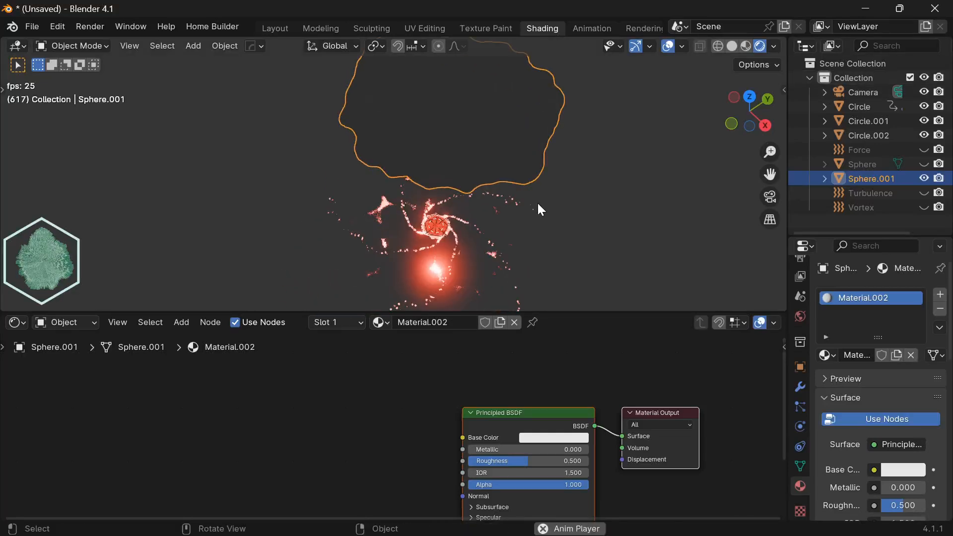
{"action": "left_click", "coordinate": [476, 239]}
{"action": "key", "text": "g"}
{"action": "left_click", "coordinate": [484, 257]}
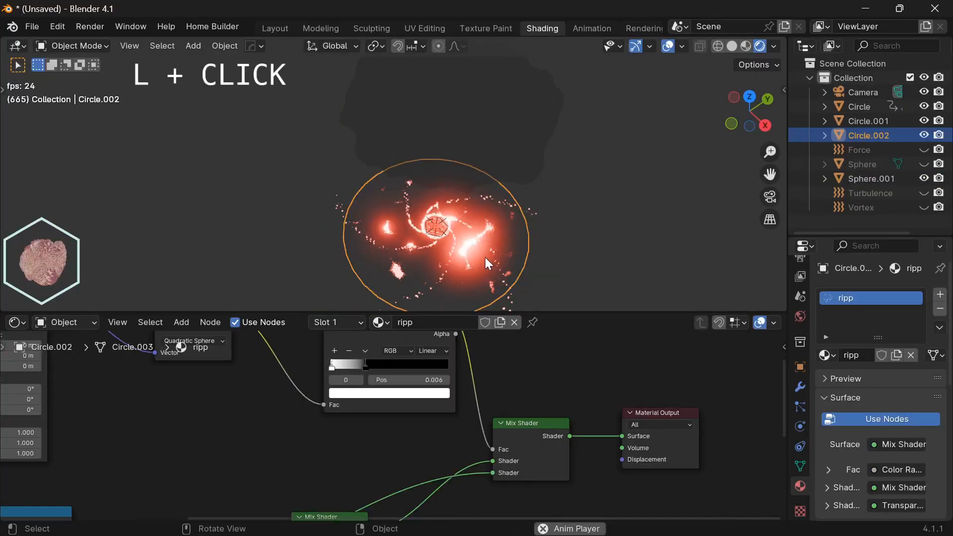
{"action": "scroll", "coordinate": [490, 373], "scroll_direction": "down", "scroll_amount": 5}
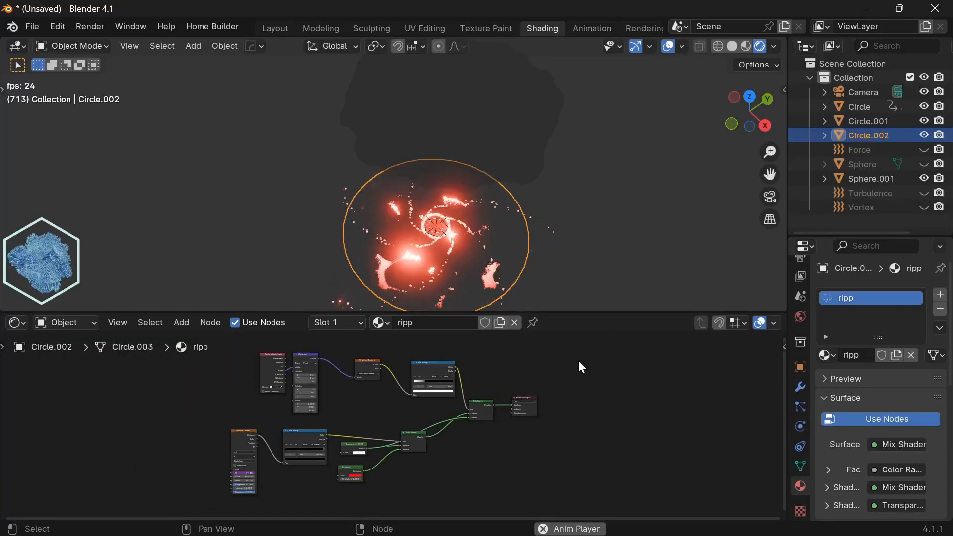
{"action": "left_click_drag", "start_coordinate": [587, 356], "coordinate": [193, 484]}
{"action": "scroll", "coordinate": [392, 464], "scroll_direction": "down", "scroll_amount": 1}
{"action": "key", "text": "ctrl+c"}
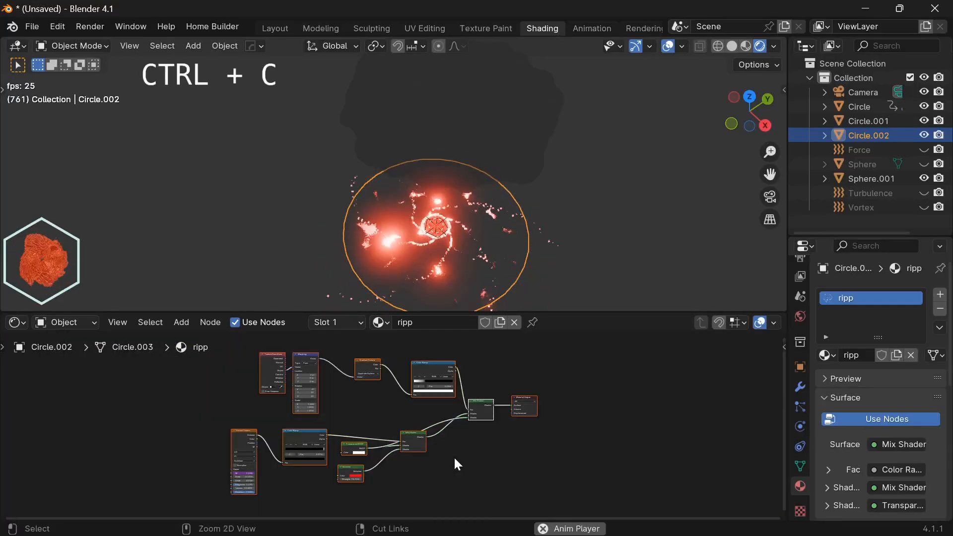
{"action": "right_click", "coordinate": [421, 435]}
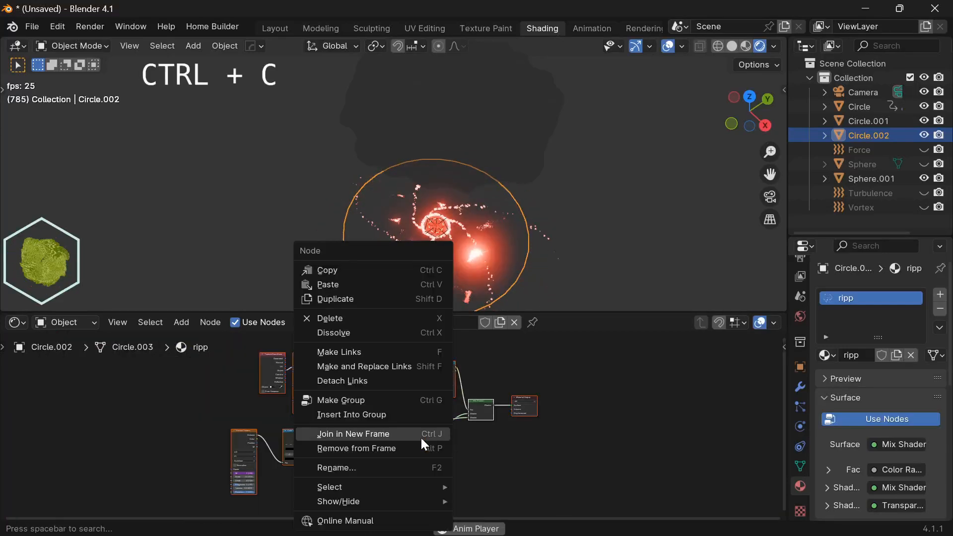
{"action": "left_click", "coordinate": [370, 270]}
Step: Replace the default shader nodes of Sphere.001's material with the copied ripp nodes
{"action": "left_click", "coordinate": [458, 107]}
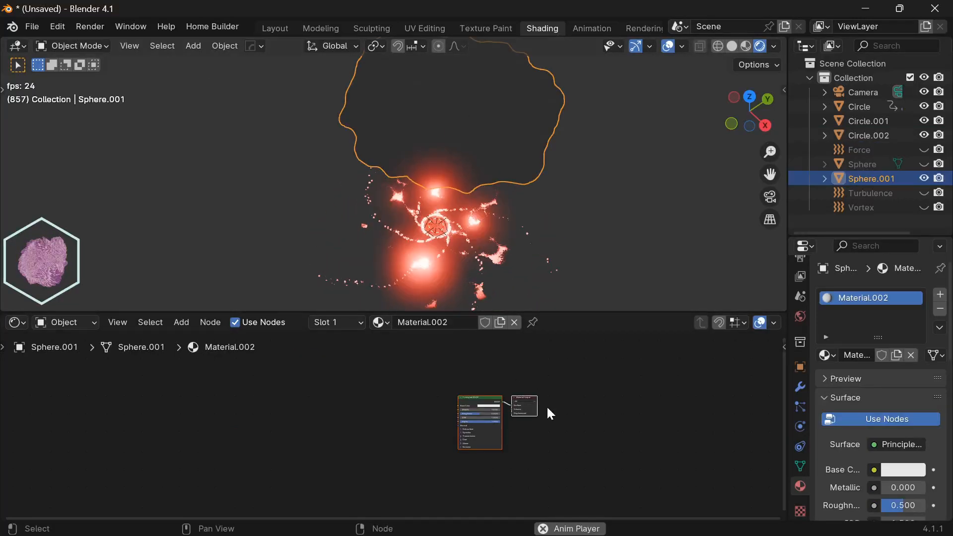
{"action": "key", "text": "x"}
{"action": "key", "text": "ctrl+v"}
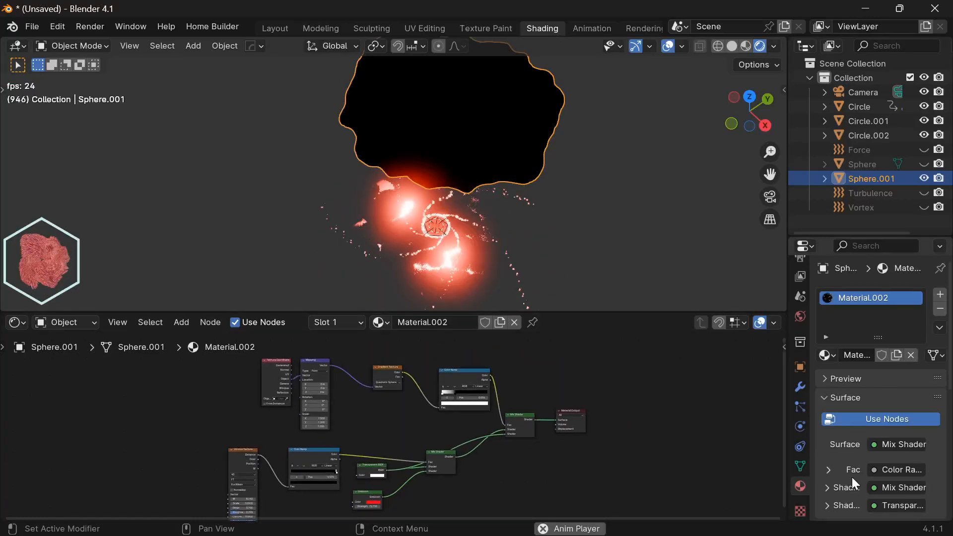
Step: Set the Sphere.001 material's blend mode to Alpha Blend and its shadow mode to None
{"action": "scroll", "coordinate": [883, 474], "scroll_direction": "down", "scroll_amount": 6}
{"action": "left_click", "coordinate": [897, 458]}
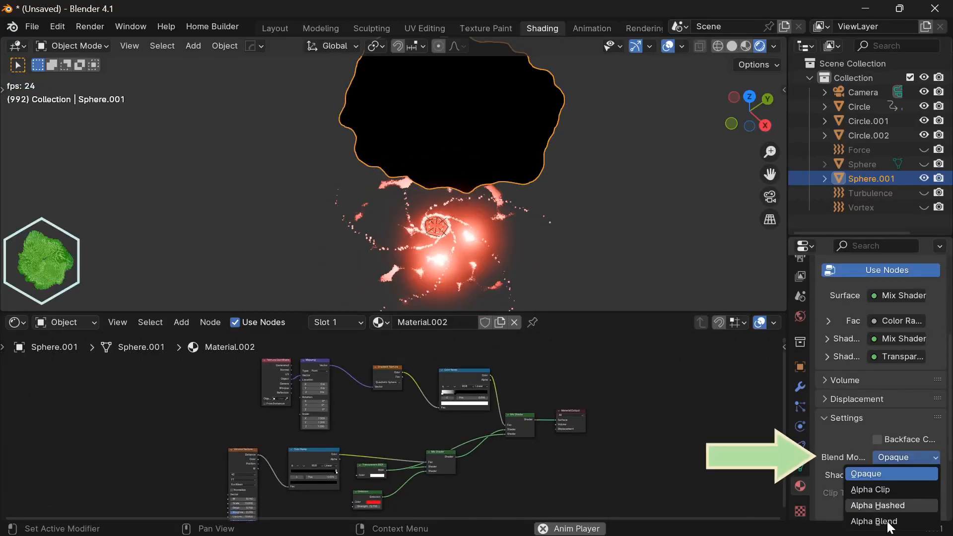
{"action": "left_click", "coordinate": [888, 521]}
{"action": "left_click", "coordinate": [906, 475]}
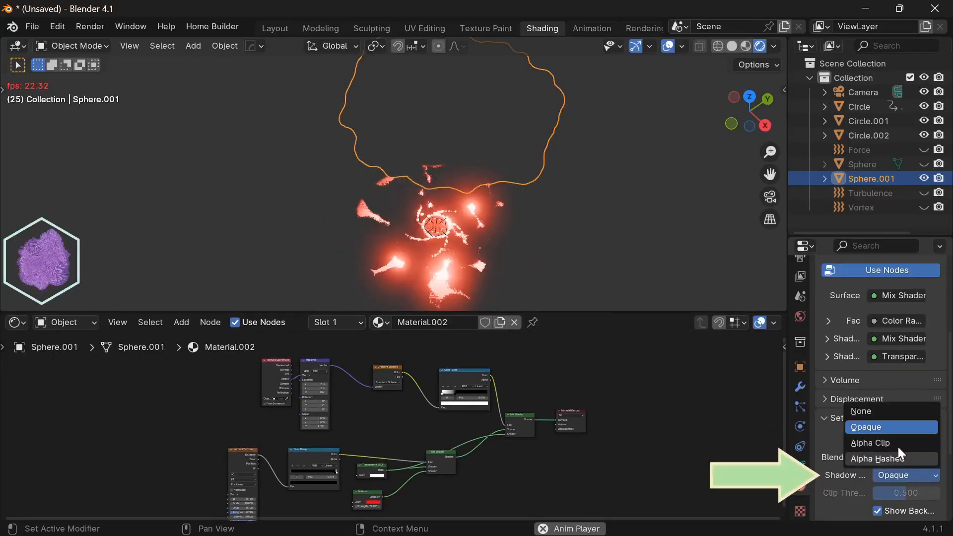
{"action": "left_click", "coordinate": [891, 412]}
Step: Examine the pasted node tree of Sphere.001's material, from the gradient branch to the Voronoi and emission branch
{"action": "scroll", "coordinate": [523, 392], "scroll_direction": "up", "scroll_amount": 1}
{"action": "scroll", "coordinate": [523, 392], "scroll_direction": "up", "scroll_amount": 1}
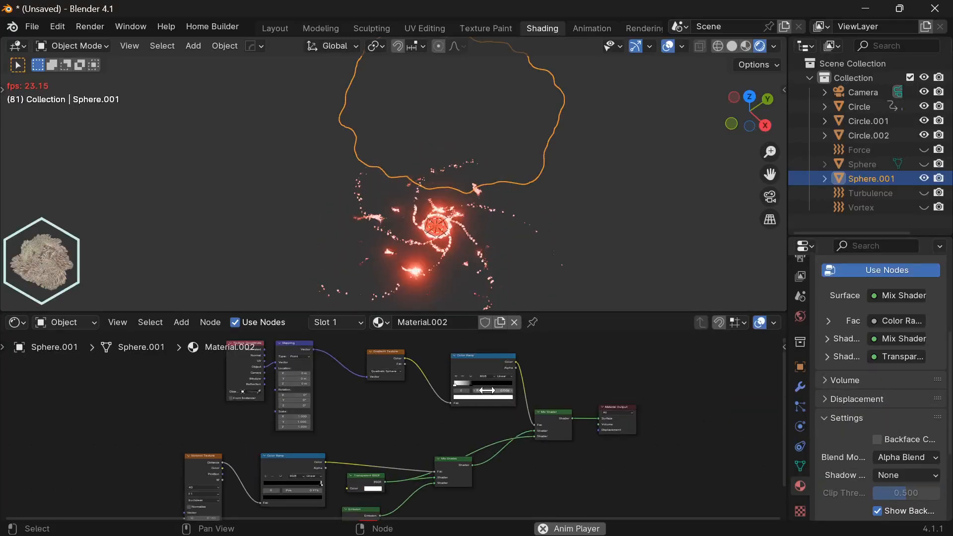
{"action": "scroll", "coordinate": [486, 386], "scroll_direction": "up", "scroll_amount": 1}
{"action": "middle_click_drag", "start_coordinate": [405, 406], "coordinate": [386, 420]}
{"action": "scroll", "coordinate": [461, 405], "scroll_direction": "up", "scroll_amount": 3}
{"action": "scroll", "coordinate": [480, 417], "scroll_direction": "up", "scroll_amount": 3}
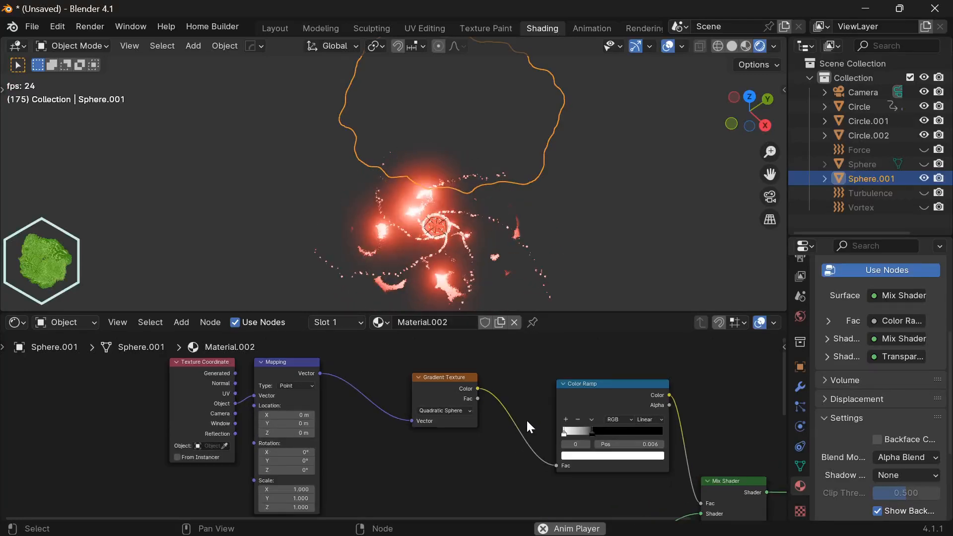
{"action": "middle_click_drag", "start_coordinate": [544, 416], "coordinate": [457, 409]}
{"action": "scroll", "coordinate": [484, 441], "scroll_direction": "down", "scroll_amount": 7}
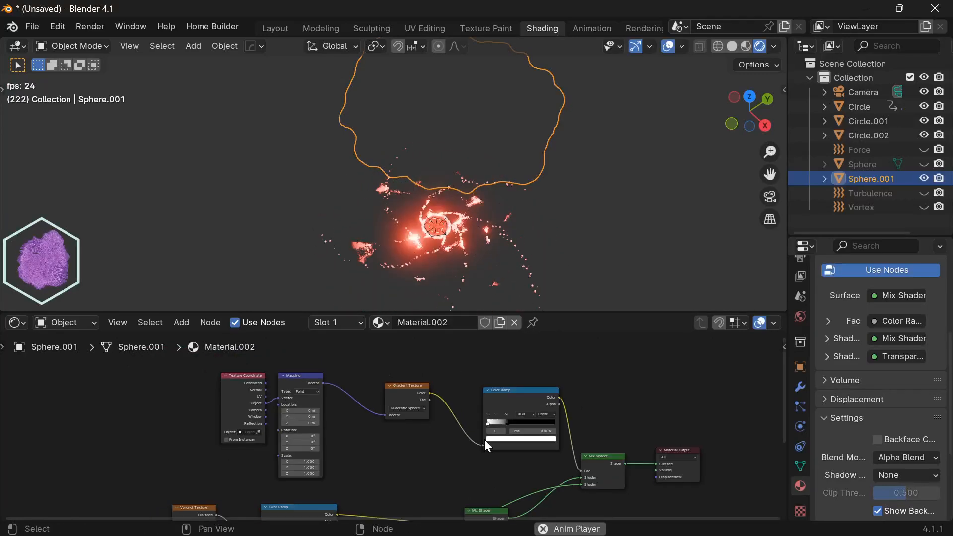
{"action": "middle_click_drag", "start_coordinate": [484, 446], "coordinate": [451, 412]}
{"action": "scroll", "coordinate": [469, 447], "scroll_direction": "up", "scroll_amount": 2}
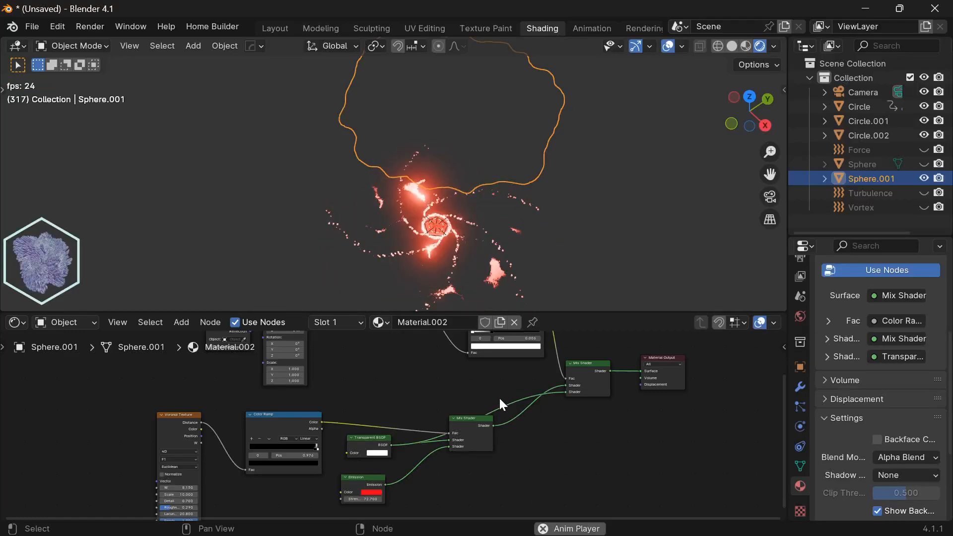
{"action": "middle_click_drag", "start_coordinate": [490, 414], "coordinate": [580, 441]}
{"action": "mouse_move", "coordinate": [489, 410]}
{"action": "middle_mouse_down"}
{"action": "mouse_move", "coordinate": [578, 444]}
{"action": "mouse_move", "coordinate": [484, 385]}
{"action": "mouse_move", "coordinate": [488, 398]}
{"action": "middle_mouse_up"}
{"action": "scroll", "coordinate": [485, 387], "scroll_direction": "down", "scroll_amount": 1}
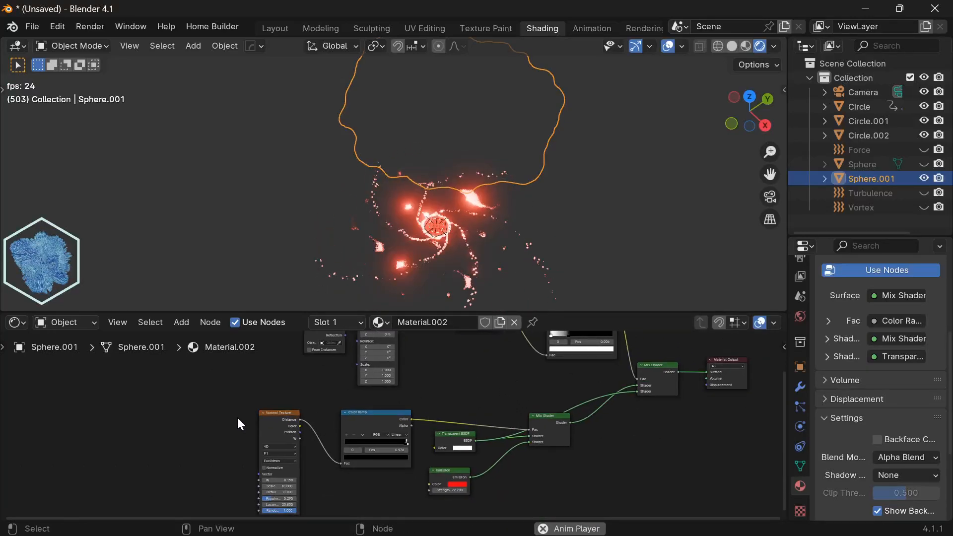
Step: Replace the Voronoi Texture and its Color Ramp with a new Color Ramp whose colour drives the lower Mix Shader's factor
{"action": "left_click_drag", "start_coordinate": [371, 417], "coordinate": [371, 417]}
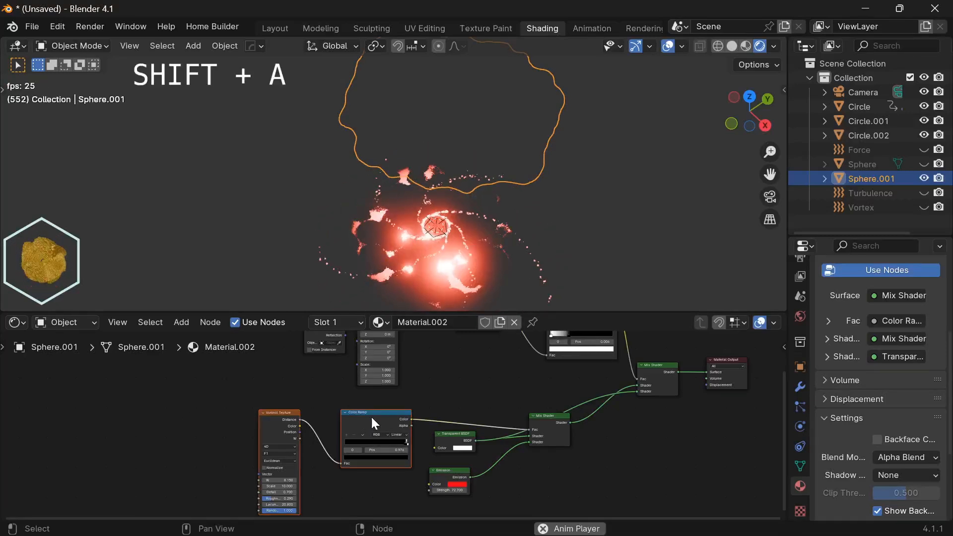
{"action": "key", "text": "x"}
{"action": "key", "text": "shift+a"}
{"action": "type", "text": "co"}
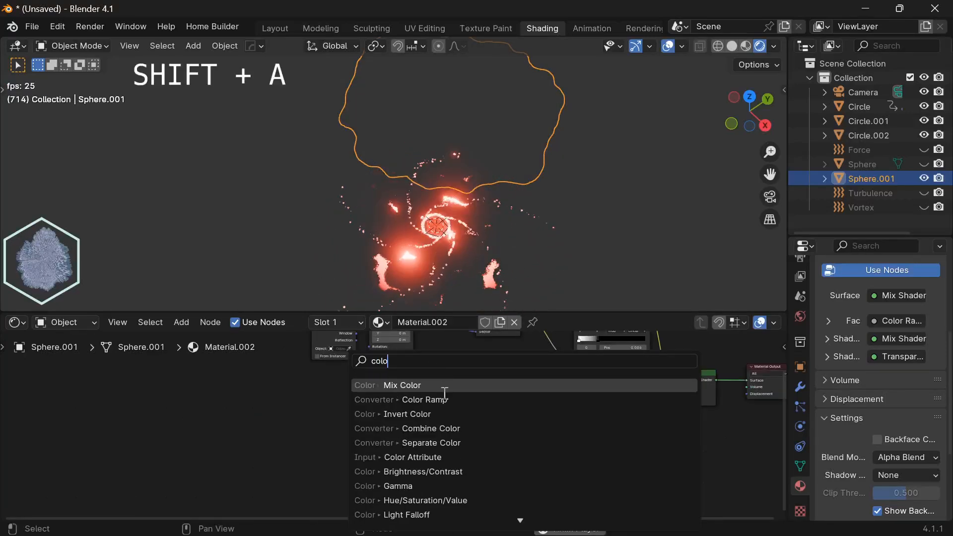
{"action": "type", "text": "lo"}
{"action": "left_click", "coordinate": [447, 397]}
{"action": "left_click", "coordinate": [403, 425]}
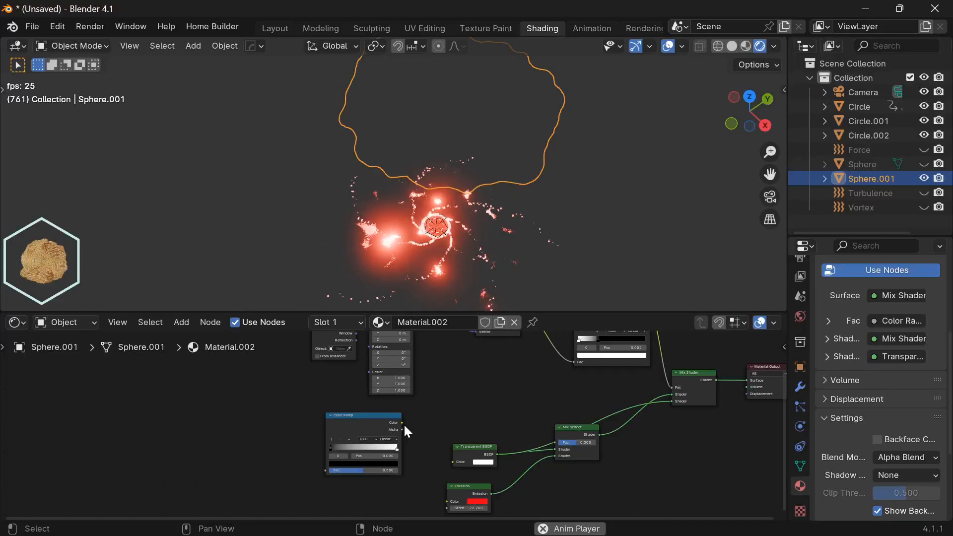
{"action": "left_click_drag", "start_coordinate": [403, 422], "coordinate": [555, 442]}
{"action": "scroll", "coordinate": [402, 434], "scroll_direction": "up", "scroll_amount": 1}
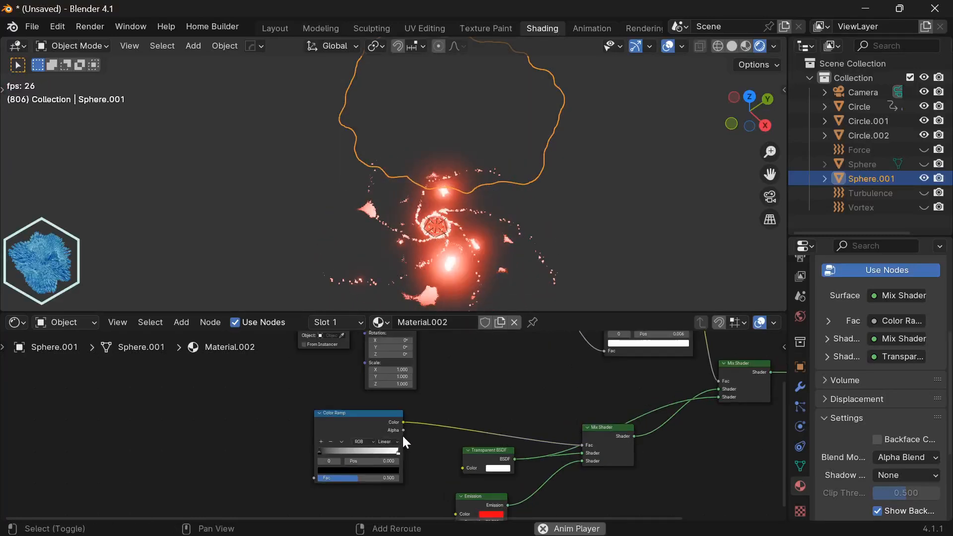
Step: Add a Wave Texture and connect its colour output to the new Color Ramp's factor
{"action": "middle_click_drag", "start_coordinate": [402, 436], "coordinate": [432, 429]}
{"action": "scroll", "coordinate": [422, 441], "scroll_direction": "up", "scroll_amount": 1}
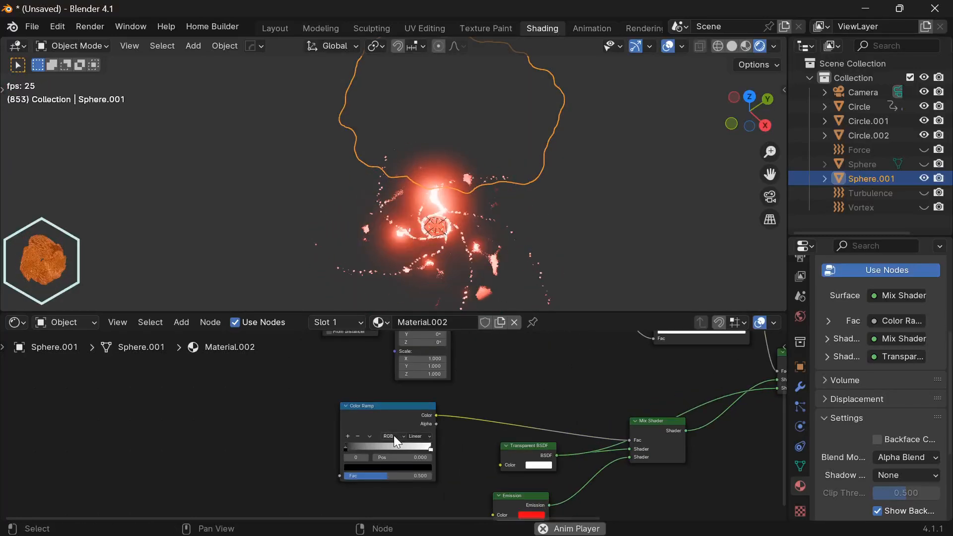
{"action": "left_click", "coordinate": [265, 356]}
{"action": "type", "text": "wave"}
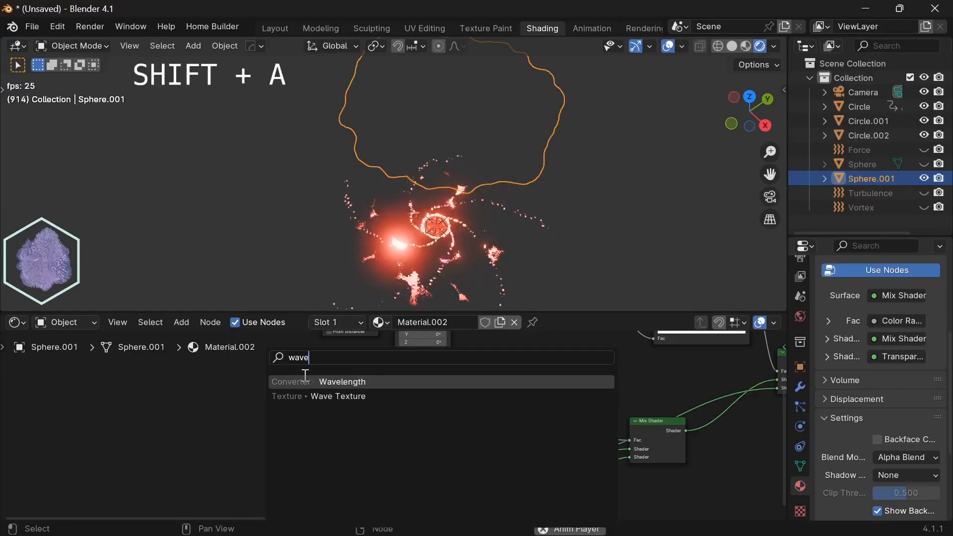
{"action": "left_click", "coordinate": [348, 396]}
{"action": "left_click", "coordinate": [313, 422]}
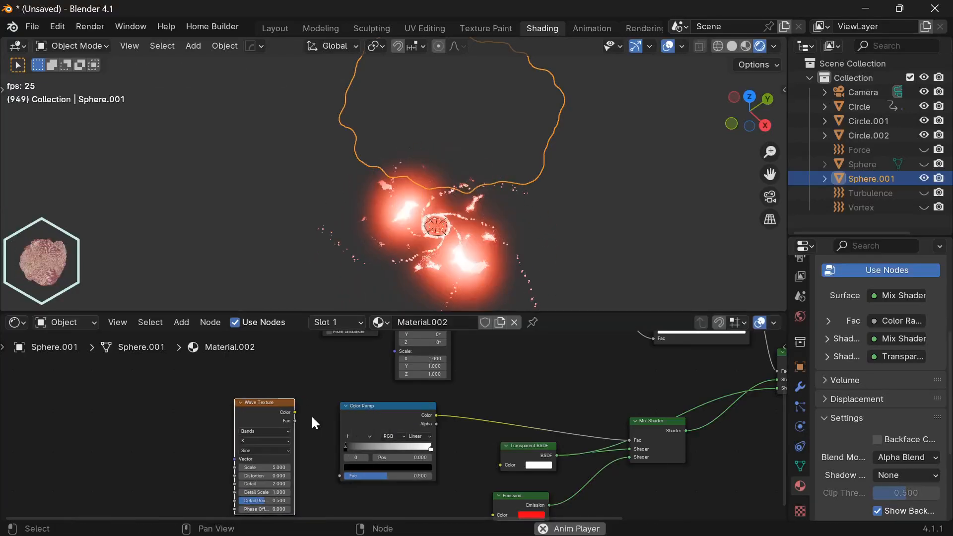
{"action": "left_click_drag", "start_coordinate": [295, 412], "coordinate": [327, 465]}
Step: Add Texture Coordinate and Mapping nodes to the Wave Texture, using the Object coordinates as the mapping vector
{"action": "middle_click_drag", "start_coordinate": [335, 455], "coordinate": [412, 446]}
{"action": "scroll", "coordinate": [367, 441], "scroll_direction": "up", "scroll_amount": 1}
{"action": "key", "text": "ctrl+t"}
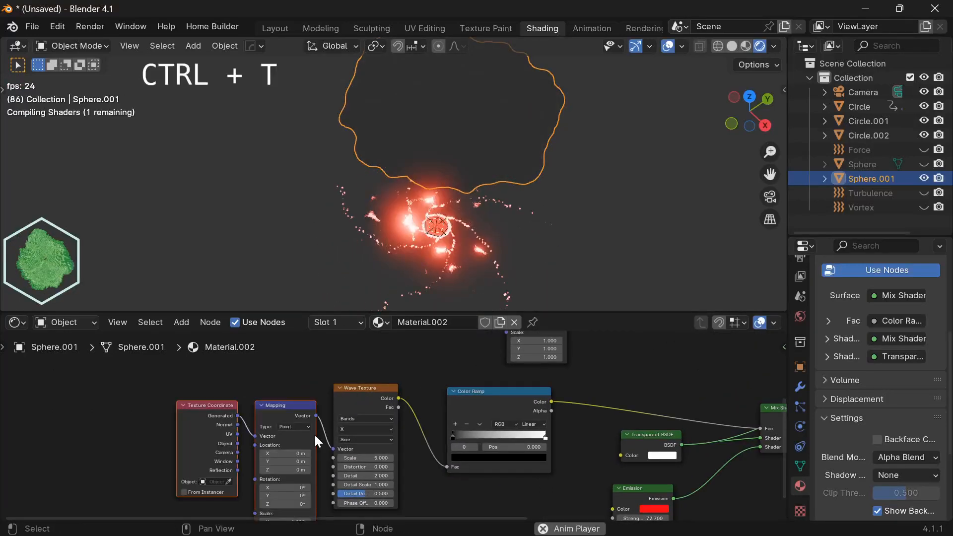
{"action": "middle_click_drag", "start_coordinate": [325, 450], "coordinate": [368, 424]}
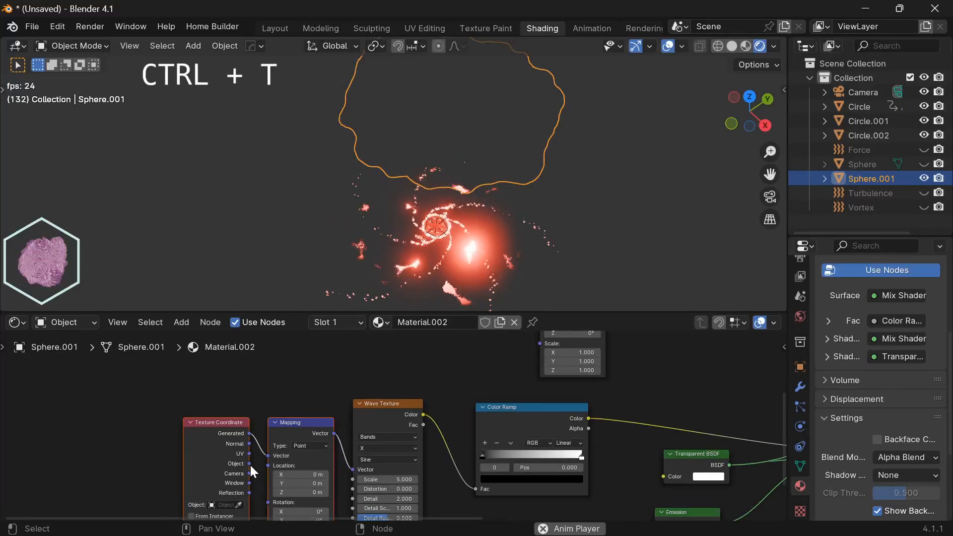
{"action": "left_click_drag", "start_coordinate": [249, 463], "coordinate": [272, 457]}
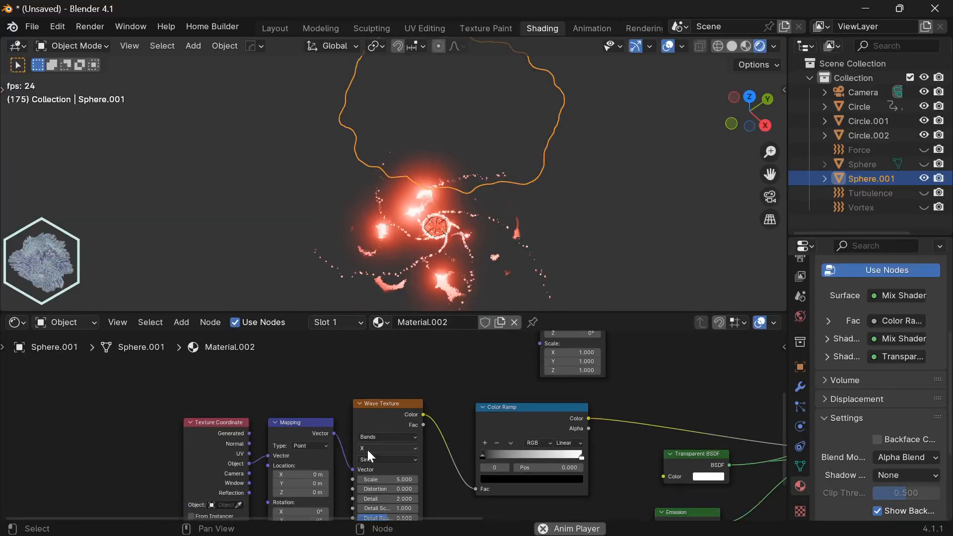
Step: Move the stops of the gradient branch's Color Ramp: black to position 0.973 and white to 0.514
{"action": "scroll", "coordinate": [490, 435], "scroll_direction": "down", "scroll_amount": 2}
{"action": "middle_click_drag", "start_coordinate": [466, 411], "coordinate": [316, 381], "text": "shift"}
{"action": "middle_click_drag", "start_coordinate": [547, 418], "coordinate": [456, 431], "text": "shift"}
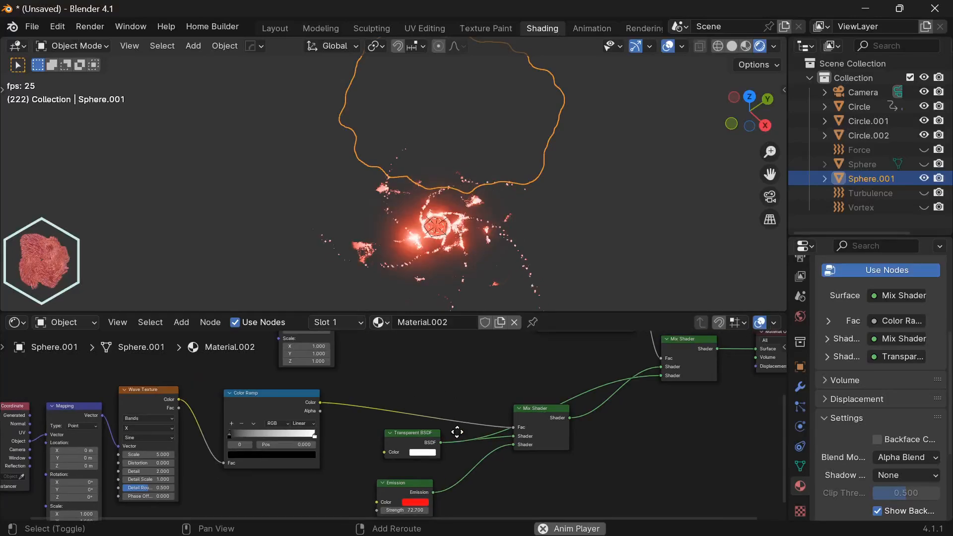
{"action": "scroll", "coordinate": [446, 424], "scroll_direction": "down", "scroll_amount": 2}
{"action": "middle_click_drag", "start_coordinate": [493, 380], "coordinate": [450, 397]}
{"action": "middle_click_drag", "start_coordinate": [492, 363], "coordinate": [462, 404]}
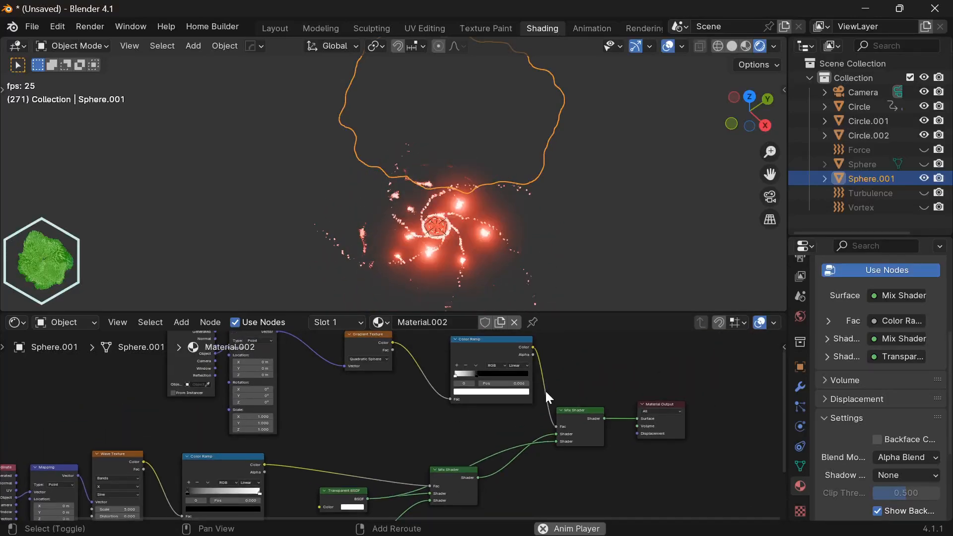
{"action": "scroll", "coordinate": [496, 408], "scroll_direction": "up", "scroll_amount": 4}
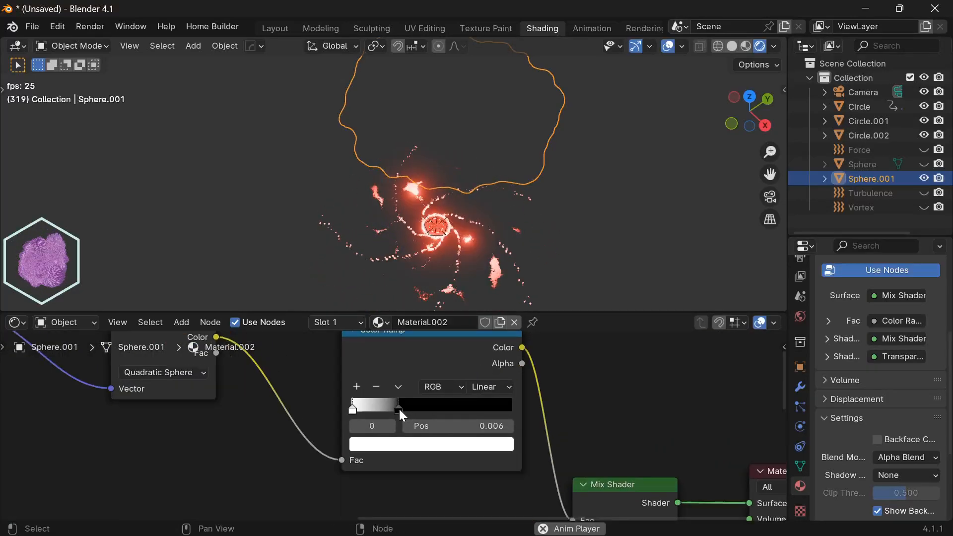
{"action": "left_click_drag", "start_coordinate": [397, 409], "coordinate": [506, 405]}
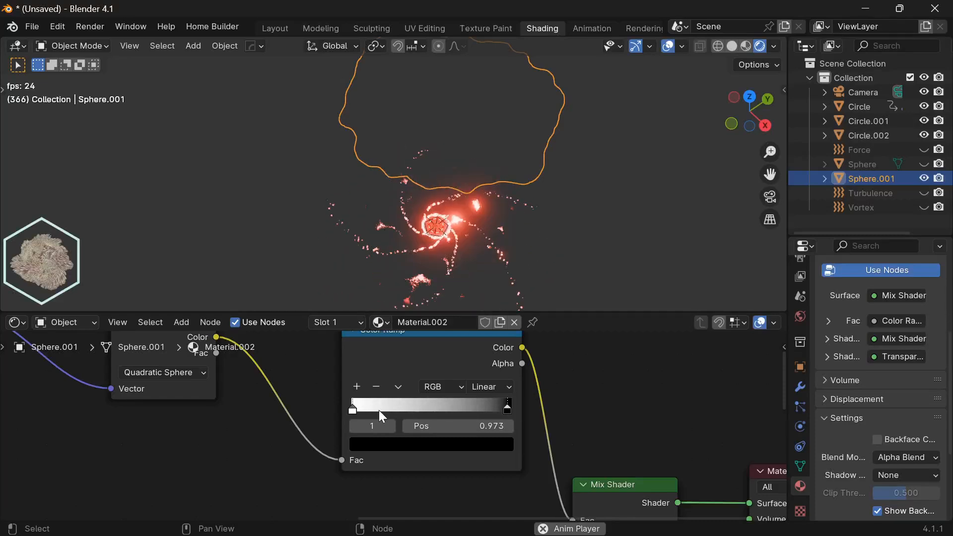
{"action": "left_click_drag", "start_coordinate": [352, 410], "coordinate": [436, 400]}
Step: Change the Gradient Texture's type to Spherical
{"action": "scroll", "coordinate": [460, 457], "scroll_direction": "down", "scroll_amount": 4}
{"action": "scroll", "coordinate": [466, 452], "scroll_direction": "up", "scroll_amount": 2}
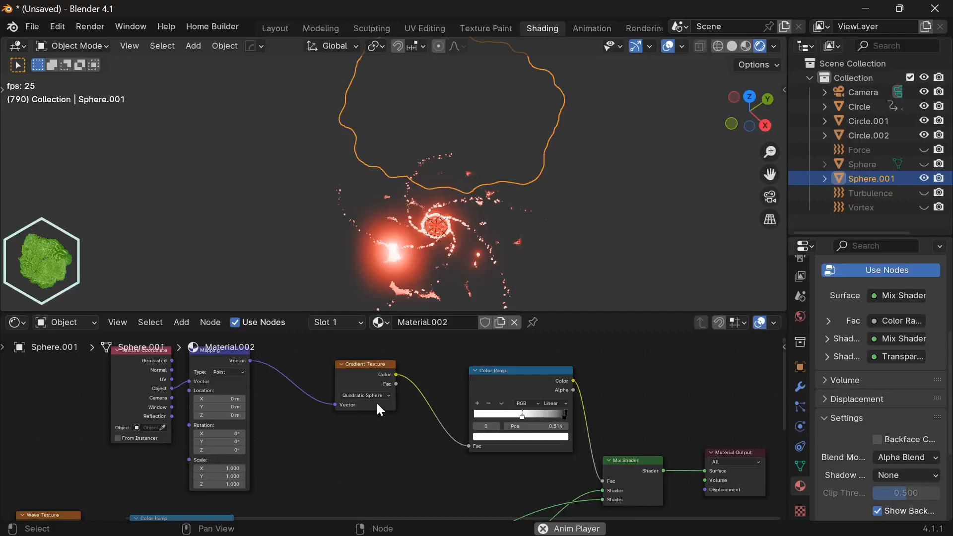
{"action": "scroll", "coordinate": [379, 408], "scroll_direction": "up", "scroll_amount": 1}
{"action": "left_click", "coordinate": [362, 388]}
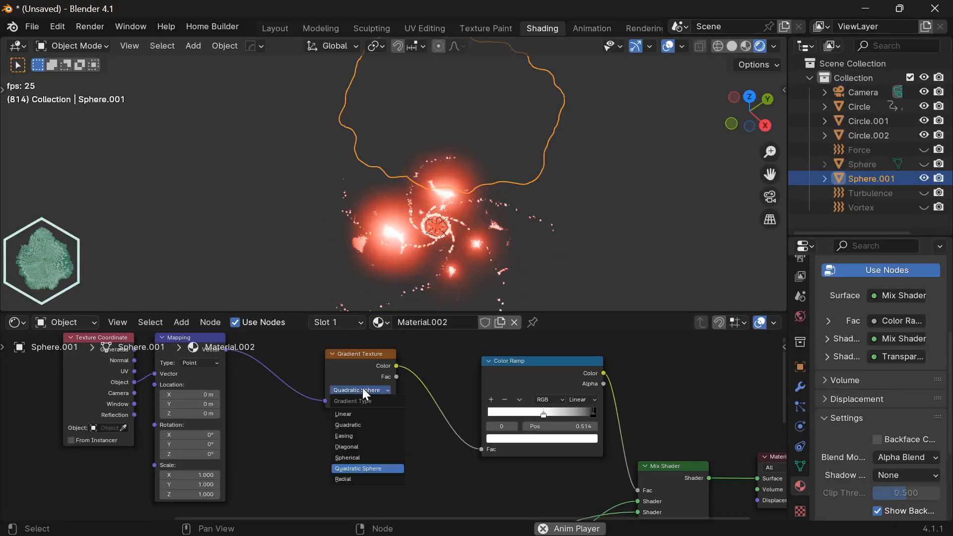
{"action": "left_click", "coordinate": [366, 456]}
Step: Delete the Texture Coordinate and Mapping nodes that feed the Gradient Texture
{"action": "scroll", "coordinate": [298, 402], "scroll_direction": "down", "scroll_amount": 2}
{"action": "middle_click_drag", "start_coordinate": [293, 400], "coordinate": [354, 388]}
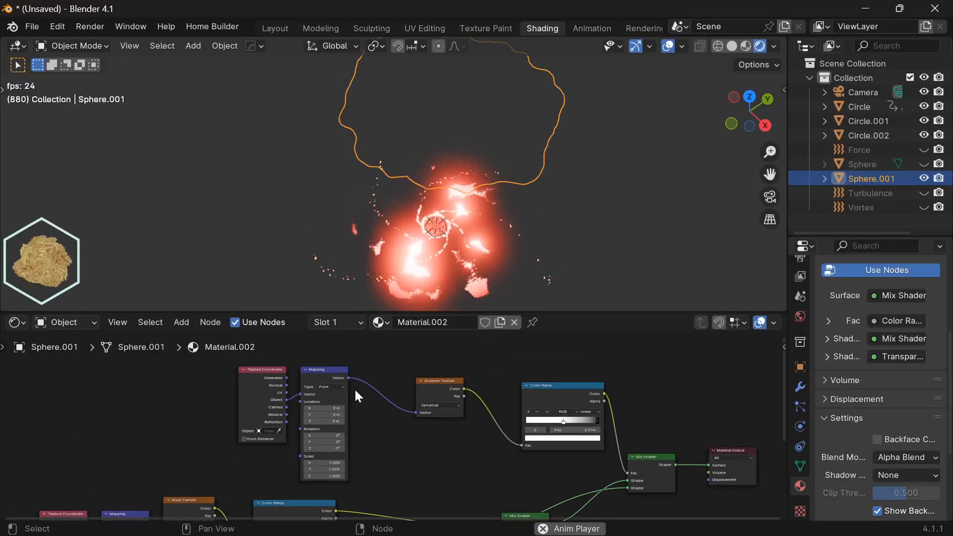
{"action": "left_click_drag", "start_coordinate": [374, 355], "coordinate": [230, 402]}
{"action": "key", "text": "x"}
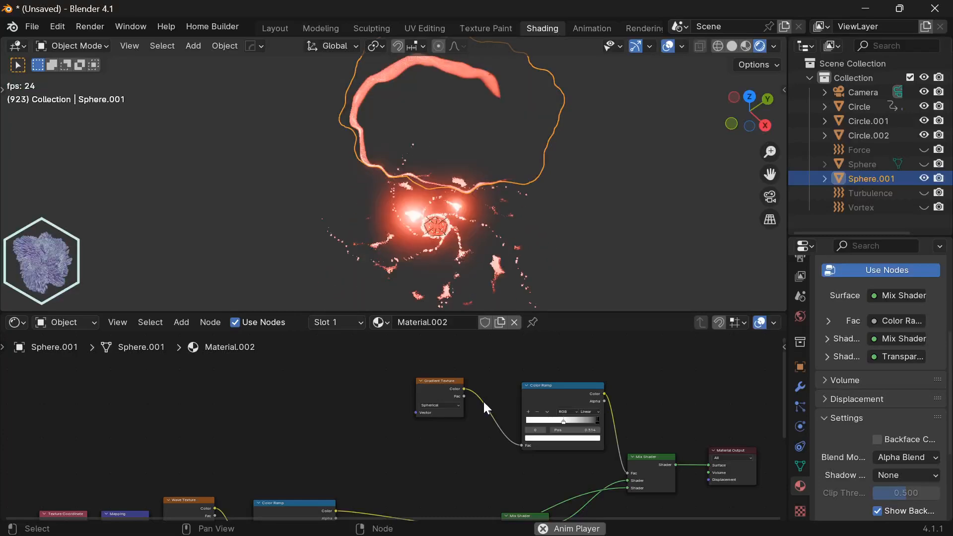
{"action": "mouse_move", "coordinate": [510, 213]}
{"action": "middle_mouse_down"}
{"action": "mouse_move", "coordinate": [514, 144]}
{"action": "mouse_move", "coordinate": [517, 216]}
{"action": "middle_mouse_up"}
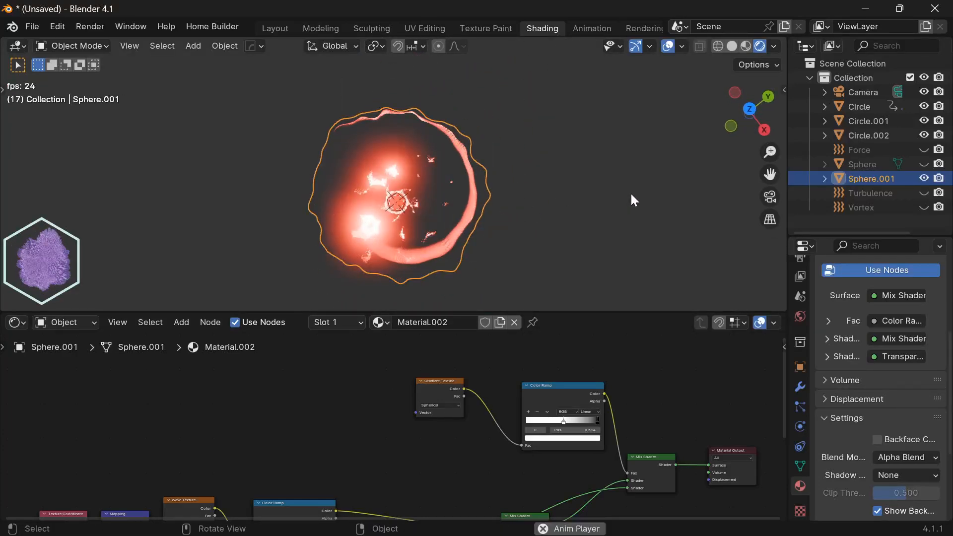
{"action": "scroll", "coordinate": [457, 234], "scroll_direction": "up", "scroll_amount": 2}
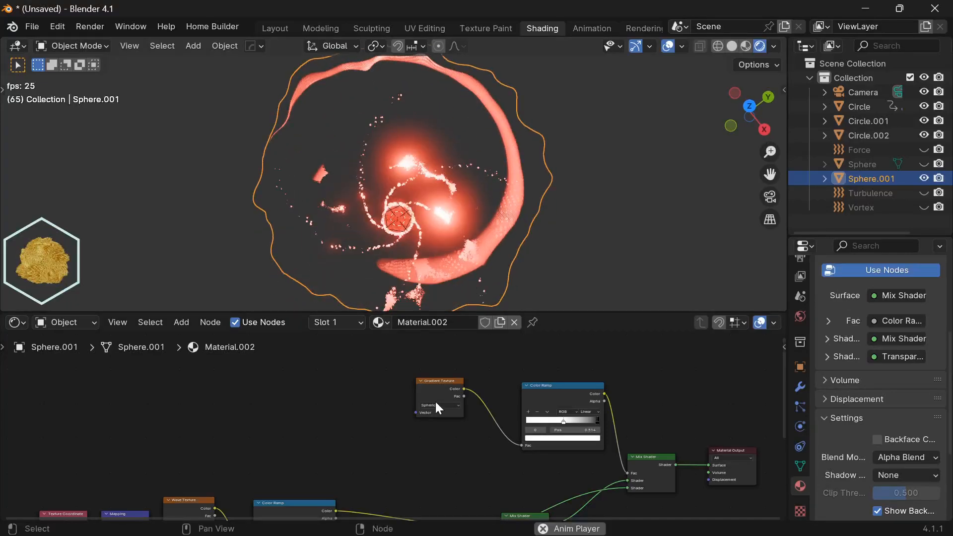
Step: Set the Wave Texture's distortion to 70 and its scale to 0.1
{"action": "middle_click_drag", "start_coordinate": [304, 430], "coordinate": [392, 364]}
{"action": "scroll", "coordinate": [375, 394], "scroll_direction": "up", "scroll_amount": 4}
{"action": "middle_click_drag", "start_coordinate": [342, 443], "coordinate": [403, 378]}
{"action": "scroll", "coordinate": [395, 394], "scroll_direction": "up", "scroll_amount": 3}
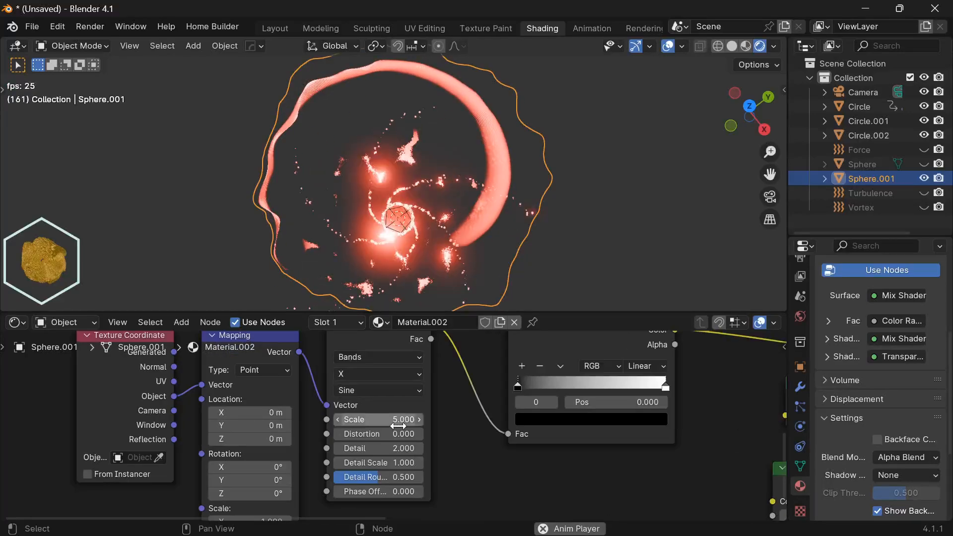
{"action": "left_click", "coordinate": [395, 435]}
{"action": "type", "text": "70"}
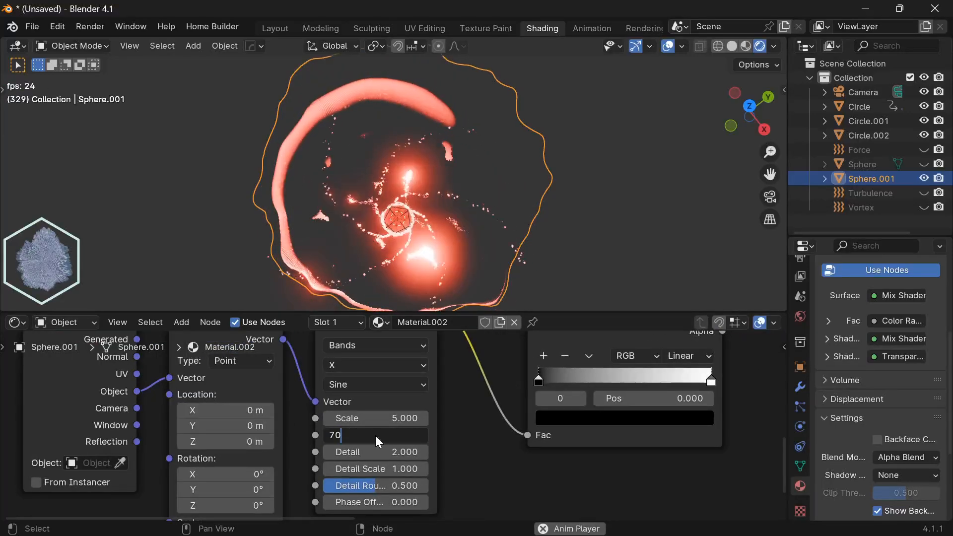
{"action": "key", "text": "Return"}
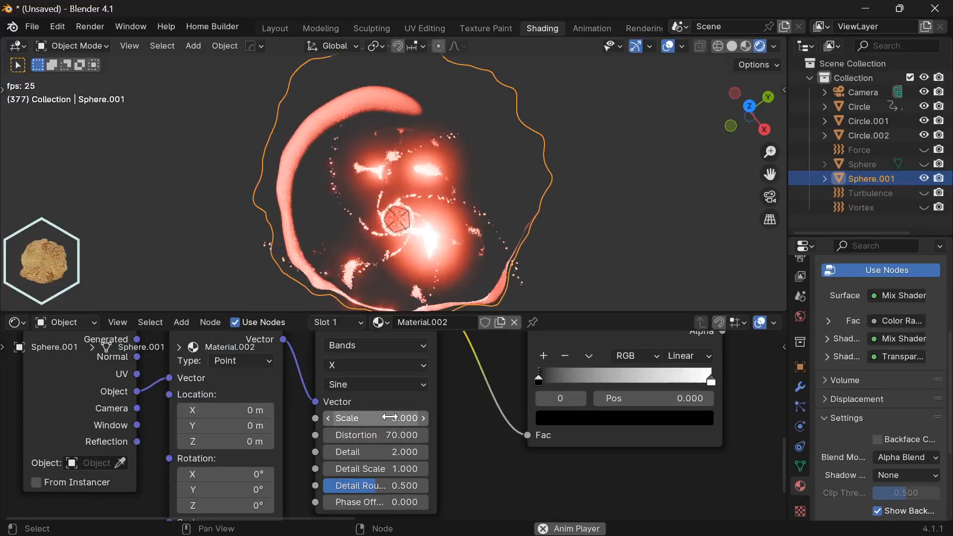
{"action": "left_click", "coordinate": [396, 418]}
{"action": "type", "text": "0.1"}
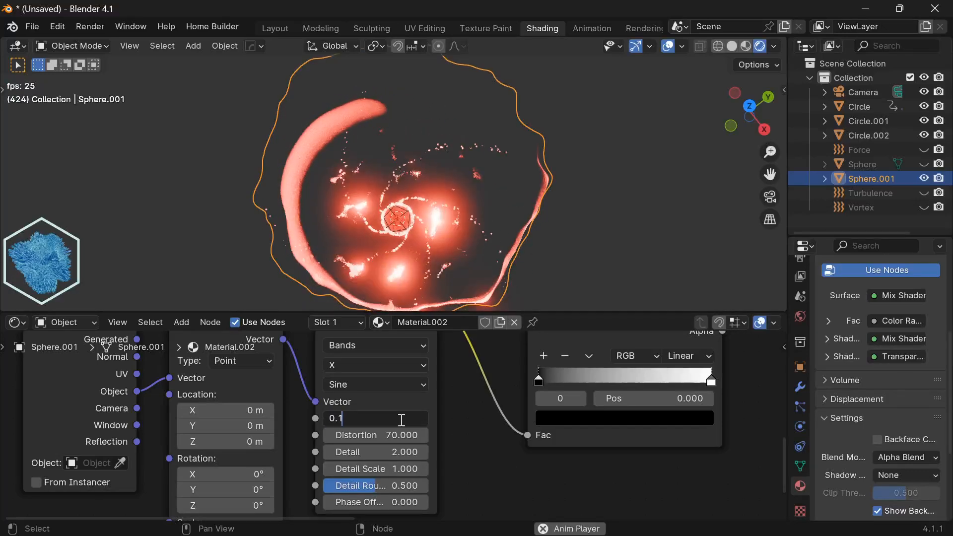
{"action": "key", "text": "Return"}
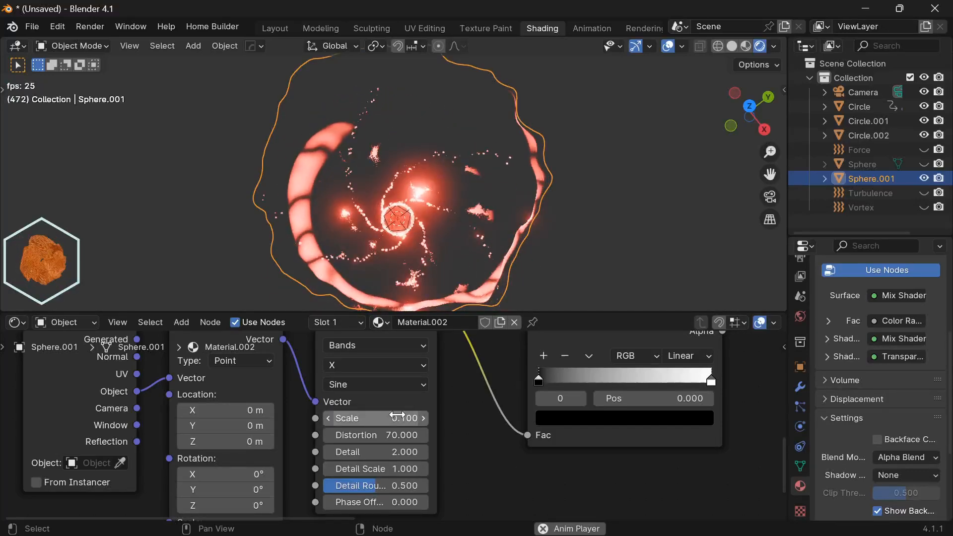
Step: Set the Wave Texture's detail to 12 and its phase offset to 21.350
{"action": "left_click", "coordinate": [387, 450]}
{"action": "type", "text": "12"}
{"action": "key", "text": "Return"}
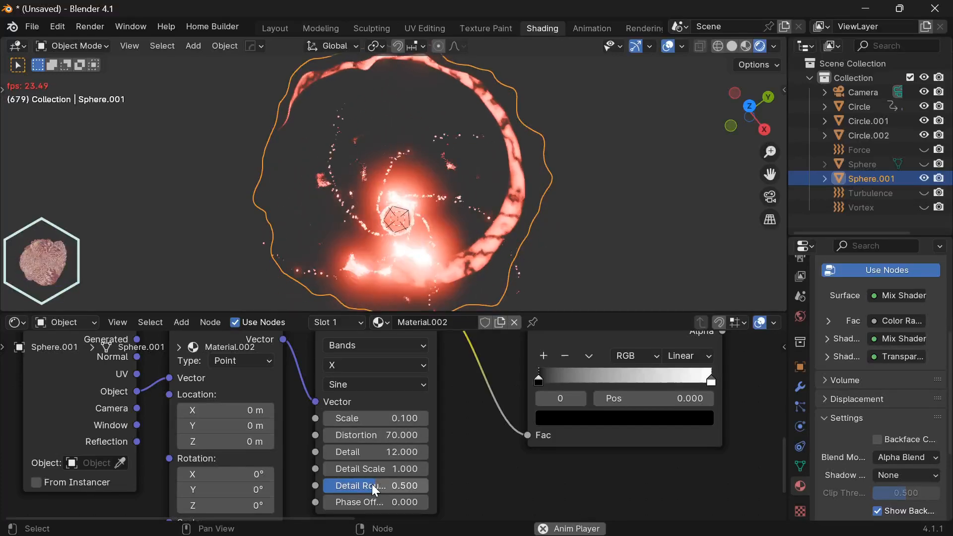
{"action": "left_click", "coordinate": [383, 501]}
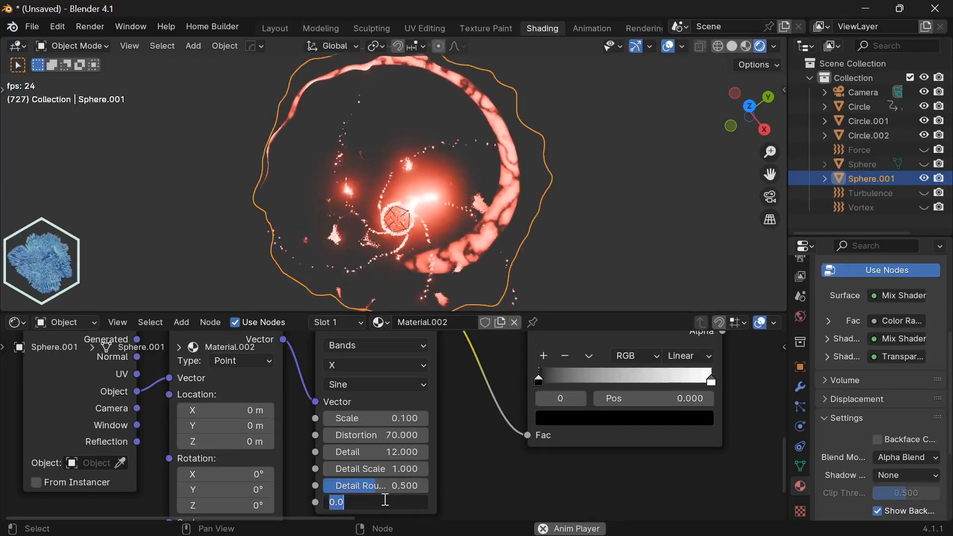
{"action": "type", "text": "21"}
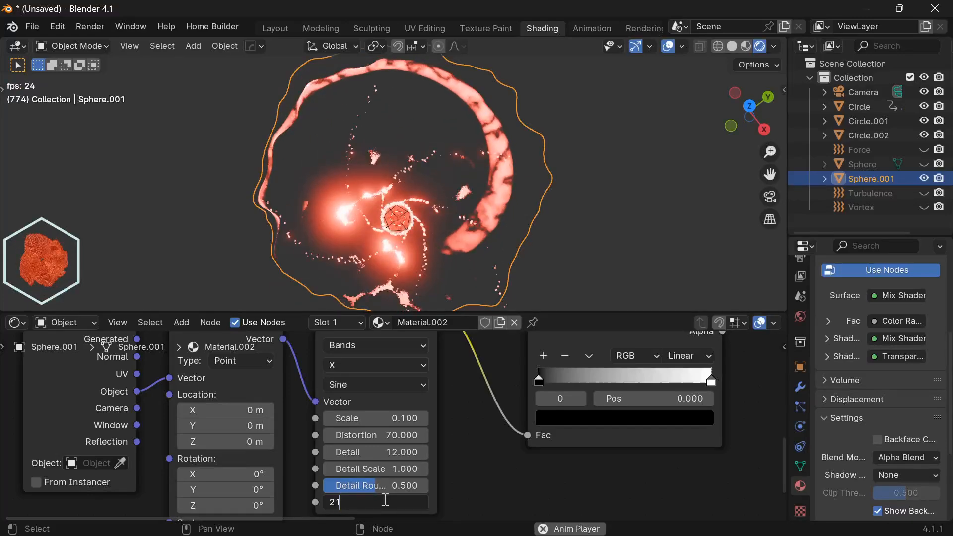
{"action": "type", "text": ".350"}
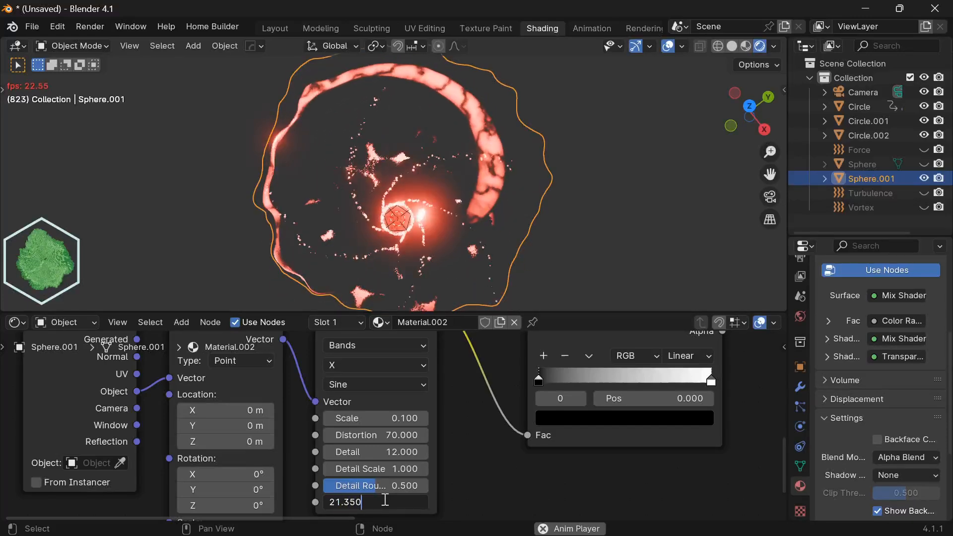
{"action": "key", "text": "Return"}
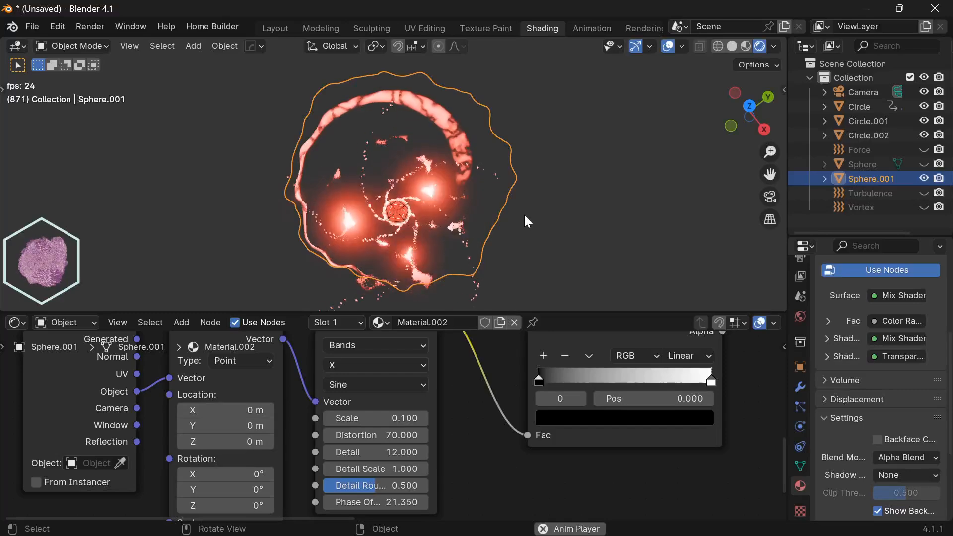
Step: Animate the Mapping node's X rotation with the driver expression #frame/150
{"action": "middle_click_drag", "start_coordinate": [255, 447], "coordinate": [296, 444]}
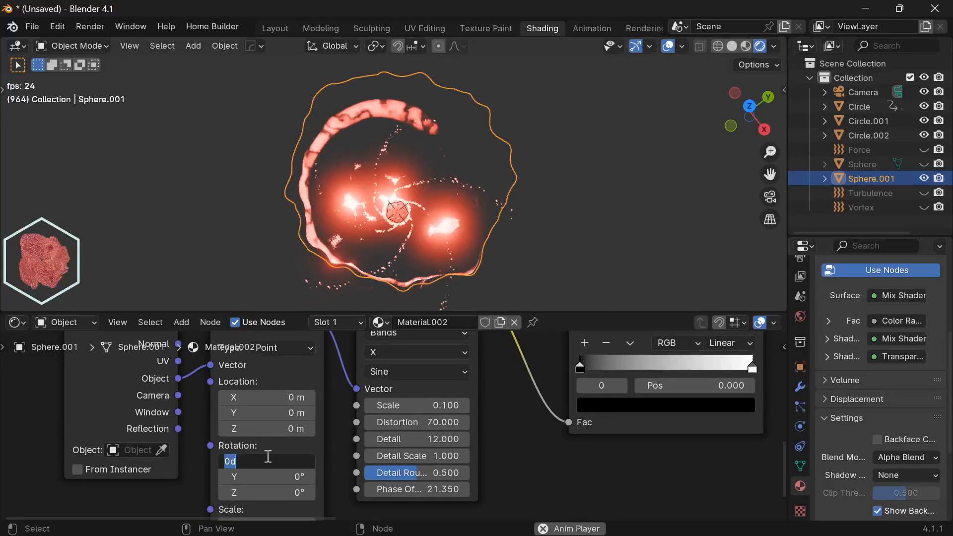
{"action": "type", "text": "rame/15"}
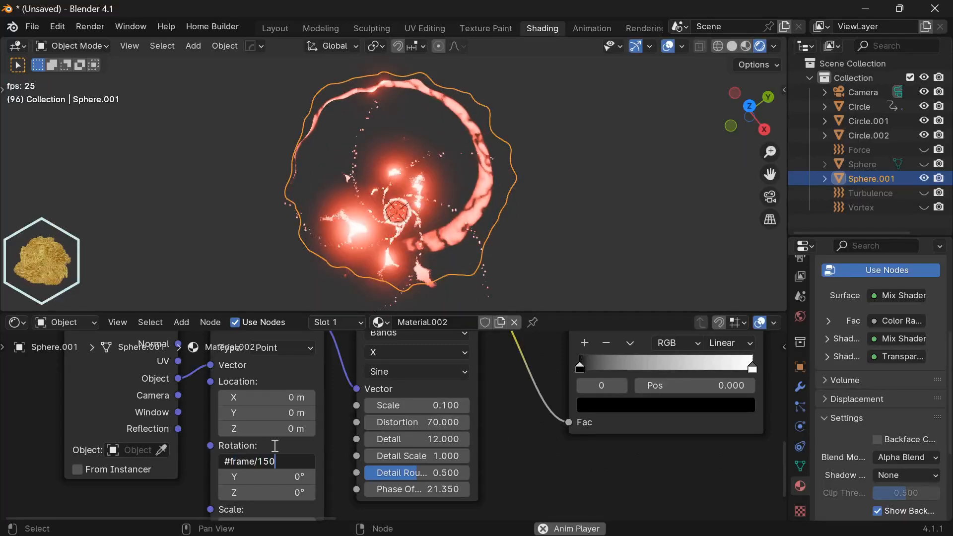
{"action": "key", "text": "Return"}
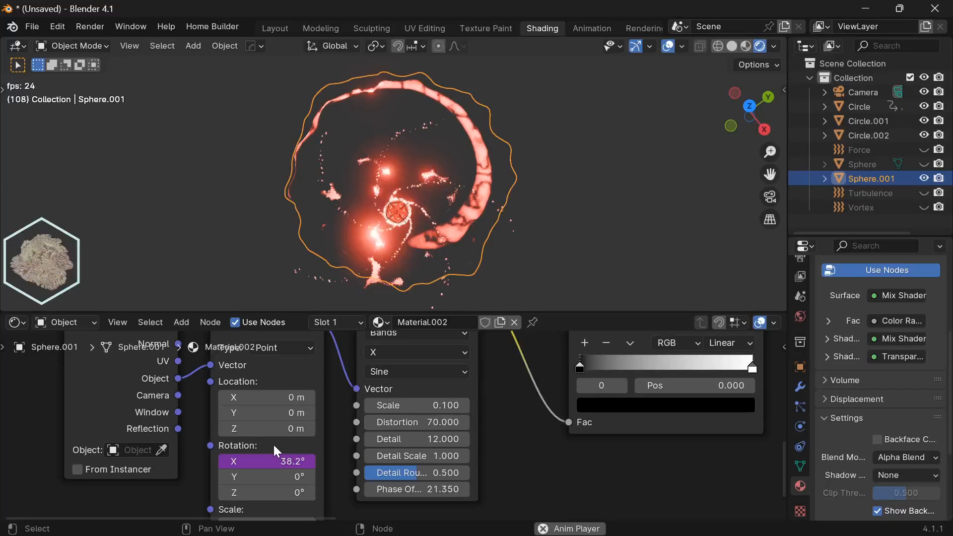
Step: Set the strength of the red Emission shader to 10
{"action": "scroll", "coordinate": [556, 478], "scroll_direction": "down", "scroll_amount": 4}
{"action": "middle_click_drag", "start_coordinate": [554, 481], "coordinate": [500, 434]}
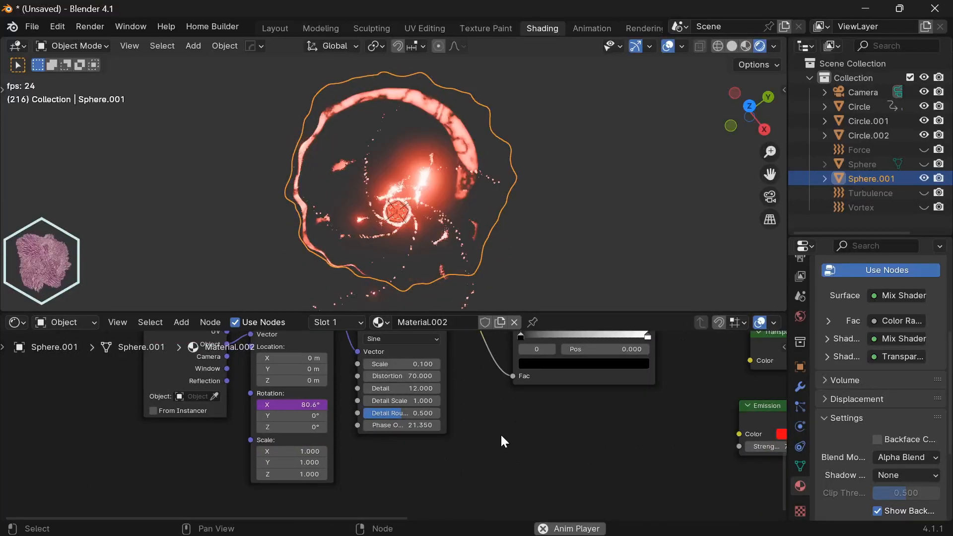
{"action": "middle_click_drag", "start_coordinate": [578, 411], "coordinate": [414, 403]}
{"action": "type", "text": "1"}
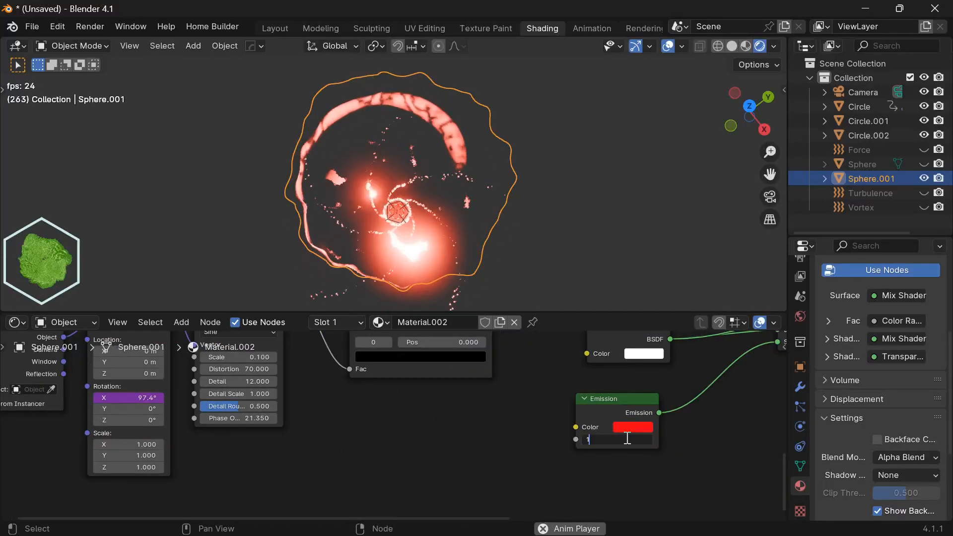
Step: Move the black stop of the wave branch's Color Ramp to position 0.985 and switch the viewport to the camera view
{"action": "scroll", "coordinate": [566, 352], "scroll_direction": "down", "scroll_amount": 4}
{"action": "middle_click_drag", "start_coordinate": [640, 357], "coordinate": [549, 437]}
{"action": "middle_click_drag", "start_coordinate": [602, 361], "coordinate": [527, 417]}
{"action": "scroll", "coordinate": [518, 430], "scroll_direction": "down", "scroll_amount": 6}
{"action": "middle_click_drag", "start_coordinate": [600, 385], "coordinate": [513, 412]}
{"action": "scroll", "coordinate": [312, 455], "scroll_direction": "up", "scroll_amount": 5}
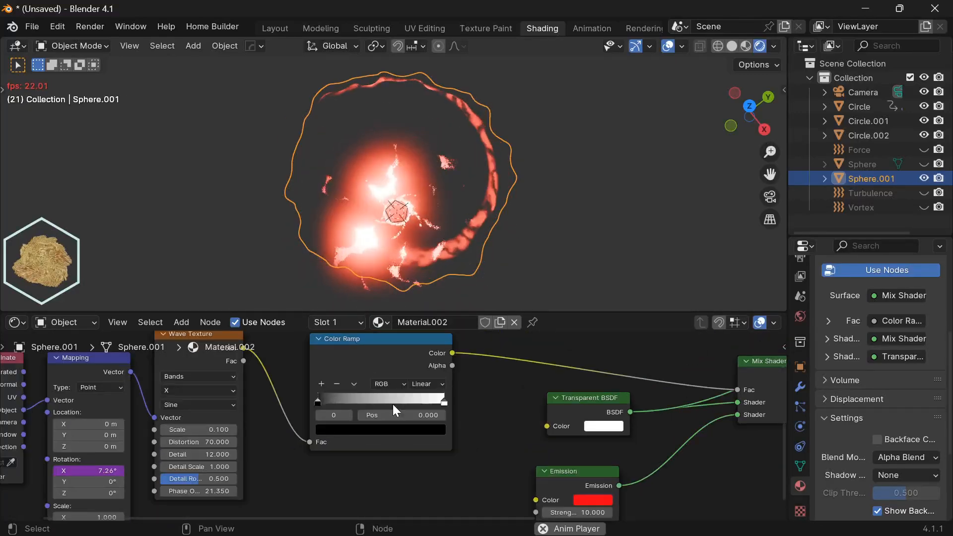
{"action": "scroll", "coordinate": [396, 427], "scroll_direction": "up", "scroll_amount": 1}
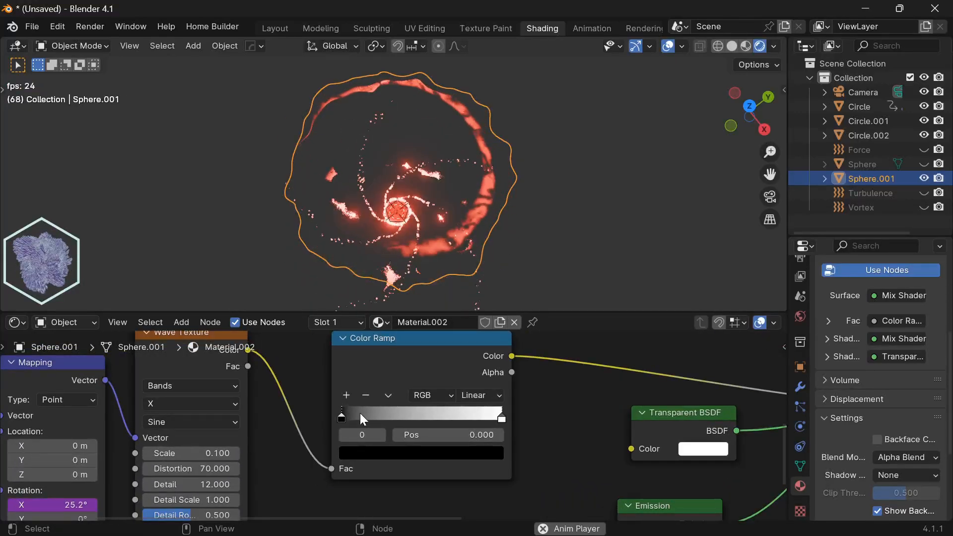
{"action": "left_click_drag", "start_coordinate": [464, 408], "coordinate": [497, 411]}
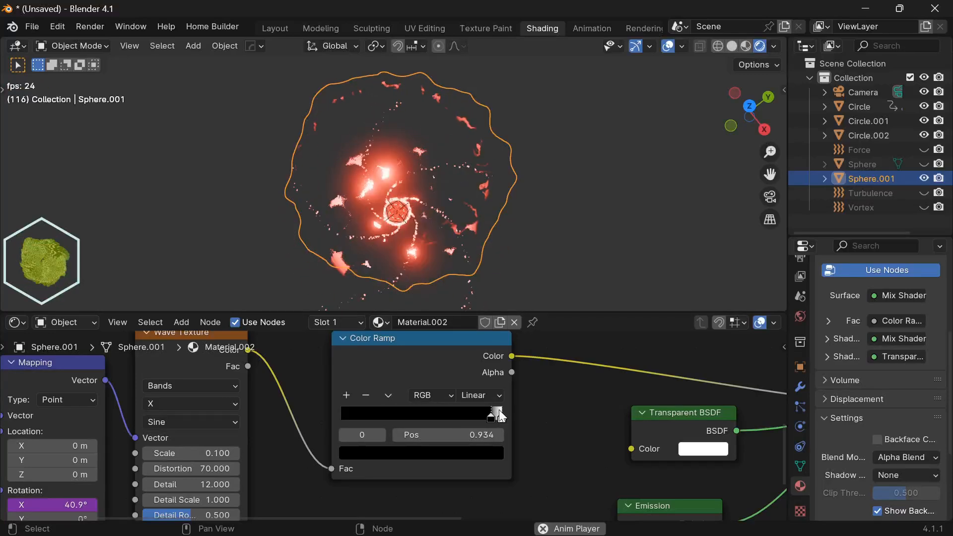
{"action": "key", "text": "KP_0"}
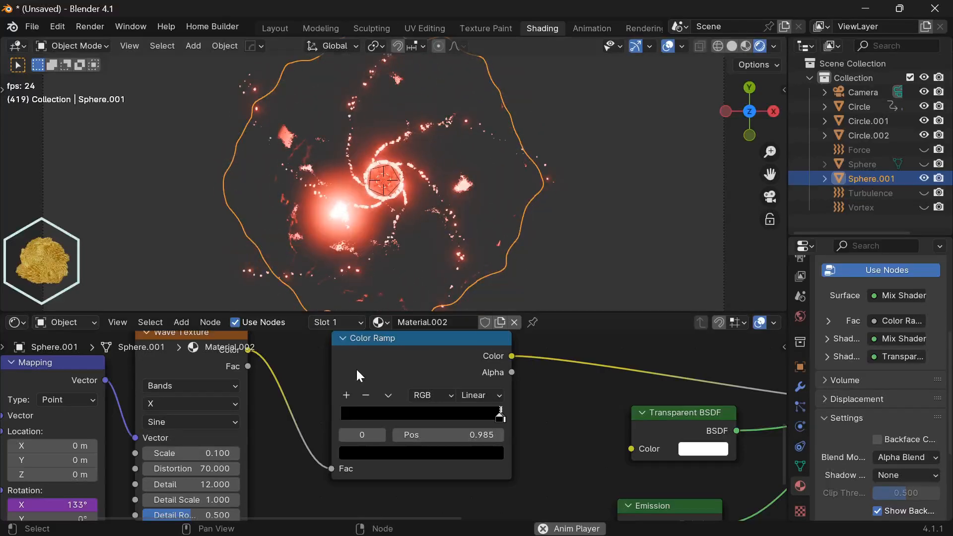
Step: Change the Wave Texture's pattern type from Bands to Rings
{"action": "scroll", "coordinate": [324, 387], "scroll_direction": "down", "scroll_amount": 3}
{"action": "middle_click_drag", "start_coordinate": [250, 417], "coordinate": [391, 366]}
{"action": "scroll", "coordinate": [322, 417], "scroll_direction": "up", "scroll_amount": 2}
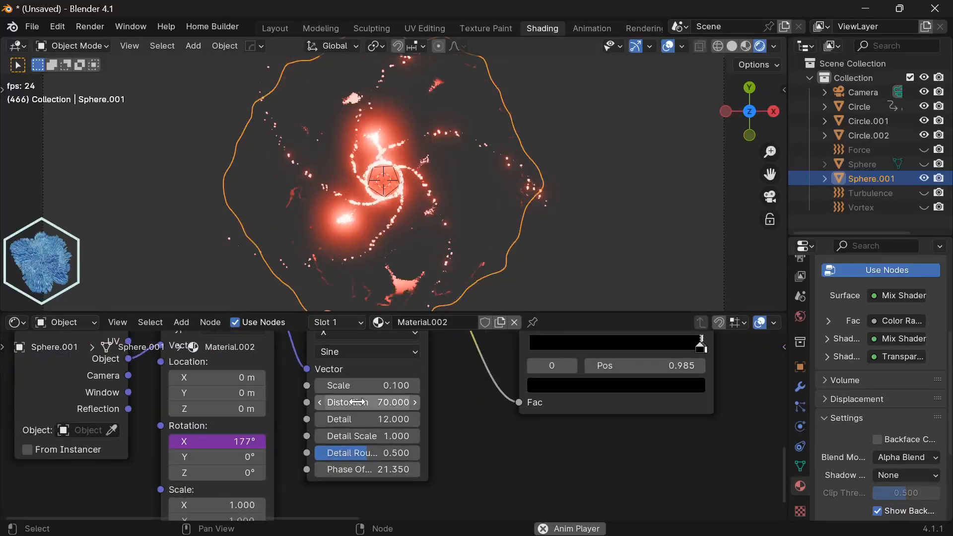
{"action": "scroll", "coordinate": [404, 361], "scroll_direction": "up", "scroll_amount": 2}
{"action": "left_click", "coordinate": [404, 362]}
{"action": "left_click", "coordinate": [396, 418]}
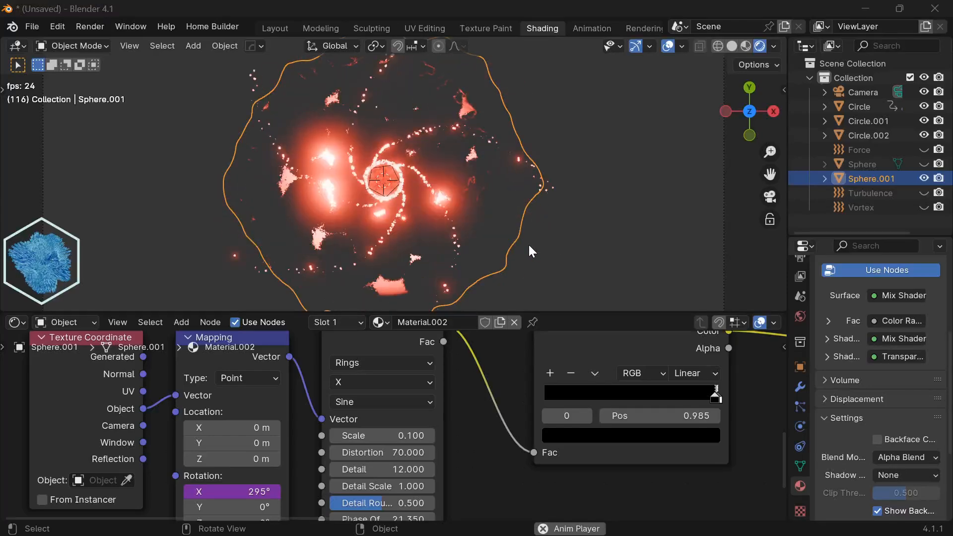
Step: Adjust the gradient branch's Color Ramp, placing the white stop at position 0.399 and the black stop near the ramp's dark end
{"action": "middle_click_drag", "start_coordinate": [323, 450], "coordinate": [371, 429]}
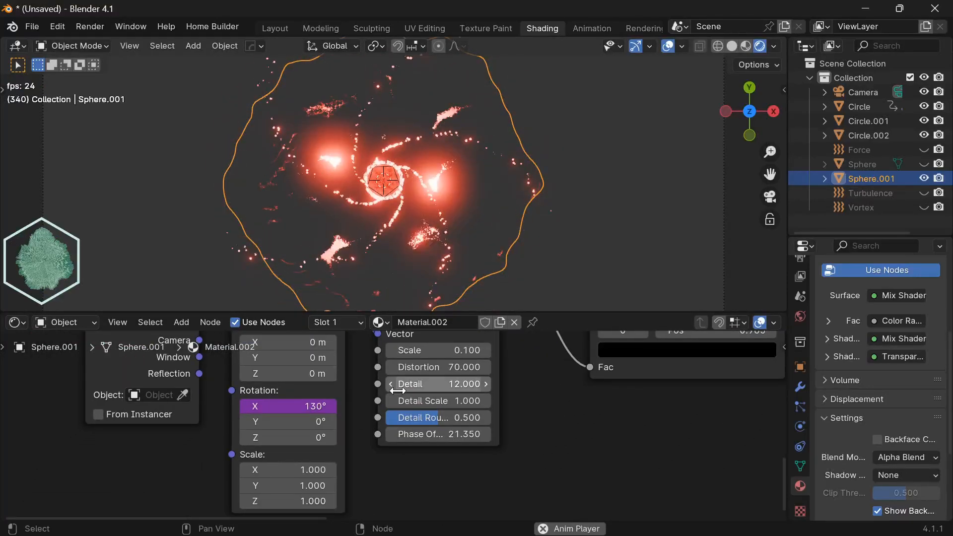
{"action": "scroll", "coordinate": [397, 390], "scroll_direction": "down", "scroll_amount": 4}
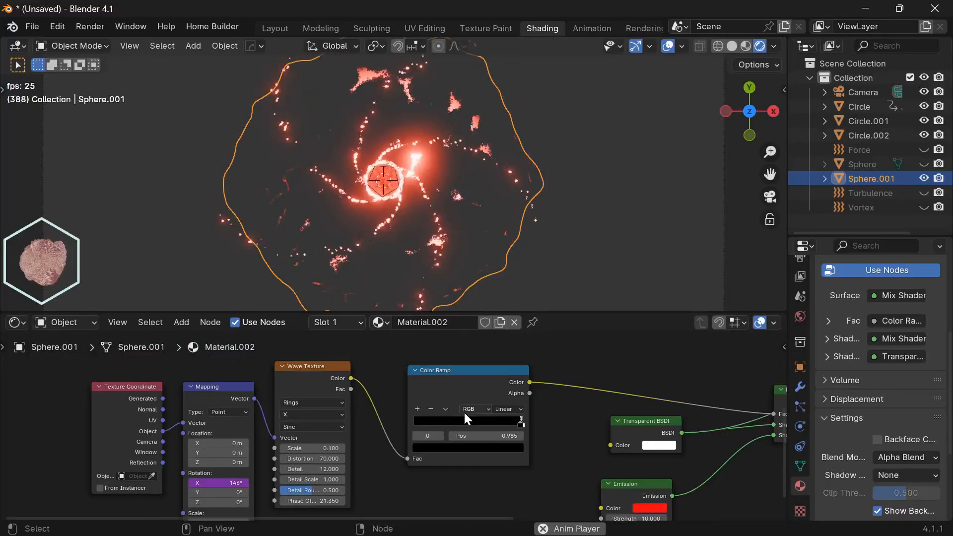
{"action": "middle_click_drag", "start_coordinate": [463, 411], "coordinate": [435, 410]}
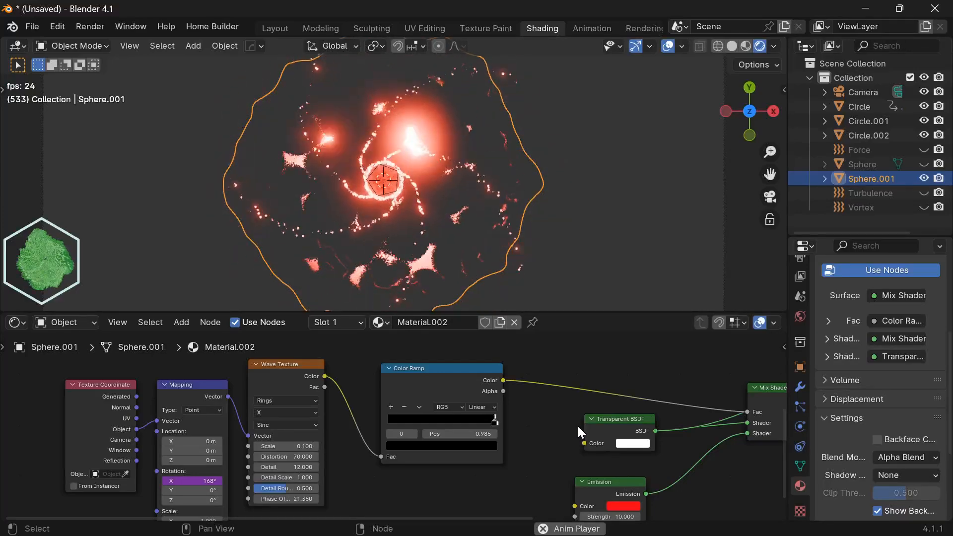
{"action": "middle_click_drag", "start_coordinate": [622, 413], "coordinate": [421, 452]}
{"action": "middle_click_drag", "start_coordinate": [541, 406], "coordinate": [396, 439]}
{"action": "middle_click_drag", "start_coordinate": [578, 407], "coordinate": [471, 450]}
{"action": "scroll", "coordinate": [437, 406], "scroll_direction": "up", "scroll_amount": 4}
{"action": "middle_click_drag", "start_coordinate": [438, 386], "coordinate": [436, 421]}
{"action": "scroll", "coordinate": [450, 403], "scroll_direction": "up", "scroll_amount": 2}
{"action": "scroll", "coordinate": [441, 421], "scroll_direction": "up", "scroll_amount": 1}
{"action": "scroll", "coordinate": [456, 425], "scroll_direction": "up", "scroll_amount": 1}
{"action": "left_click_drag", "start_coordinate": [461, 398], "coordinate": [417, 400]}
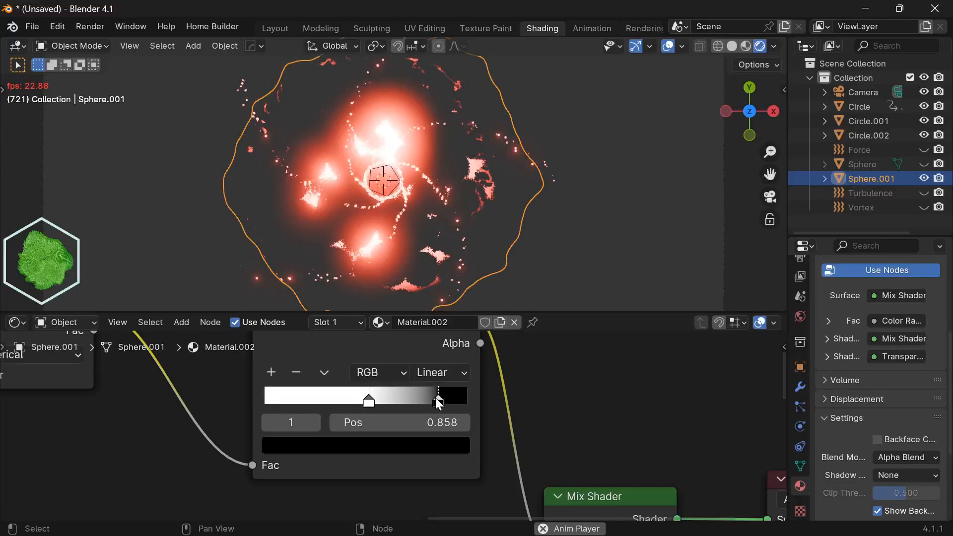
{"action": "left_click_drag", "start_coordinate": [341, 404], "coordinate": [381, 403]}
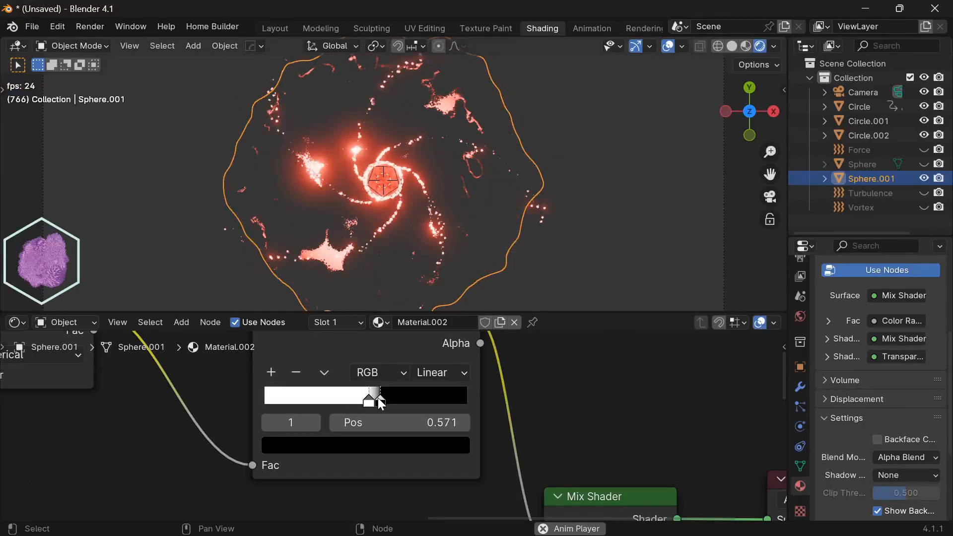
{"action": "mouse_move", "coordinate": [369, 402]}
{"action": "left_mouse_down"}
{"action": "mouse_move", "coordinate": [290, 404]}
{"action": "mouse_move", "coordinate": [459, 394]}
{"action": "left_mouse_up"}
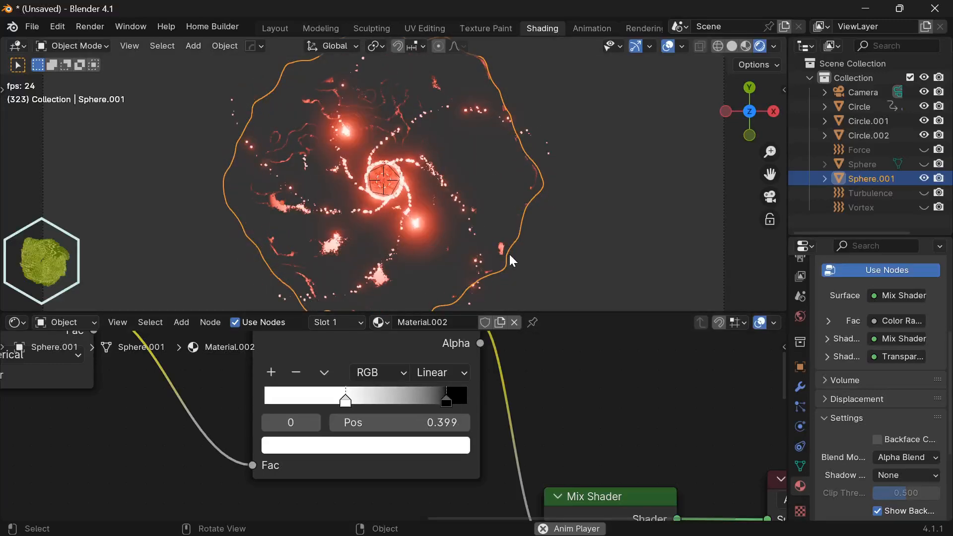
Step: Deselect the sphere and examine the animated effect through the camera, pausing and resuming playback
{"action": "scroll", "coordinate": [509, 255], "scroll_direction": "down", "scroll_amount": 1}
{"action": "left_click", "coordinate": [609, 223]}
{"action": "scroll", "coordinate": [468, 182], "scroll_direction": "down", "scroll_amount": 3}
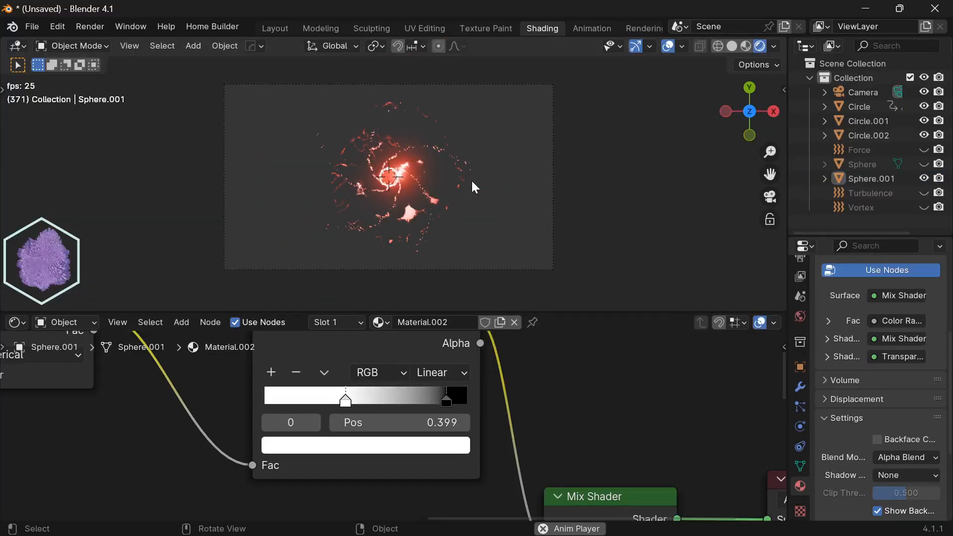
{"action": "scroll", "coordinate": [474, 188], "scroll_direction": "up", "scroll_amount": 2}
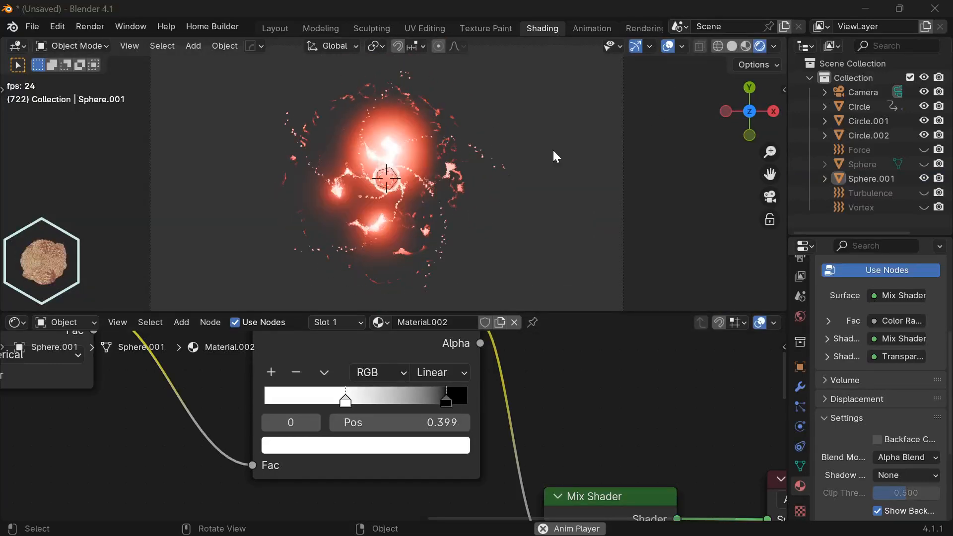
{"action": "scroll", "coordinate": [549, 151], "scroll_direction": "up", "scroll_amount": 1}
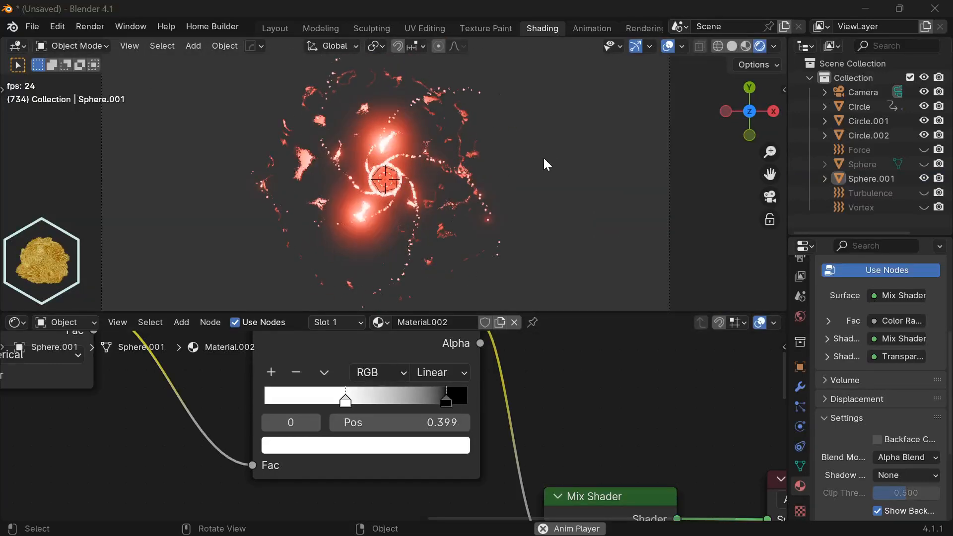
{"action": "key", "text": "space"}
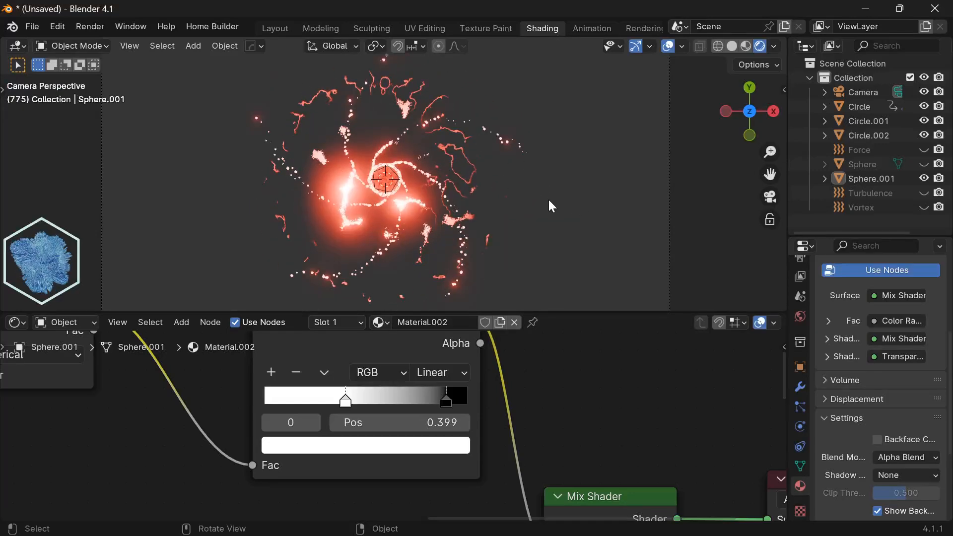
{"action": "key", "text": "space"}
{"action": "scroll", "coordinate": [536, 193], "scroll_direction": "down", "scroll_amount": 2}
{"action": "scroll", "coordinate": [513, 196], "scroll_direction": "up", "scroll_amount": 1}
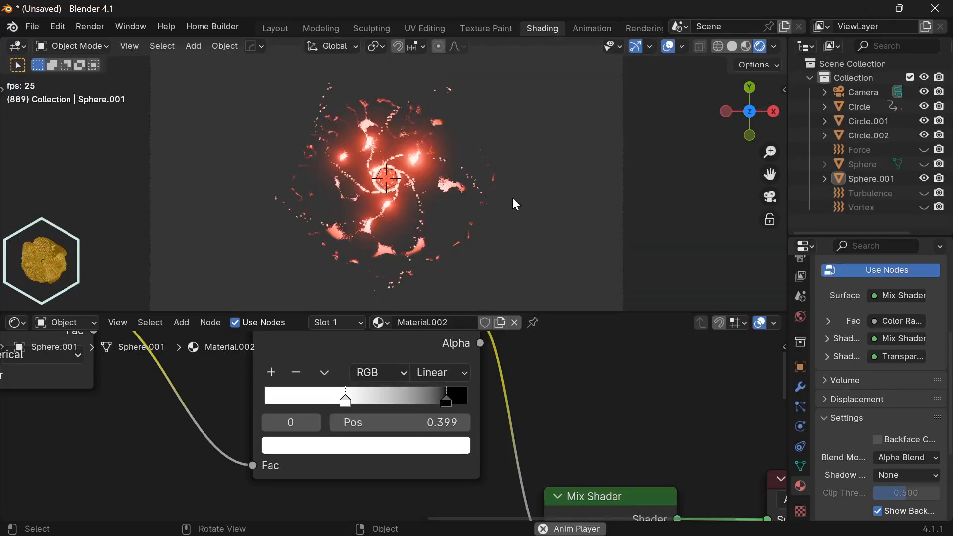